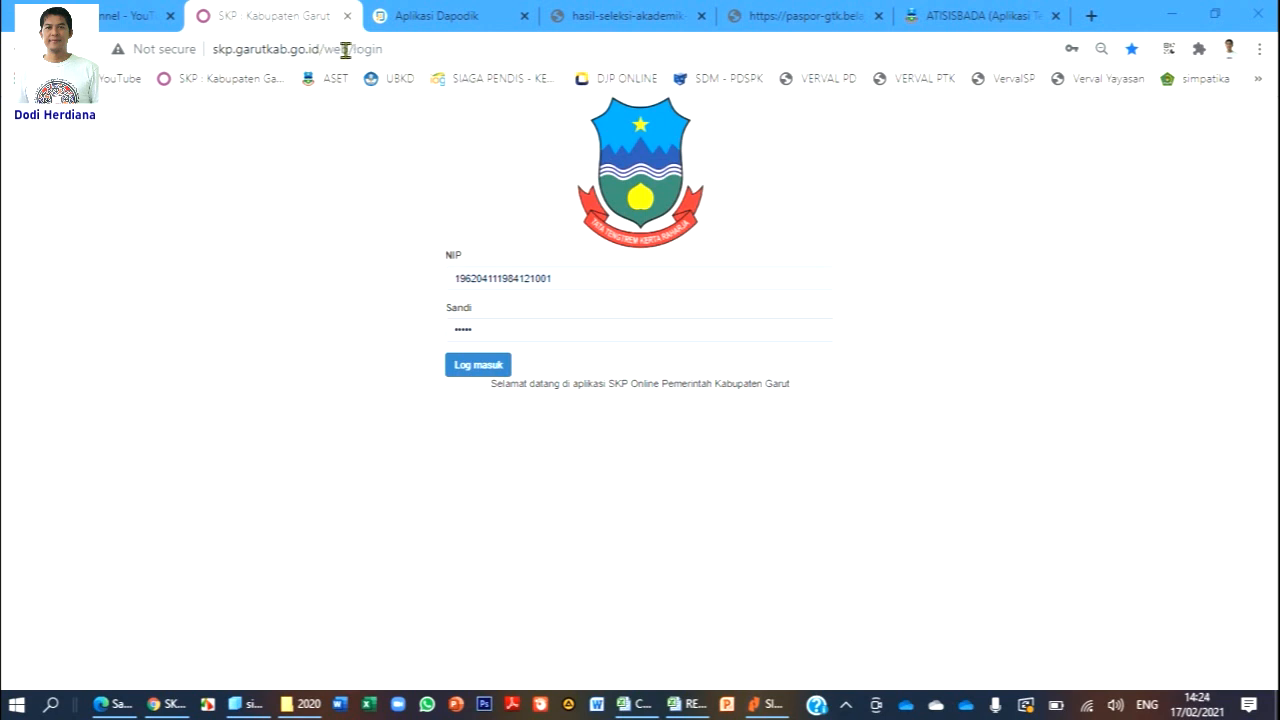
Leave the SKP Online login page and switch to the CONTOH TARGET SKP GURU GENERATE BULAN 2021 Excel workbook.
{"action": "left_click_drag", "start_coordinate": [318, 49], "coordinate": [212, 49]}
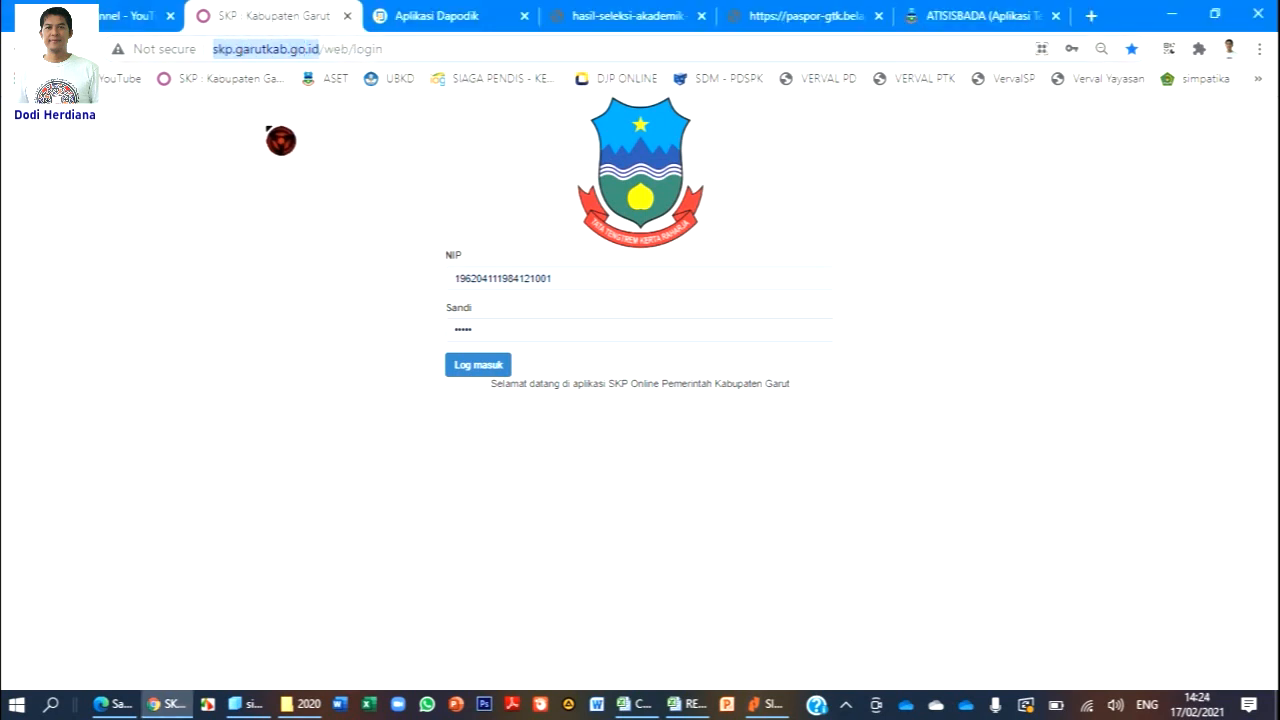
{"action": "left_click", "coordinate": [339, 143]}
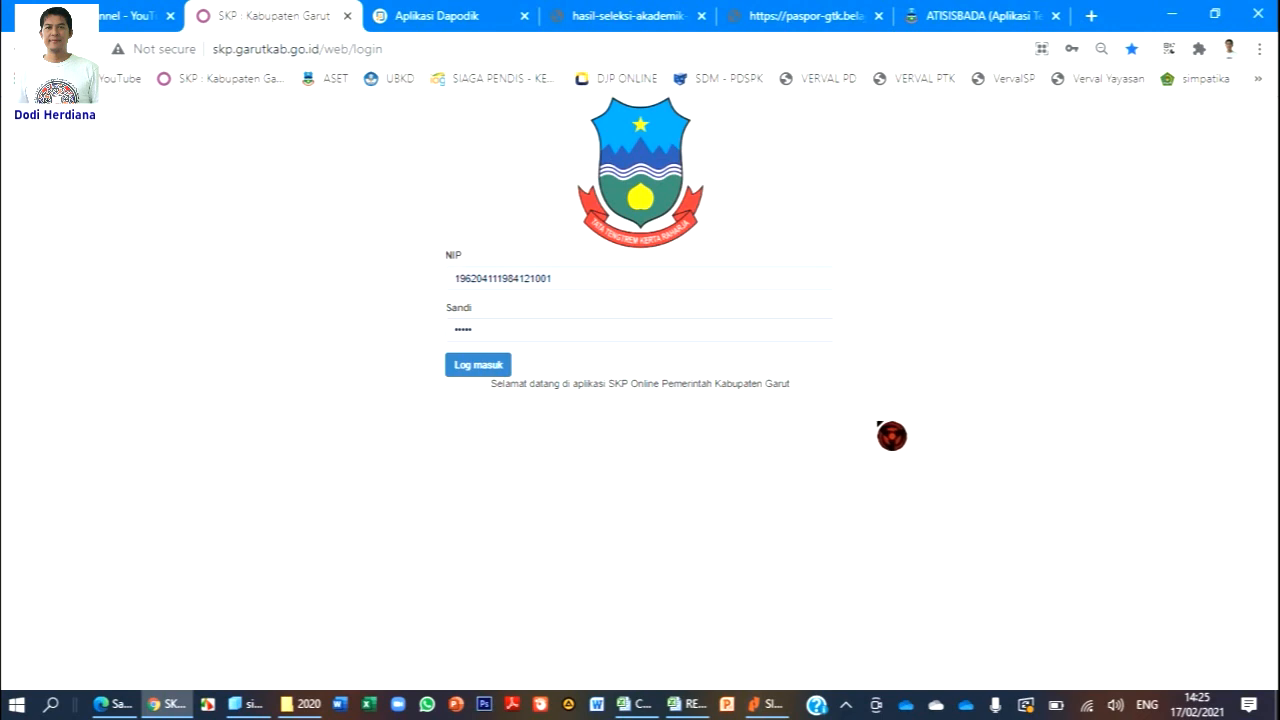
{"action": "left_click", "coordinate": [634, 704]}
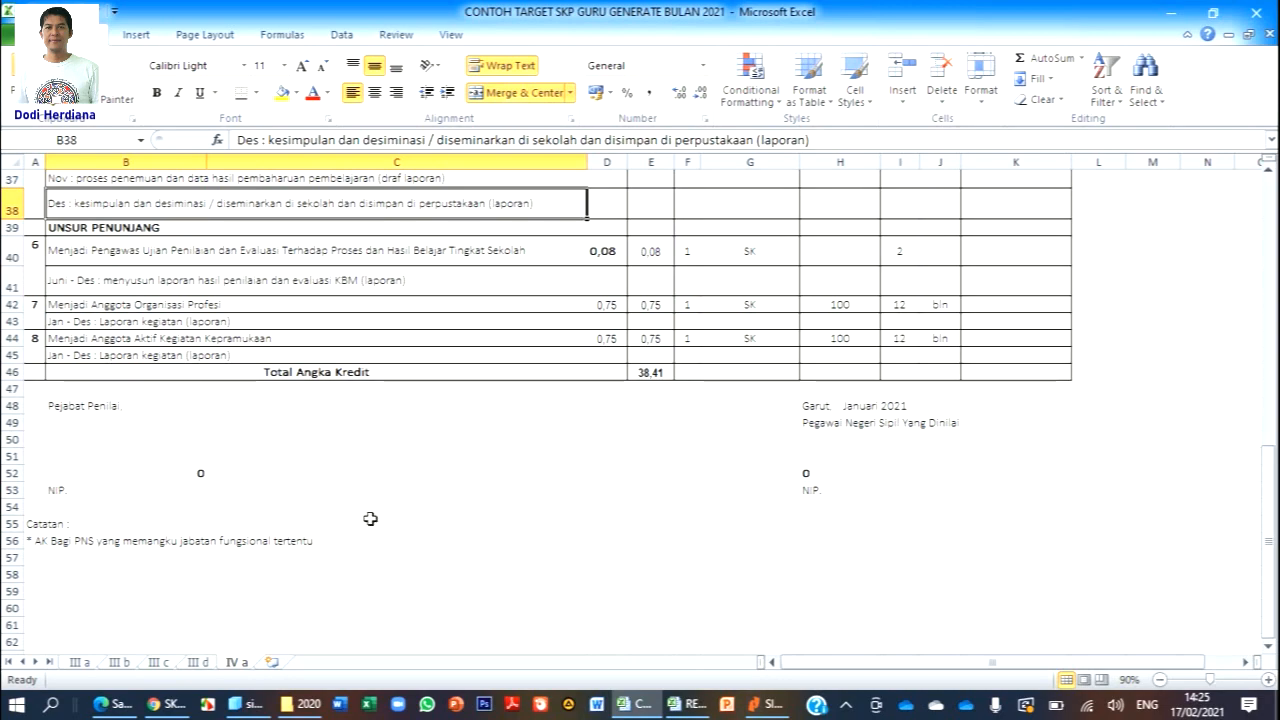
Review target sheets III a through IV a, then return to the browser's SKP login page.
{"action": "left_click", "coordinate": [112, 663]}
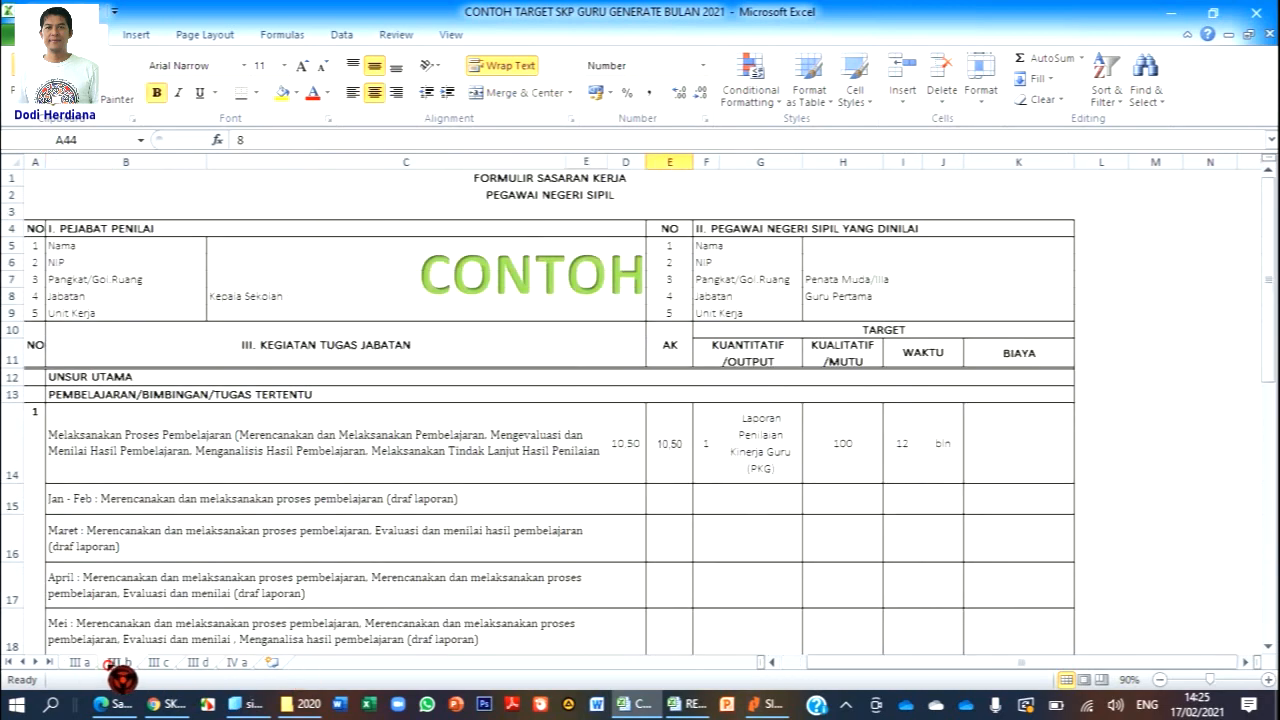
{"action": "left_click", "coordinate": [157, 663]}
{"action": "left_click", "coordinate": [236, 663]}
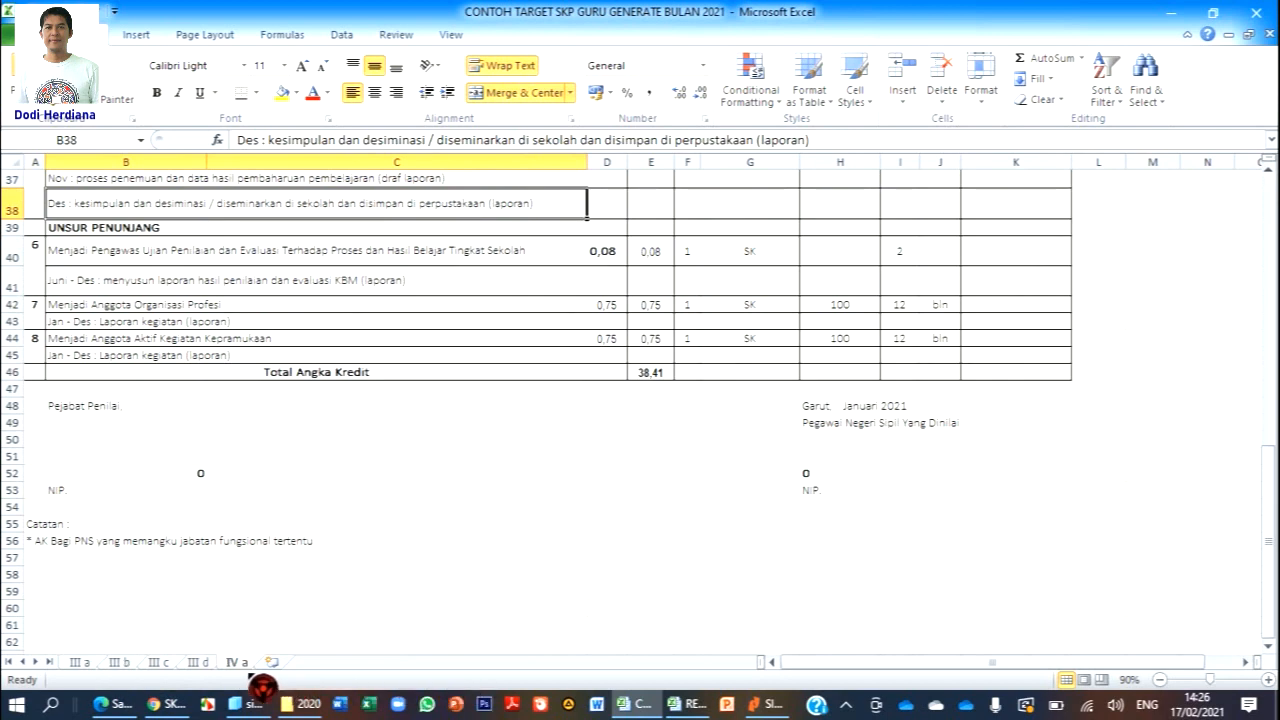
{"action": "mouse_move", "coordinate": [185, 708]}
{"action": "left_click", "coordinate": [168, 705]}
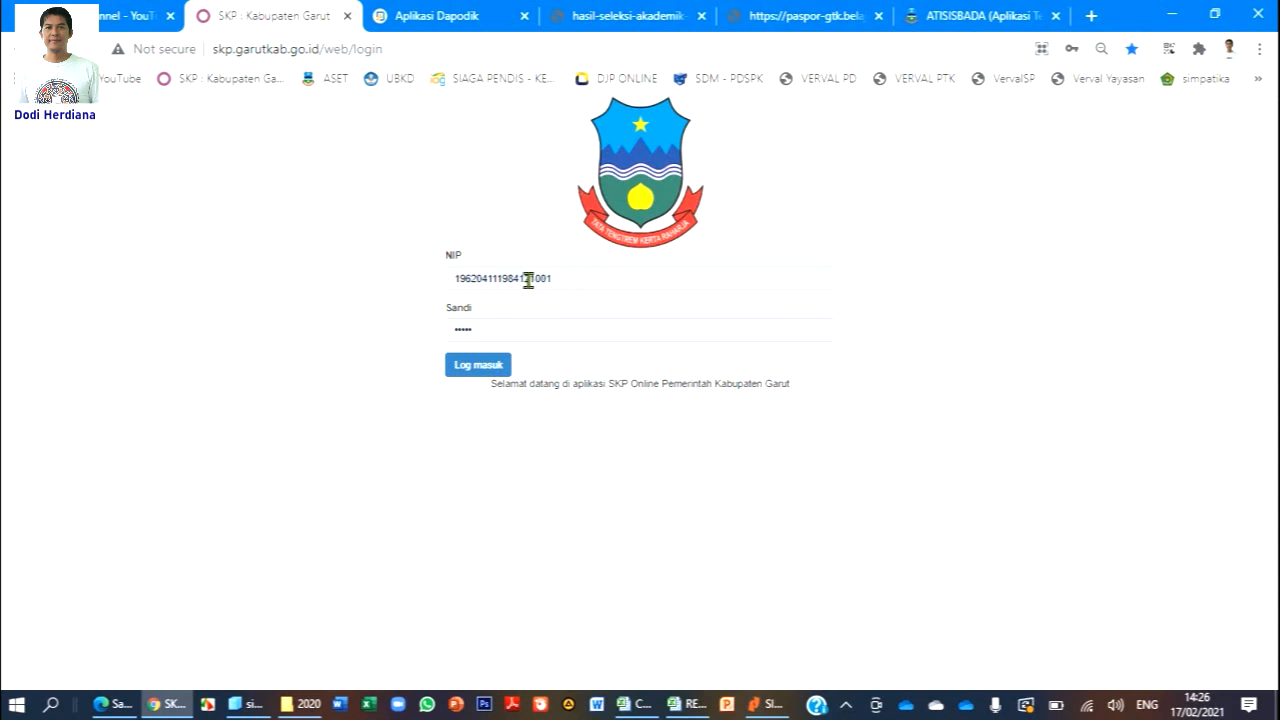
Log in, make the Data Pegawai record editable, and scroll down to the Riwayat tables.
{"action": "left_click", "coordinate": [496, 368]}
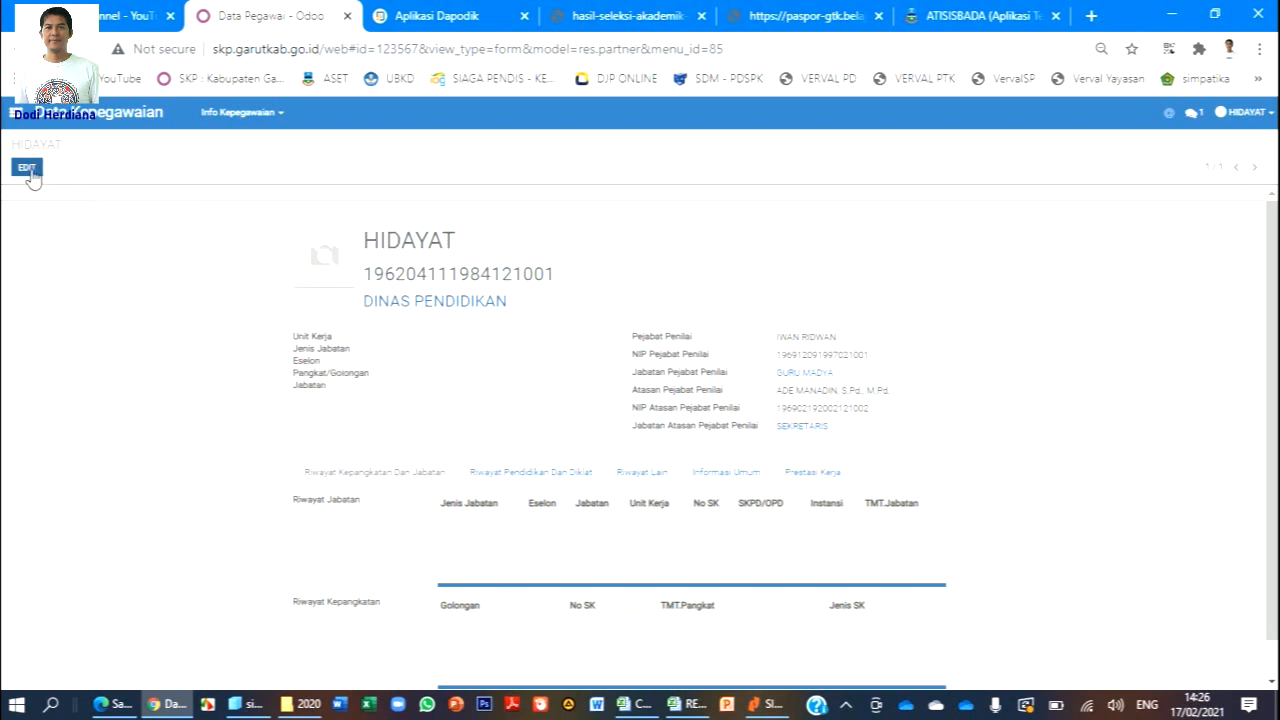
{"action": "left_click", "coordinate": [27, 167]}
{"action": "scroll", "coordinate": [910, 380], "scroll_direction": "down", "scroll_amount": 1}
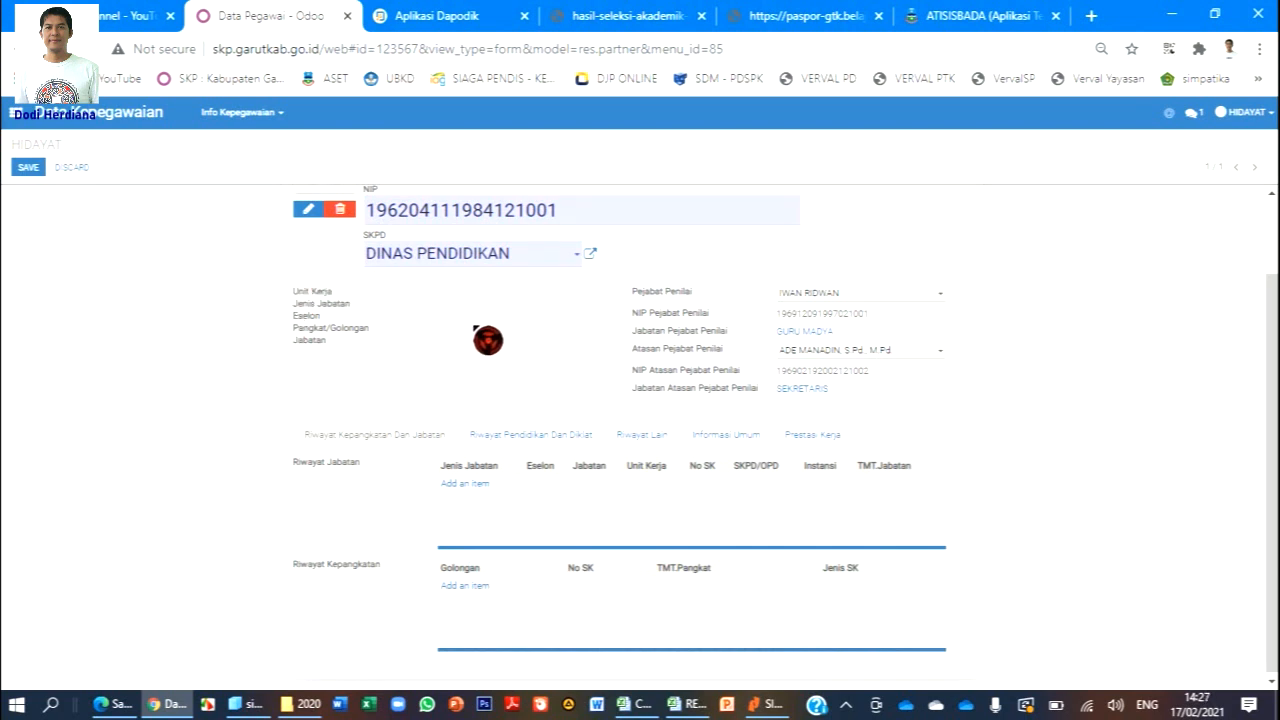
{"action": "scroll", "coordinate": [514, 358], "scroll_direction": "down", "scroll_amount": 1}
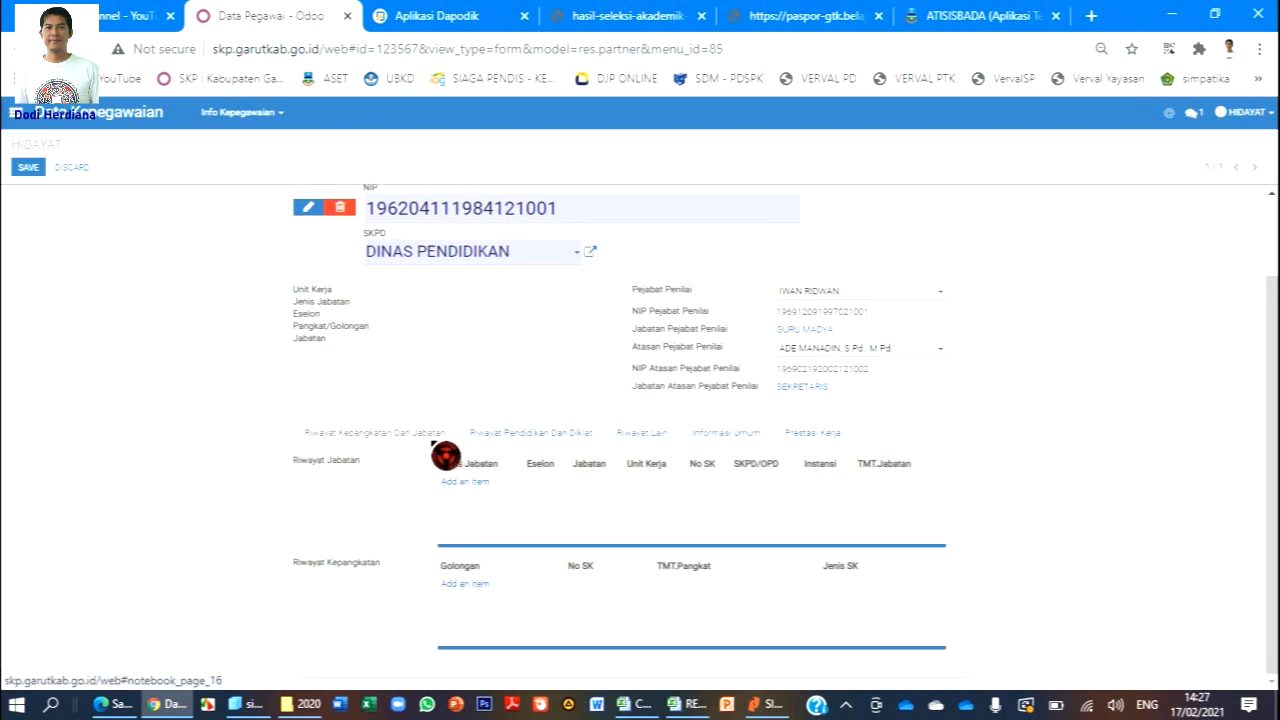
Add a Riwayat Jabatan entry as Jabatan Fungsional, Non Eselon, GURU MADYA.
{"action": "left_click", "coordinate": [475, 484]}
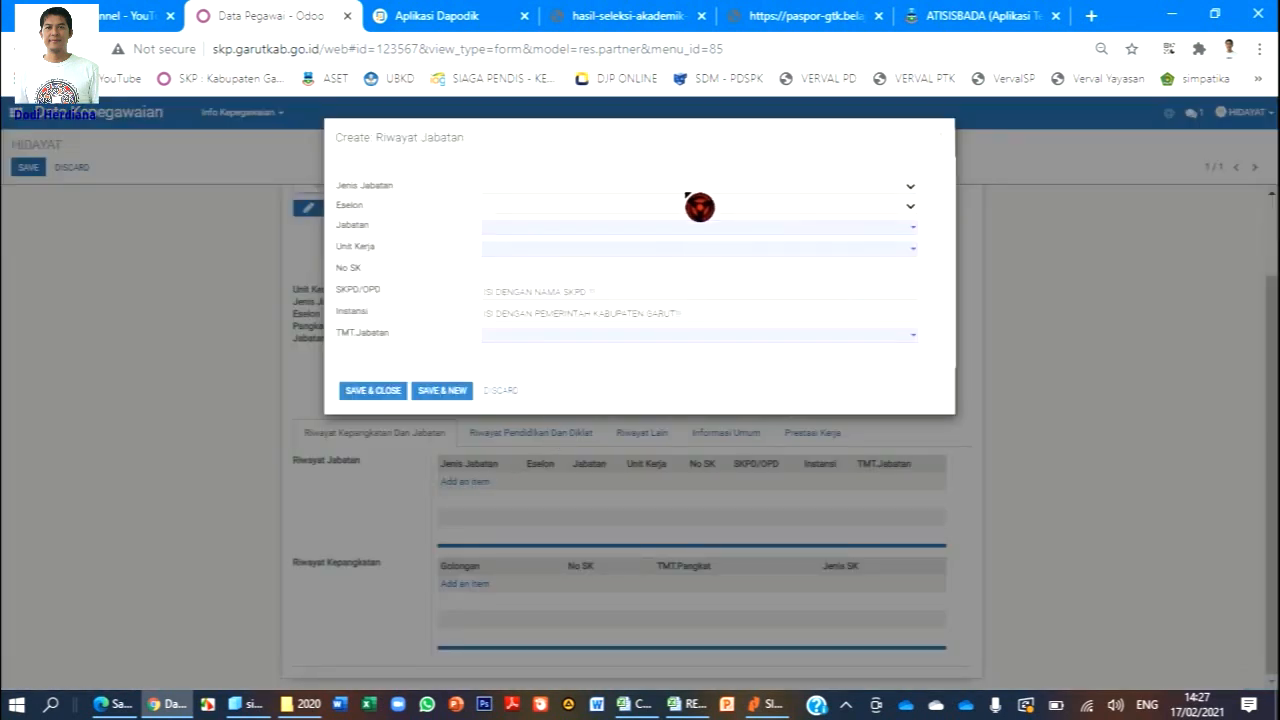
{"action": "left_click", "coordinate": [598, 190]}
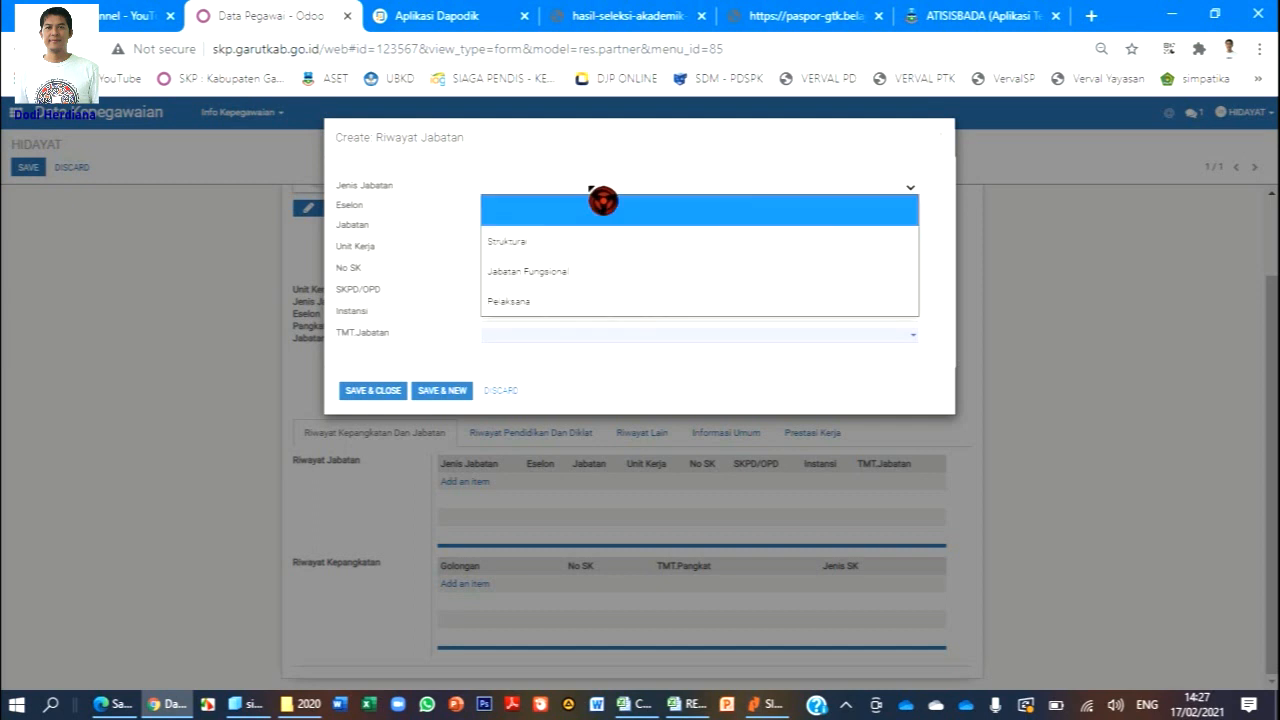
{"action": "left_click", "coordinate": [575, 273]}
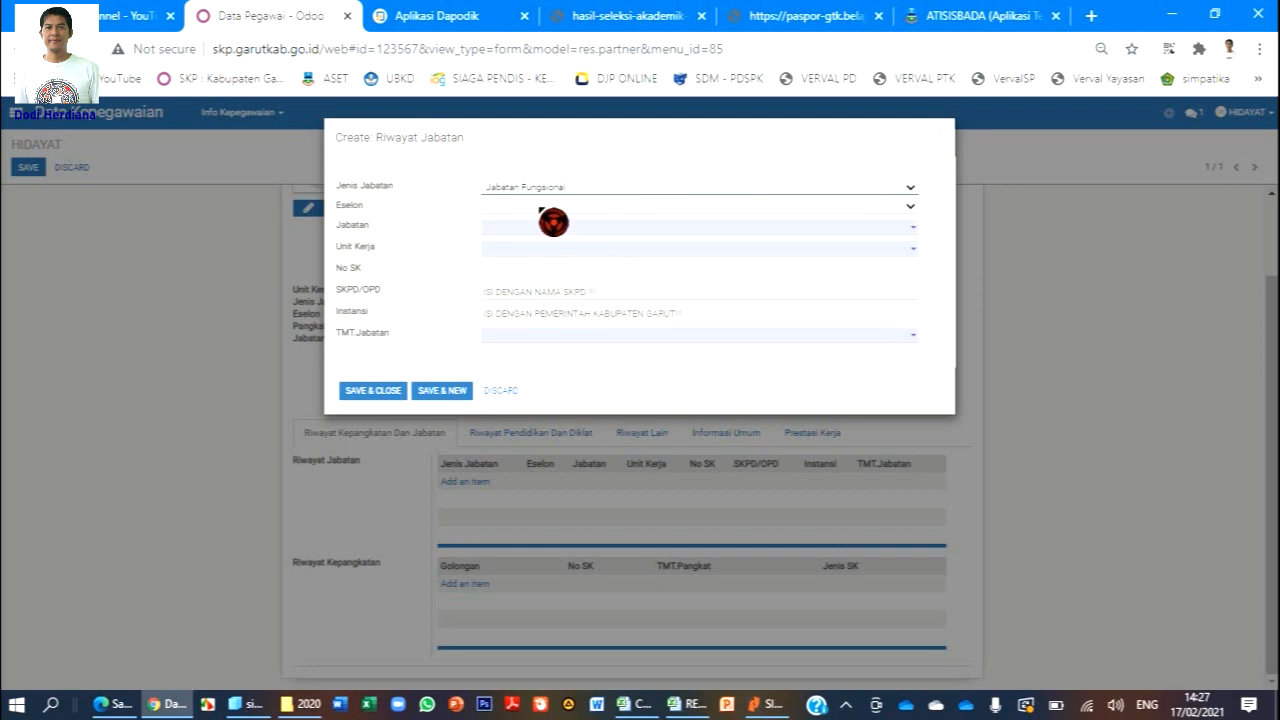
{"action": "left_click", "coordinate": [551, 210]}
{"action": "left_click", "coordinate": [541, 265]}
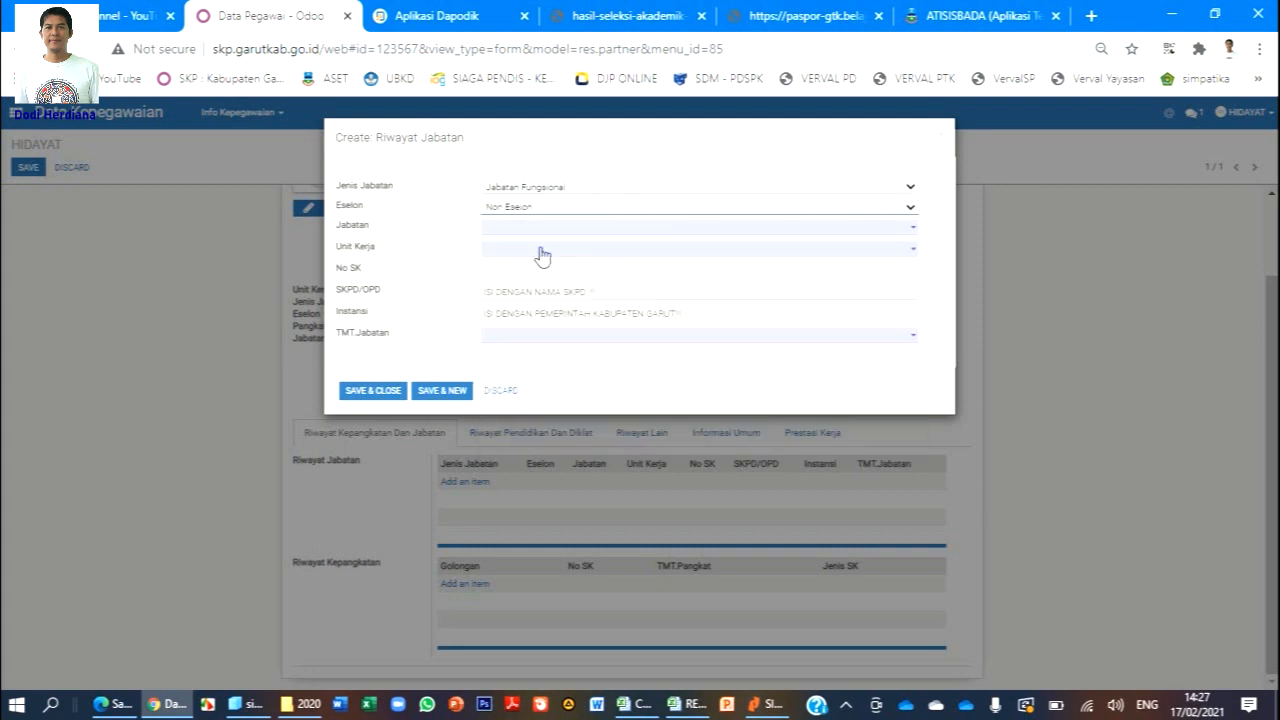
{"action": "left_click", "coordinate": [538, 229]}
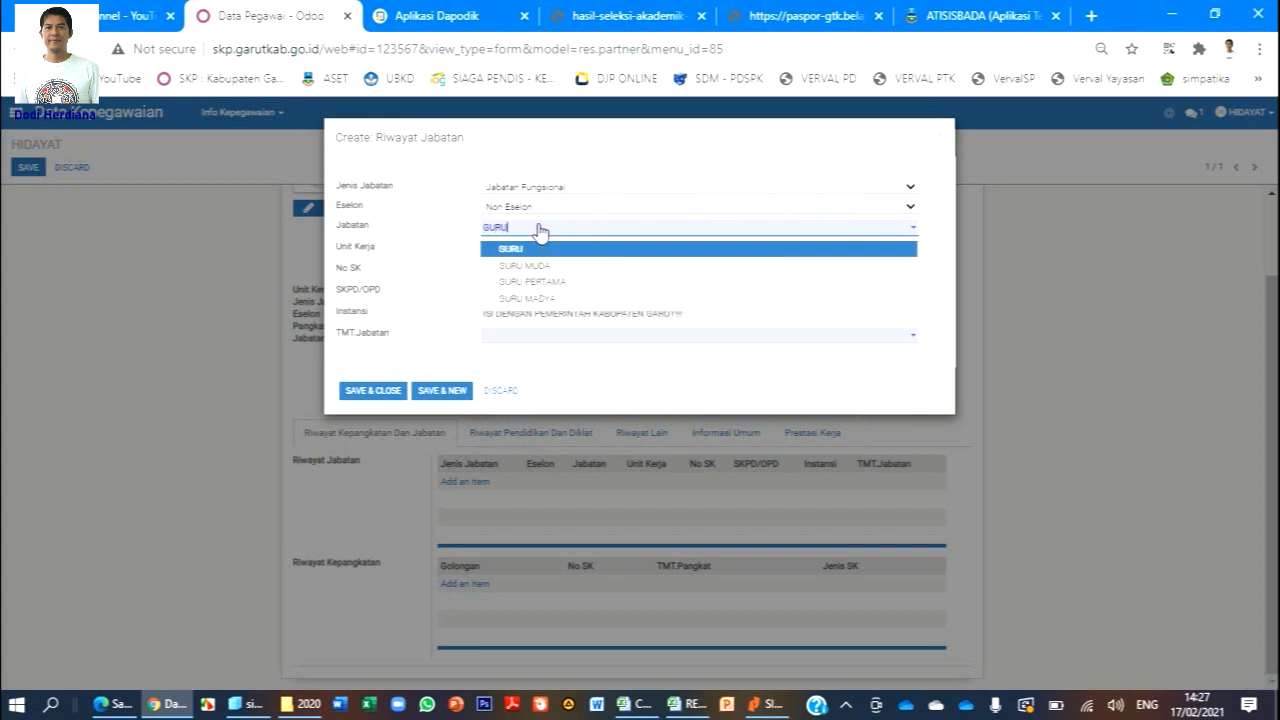
{"action": "left_click", "coordinate": [549, 295]}
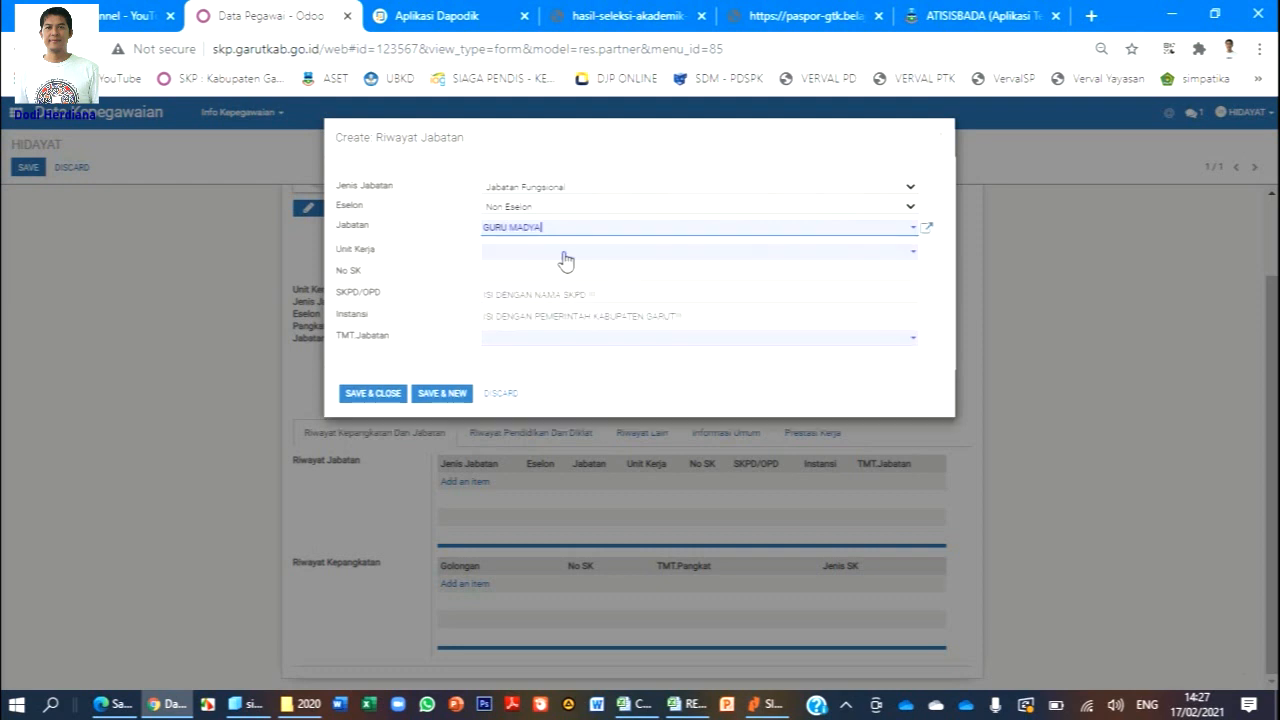
Set the entry's Unit Kerja to SMP NEGERI 2 KERSAMANAH, correcting the mistyped SMPN.
{"action": "left_click", "coordinate": [563, 253]}
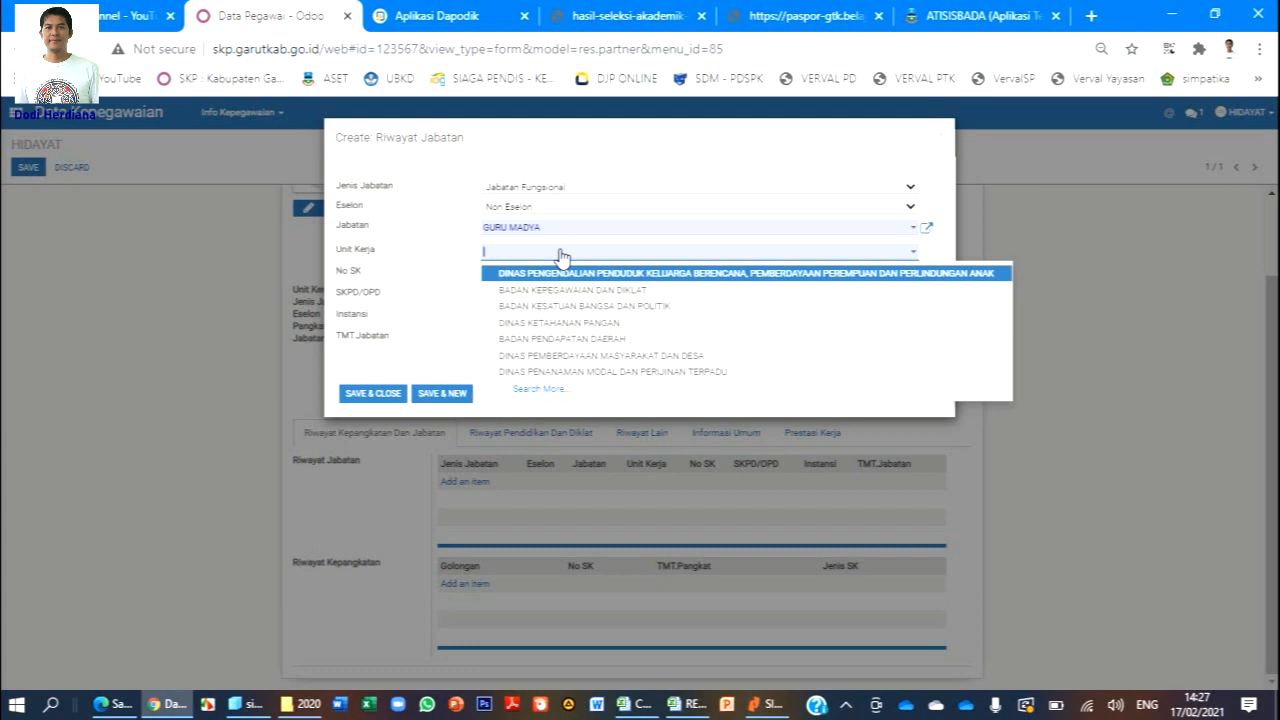
{"action": "type", "text": "SMPN"}
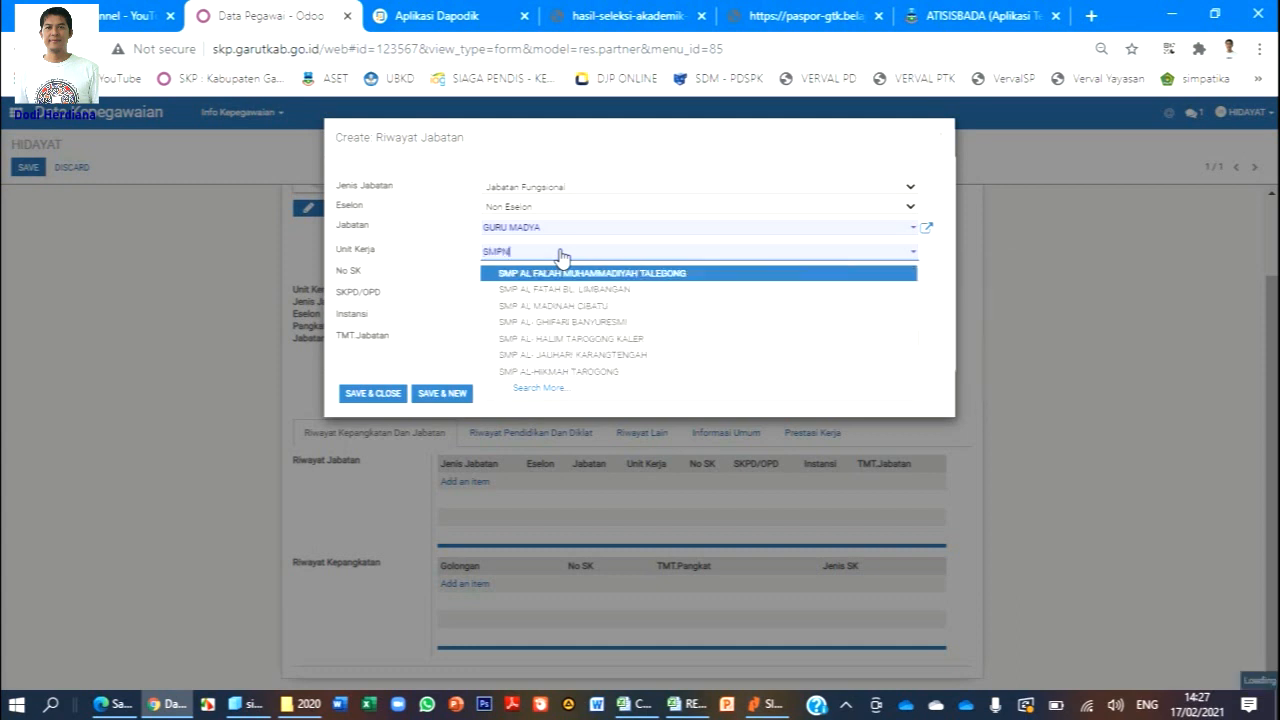
{"action": "type", "text": " NEGERI 2 KE"}
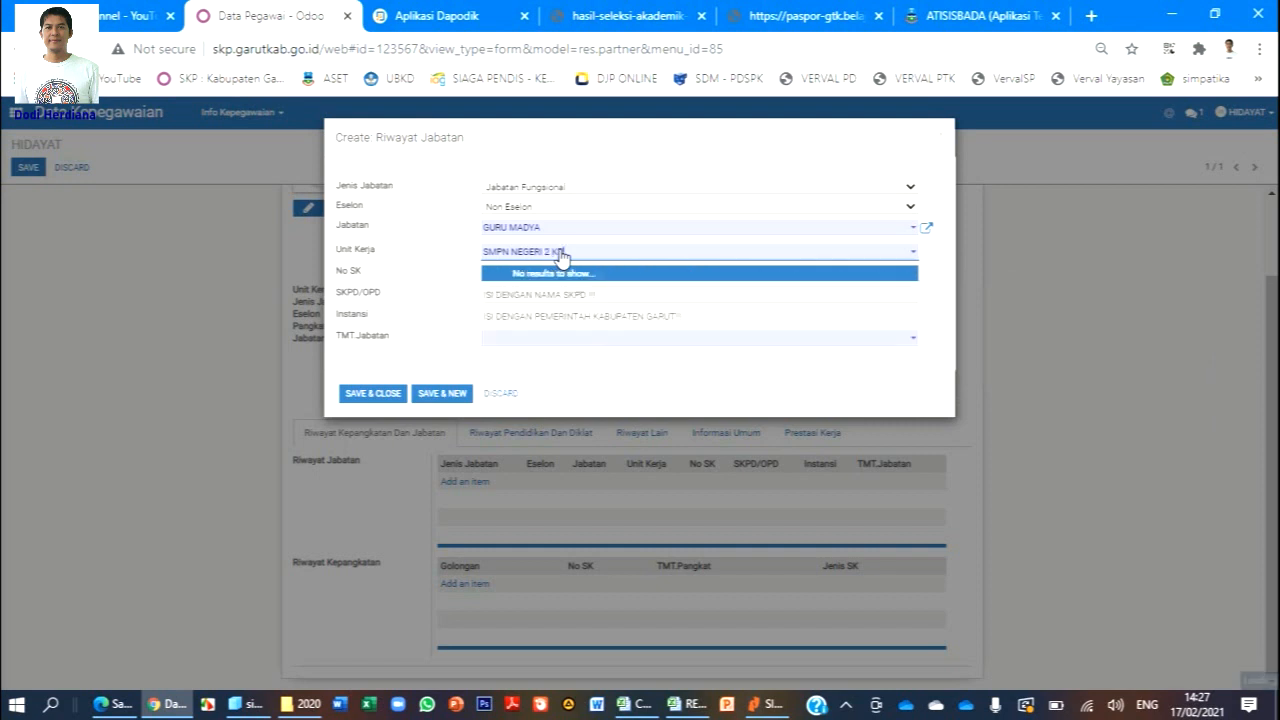
{"action": "type", "text": "RSAMANAH"}
{"action": "left_click", "coordinate": [643, 261]}
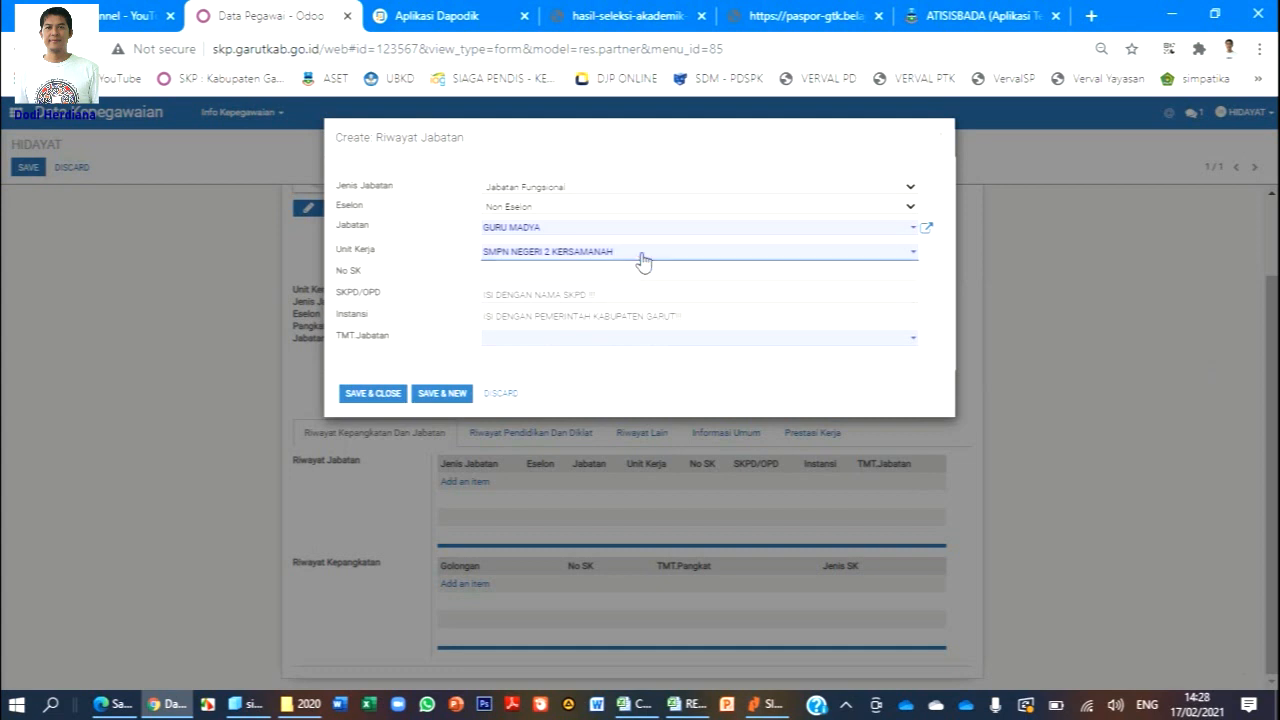
{"action": "left_click", "coordinate": [514, 254]}
{"action": "key", "text": "BackSpace"}
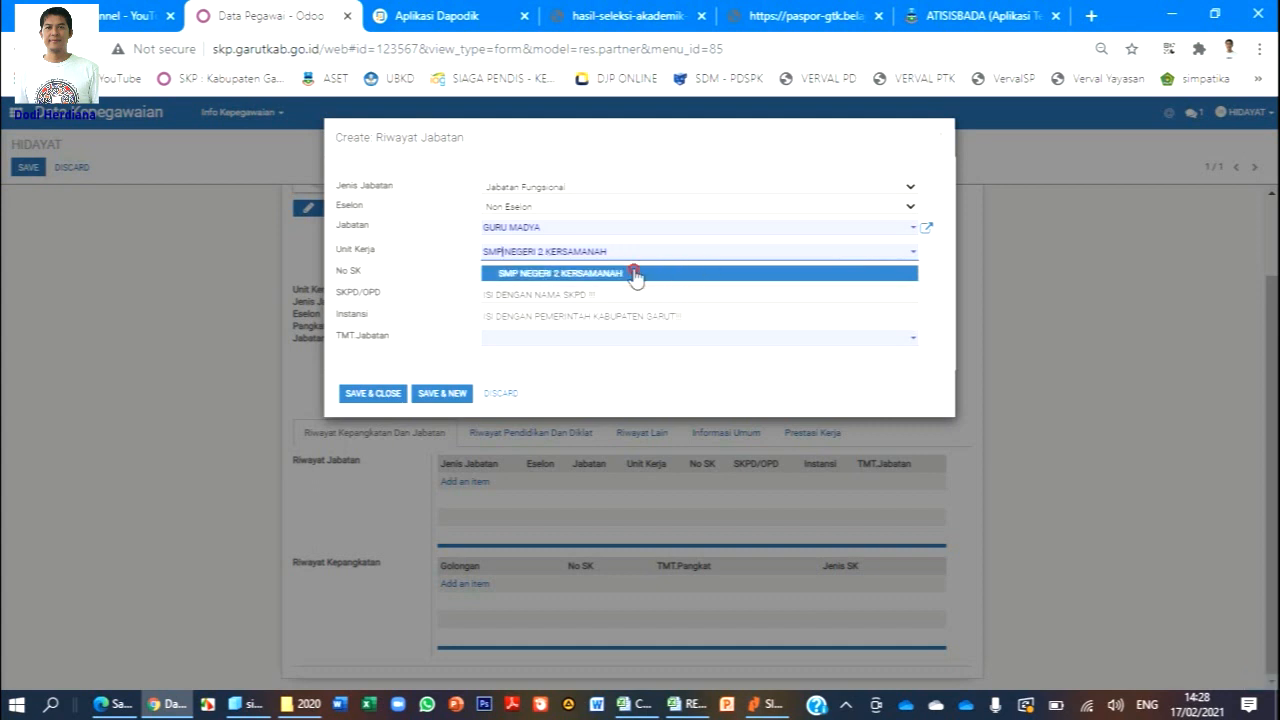
{"action": "left_click", "coordinate": [634, 276]}
{"action": "left_click", "coordinate": [621, 276]}
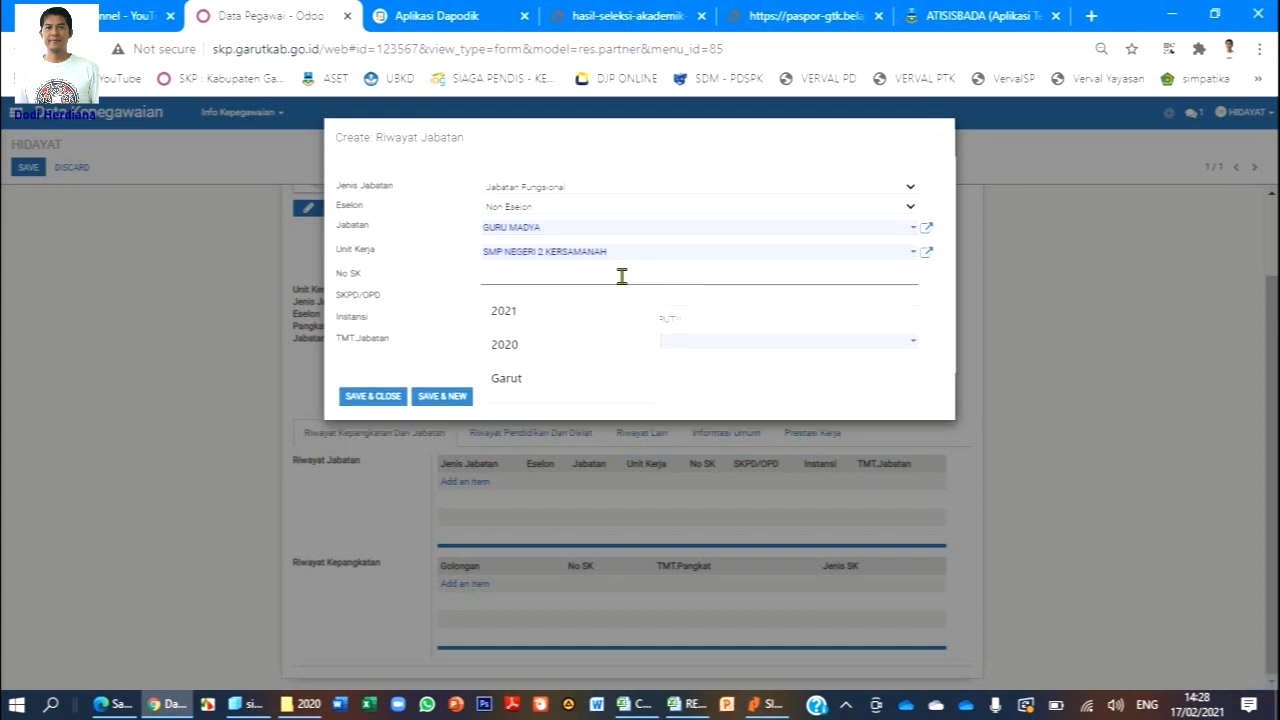
{"action": "left_click", "coordinate": [948, 300]}
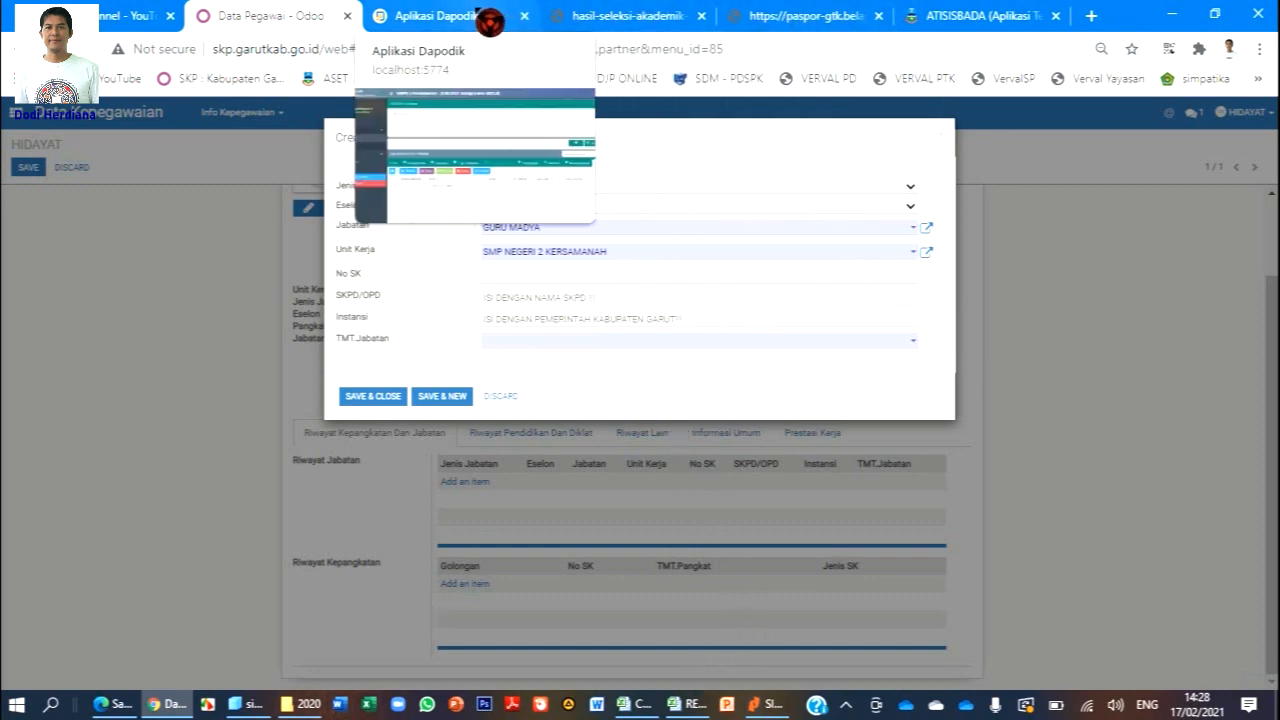
{"action": "left_click", "coordinate": [450, 16]}
{"action": "double_click", "coordinate": [536, 512]}
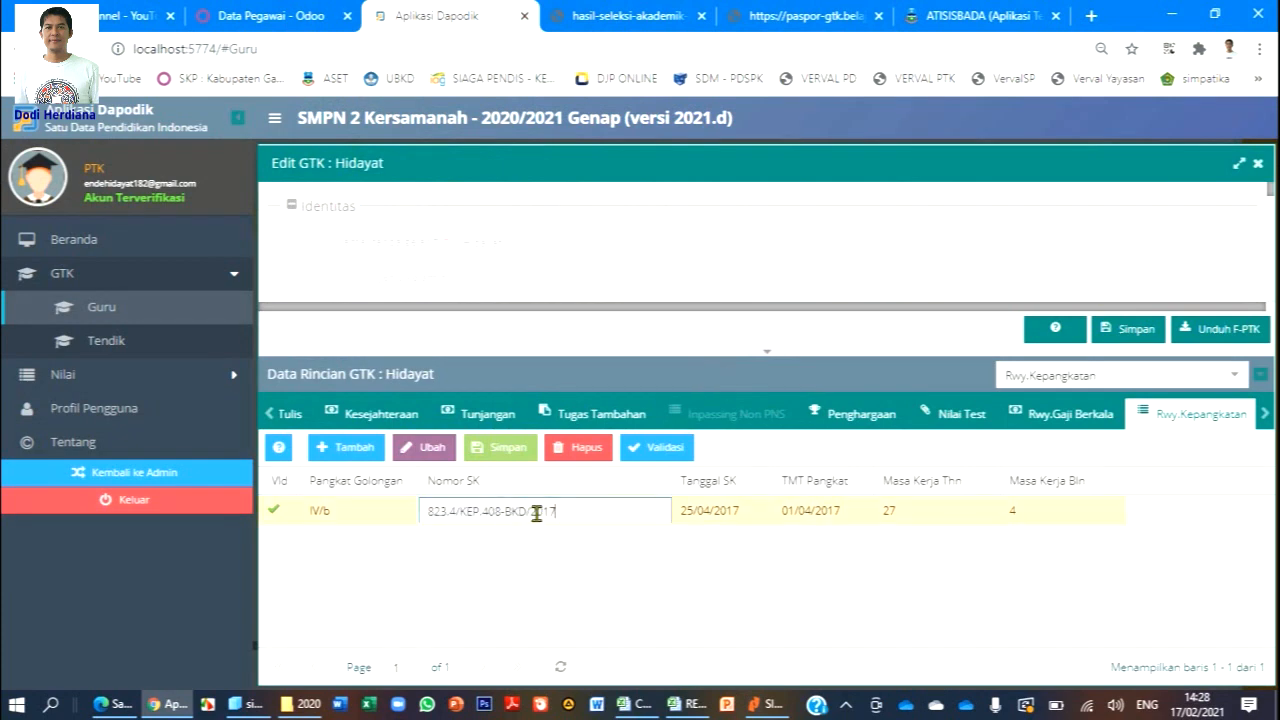
{"action": "left_click_drag", "start_coordinate": [559, 512], "coordinate": [392, 524]}
{"action": "key", "text": "ctrl+c"}
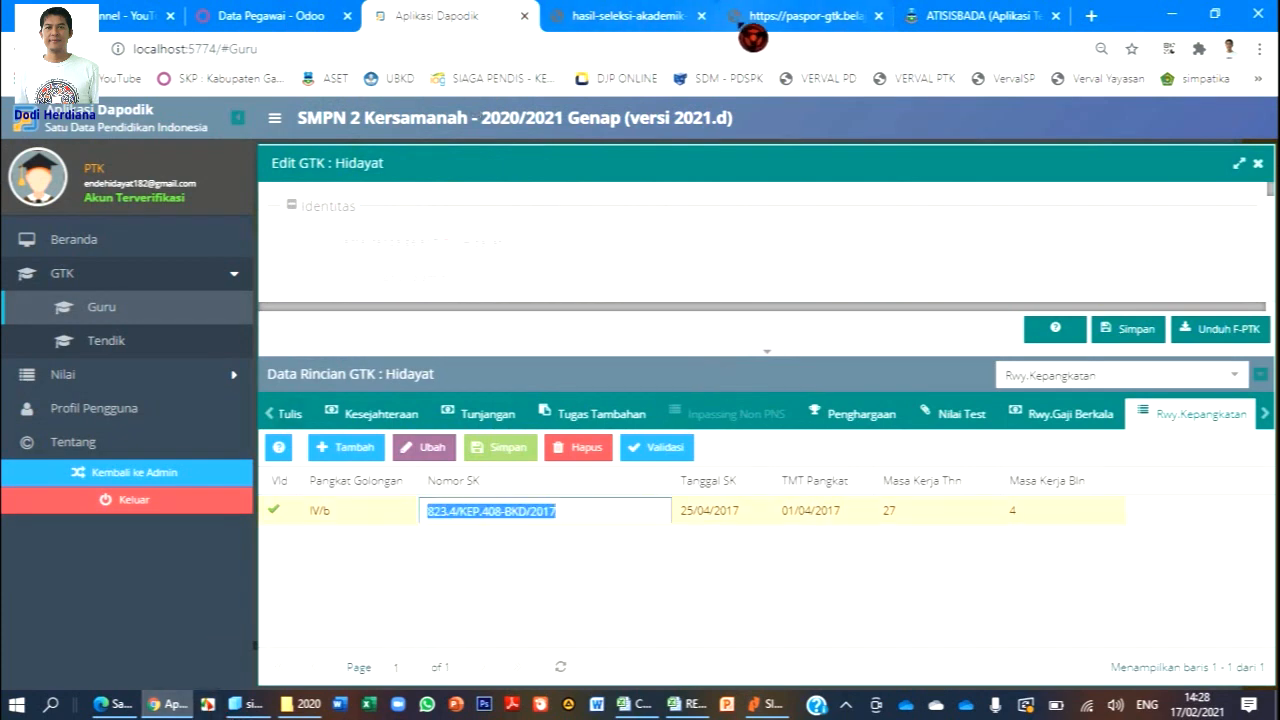
{"action": "left_click", "coordinate": [255, 20]}
{"action": "left_click", "coordinate": [535, 275]}
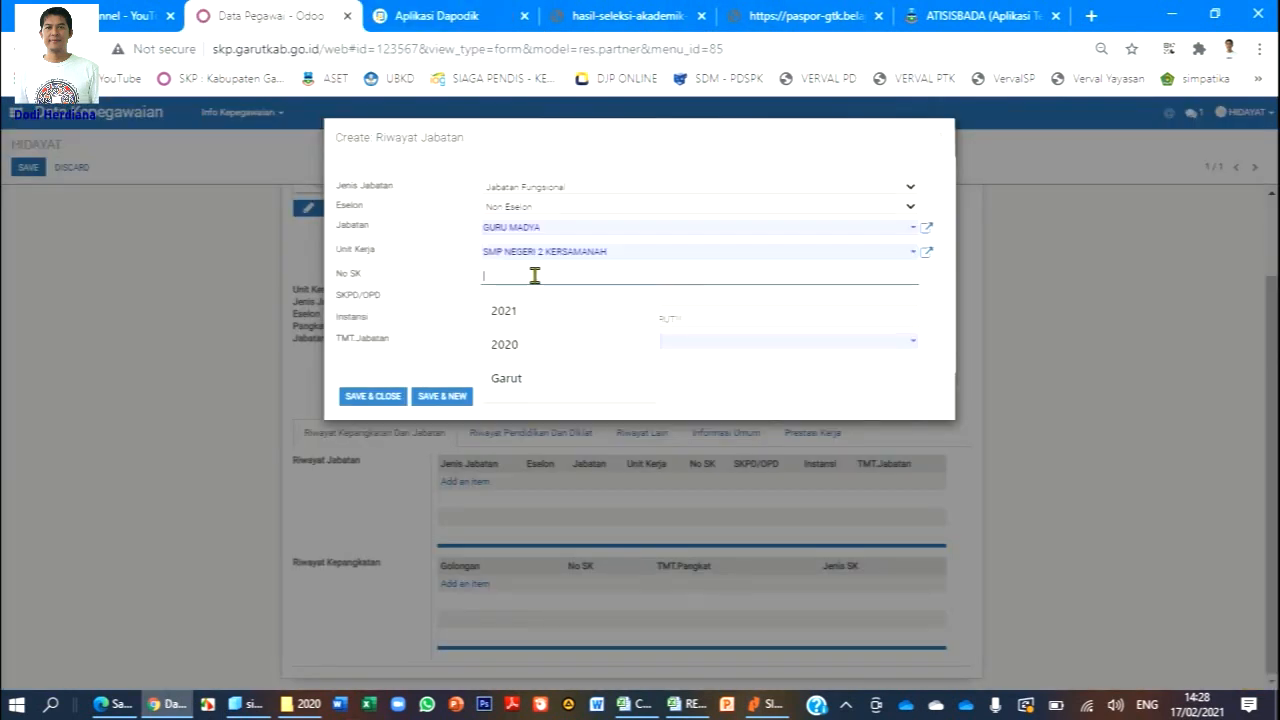
{"action": "key", "text": "ctrl+v"}
Fill SKPD/OPD with DINAS PENDIDIKAN and Instansi with KABUPATEN GARUT.
{"action": "left_click", "coordinate": [578, 298]}
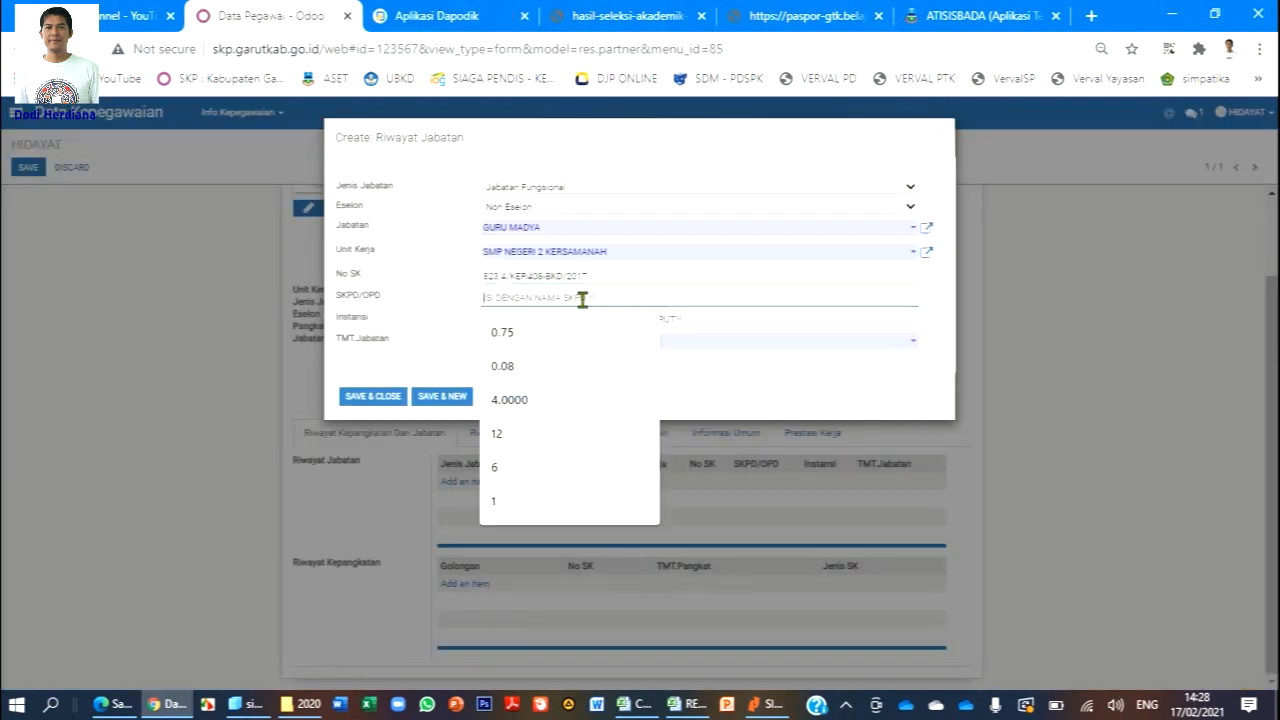
{"action": "type", "text": "DINAS PENDIDIKAN"}
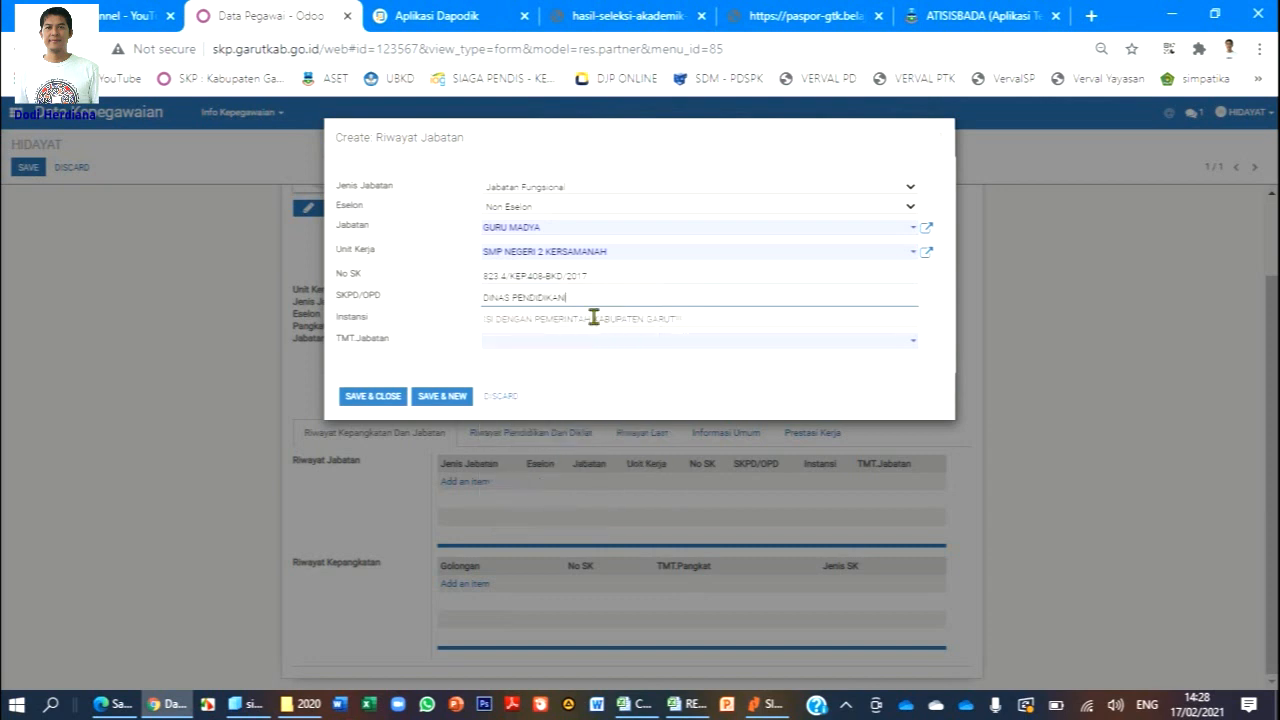
{"action": "left_click", "coordinate": [594, 320]}
{"action": "type", "text": "KABUPATEN GARUT"}
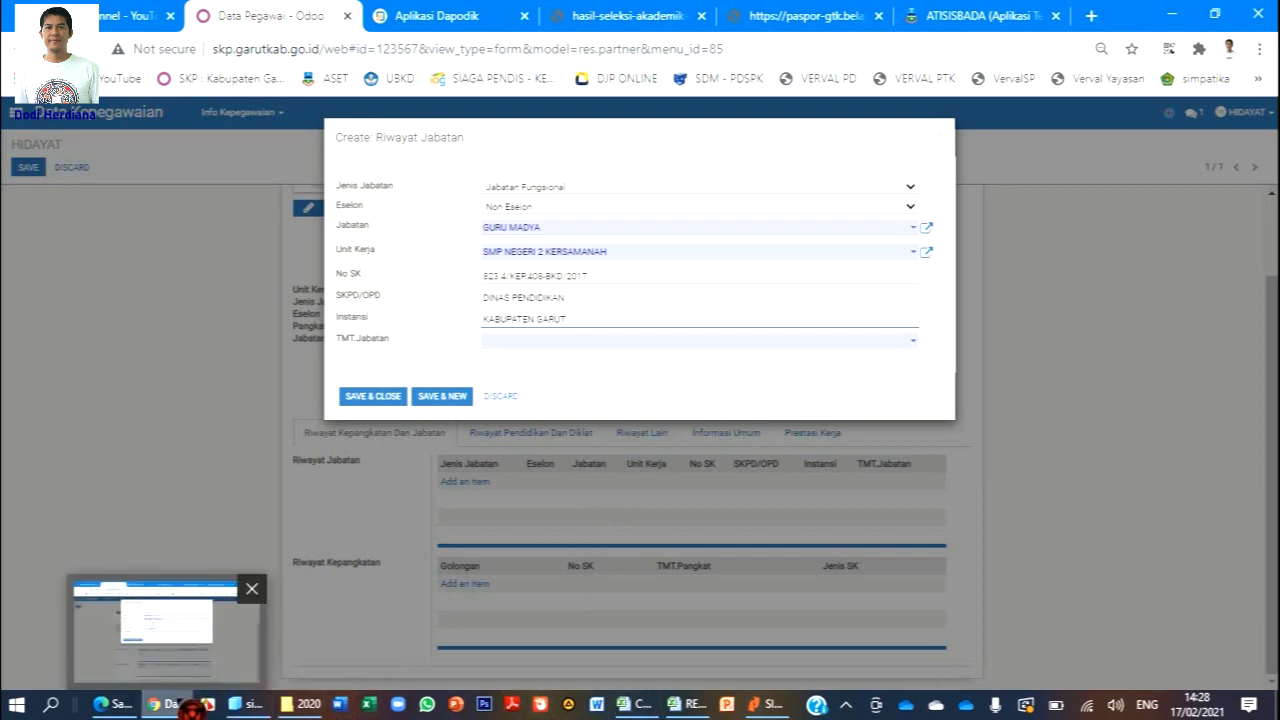
{"action": "left_click", "coordinate": [450, 15]}
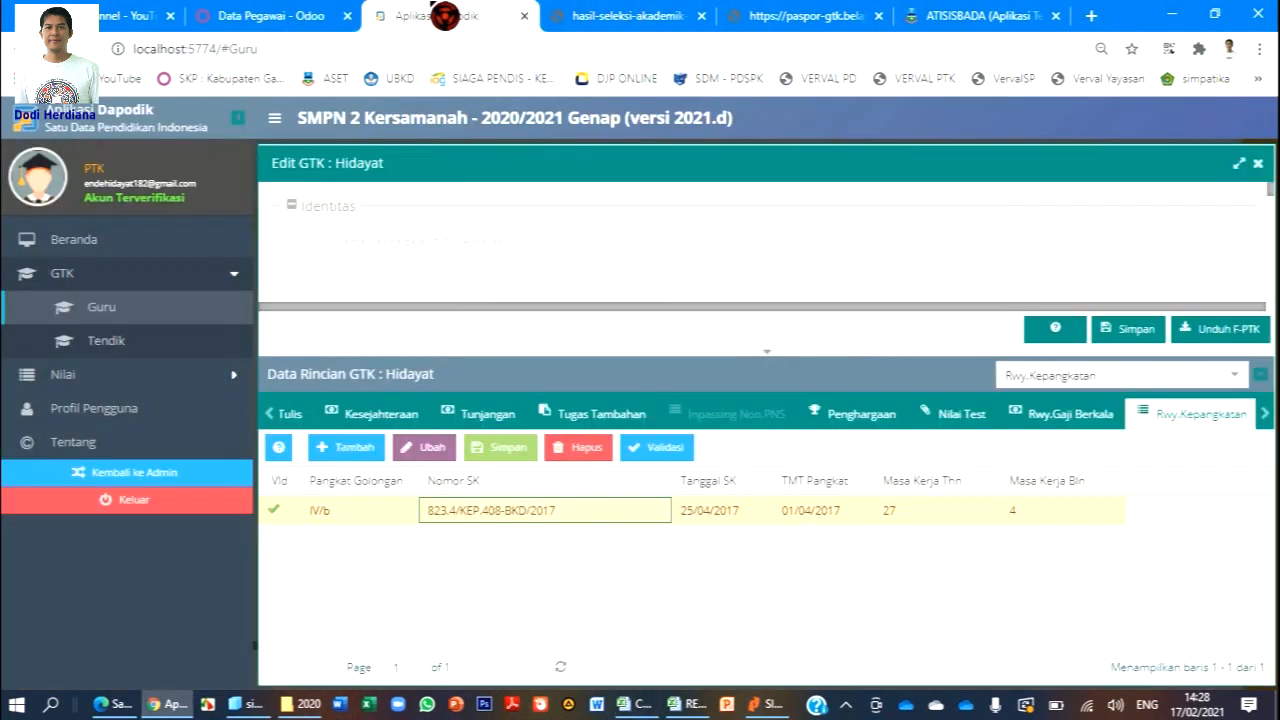
{"action": "left_click", "coordinate": [241, 30]}
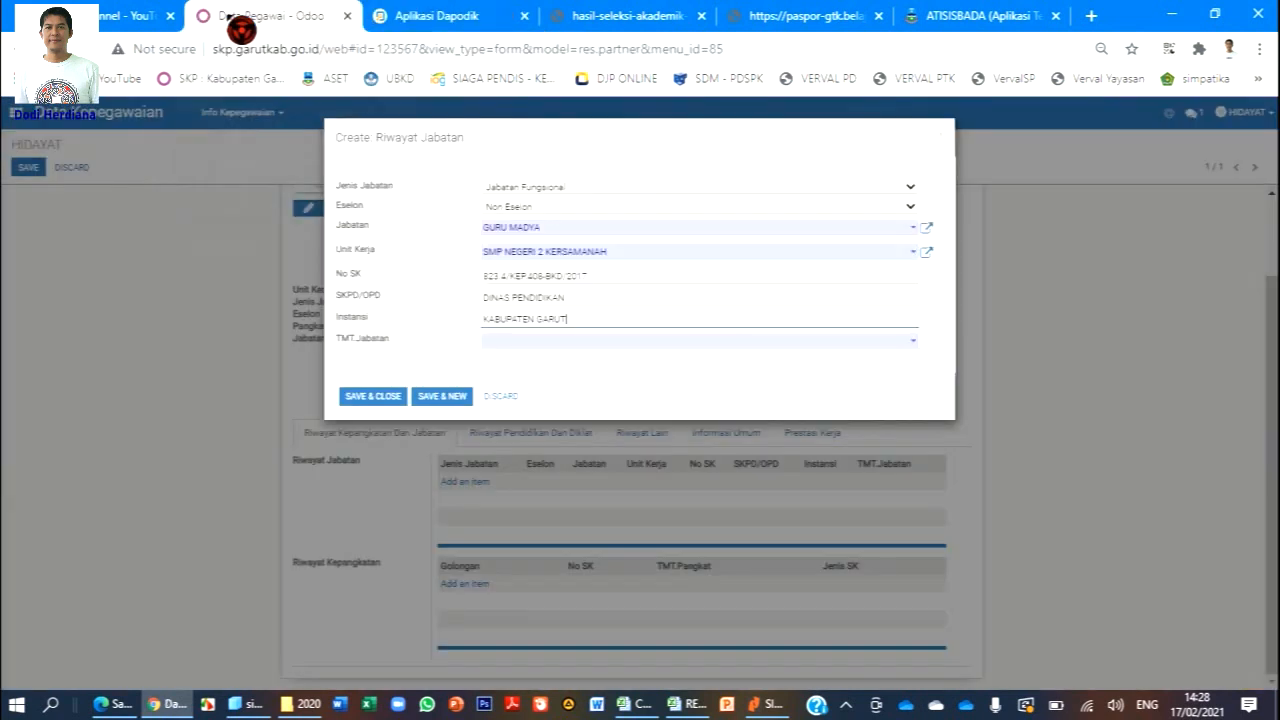
Set TMT.Jabatan to 04/01/2017 using the date picker.
{"action": "left_click", "coordinate": [545, 340]}
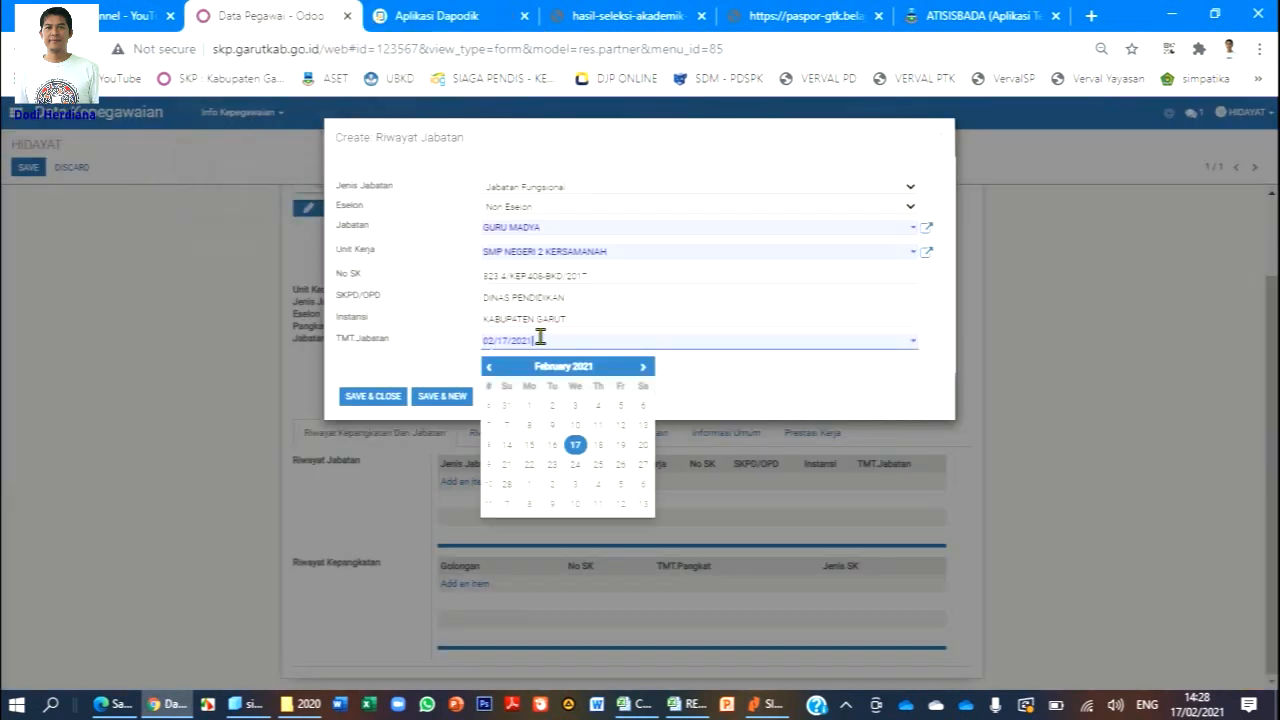
{"action": "left_click", "coordinate": [567, 366]}
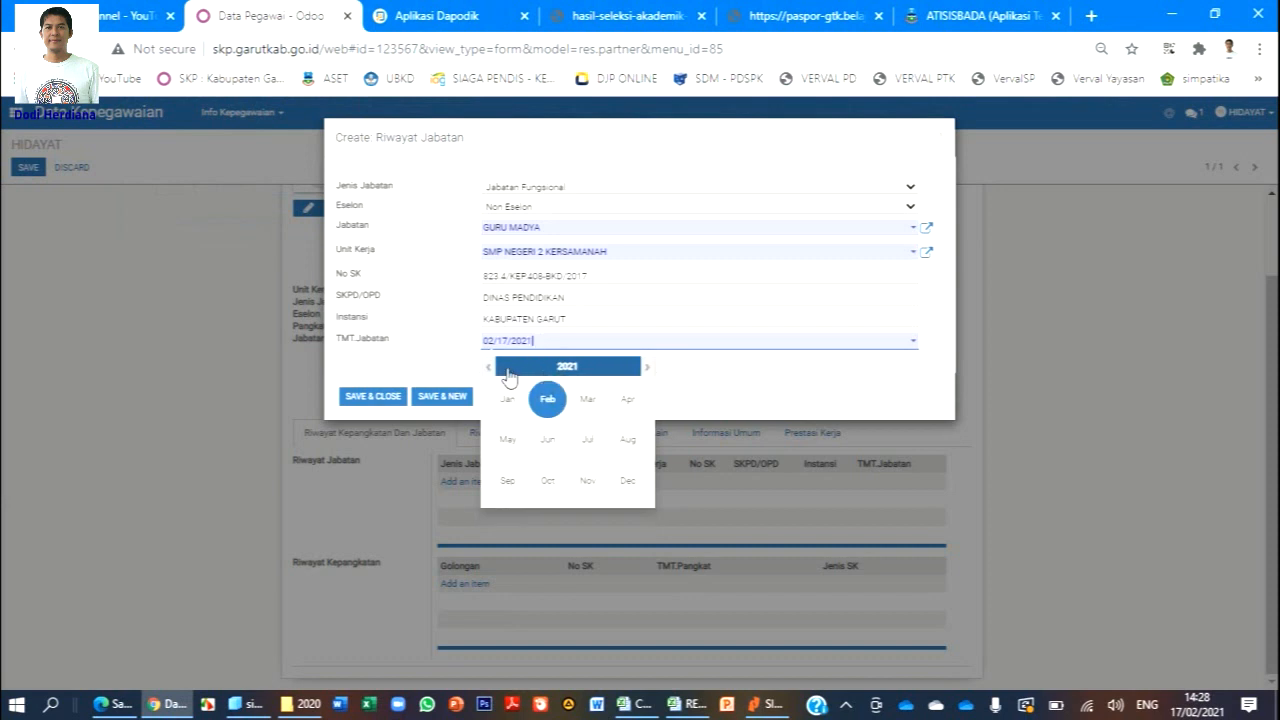
{"action": "left_click", "coordinate": [508, 372]}
{"action": "left_click", "coordinate": [489, 367]}
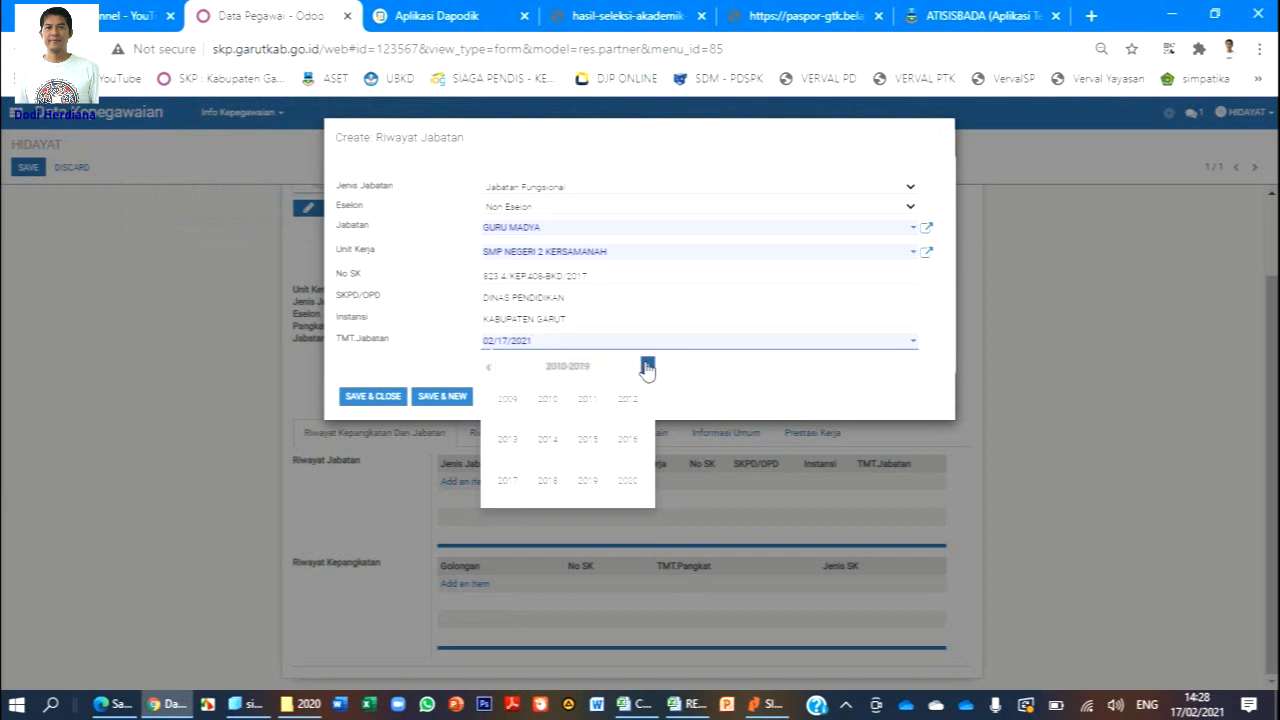
{"action": "left_click", "coordinate": [509, 481]}
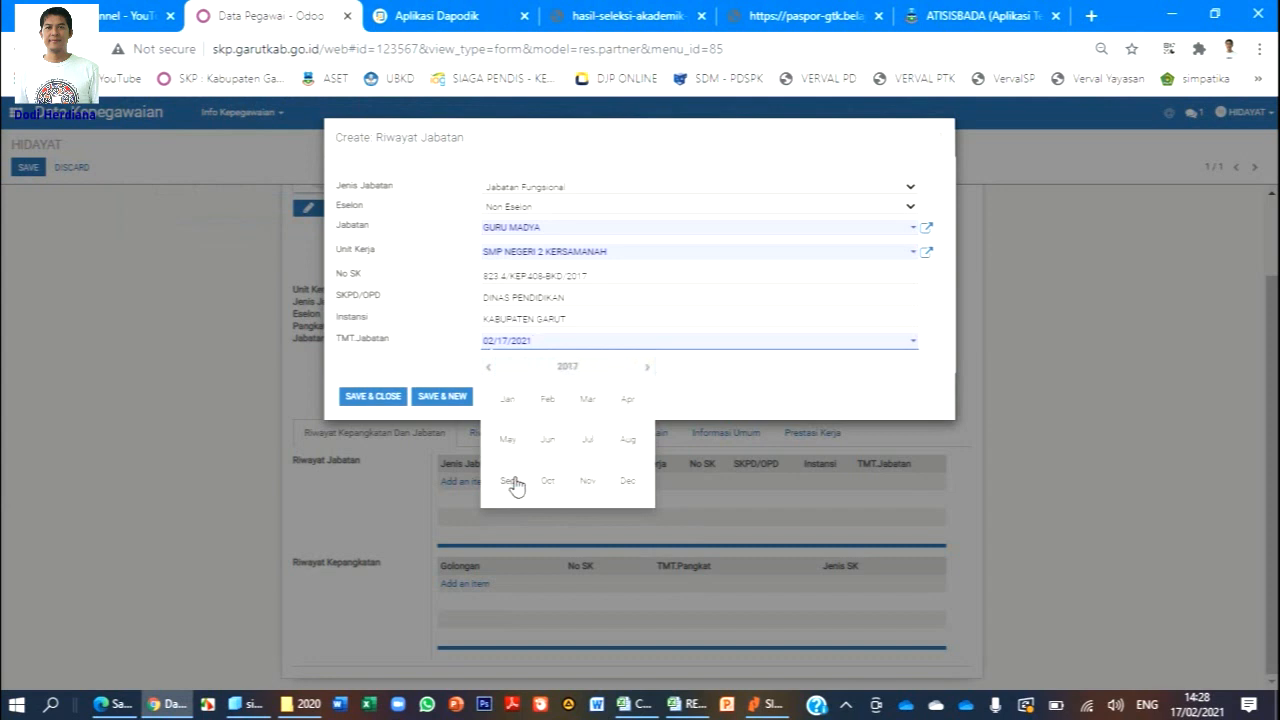
{"action": "left_click", "coordinate": [630, 405]}
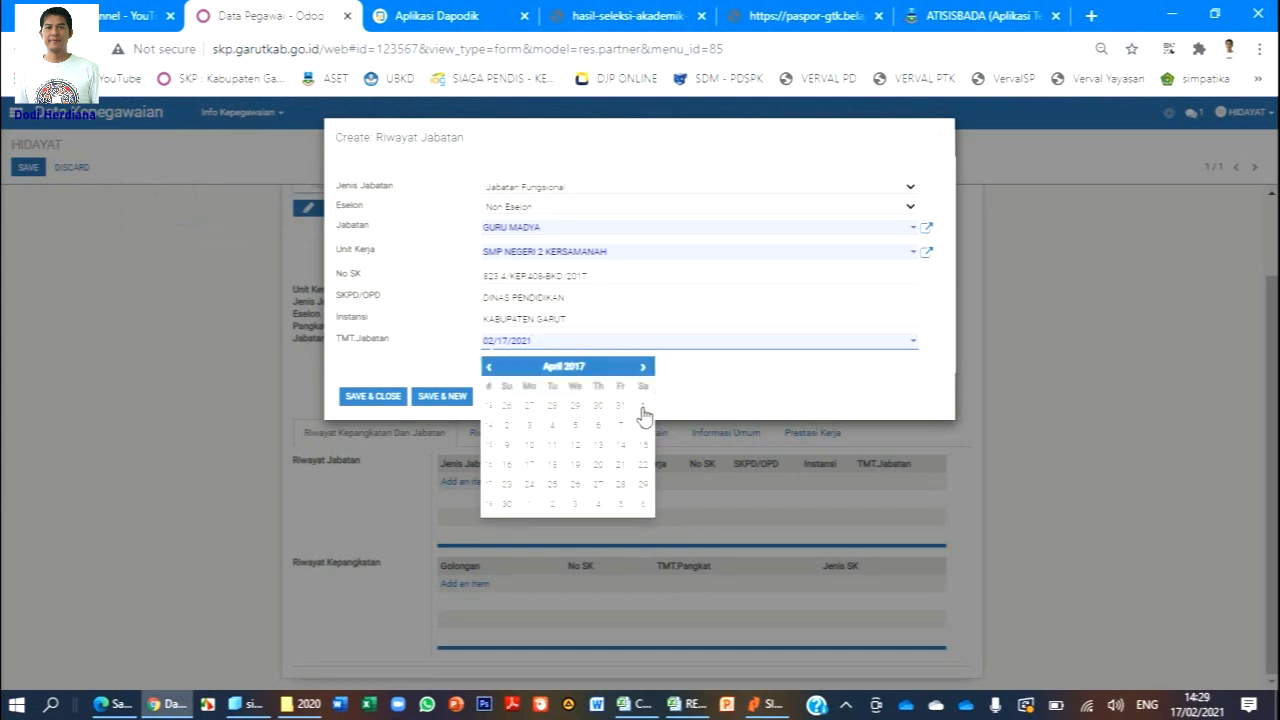
{"action": "left_click", "coordinate": [642, 407]}
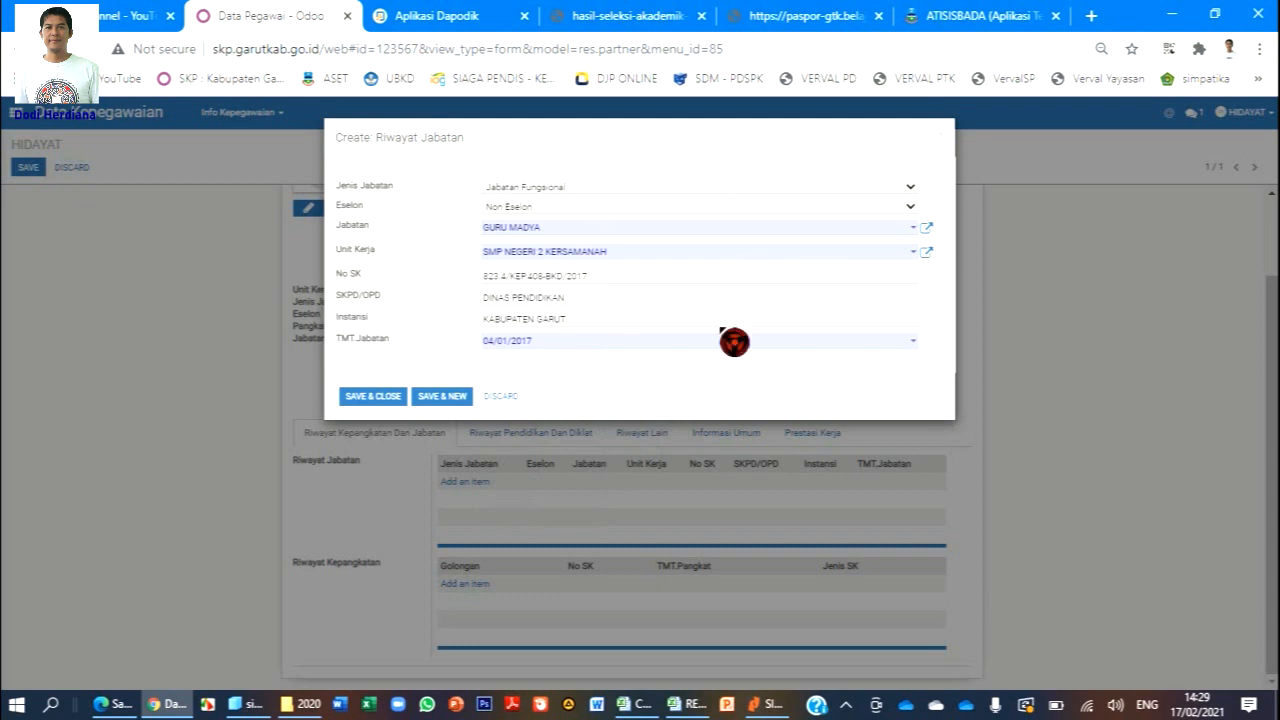
Save and close the GURU MADYA position record, then start a new Riwayat Kepangkatan entry.
{"action": "left_click", "coordinate": [395, 400]}
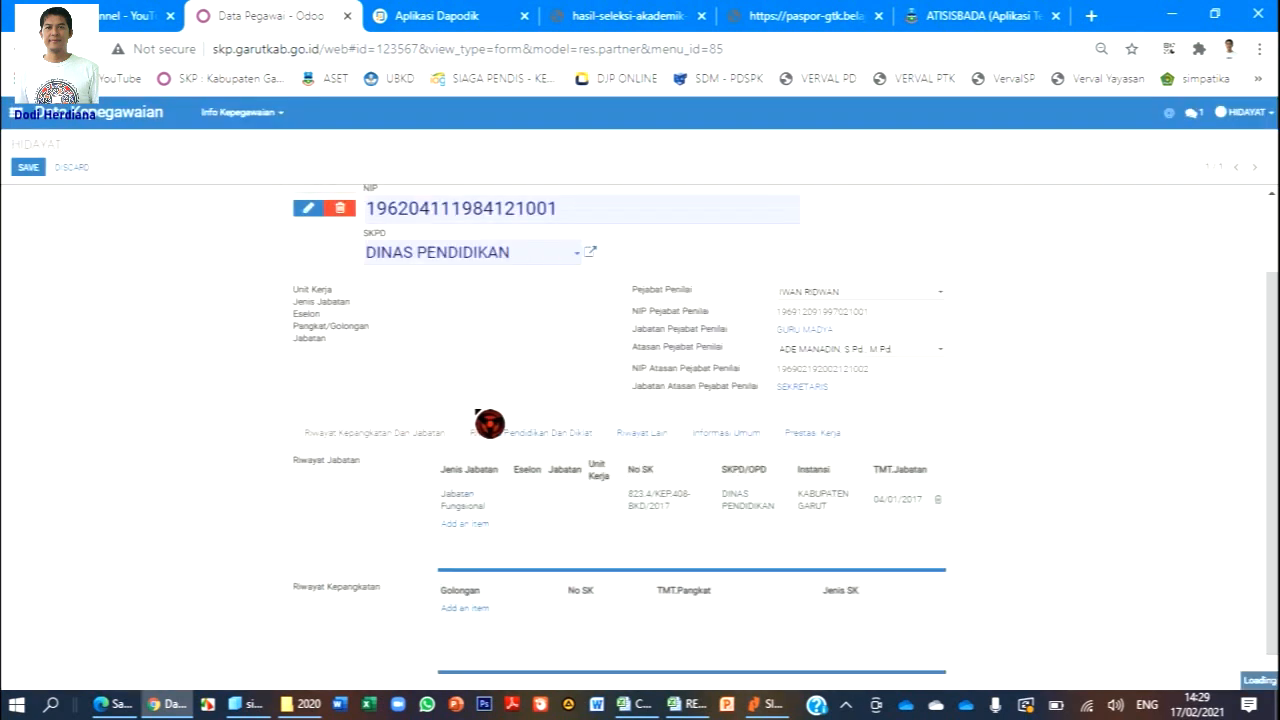
{"action": "scroll", "coordinate": [600, 428], "scroll_direction": "down", "scroll_amount": 1}
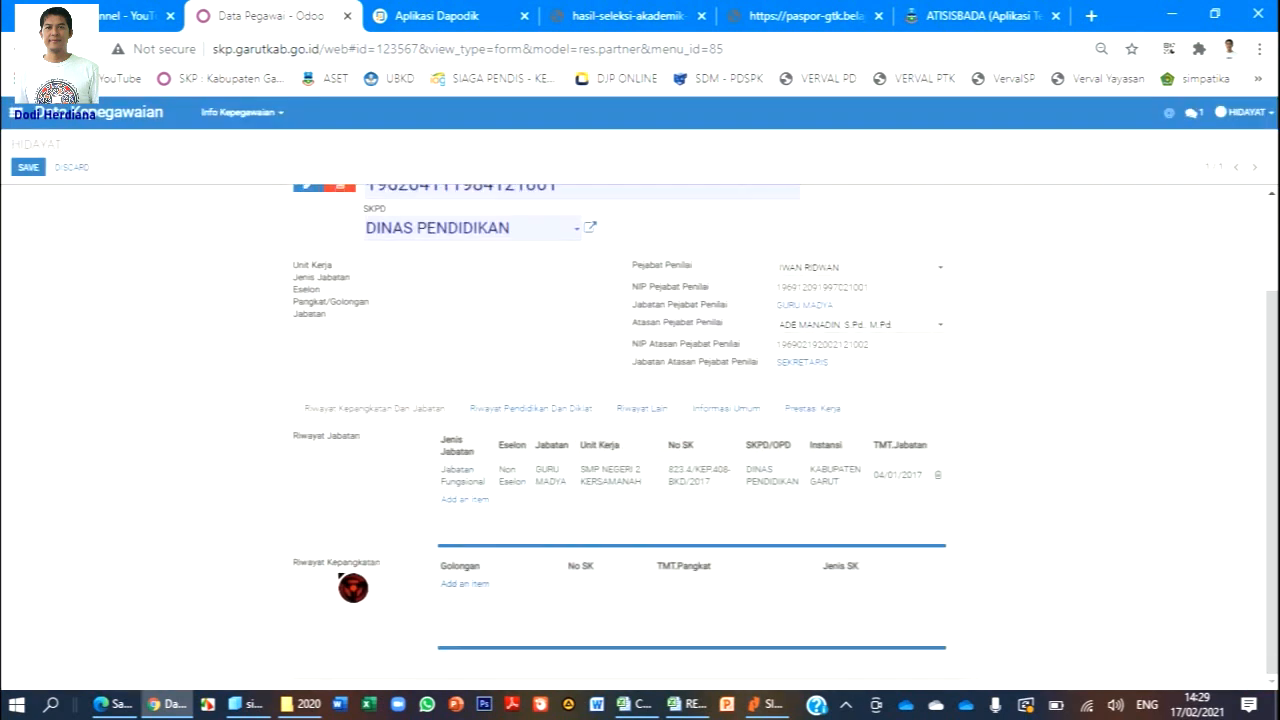
{"action": "left_click", "coordinate": [470, 587]}
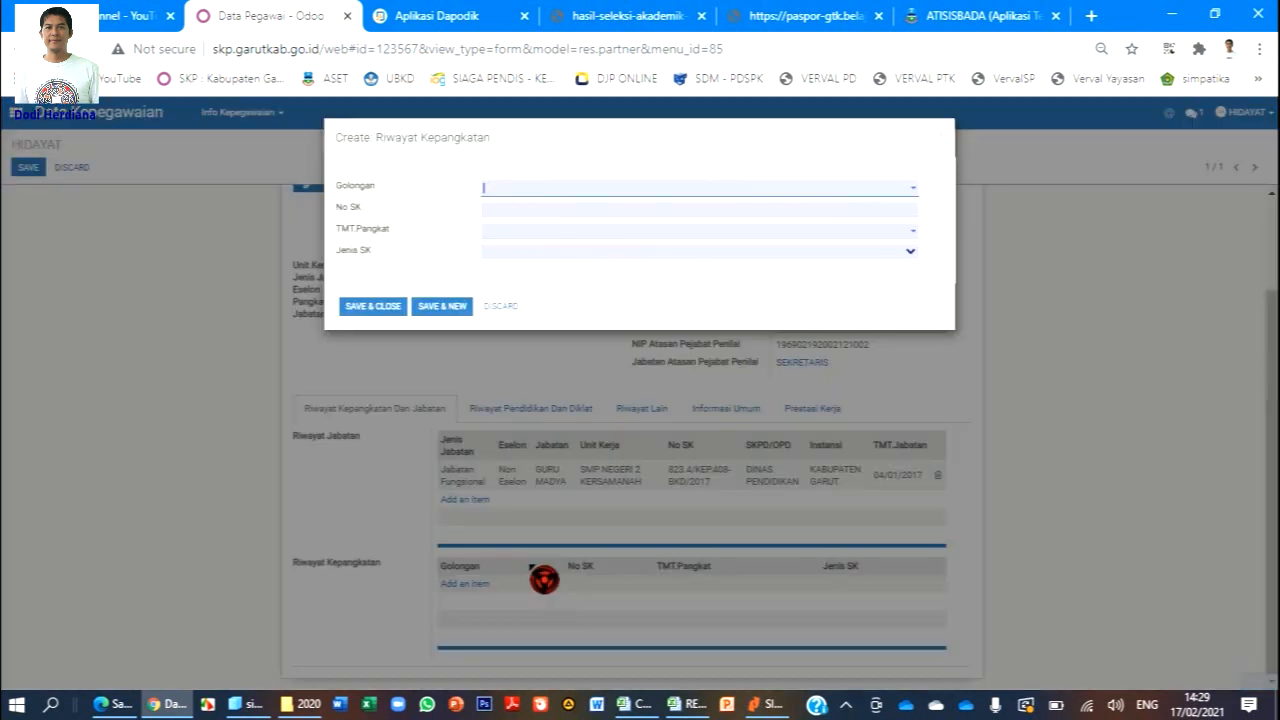
Choose golongan IV/b via Search More and paste the SK number into No SK.
{"action": "left_click", "coordinate": [911, 190]}
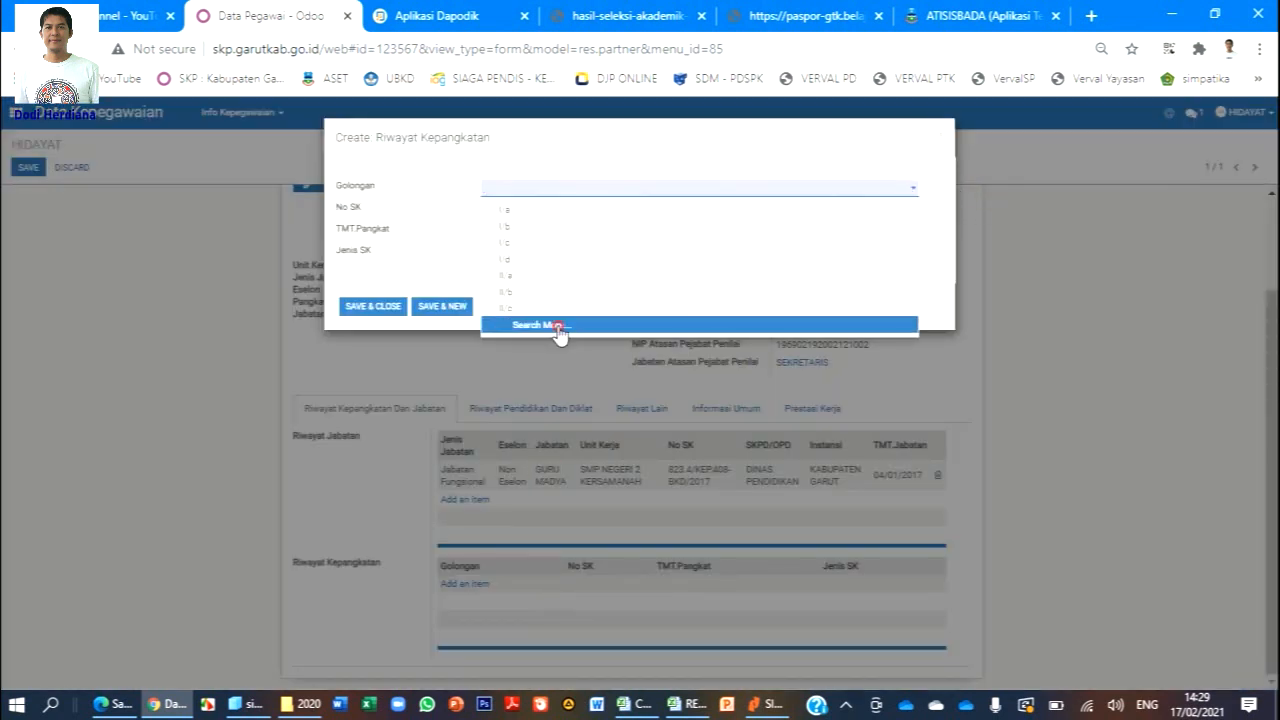
{"action": "left_click", "coordinate": [540, 325]}
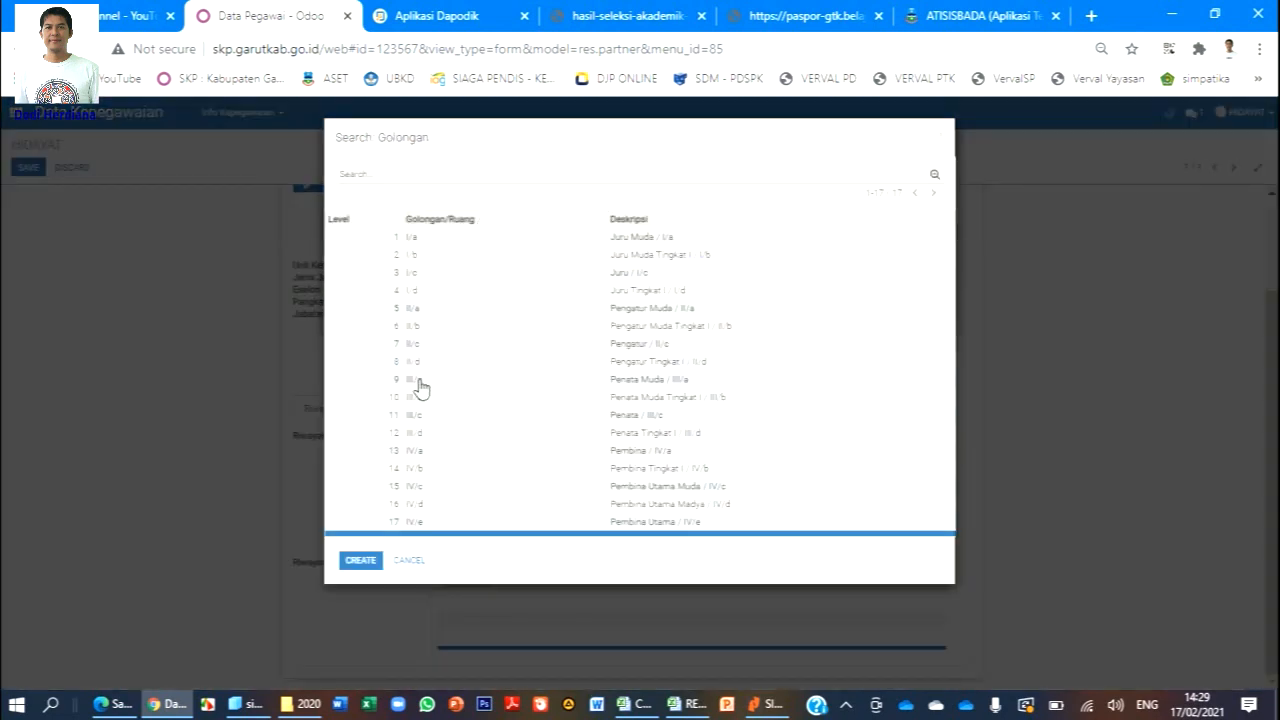
{"action": "left_click", "coordinate": [418, 477]}
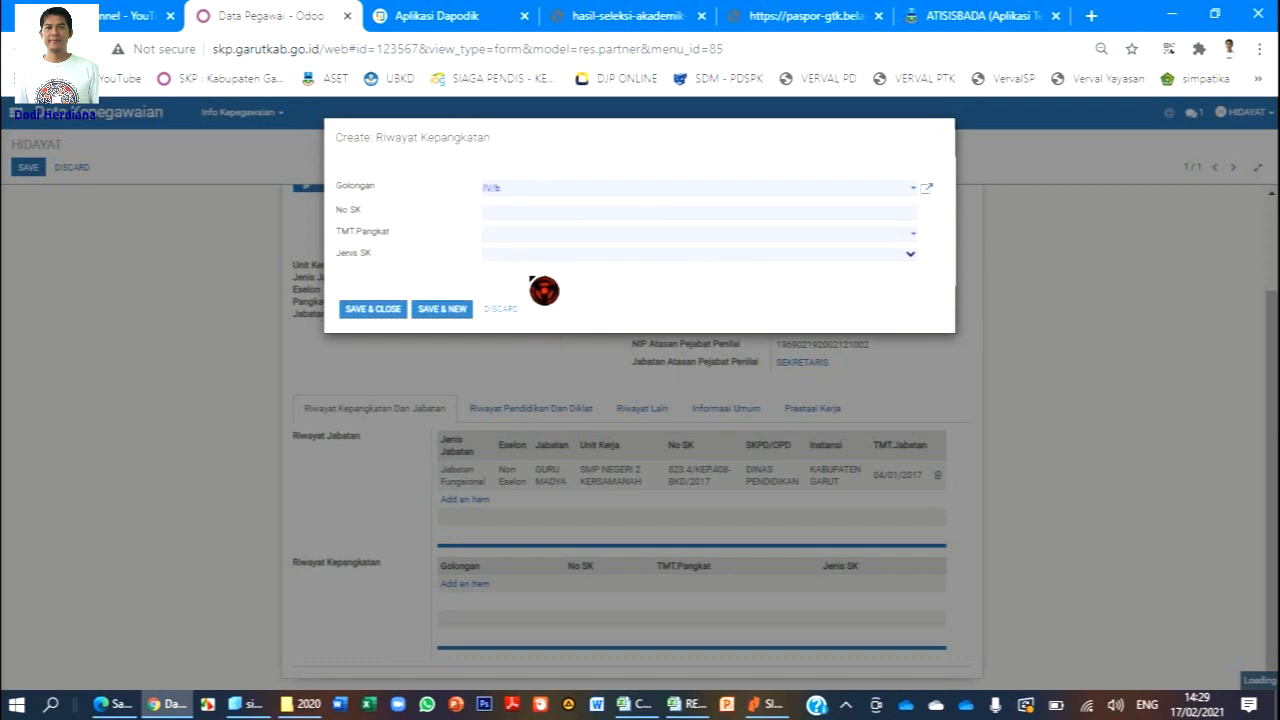
{"action": "left_click", "coordinate": [534, 213]}
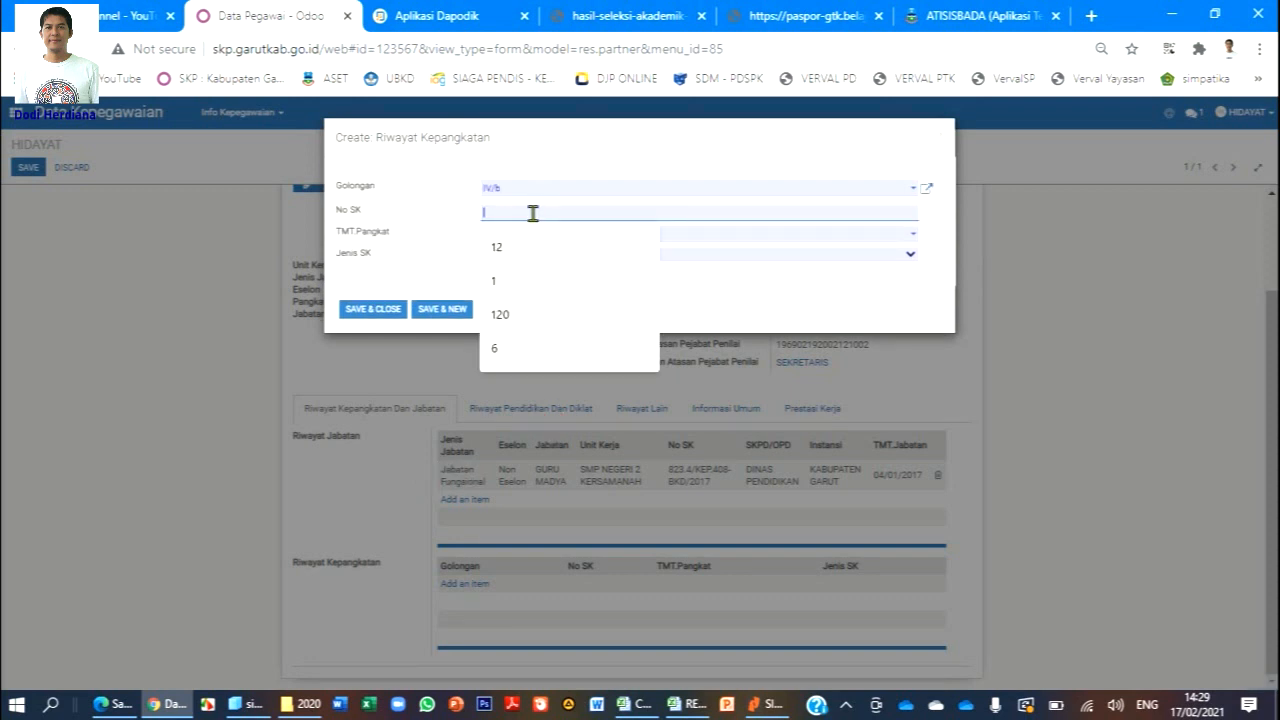
Set TMT.Pangkat to 04/01/2017 using the date picker.
{"action": "left_click", "coordinate": [533, 236]}
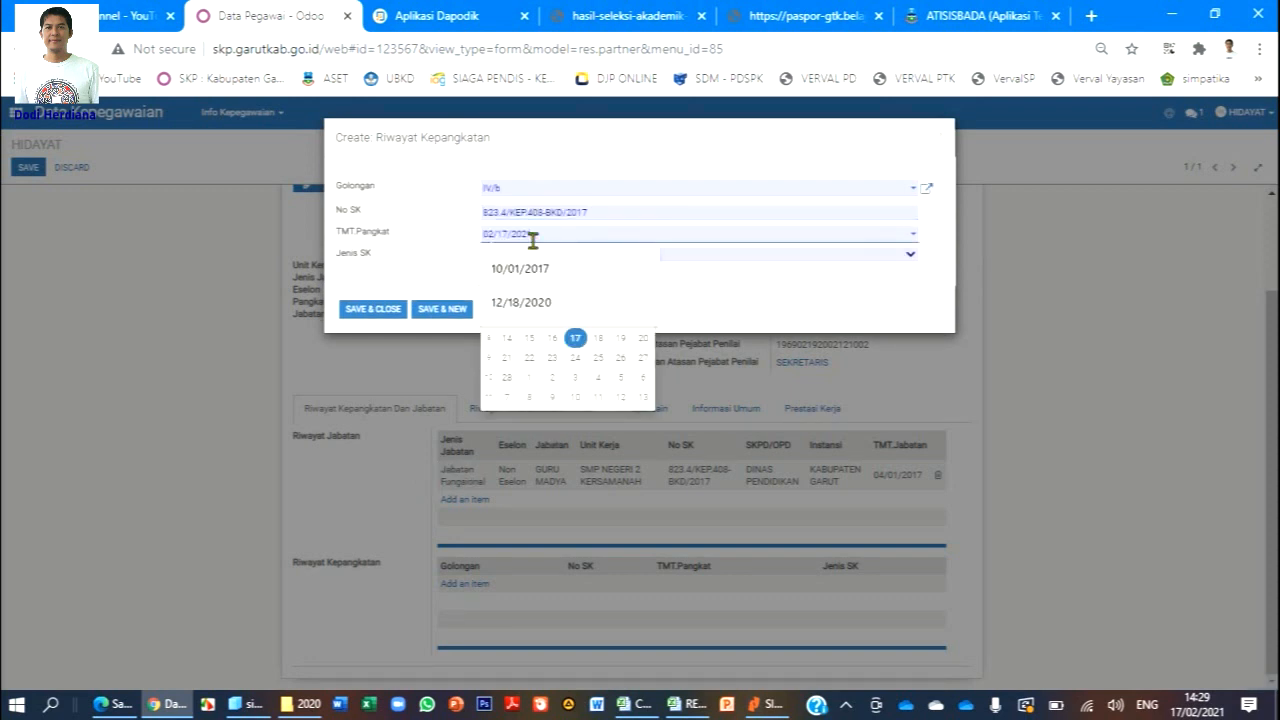
{"action": "left_click", "coordinate": [573, 269]}
{"action": "left_click", "coordinate": [563, 261]}
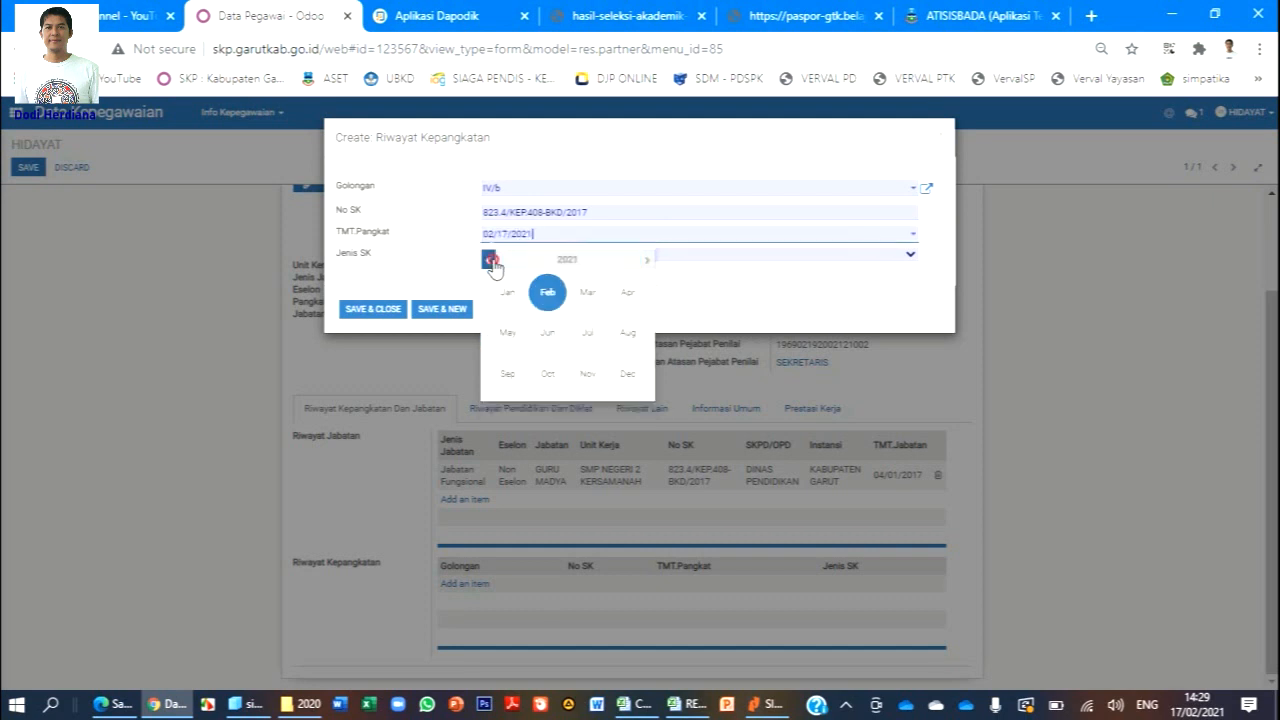
{"action": "left_click", "coordinate": [499, 261]}
{"action": "left_click", "coordinate": [487, 261]}
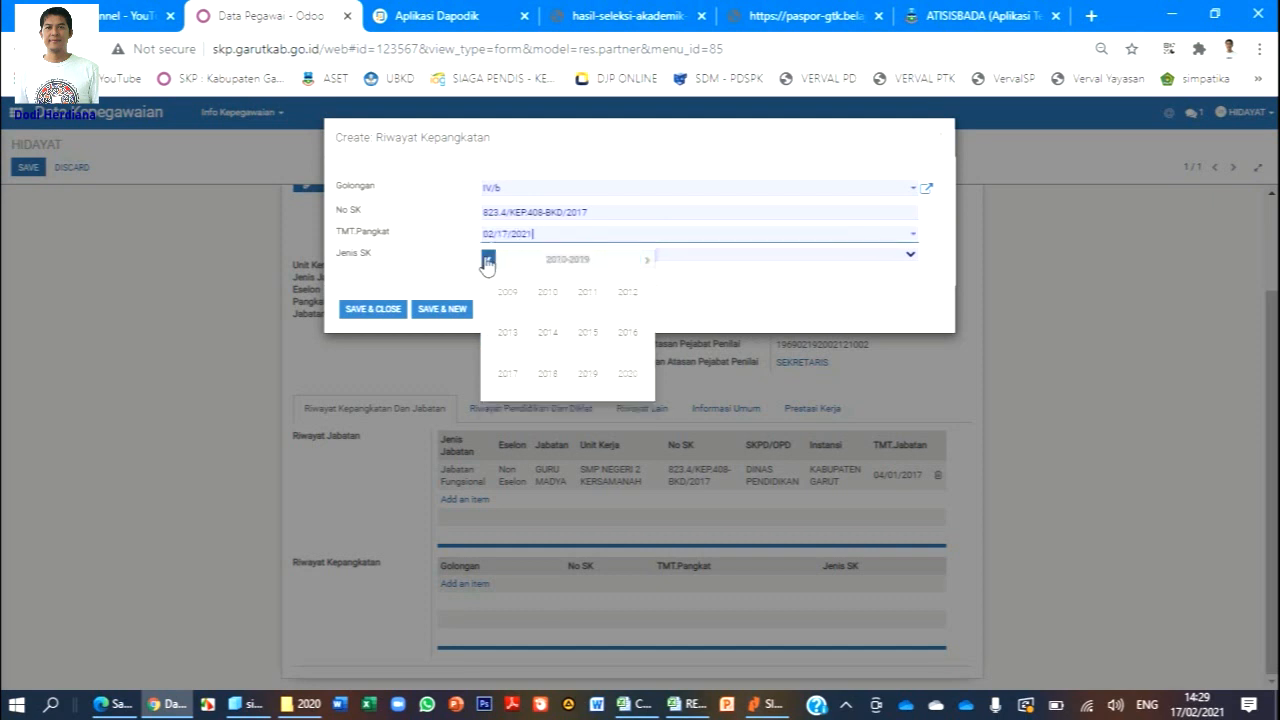
{"action": "left_click", "coordinate": [507, 373]}
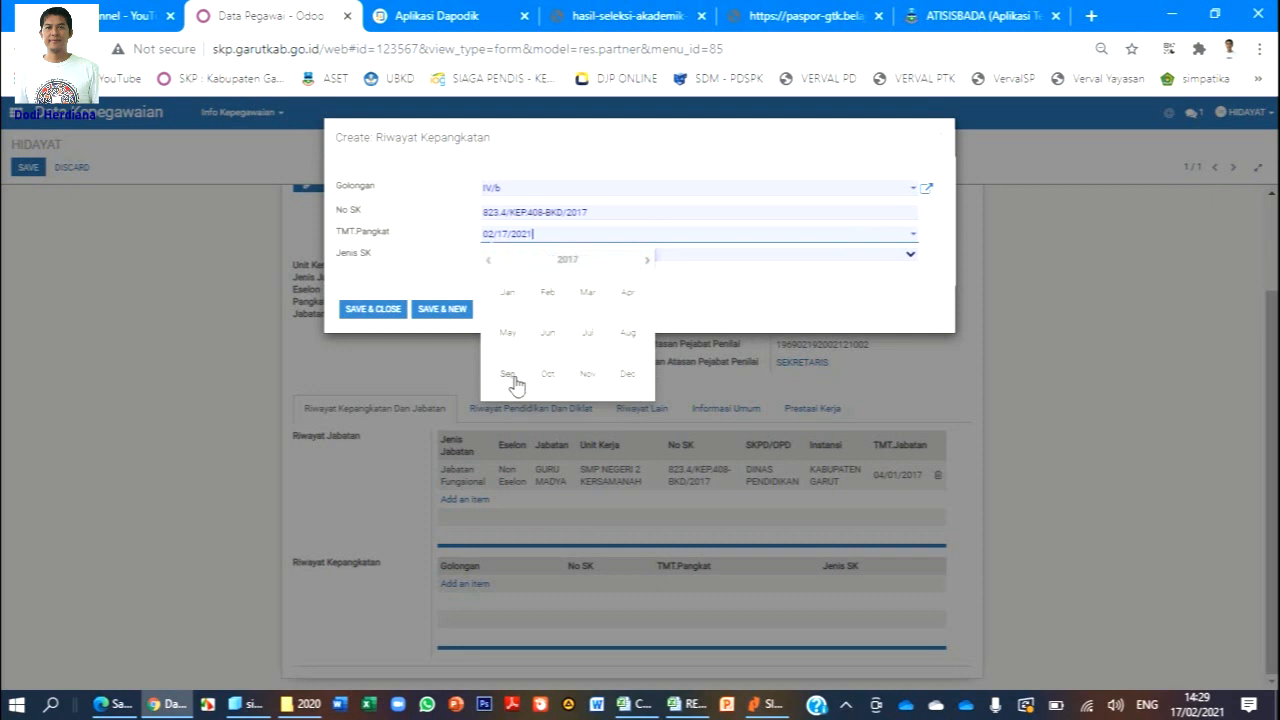
{"action": "left_click", "coordinate": [625, 294]}
{"action": "left_click", "coordinate": [637, 308]}
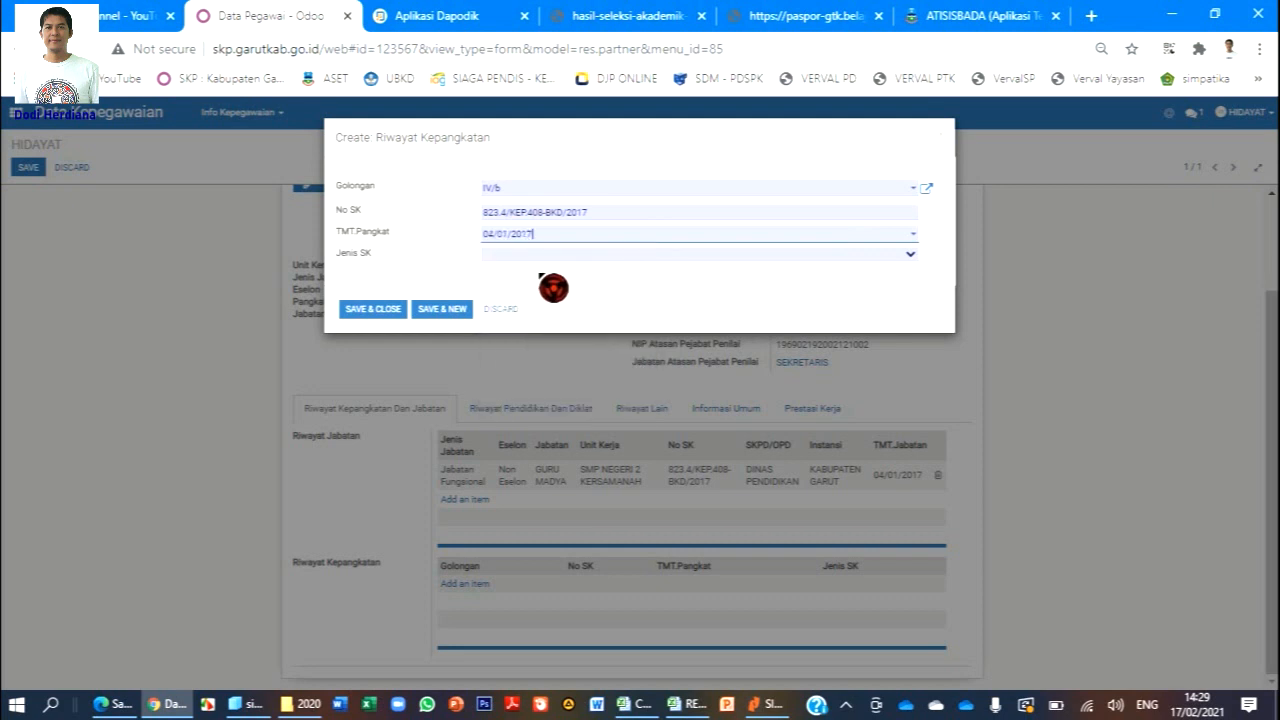
Set Jenis SK to Kenaikan Pangkat/Golongan and save the rank record.
{"action": "left_click", "coordinate": [528, 256]}
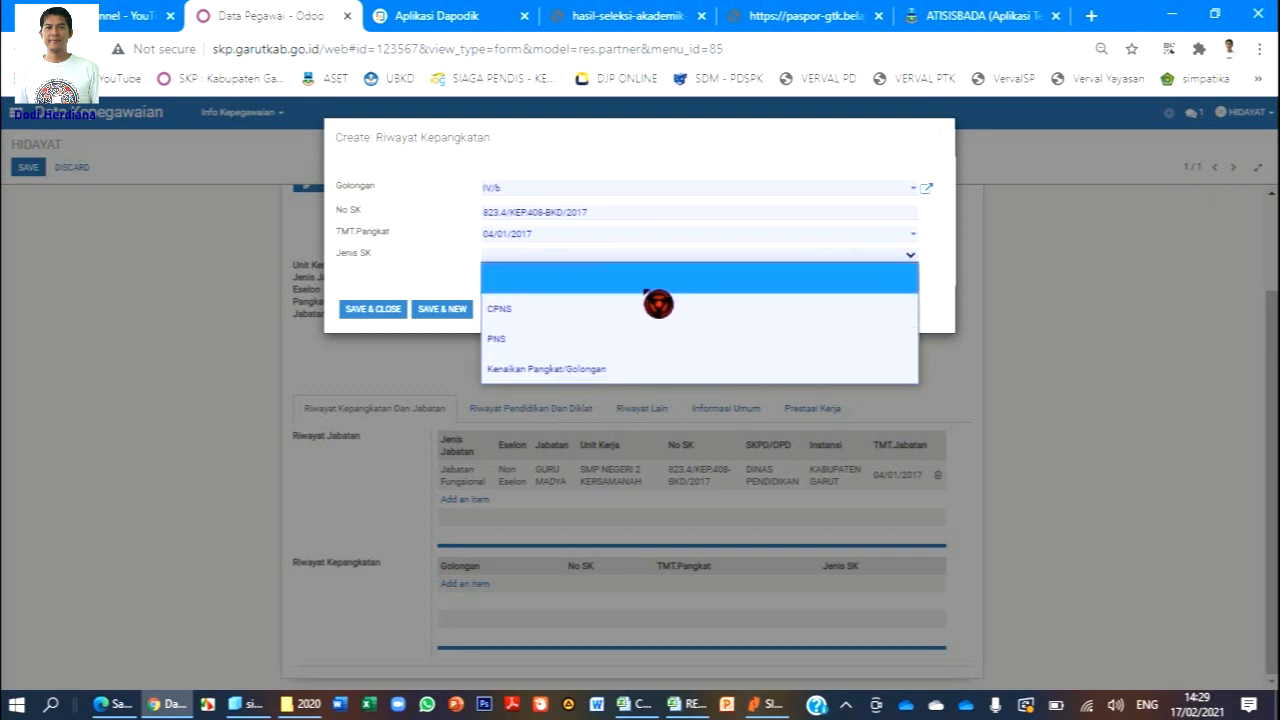
{"action": "left_click", "coordinate": [630, 369]}
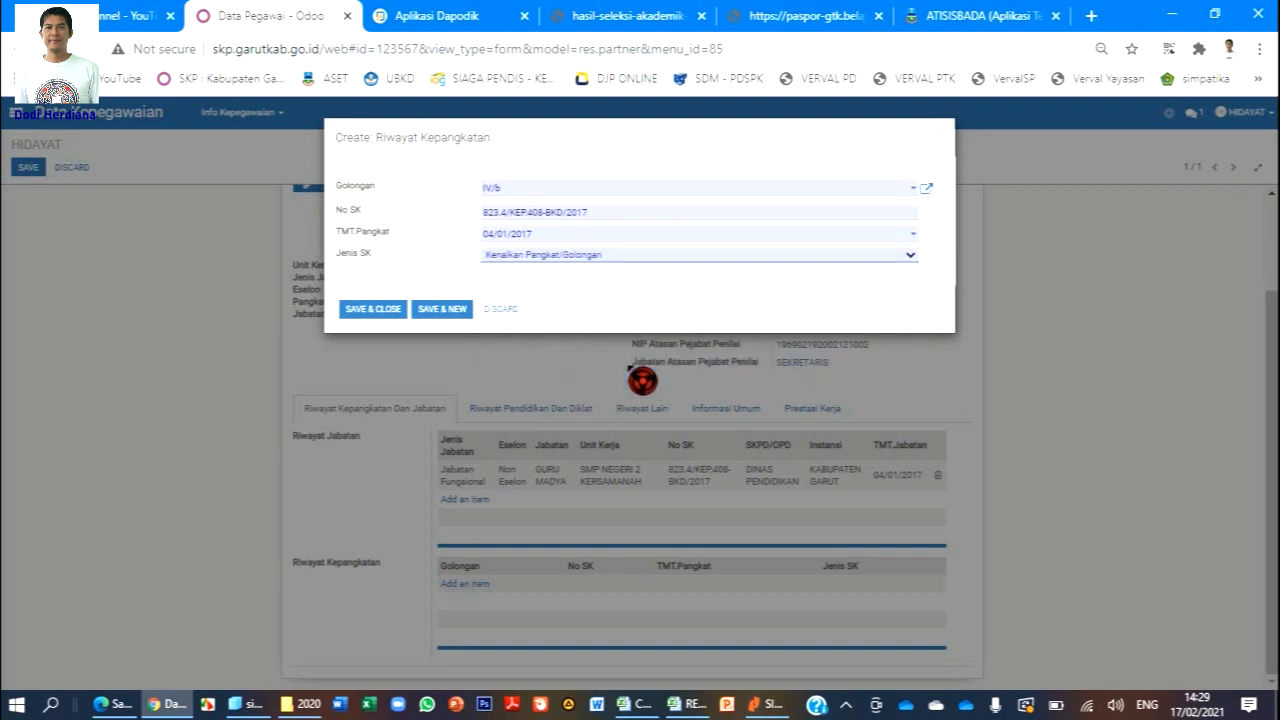
{"action": "left_click", "coordinate": [373, 311]}
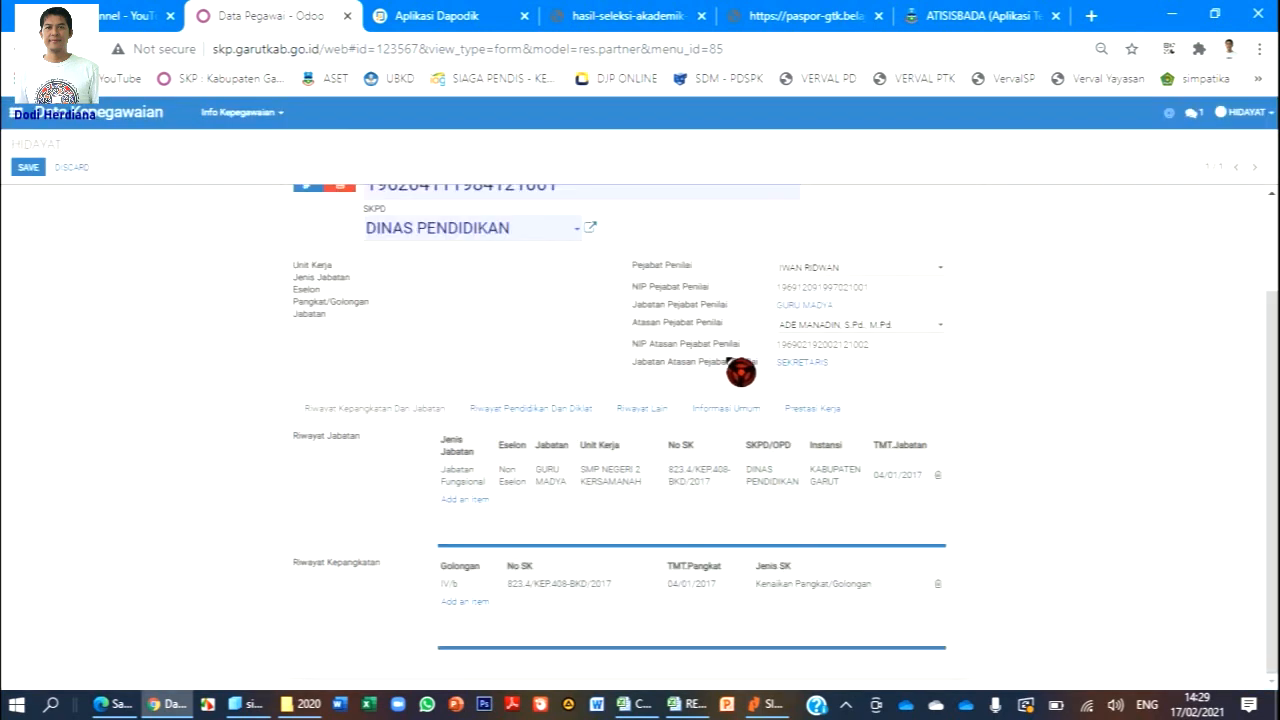
Open the general personal information section and set gender to Laki-Laki.
{"action": "left_click", "coordinate": [568, 410]}
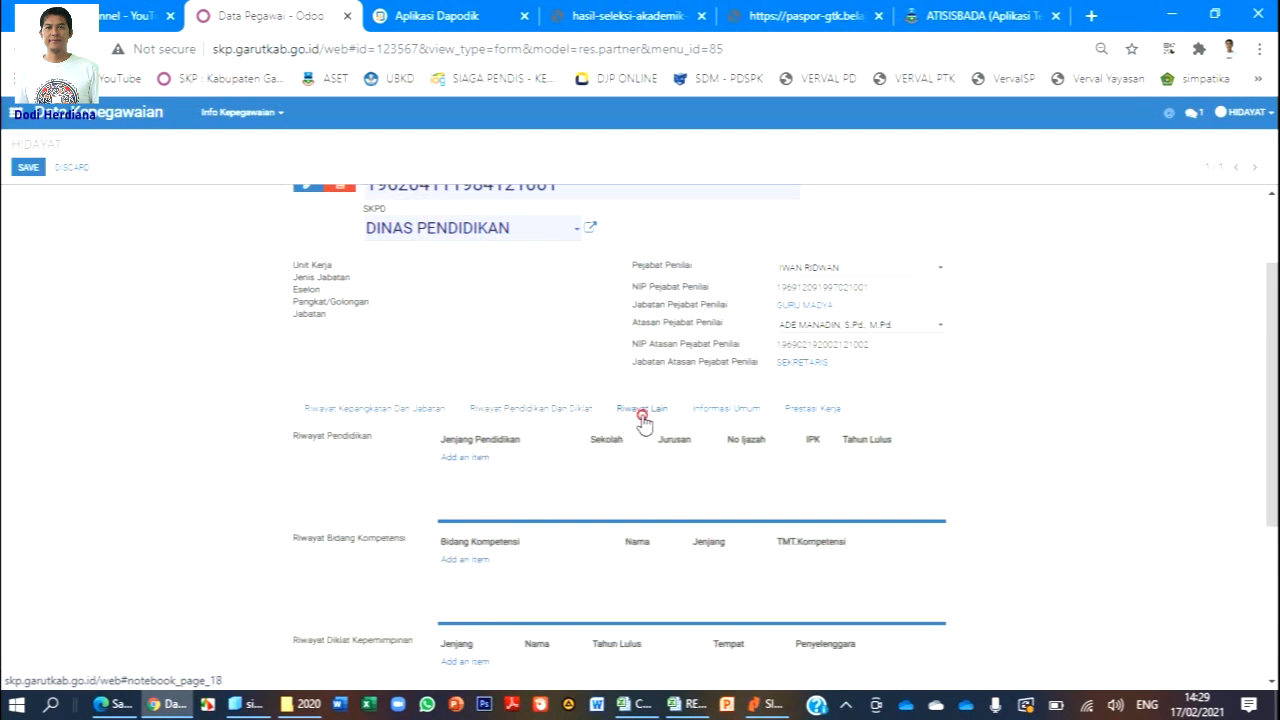
{"action": "left_click", "coordinate": [643, 416]}
{"action": "left_click", "coordinate": [718, 436]}
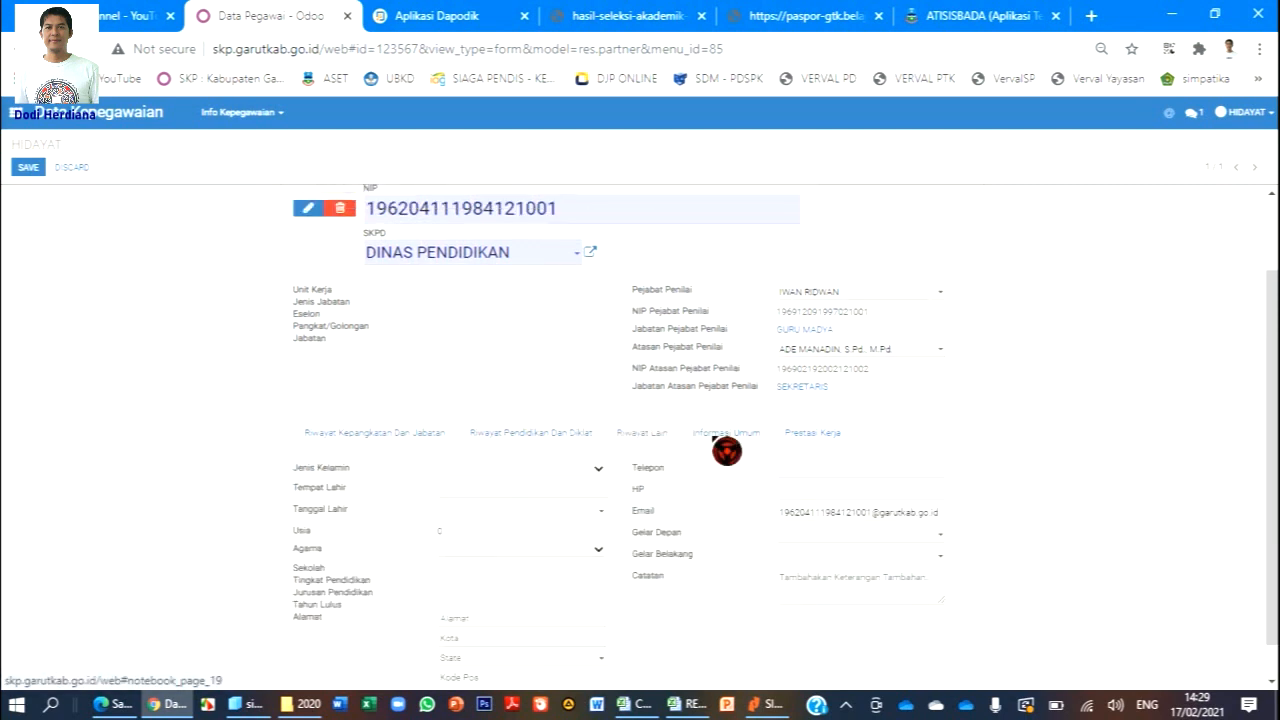
{"action": "scroll", "coordinate": [737, 451], "scroll_direction": "down", "scroll_amount": 1}
{"action": "left_click", "coordinate": [598, 431]}
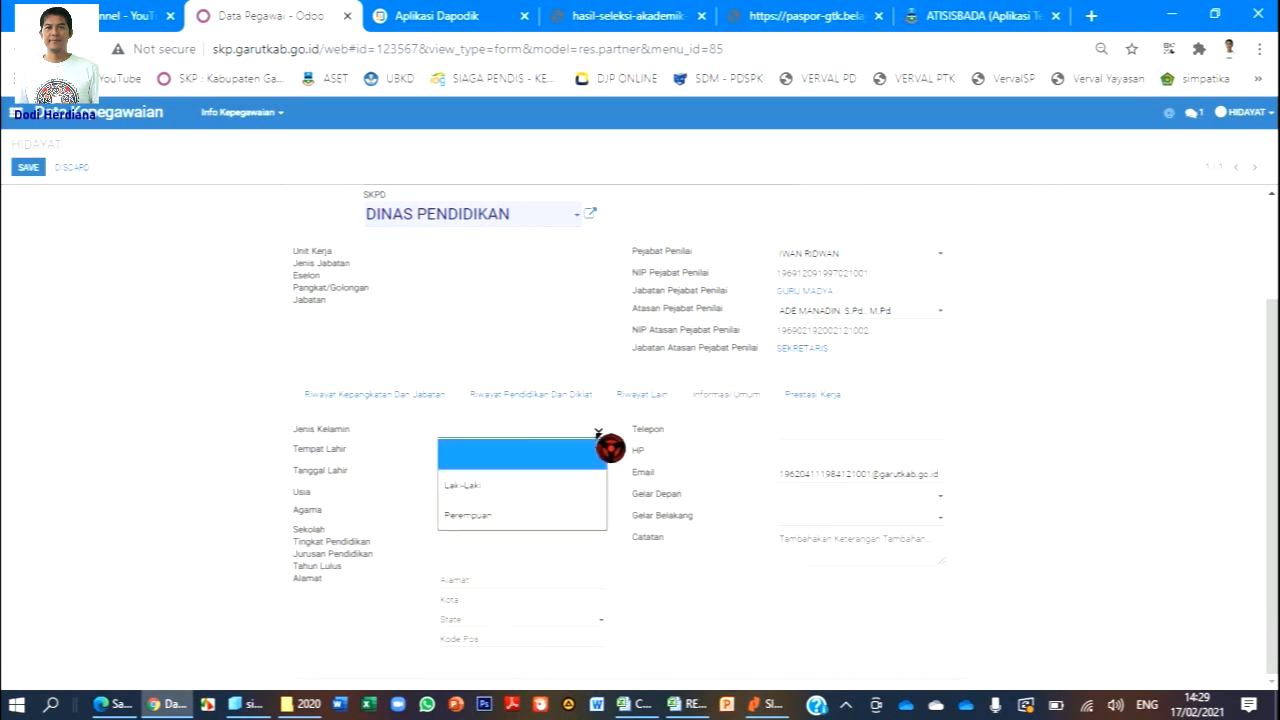
{"action": "left_click", "coordinate": [555, 487]}
{"action": "left_click", "coordinate": [550, 452]}
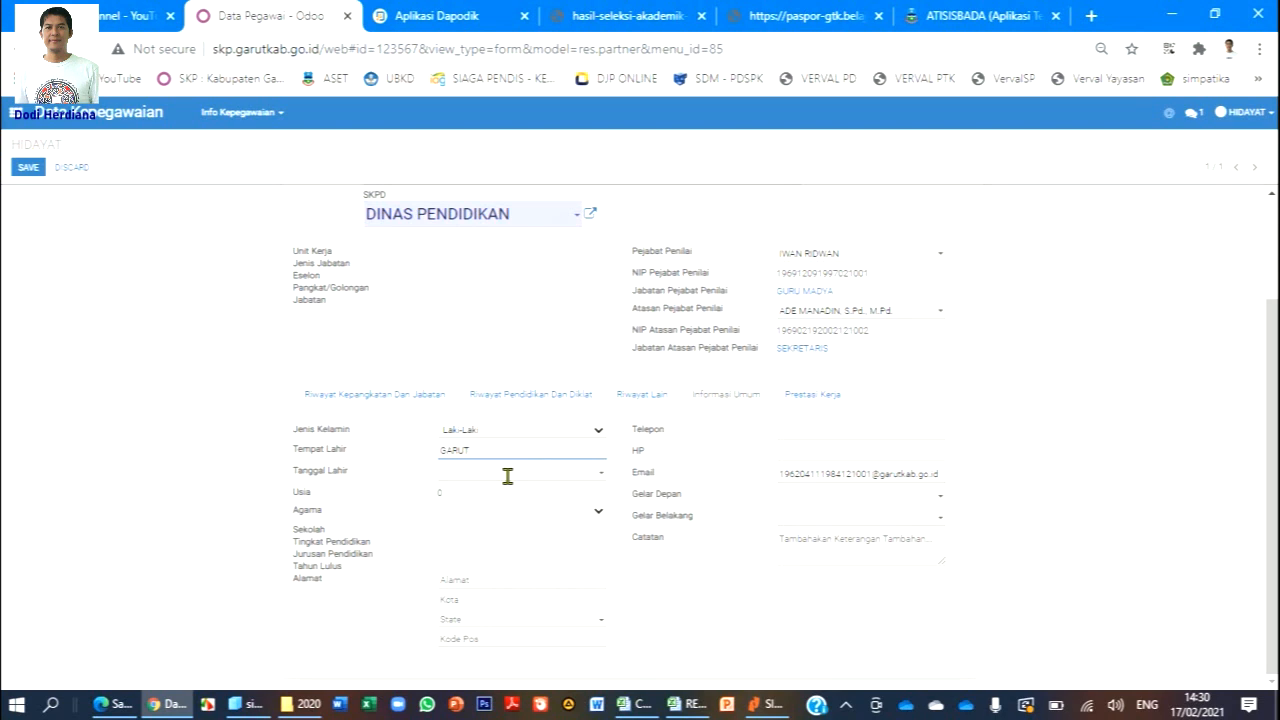
{"action": "left_click", "coordinate": [508, 474]}
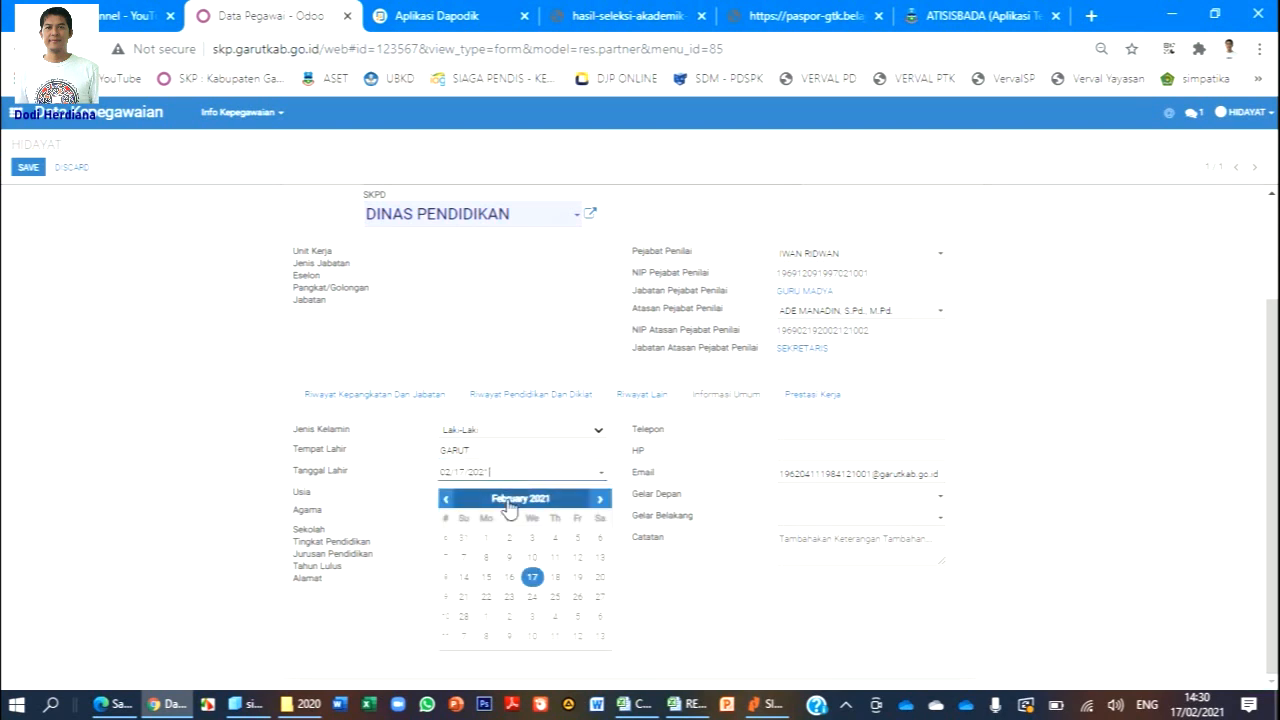
{"action": "left_click", "coordinate": [507, 500]}
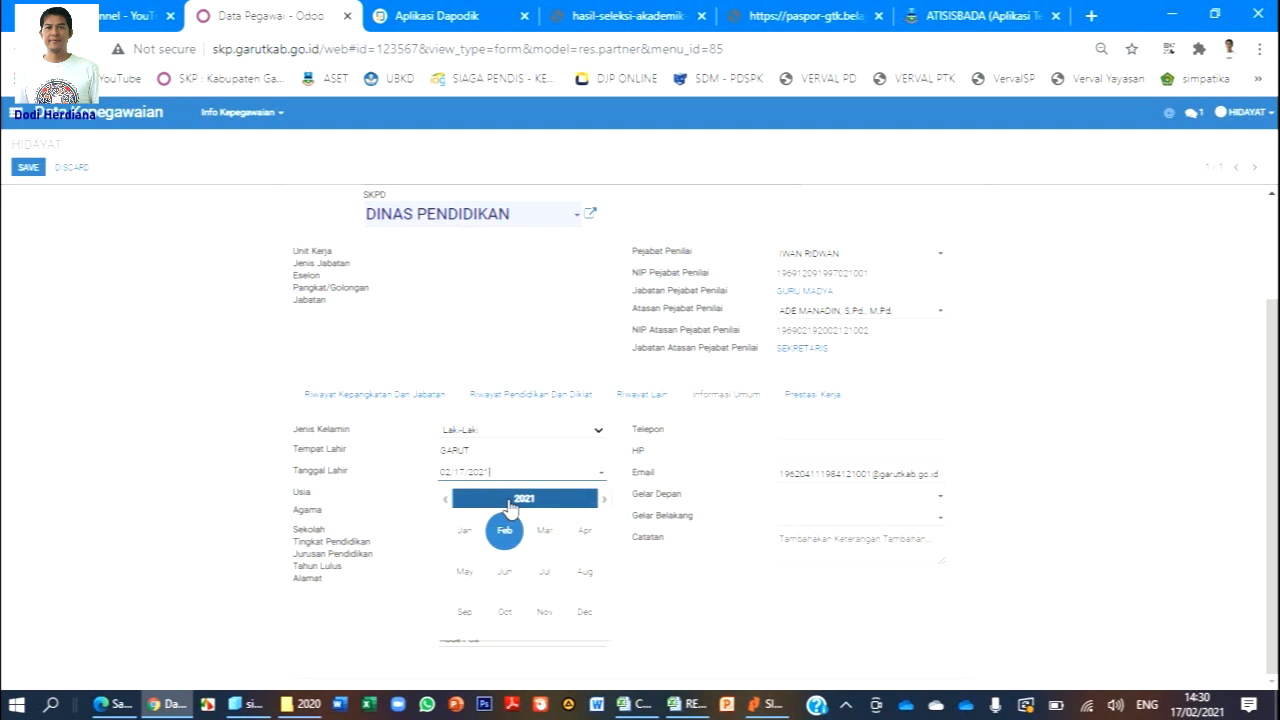
{"action": "left_click", "coordinate": [505, 503]}
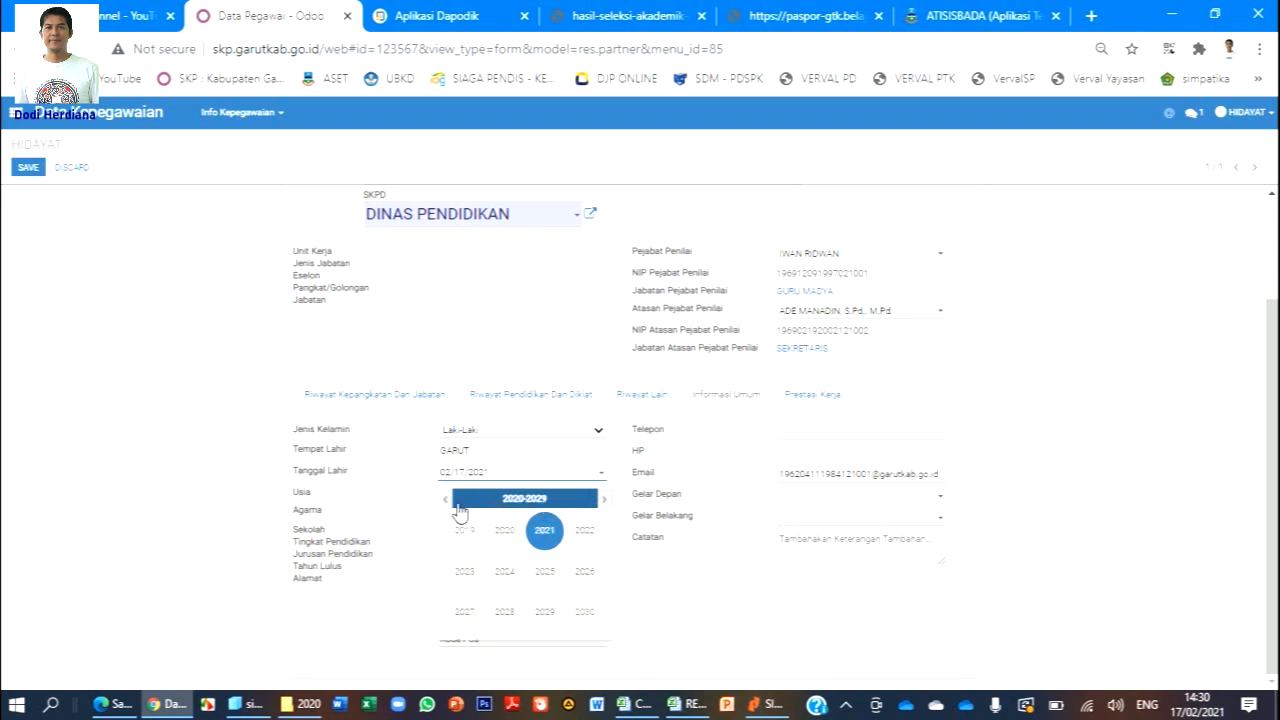
{"action": "left_click", "coordinate": [447, 500]}
{"action": "left_click", "coordinate": [450, 503]}
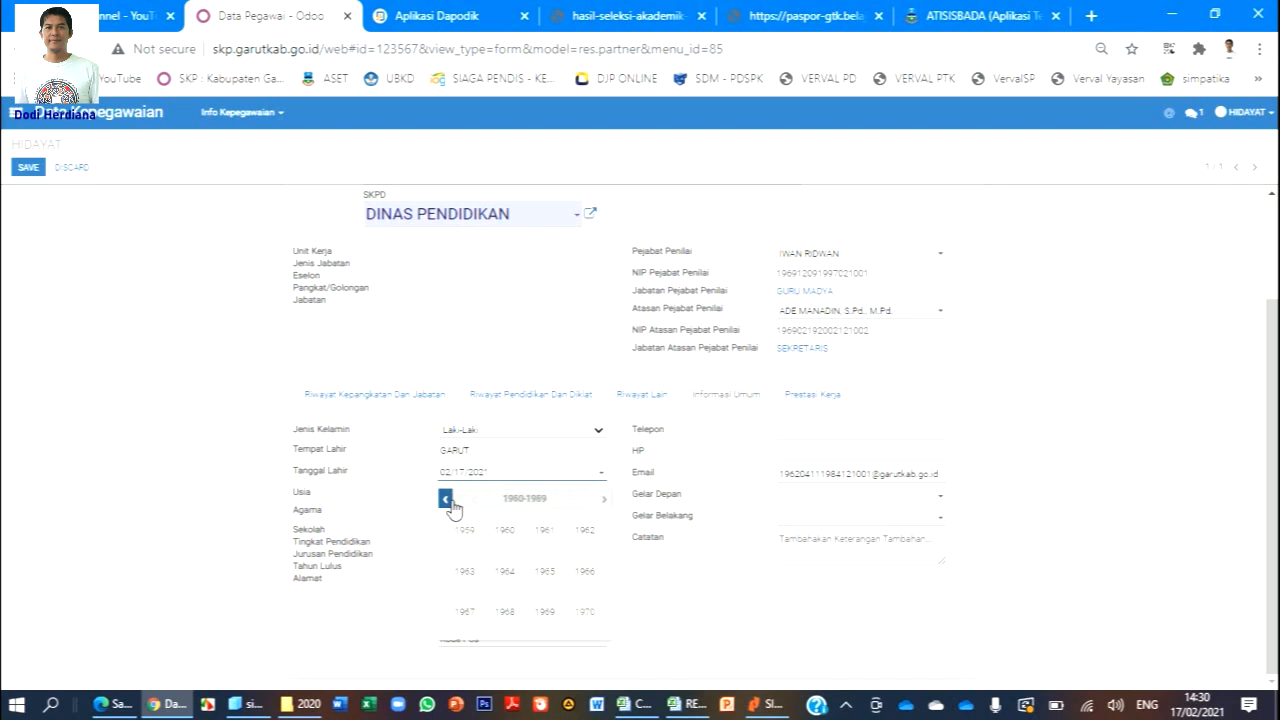
{"action": "left_click", "coordinate": [583, 540]}
{"action": "left_click", "coordinate": [583, 540]}
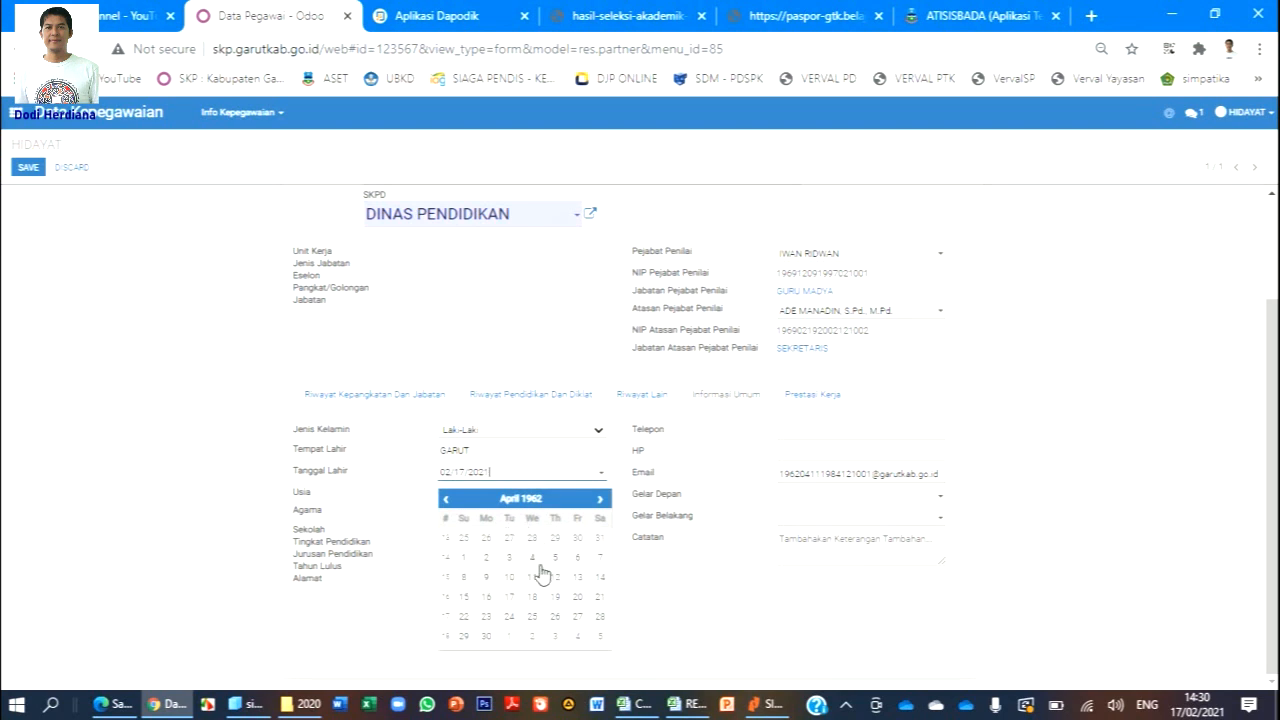
{"action": "left_click", "coordinate": [526, 577]}
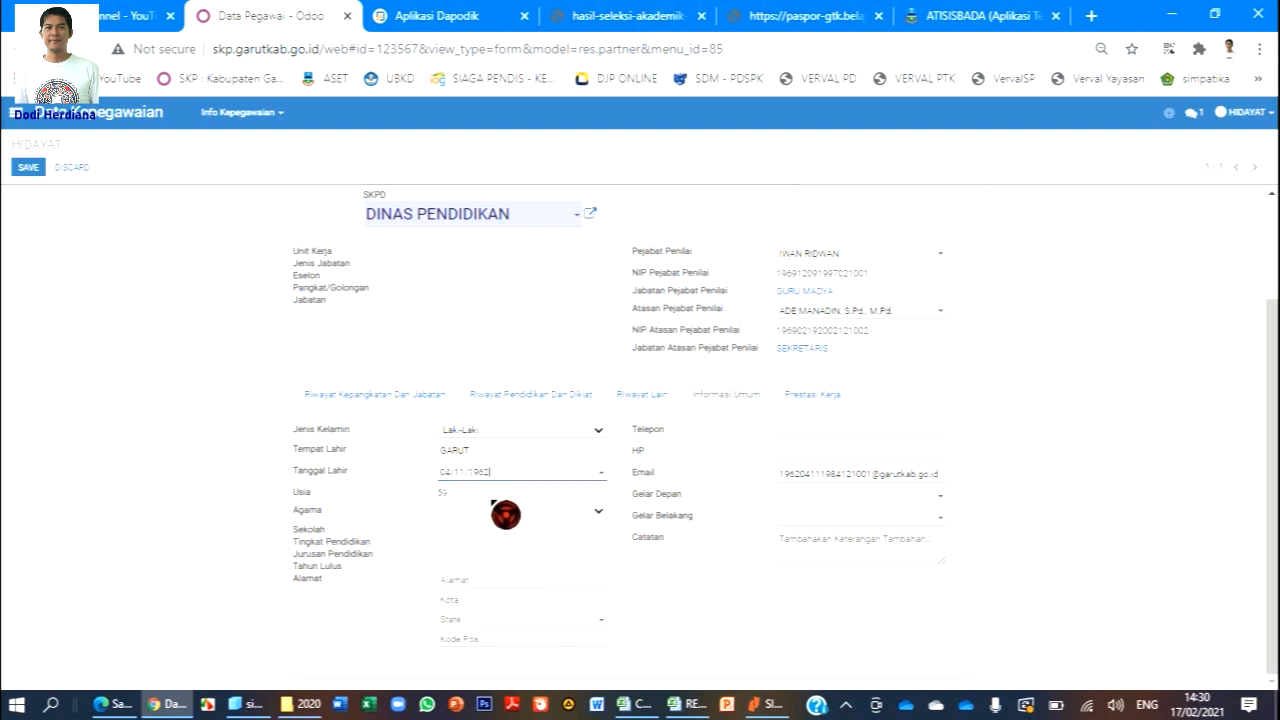
Set Agama to Islam and Gelar Belakang to S.Ag., then view Prestasi Kerja.
{"action": "left_click", "coordinate": [500, 513]}
{"action": "left_click", "coordinate": [490, 369]}
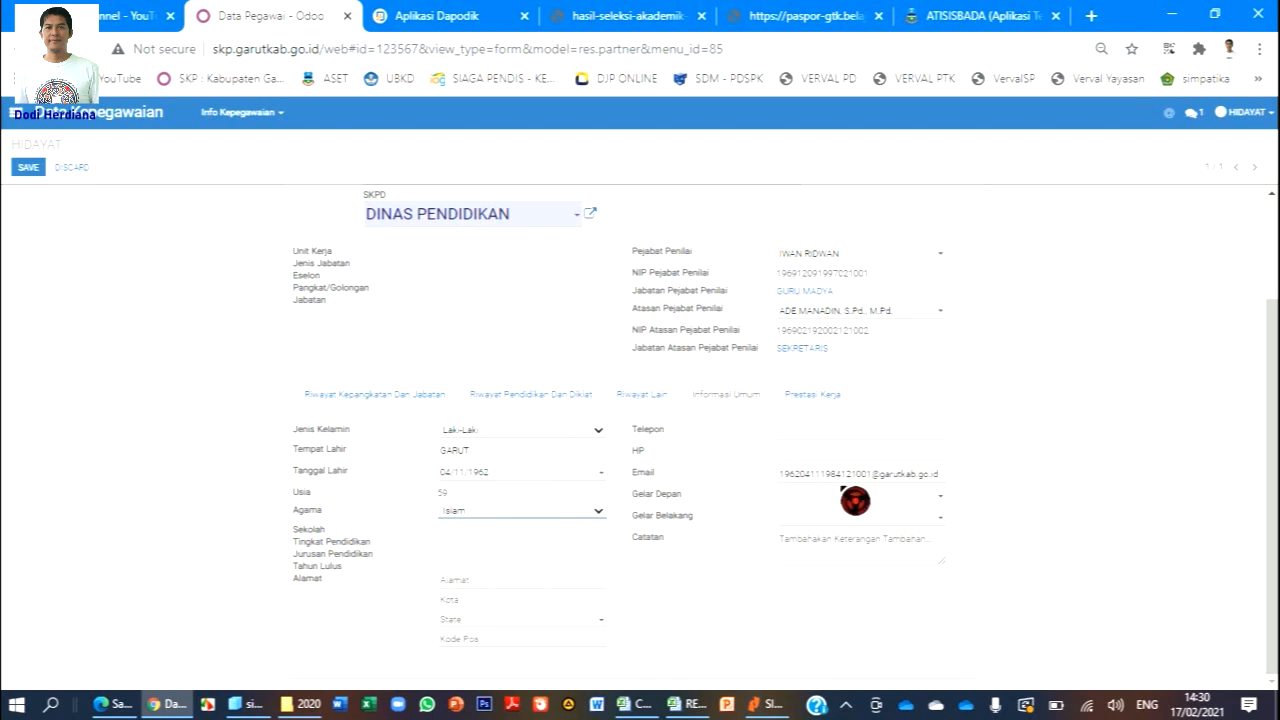
{"action": "left_click", "coordinate": [927, 519]}
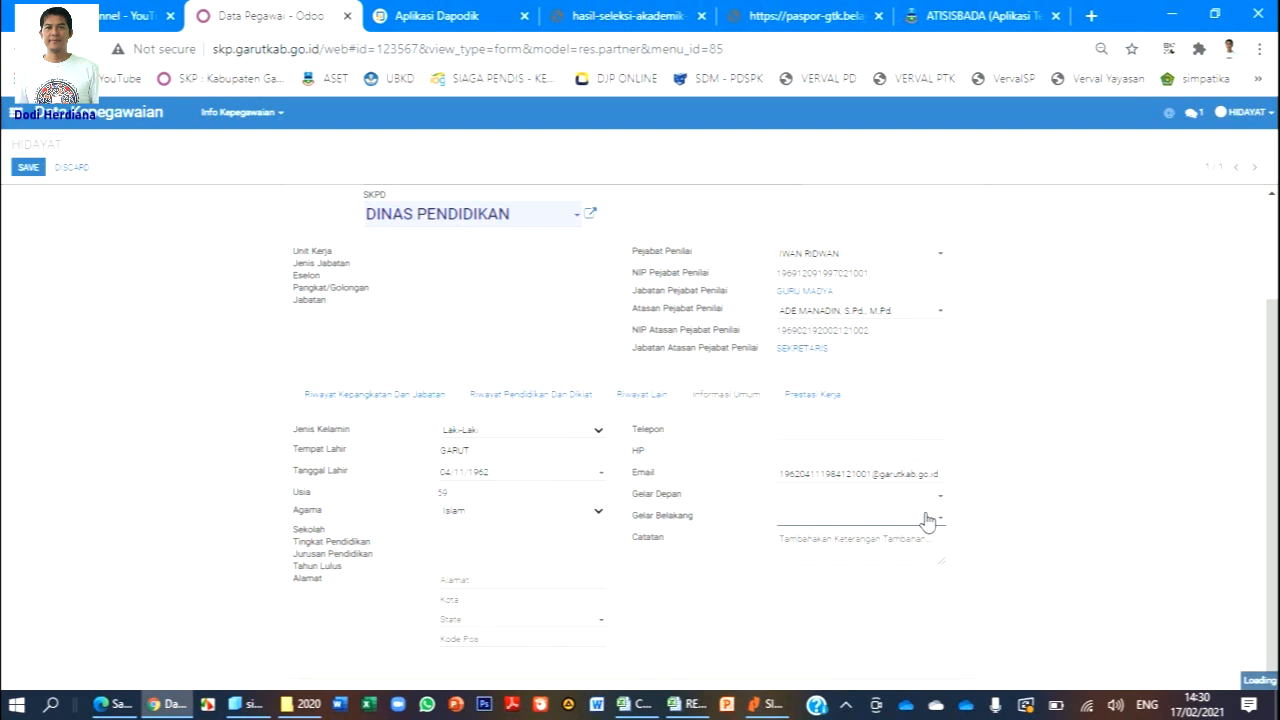
{"action": "type", "text": "S."}
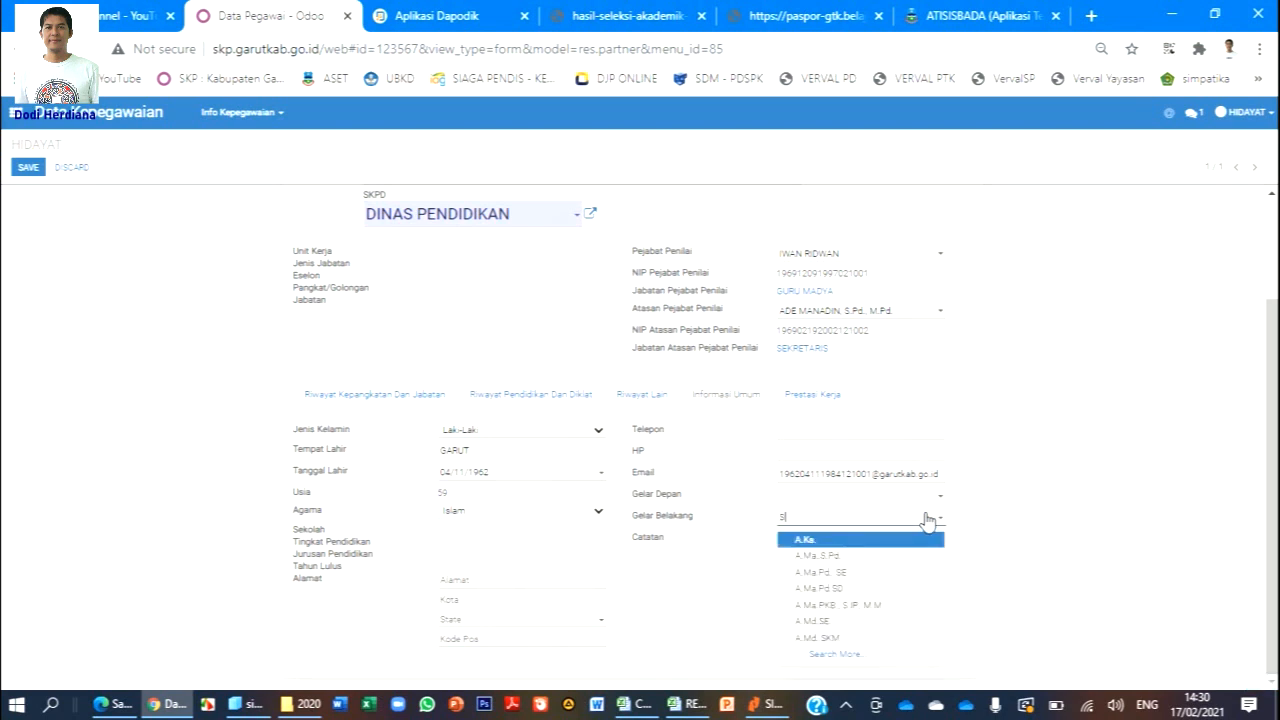
{"action": "type", "text": "AG"}
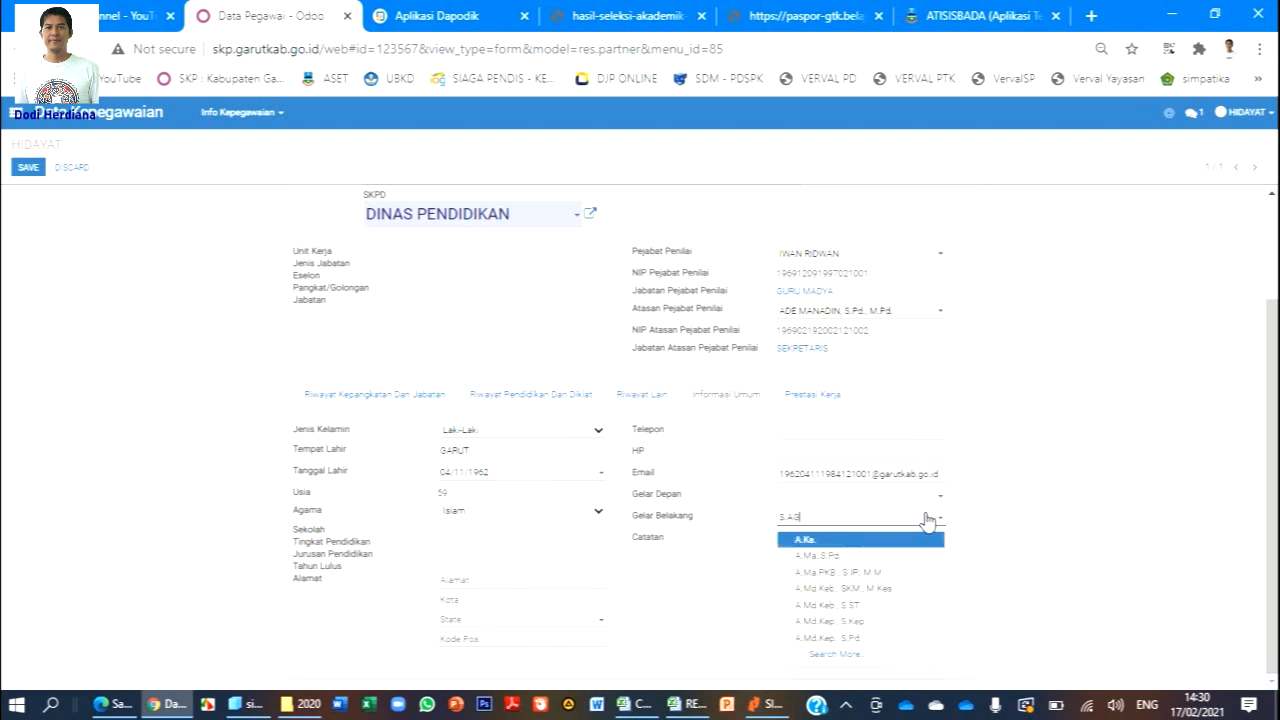
{"action": "left_click", "coordinate": [925, 539]}
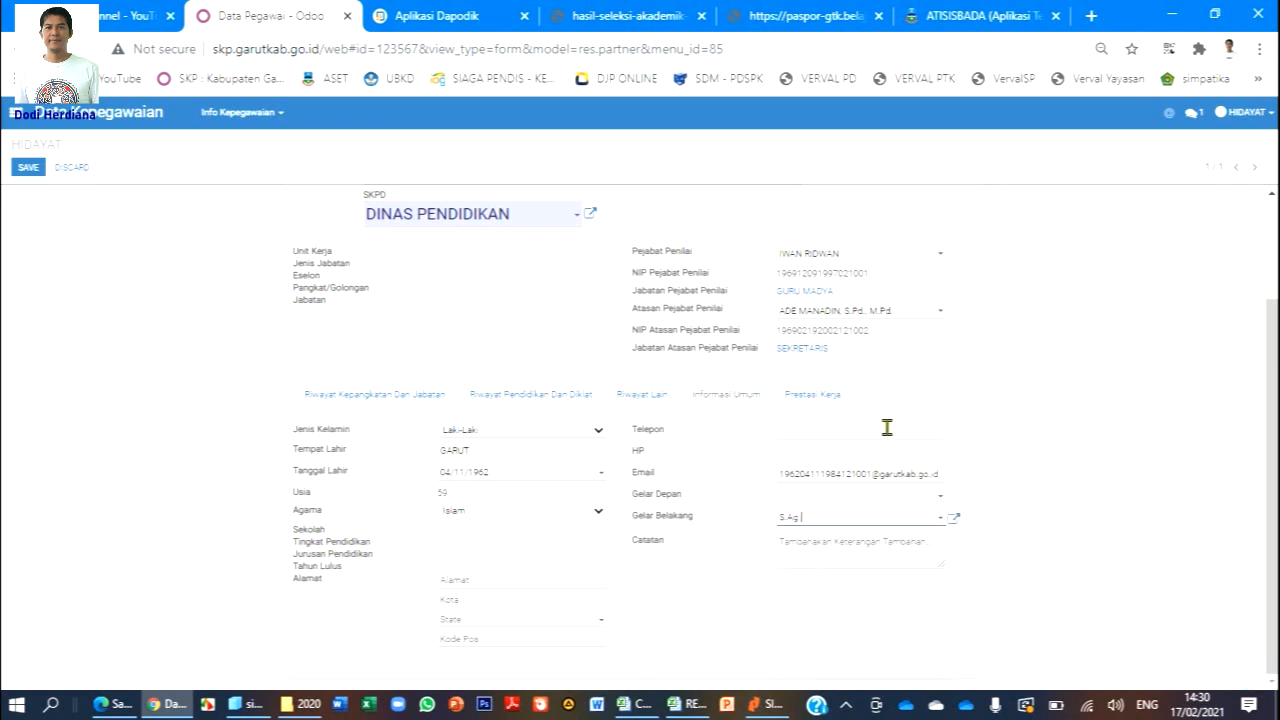
{"action": "left_click", "coordinate": [843, 410]}
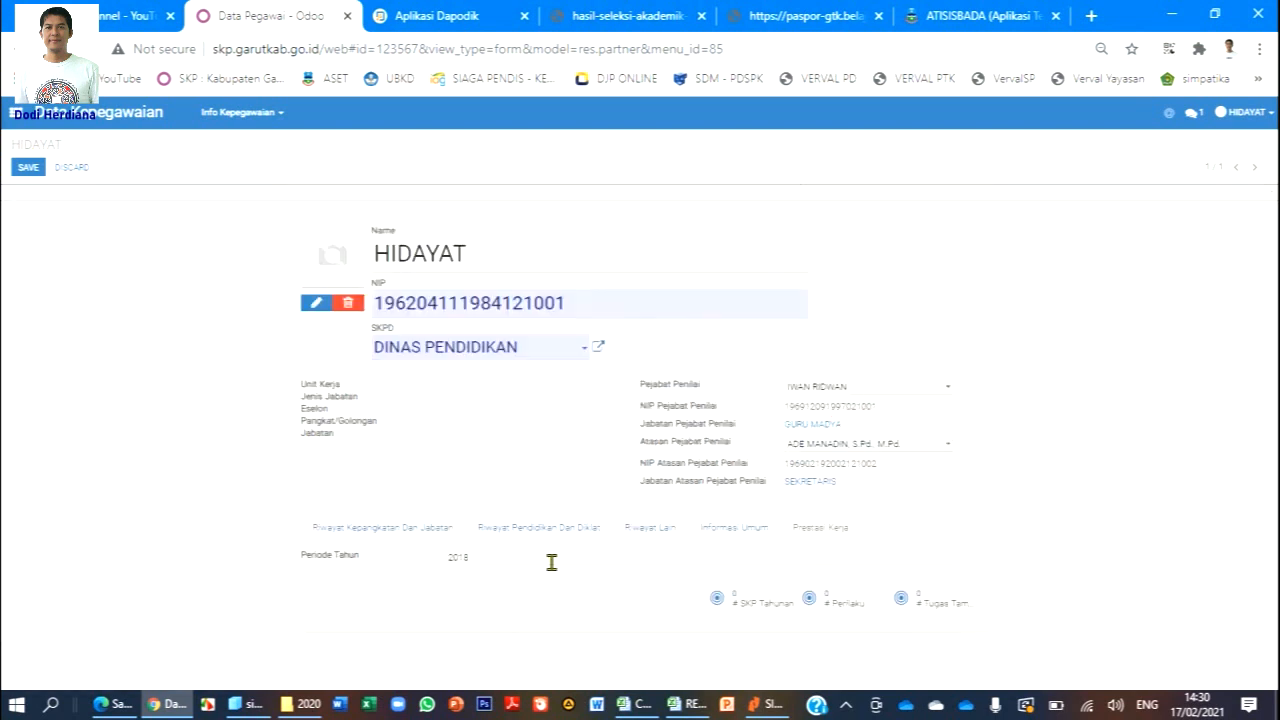
Change the Periode Tahun to 2021.
{"action": "left_click", "coordinate": [489, 558]}
{"action": "type", "text": "20"}
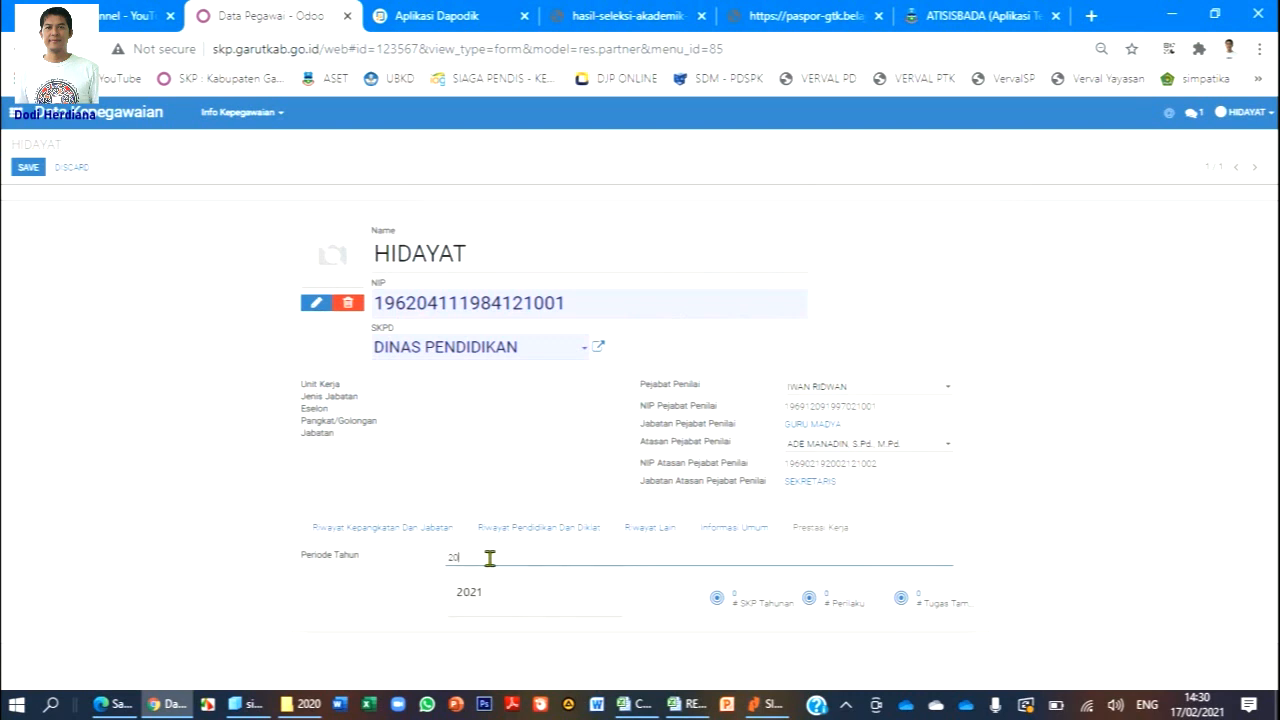
{"action": "left_click", "coordinate": [494, 609]}
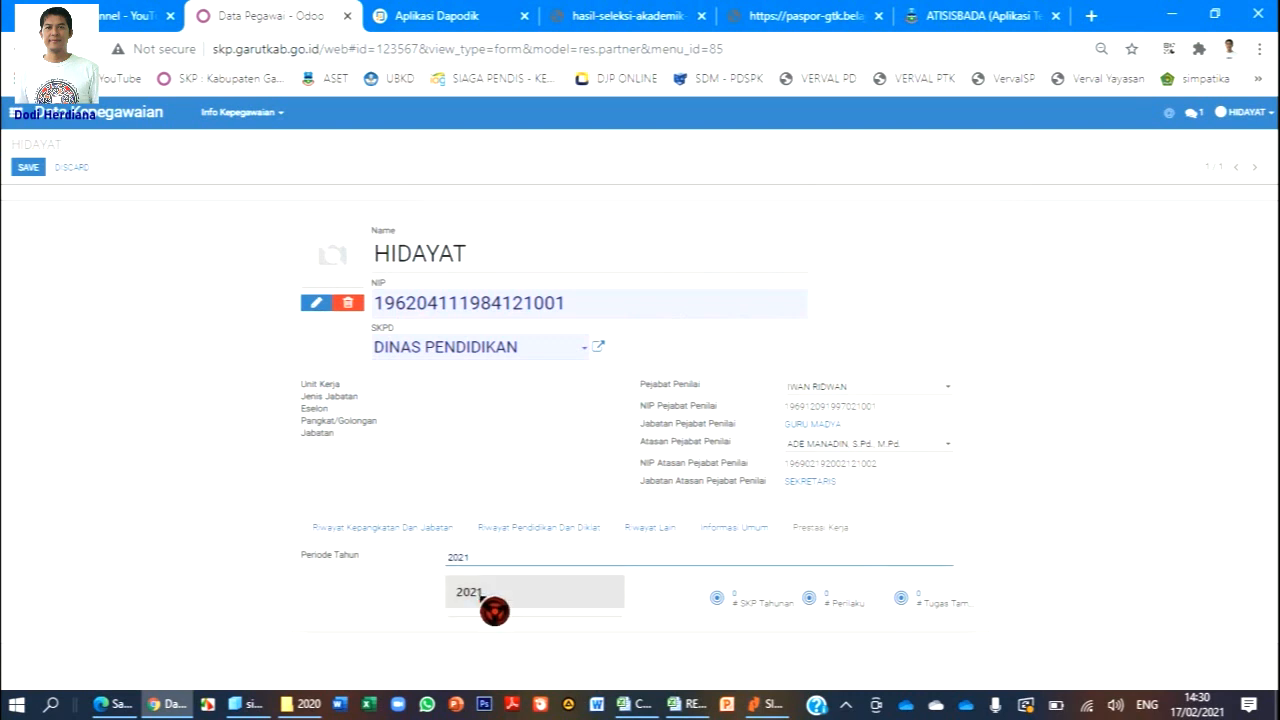
{"action": "left_click", "coordinate": [846, 604]}
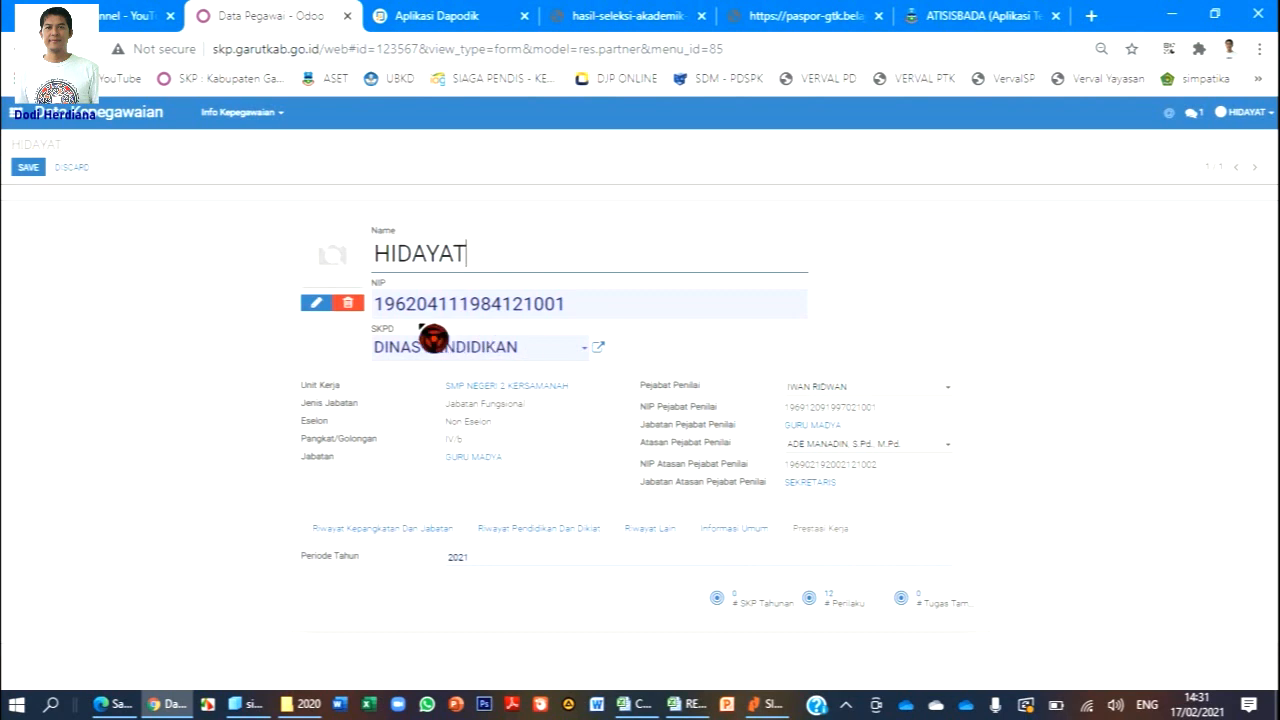
Save the employee record and review the Riwayat Kepangkatan Dan Jabatan rows.
{"action": "left_click", "coordinate": [28, 170]}
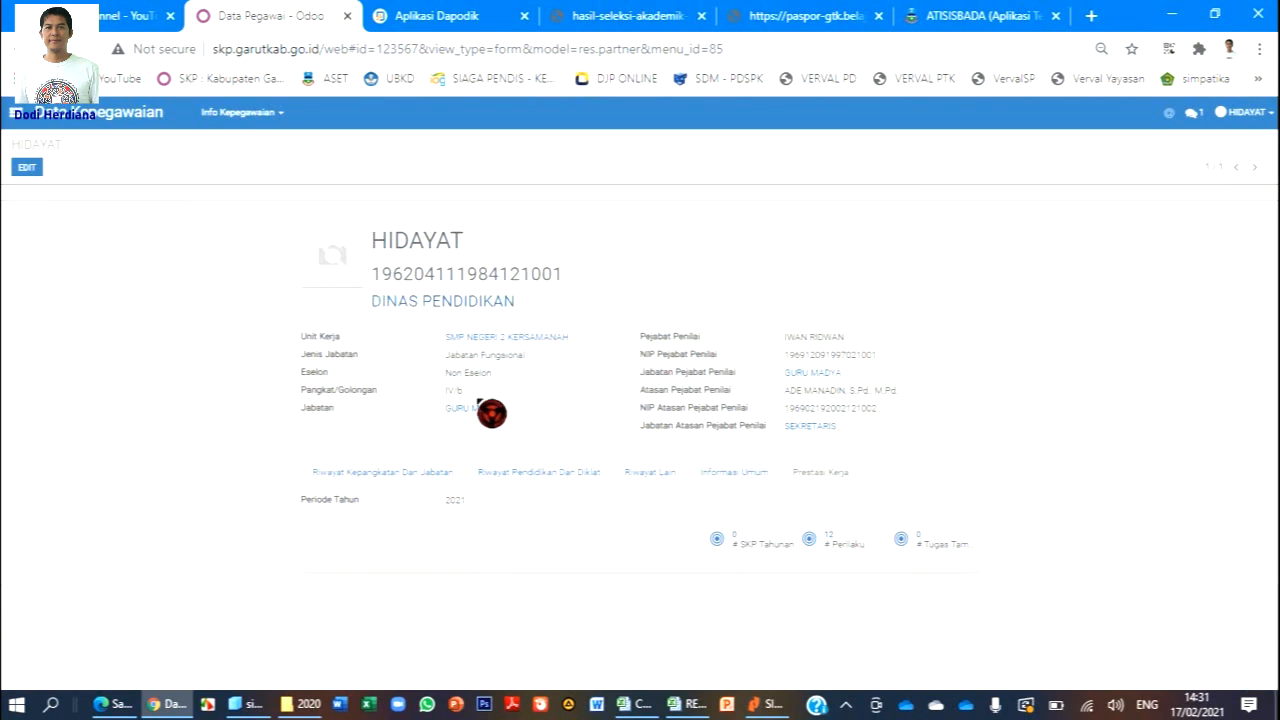
{"action": "left_click", "coordinate": [370, 472]}
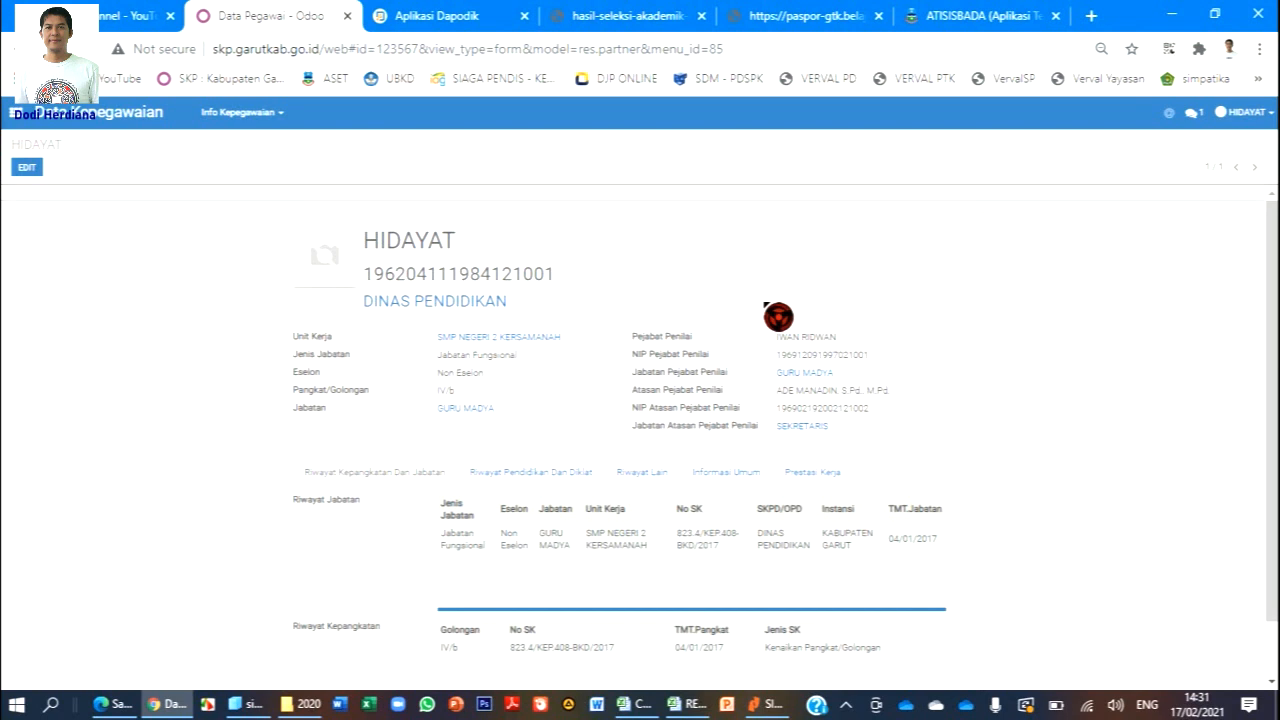
{"action": "scroll", "coordinate": [778, 317], "scroll_direction": "down", "scroll_amount": 1}
{"action": "scroll", "coordinate": [778, 317], "scroll_direction": "up", "scroll_amount": 1}
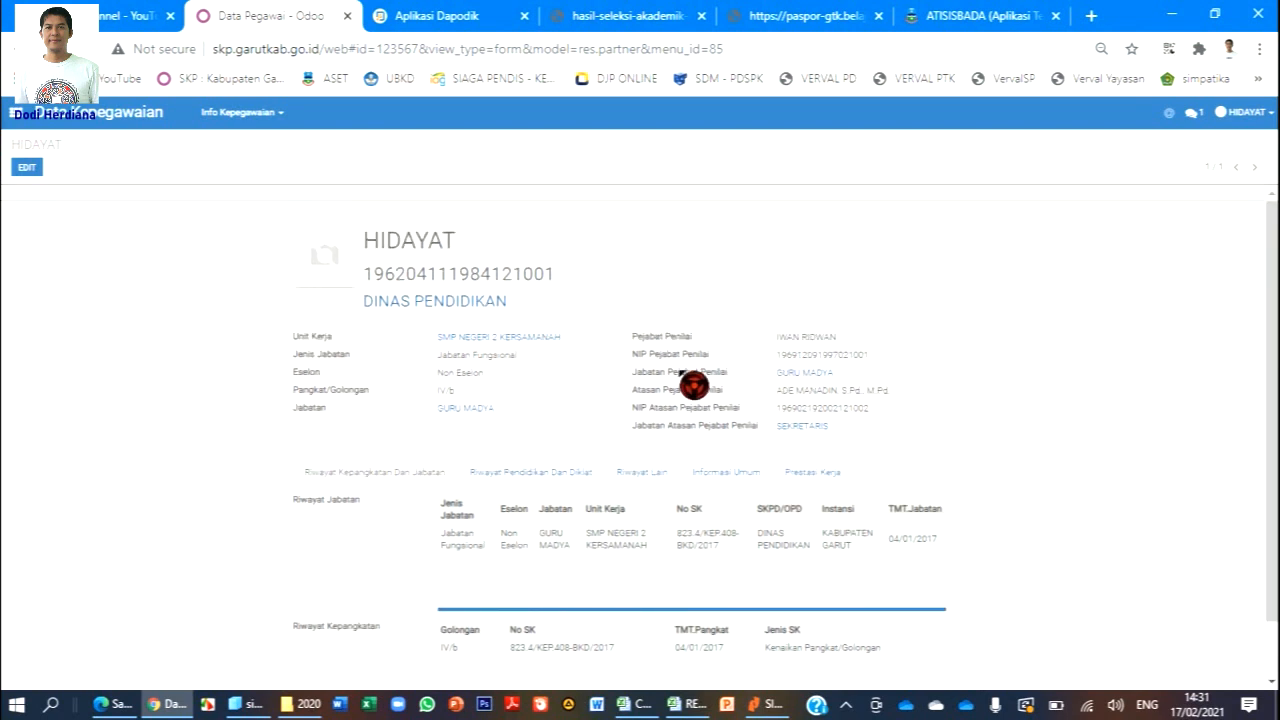
Create a blank Sasaran Kerja Pegawai in Prestasi Kerja, then switch to the Excel target workbook.
{"action": "left_click", "coordinate": [15, 116]}
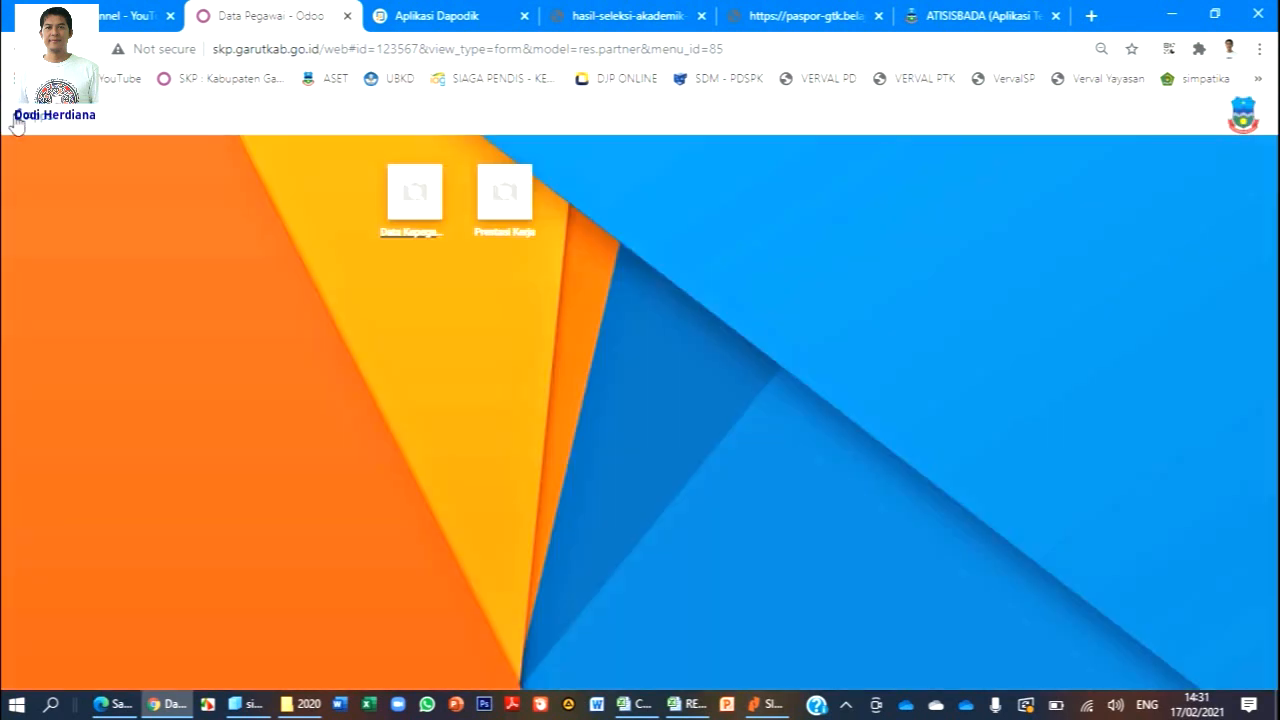
{"action": "left_click", "coordinate": [506, 236]}
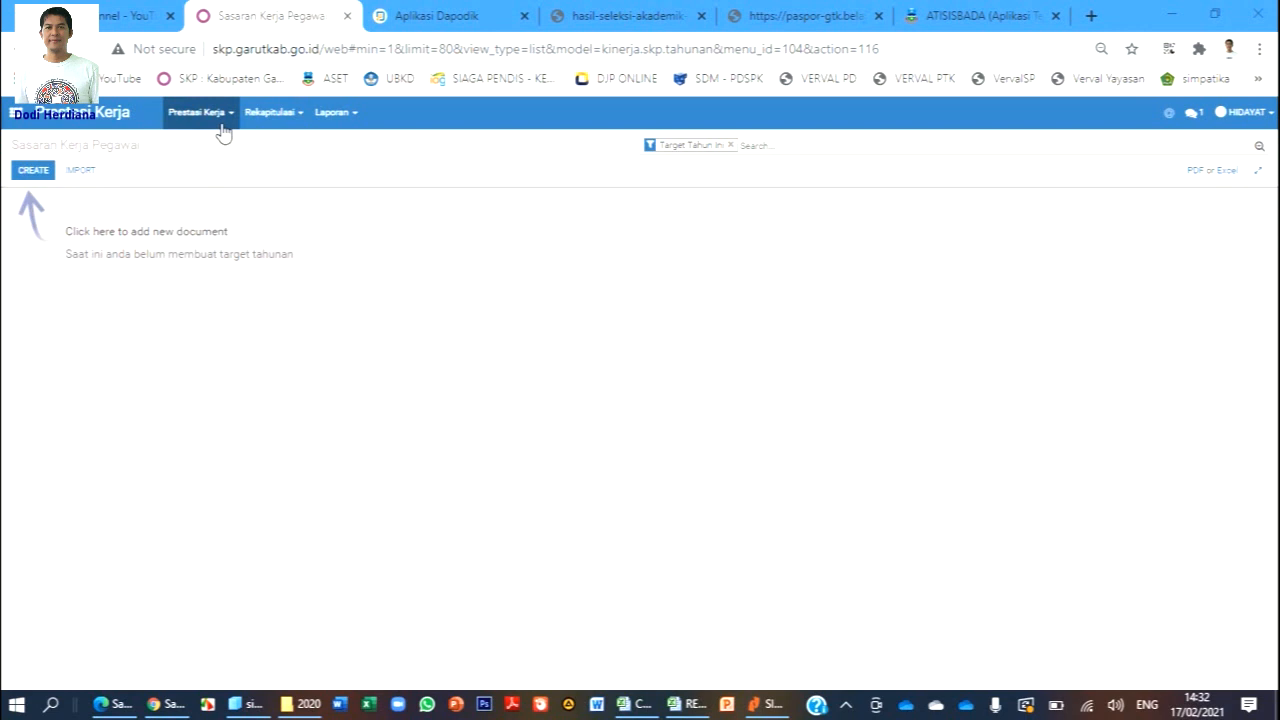
{"action": "left_click", "coordinate": [34, 171]}
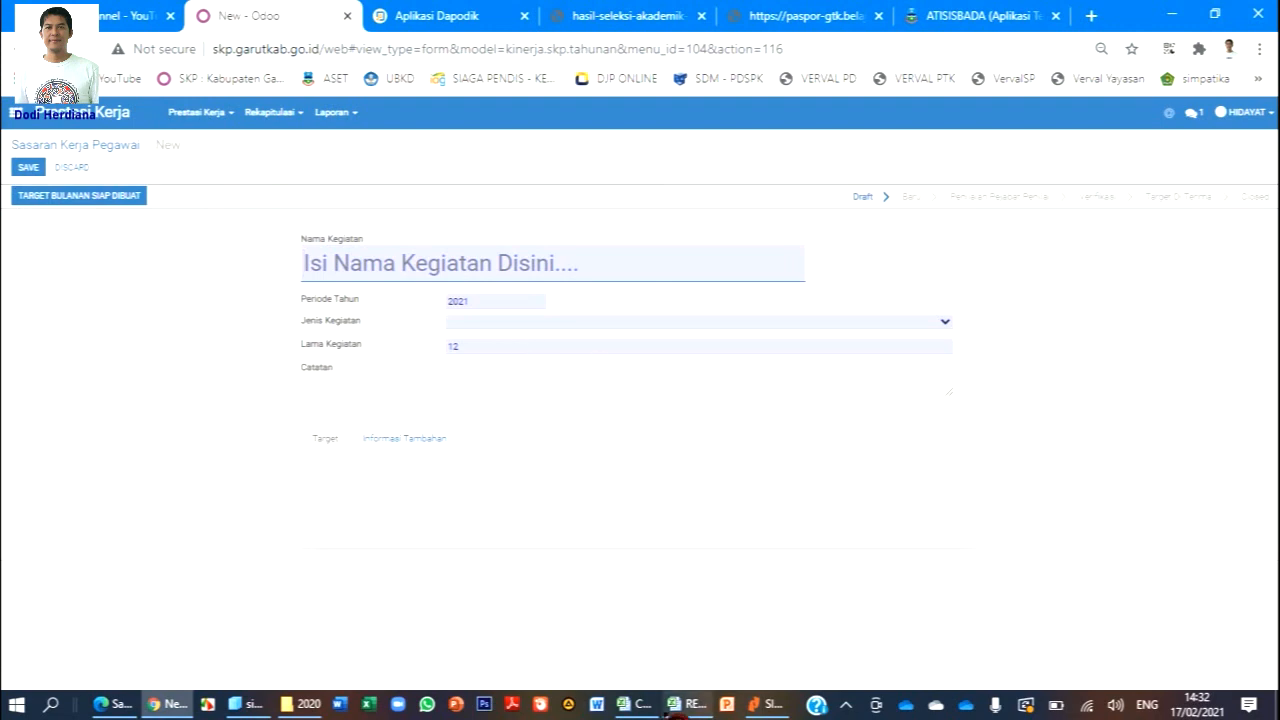
{"action": "left_click", "coordinate": [637, 704]}
{"action": "scroll", "coordinate": [516, 461], "scroll_direction": "up", "scroll_amount": 8}
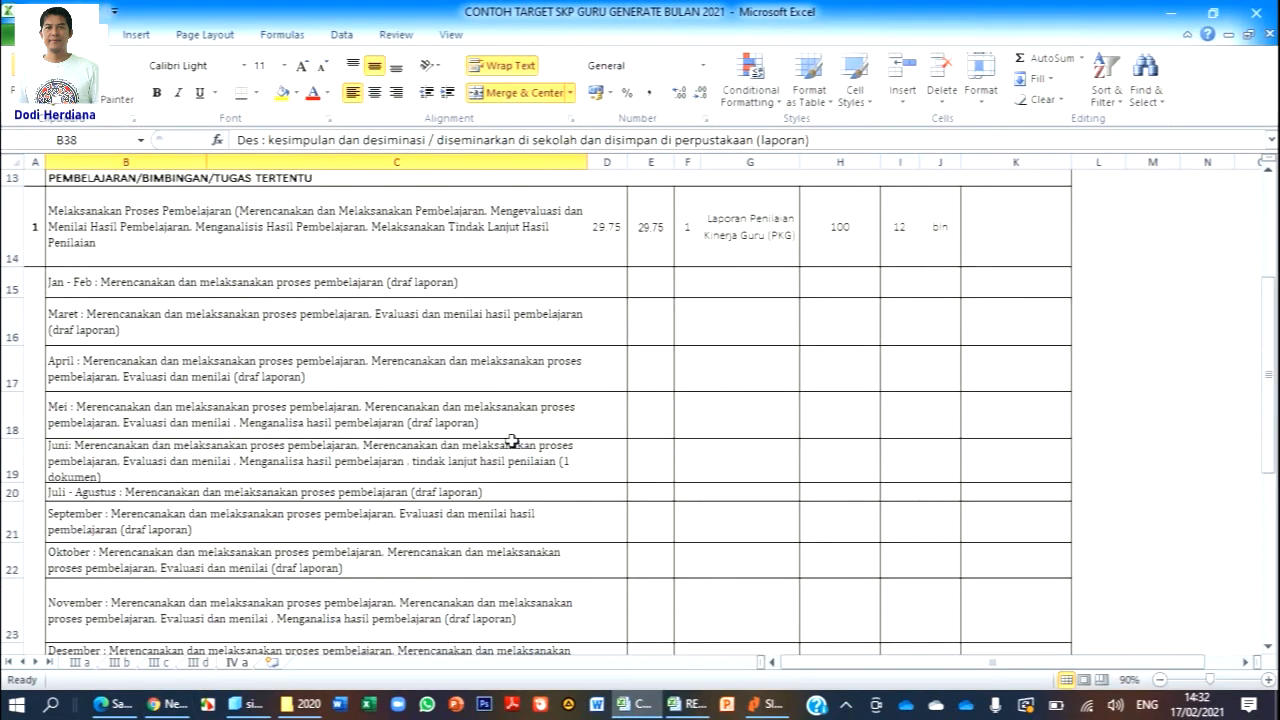
Copy the Melaksanakan Proses Pembelajaran description from Excel cell B14 into the target's Nama Kegiatan.
{"action": "left_click", "coordinate": [408, 232]}
{"action": "key", "text": "ctrl+c"}
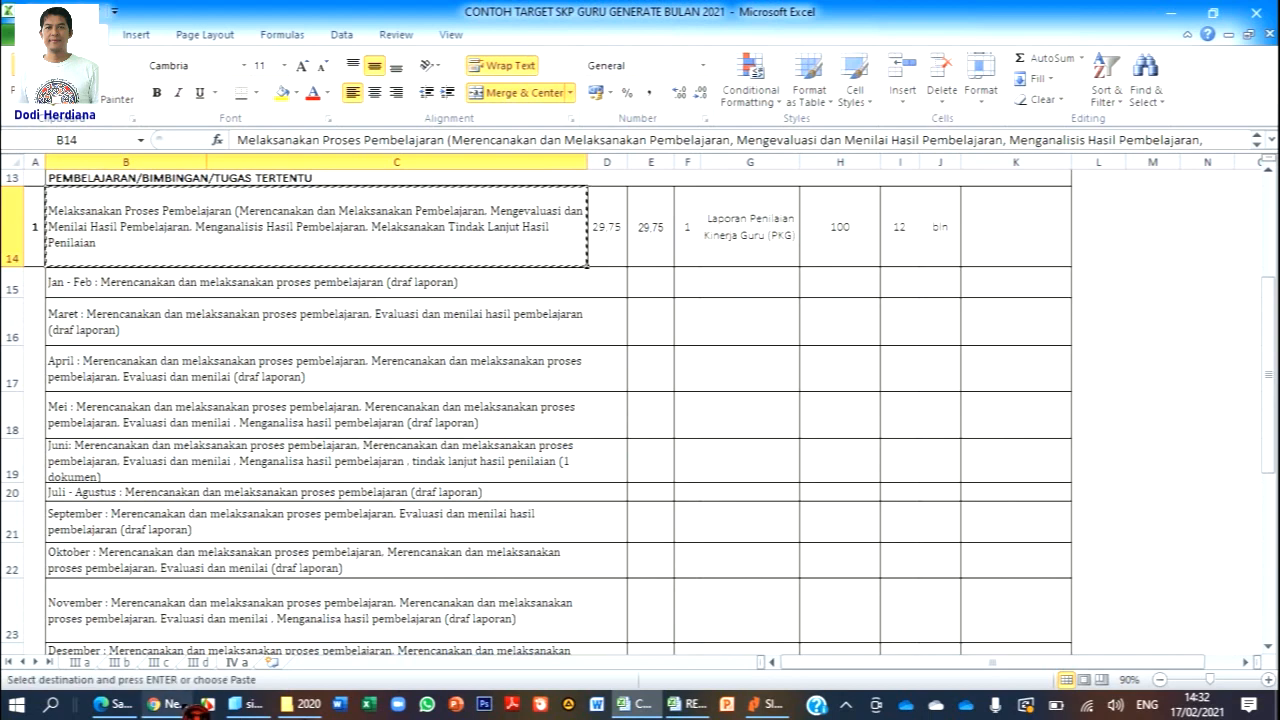
{"action": "left_click", "coordinate": [165, 704]}
{"action": "left_click", "coordinate": [510, 252]}
{"action": "key", "text": "ctrl+v"}
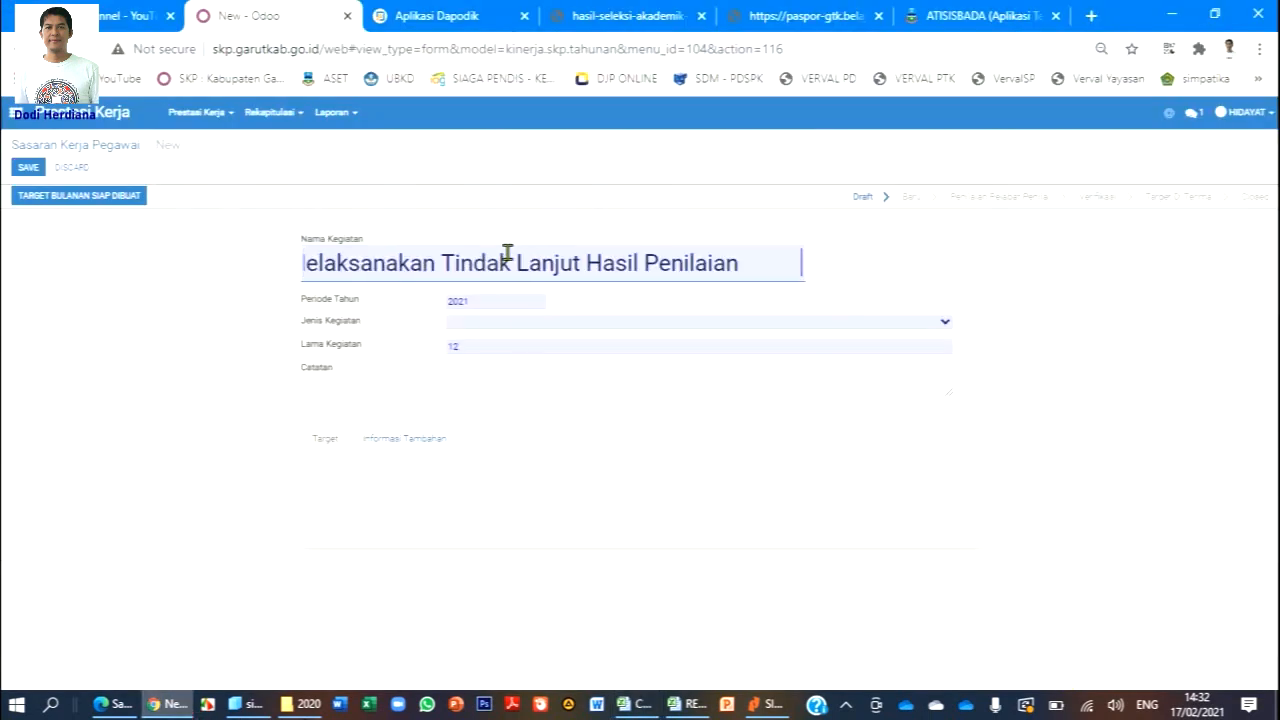
Set the target's Jenis Kegiatan to Kegiatan Tupoksi (Non DPA) and go back to Excel.
{"action": "left_click", "coordinate": [512, 324]}
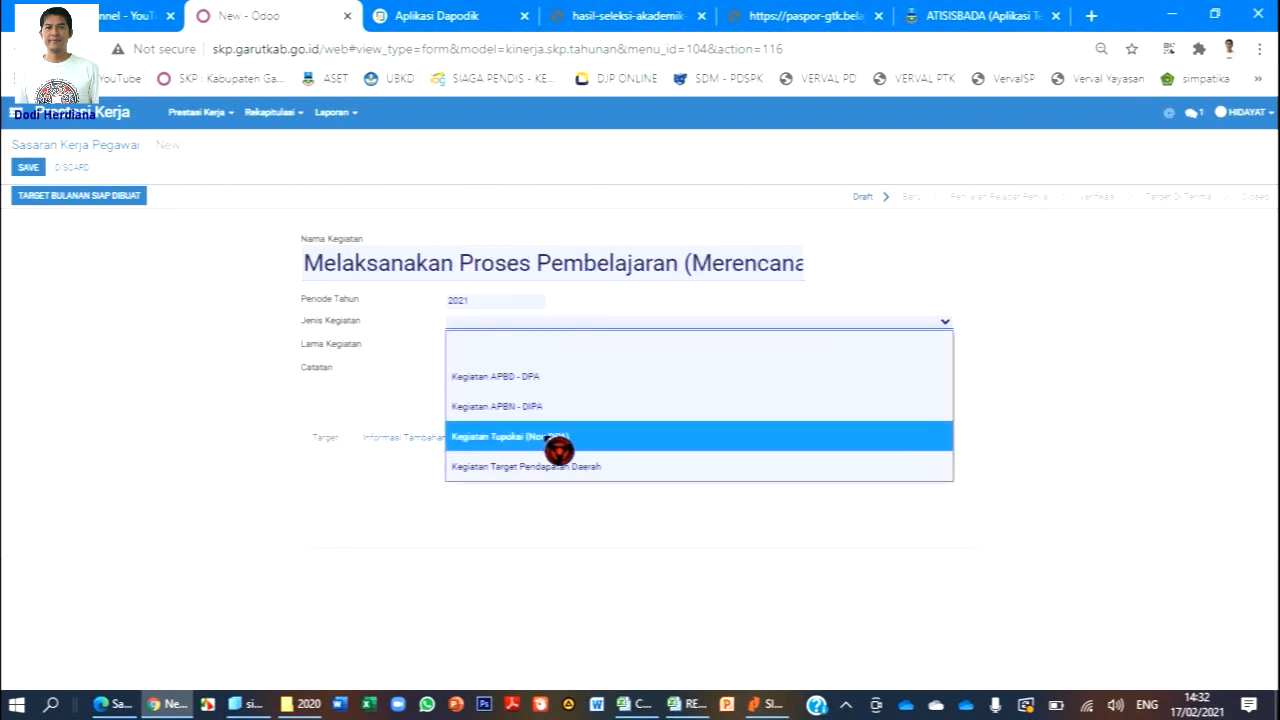
{"action": "left_click", "coordinate": [556, 438]}
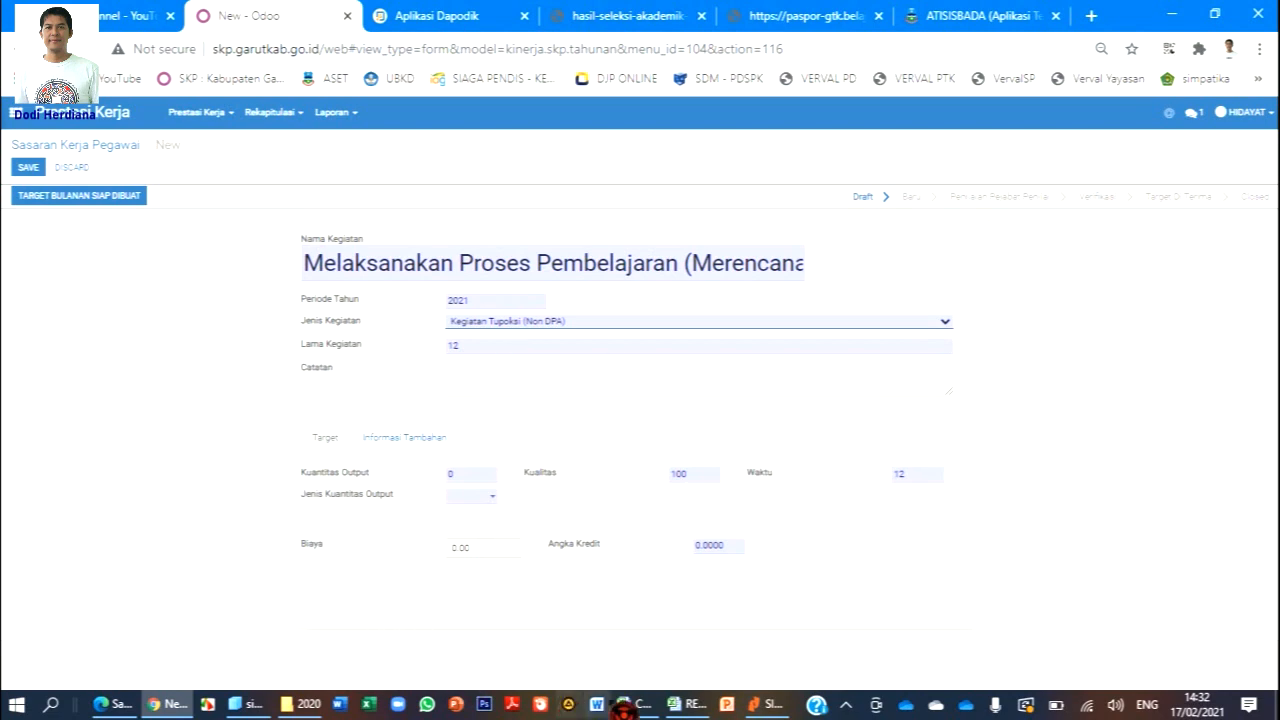
{"action": "left_click", "coordinate": [648, 708]}
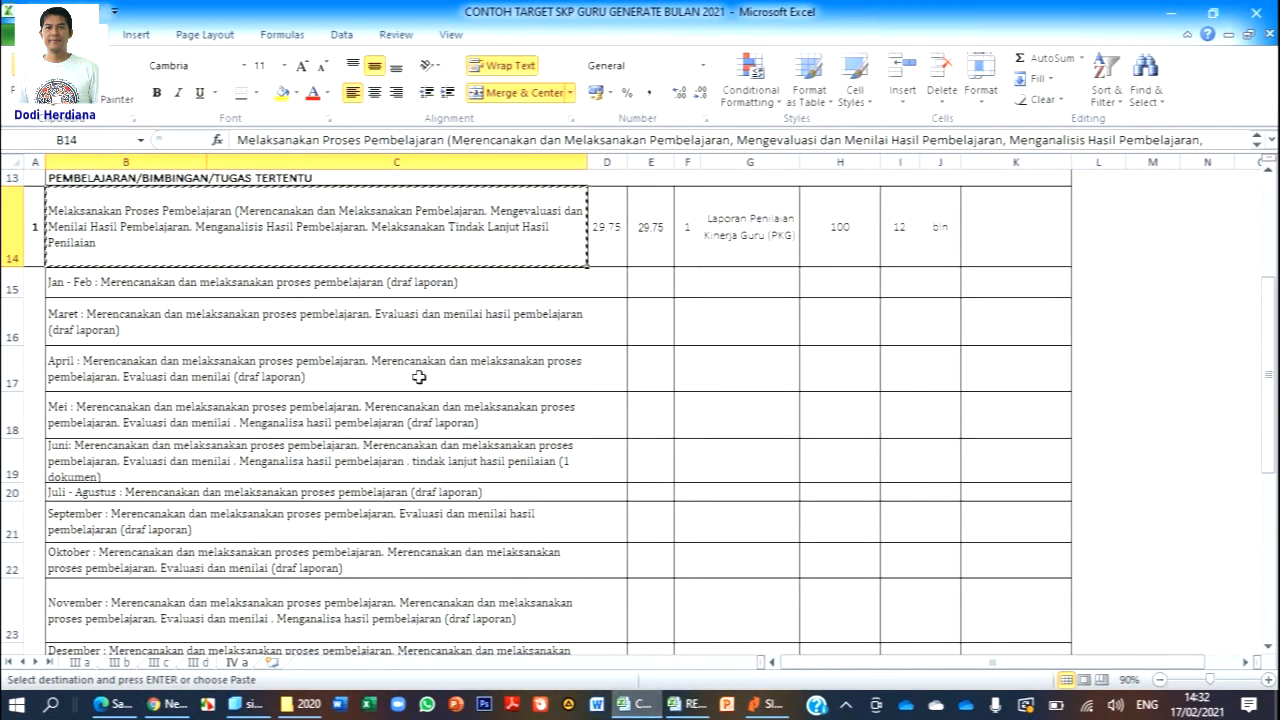
Copy the monthly plan rows from B15 (Jan - Feb) down to Desember in Excel.
{"action": "left_click", "coordinate": [320, 290]}
{"action": "scroll", "coordinate": [336, 410], "scroll_direction": "down", "scroll_amount": 1}
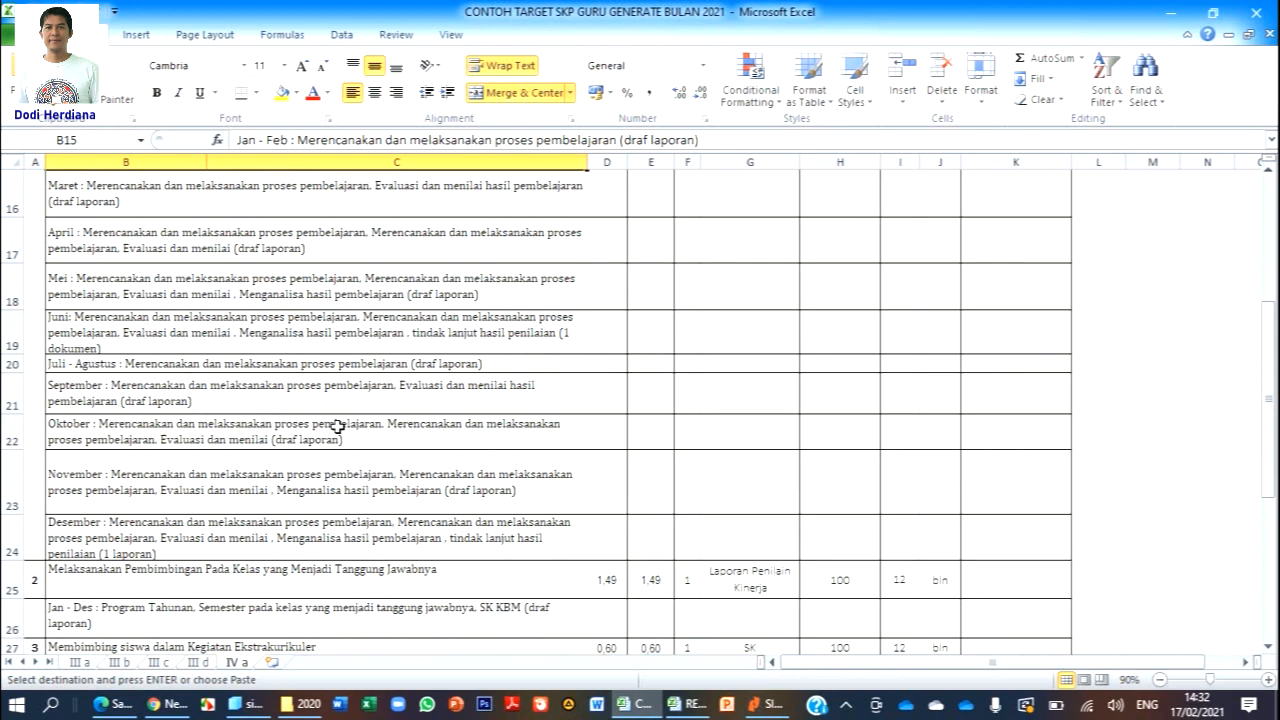
{"action": "left_click", "coordinate": [128, 538], "text": "shift"}
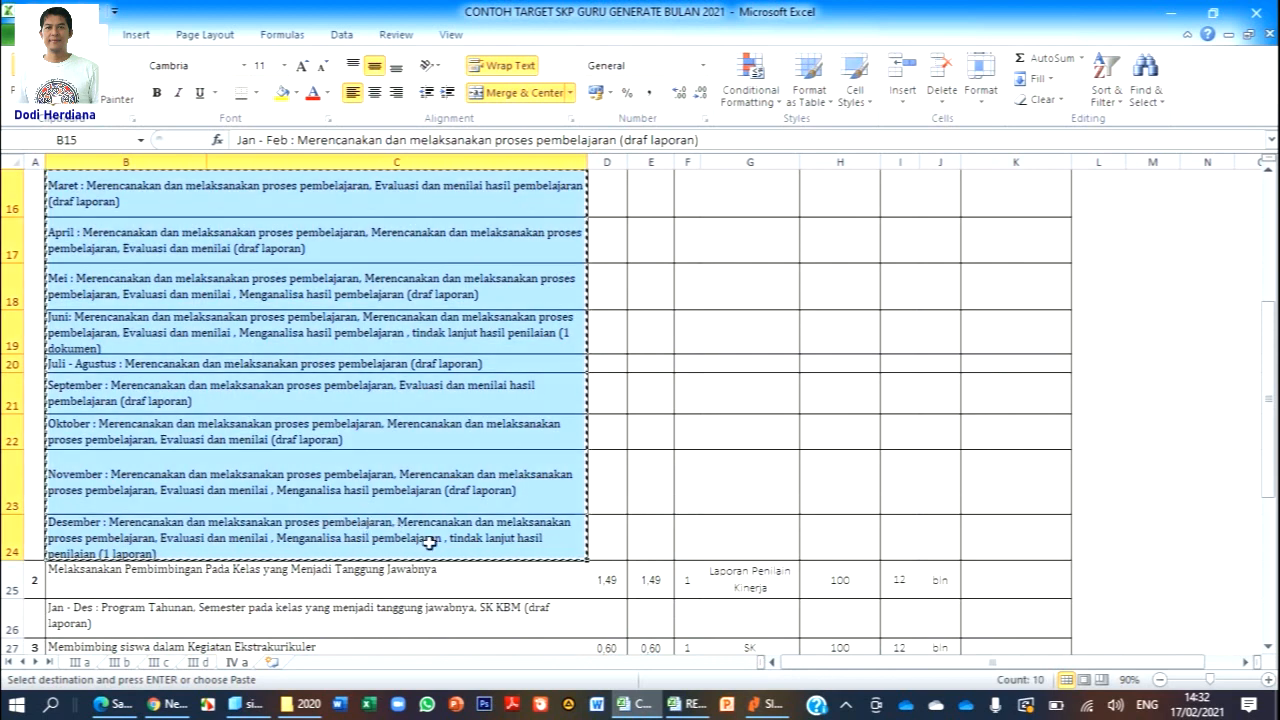
{"action": "left_click", "coordinate": [168, 704]}
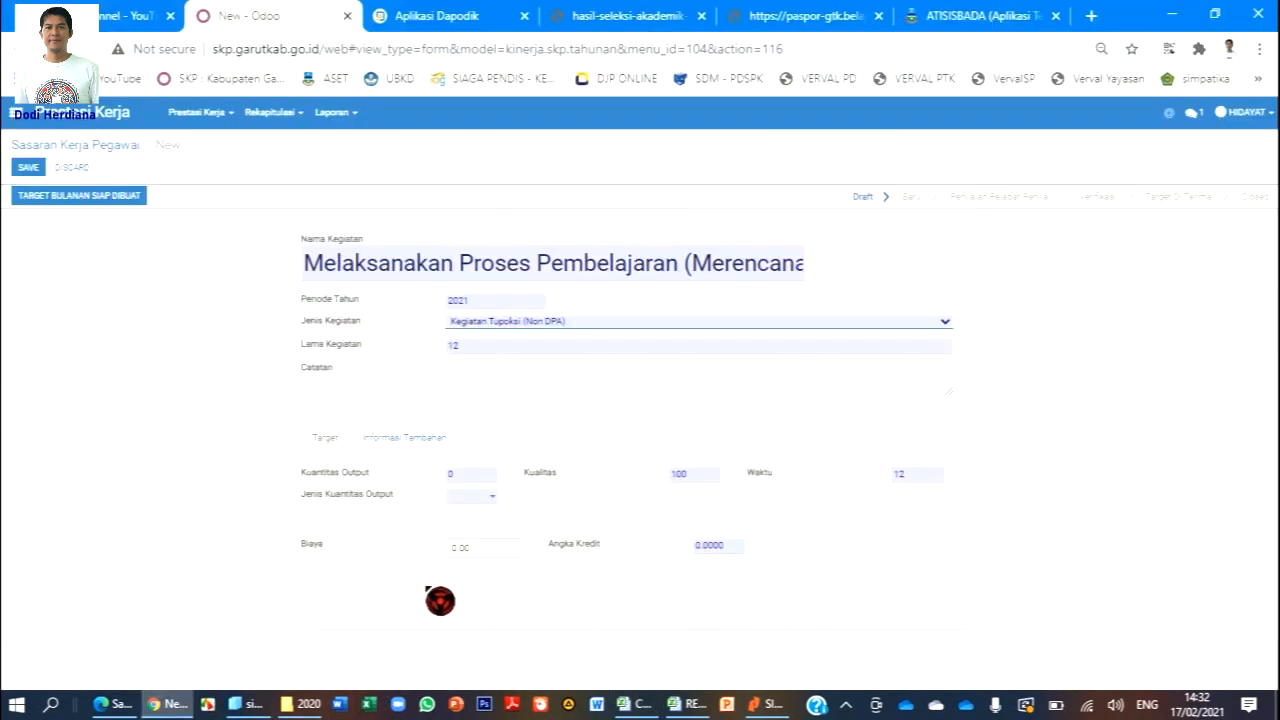
Paste the Jan - Feb through Desember monthly plans into the target's Catatan field.
{"action": "left_click", "coordinate": [503, 376]}
{"action": "key", "text": "ctrl+v"}
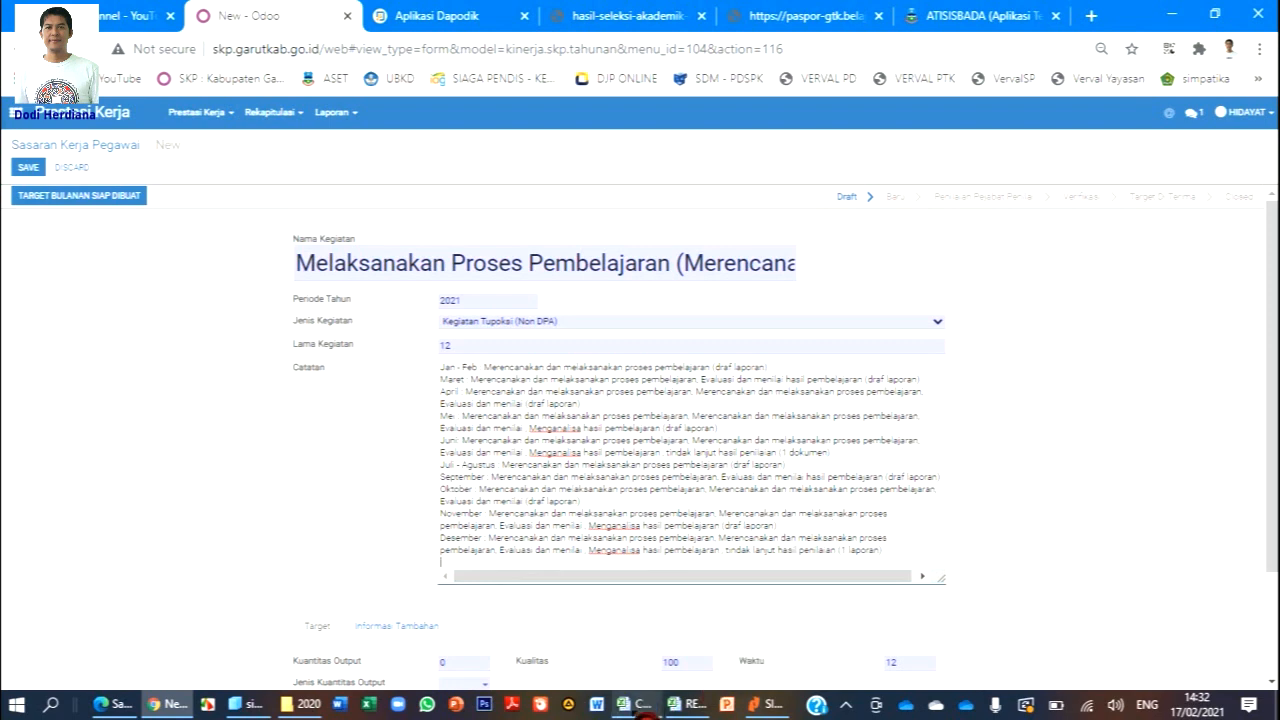
{"action": "left_click", "coordinate": [640, 705]}
{"action": "scroll", "coordinate": [784, 431], "scroll_direction": "up", "scroll_amount": 3}
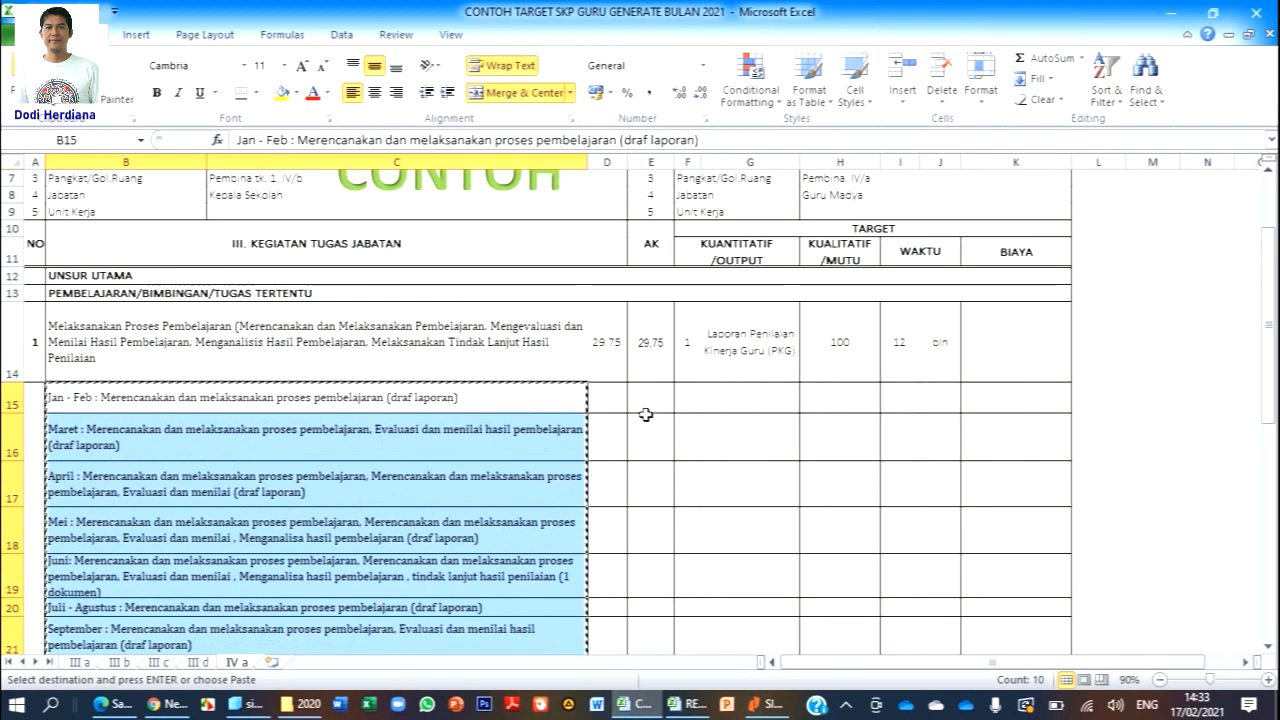
Scroll through the Excel monthly breakdown, then return to the SKP Online form.
{"action": "scroll", "coordinate": [646, 417], "scroll_direction": "down", "scroll_amount": 3}
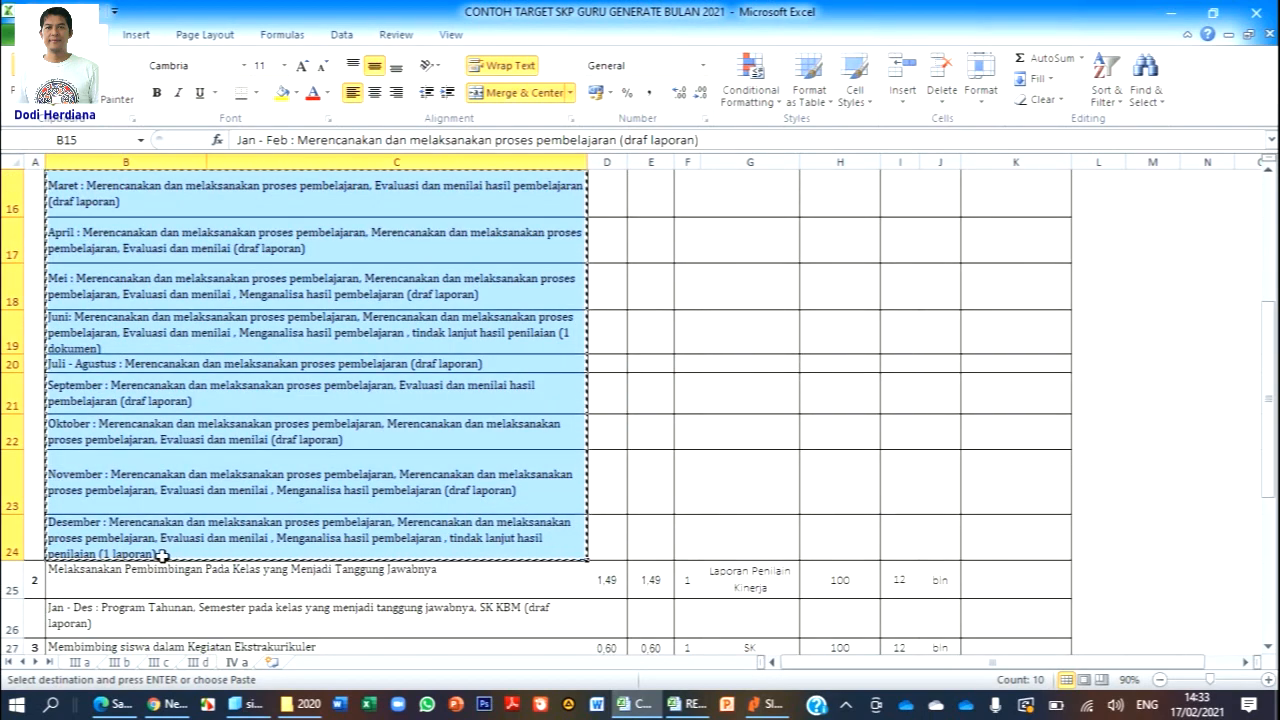
{"action": "scroll", "coordinate": [207, 550], "scroll_direction": "up", "scroll_amount": 3}
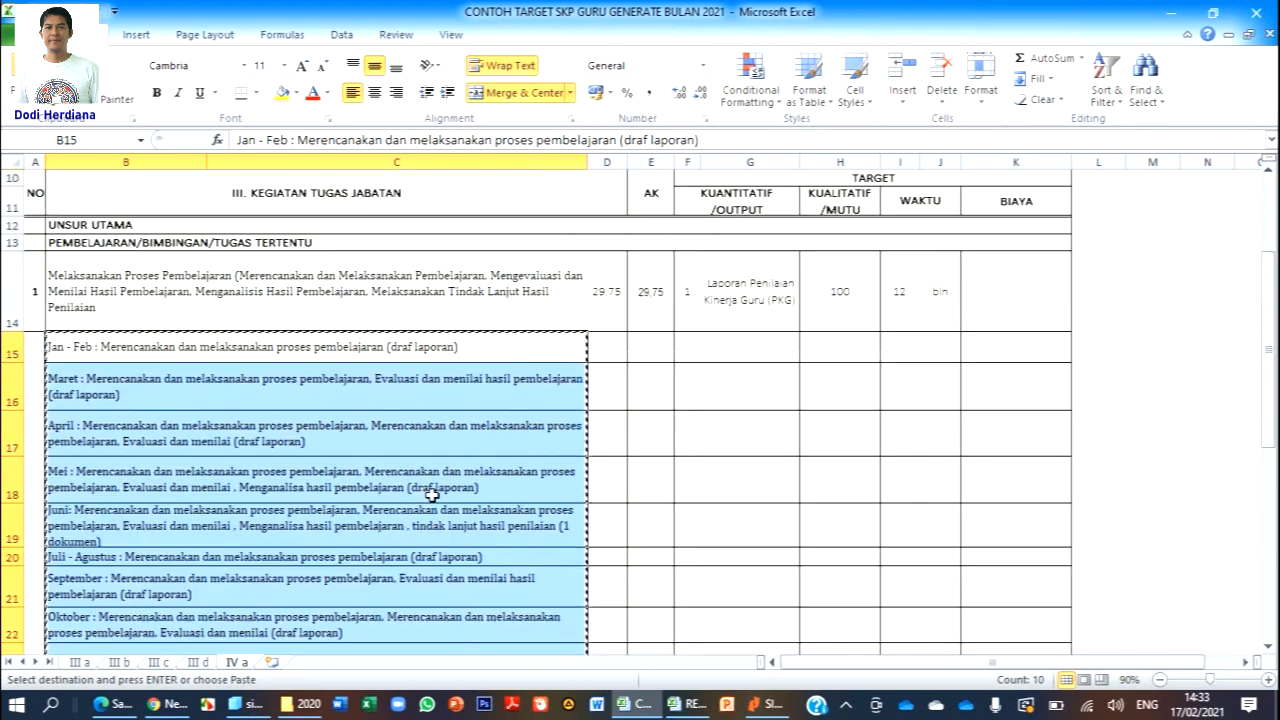
{"action": "scroll", "coordinate": [238, 498], "scroll_direction": "down", "scroll_amount": 4}
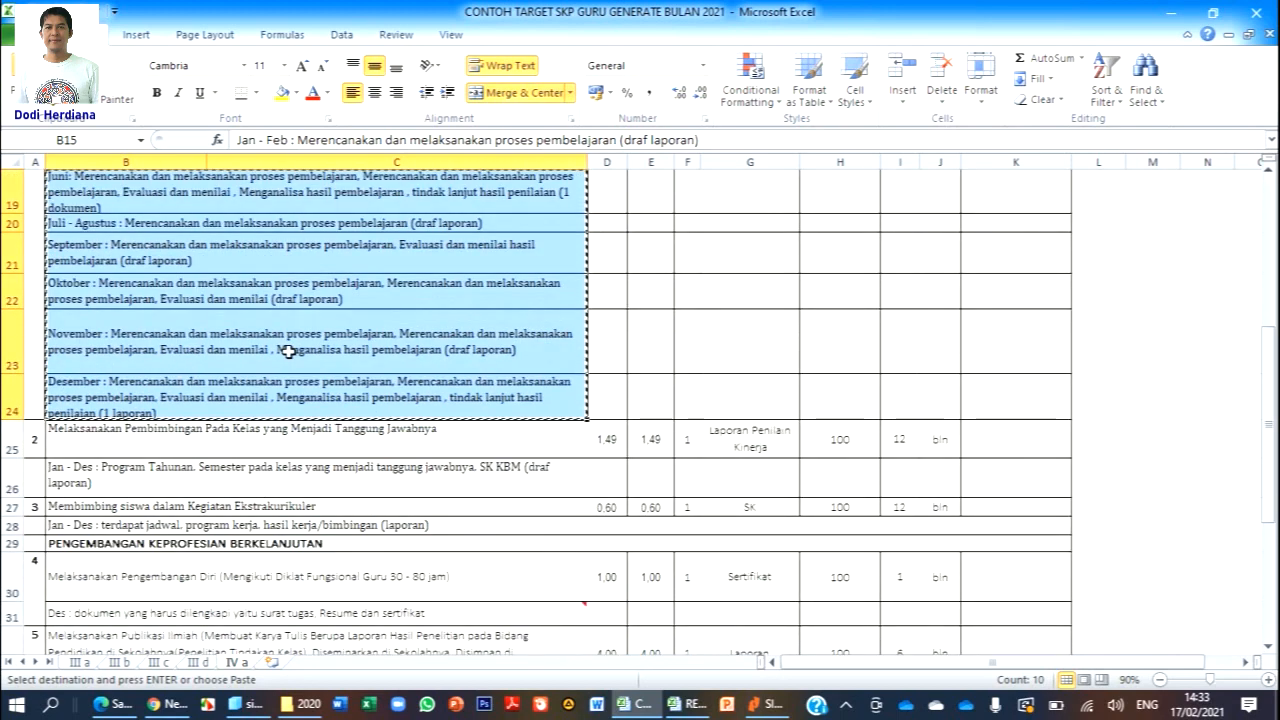
{"action": "scroll", "coordinate": [431, 352], "scroll_direction": "up", "scroll_amount": 4}
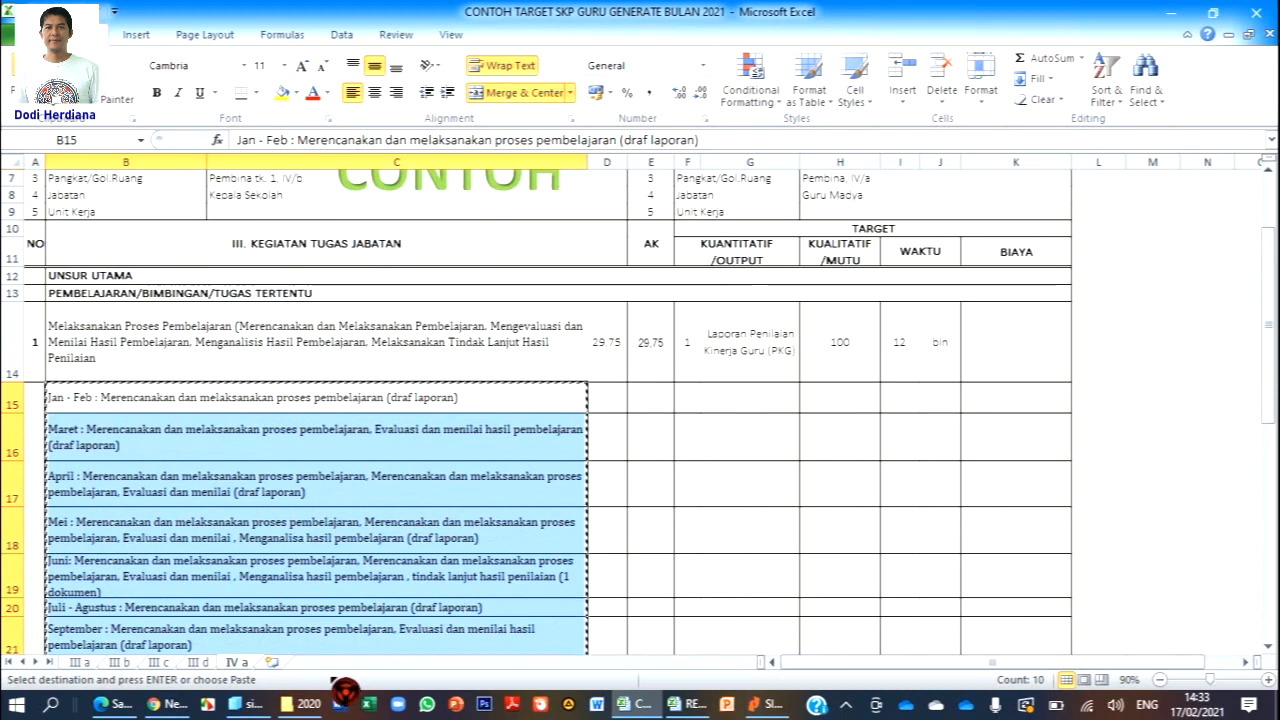
{"action": "left_click", "coordinate": [182, 705]}
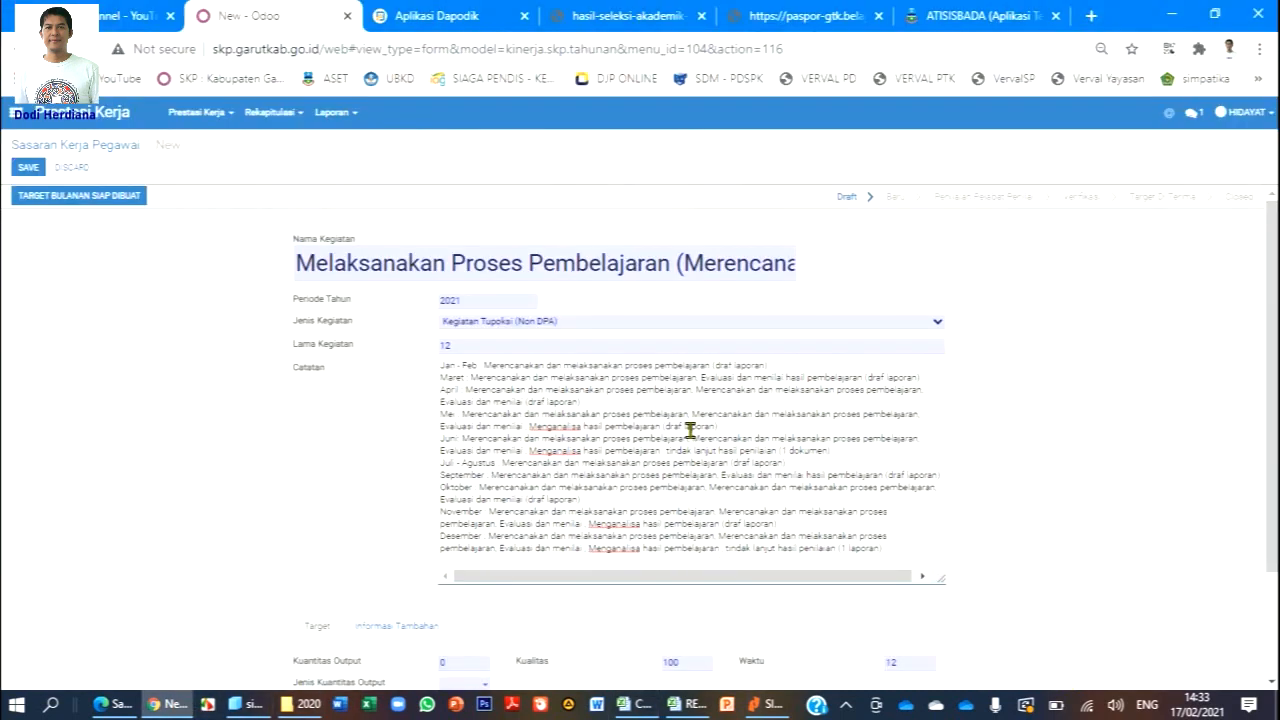
Set Kuantitas Output to 1 with Jenis Kuantitas Output Laporan.
{"action": "scroll", "coordinate": [424, 461], "scroll_direction": "down", "scroll_amount": 3}
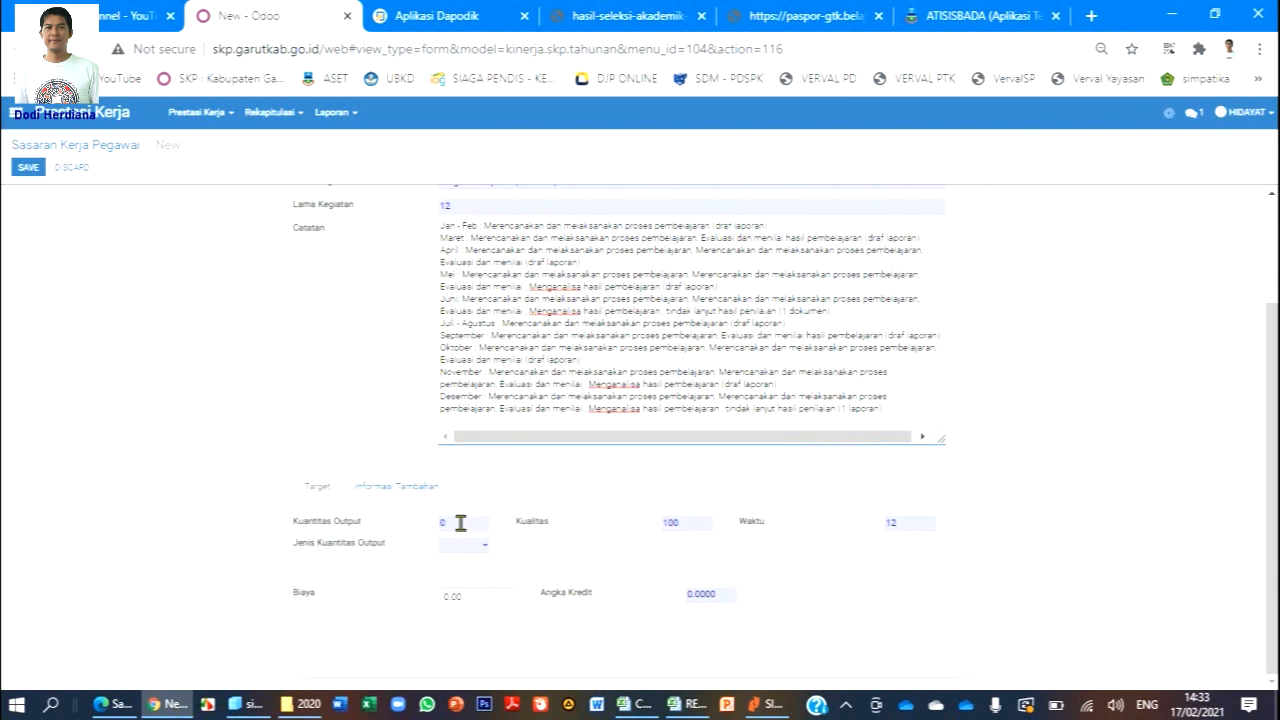
{"action": "left_click", "coordinate": [462, 523]}
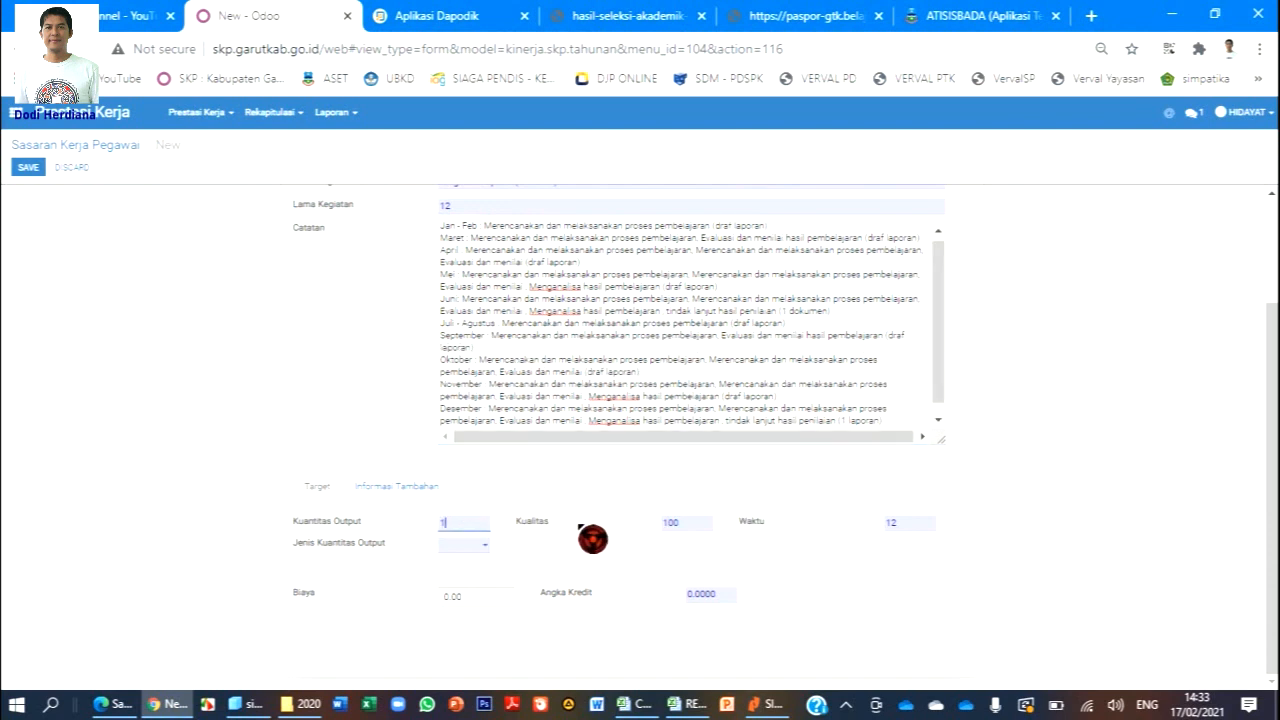
{"action": "left_click", "coordinate": [474, 550]}
{"action": "type", "text": "LA"}
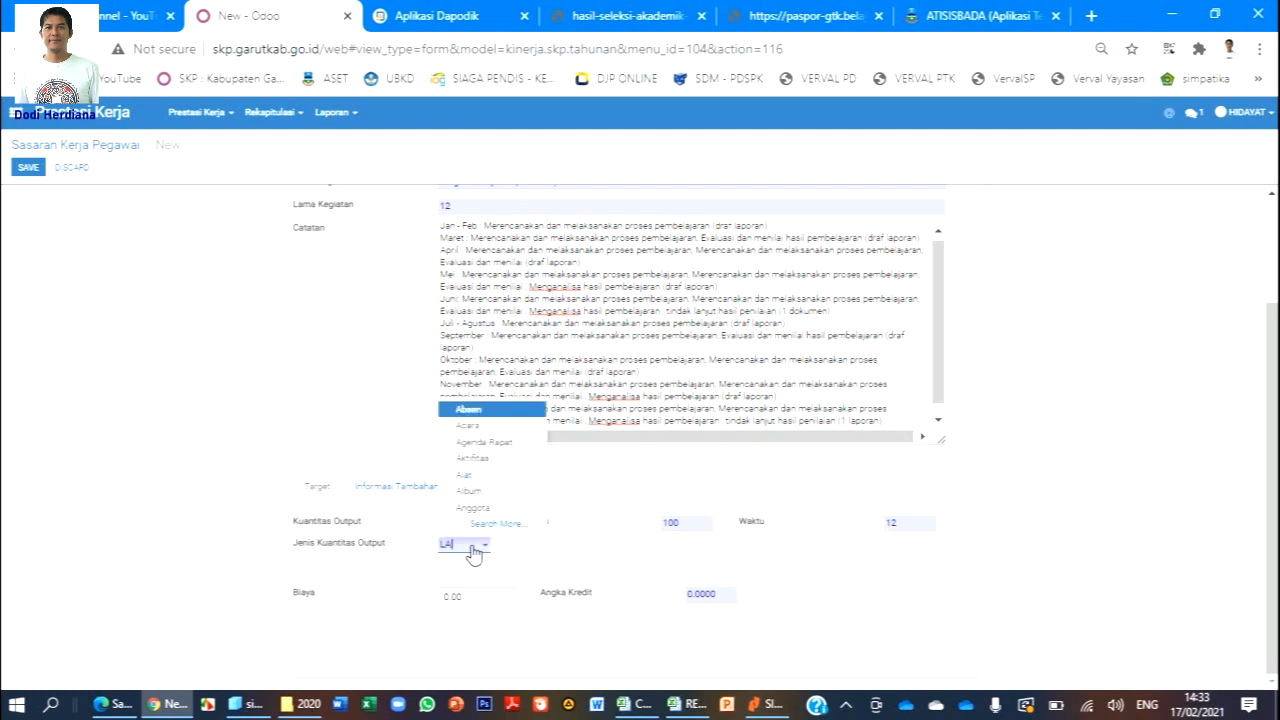
{"action": "type", "text": "PORAN"}
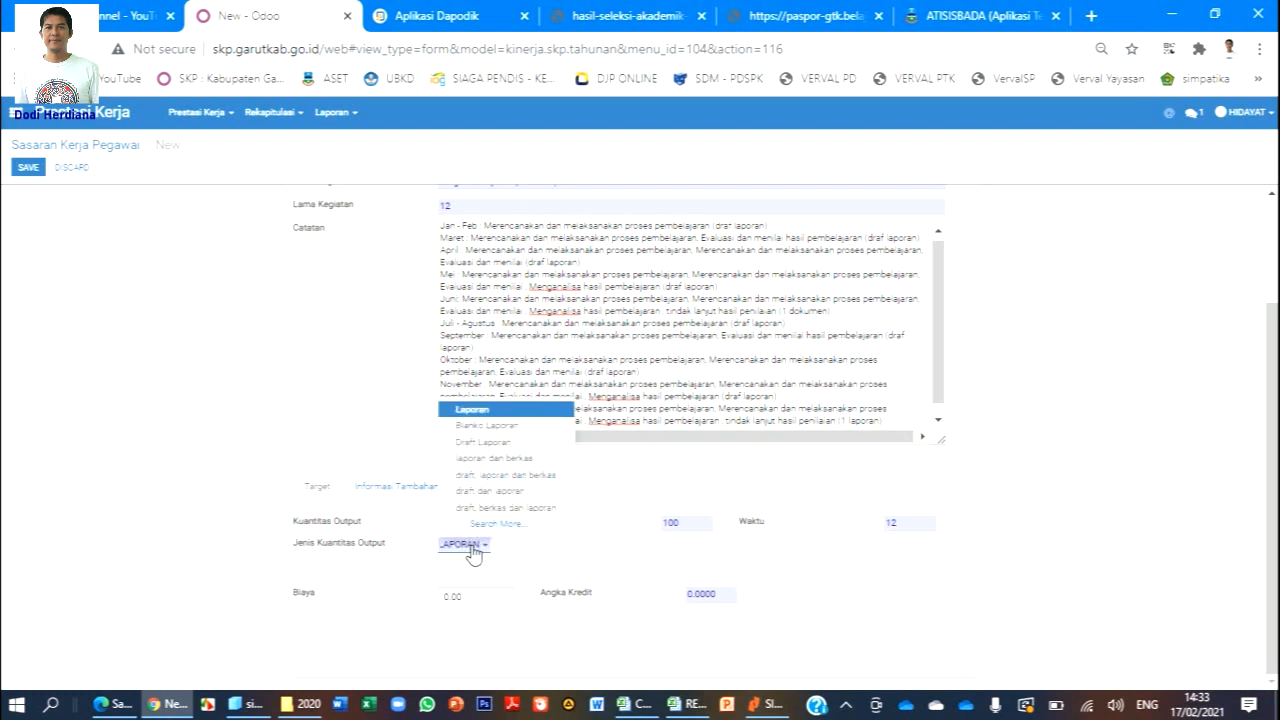
{"action": "left_click", "coordinate": [472, 409]}
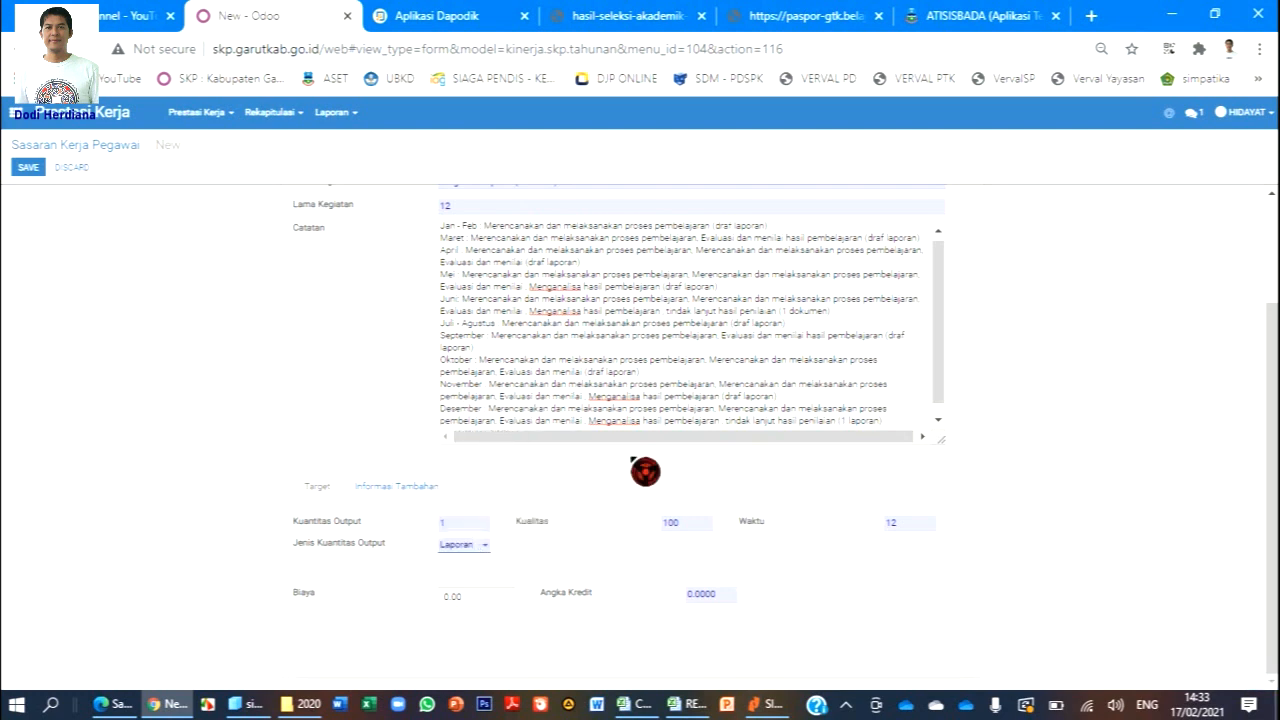
Review the form fields and the end of the Catatan notes, then open the SKP target workbook.
{"action": "scroll", "coordinate": [850, 520], "scroll_direction": "up", "scroll_amount": 1}
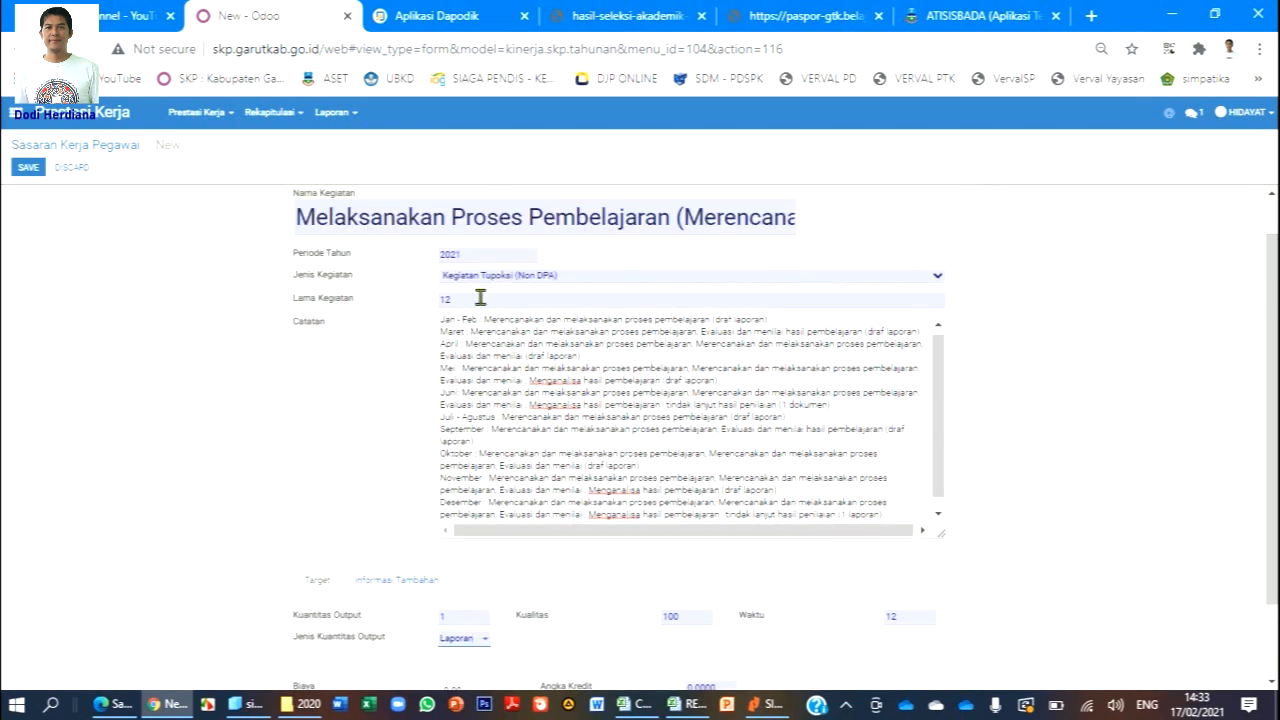
{"action": "scroll", "coordinate": [479, 297], "scroll_direction": "down", "scroll_amount": 1}
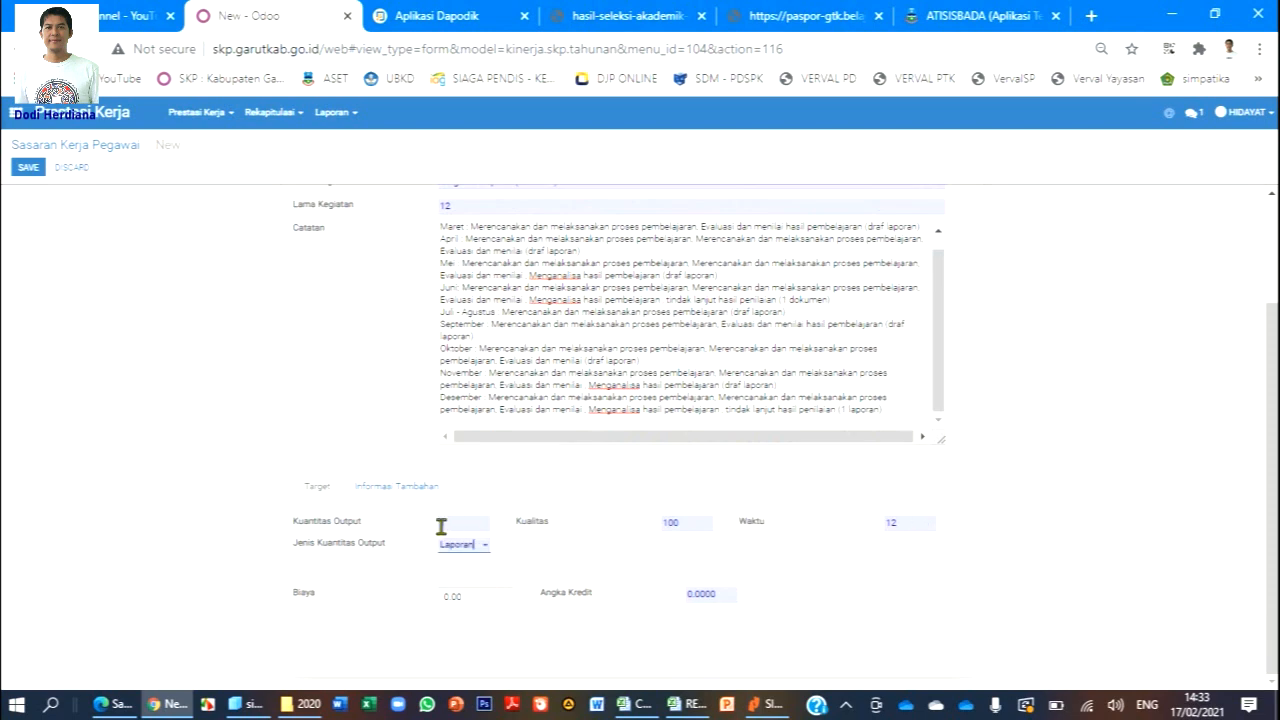
{"action": "scroll", "coordinate": [450, 530], "scroll_direction": "up", "scroll_amount": 1}
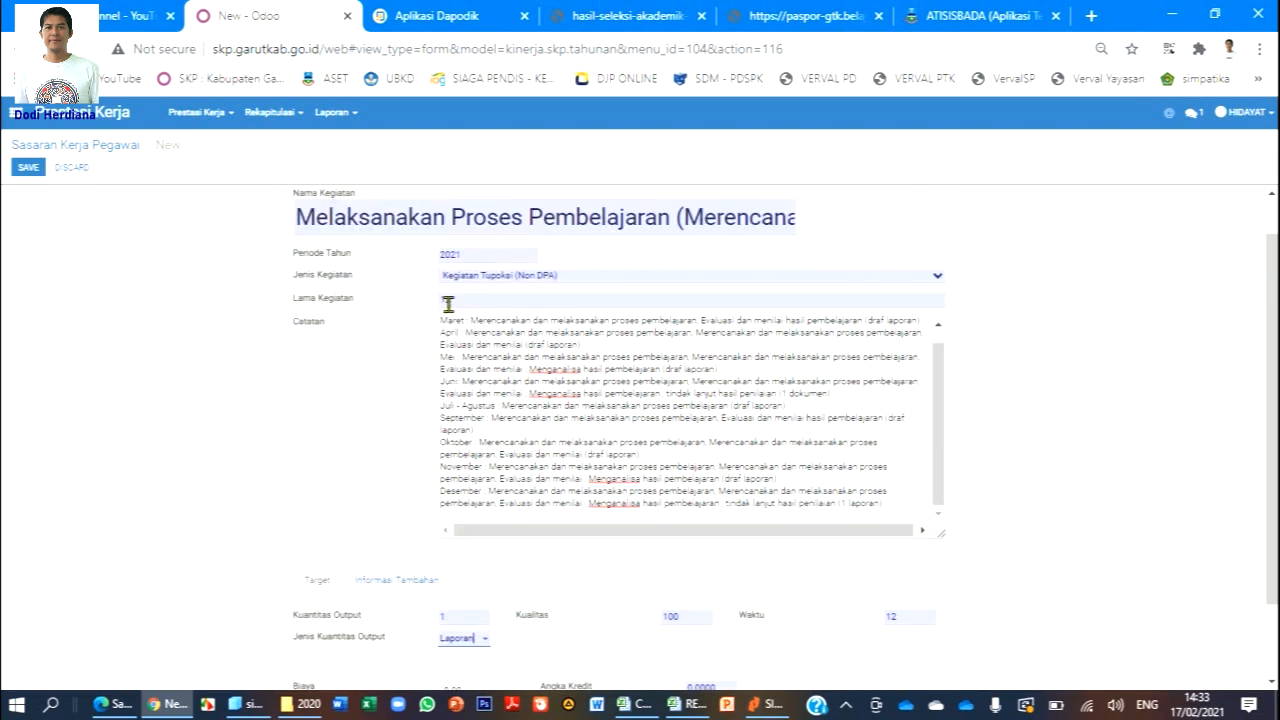
{"action": "scroll", "coordinate": [900, 528], "scroll_direction": "down", "scroll_amount": 1}
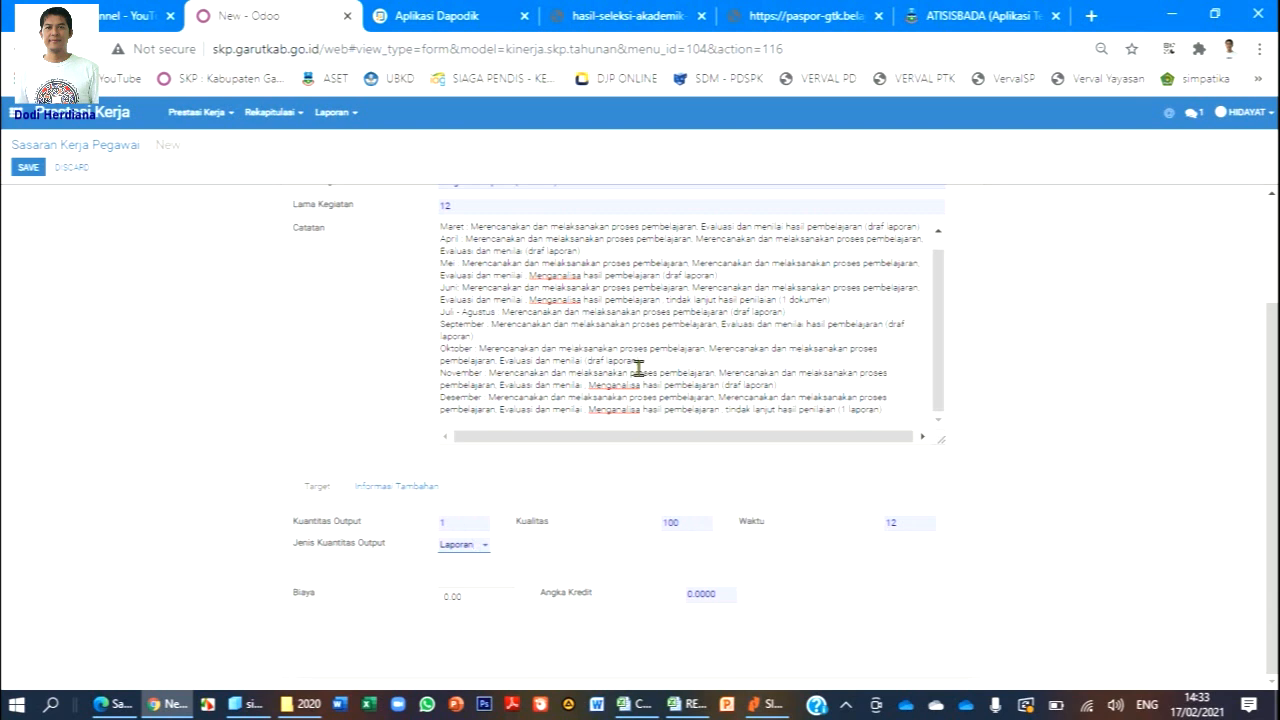
{"action": "scroll", "coordinate": [643, 352], "scroll_direction": "up", "scroll_amount": 1}
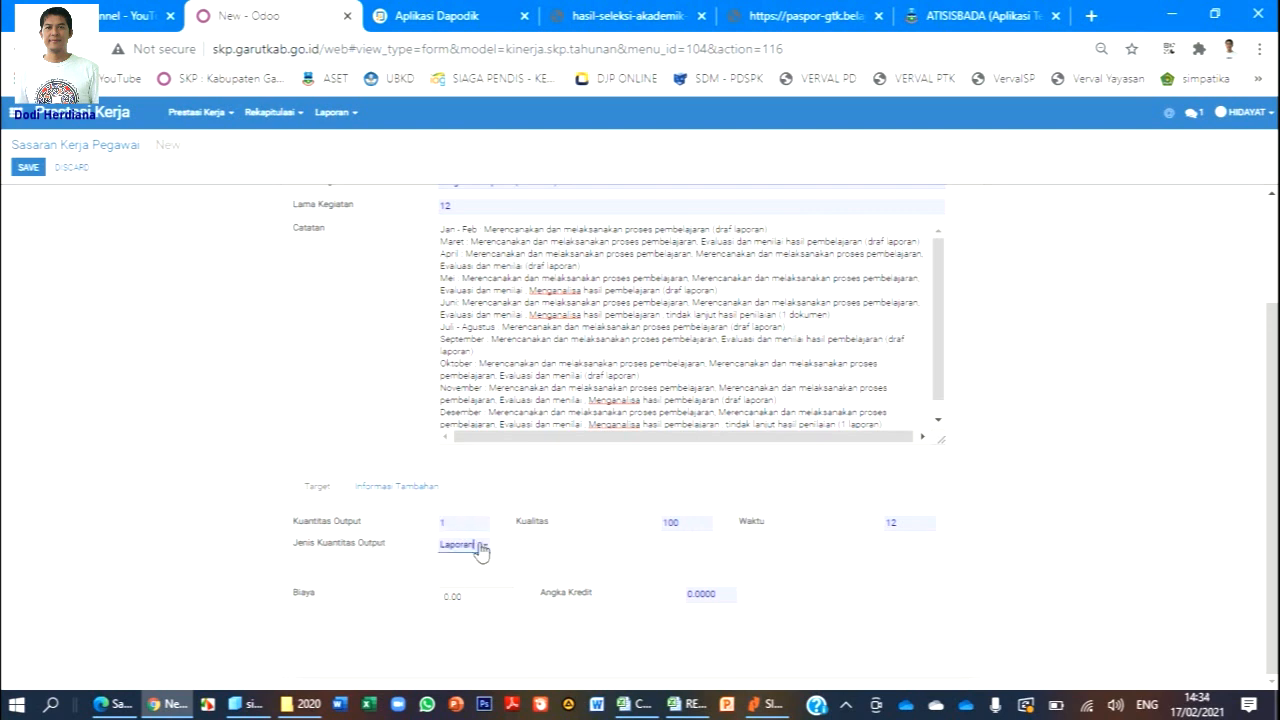
{"action": "scroll", "coordinate": [636, 362], "scroll_direction": "down", "scroll_amount": 1}
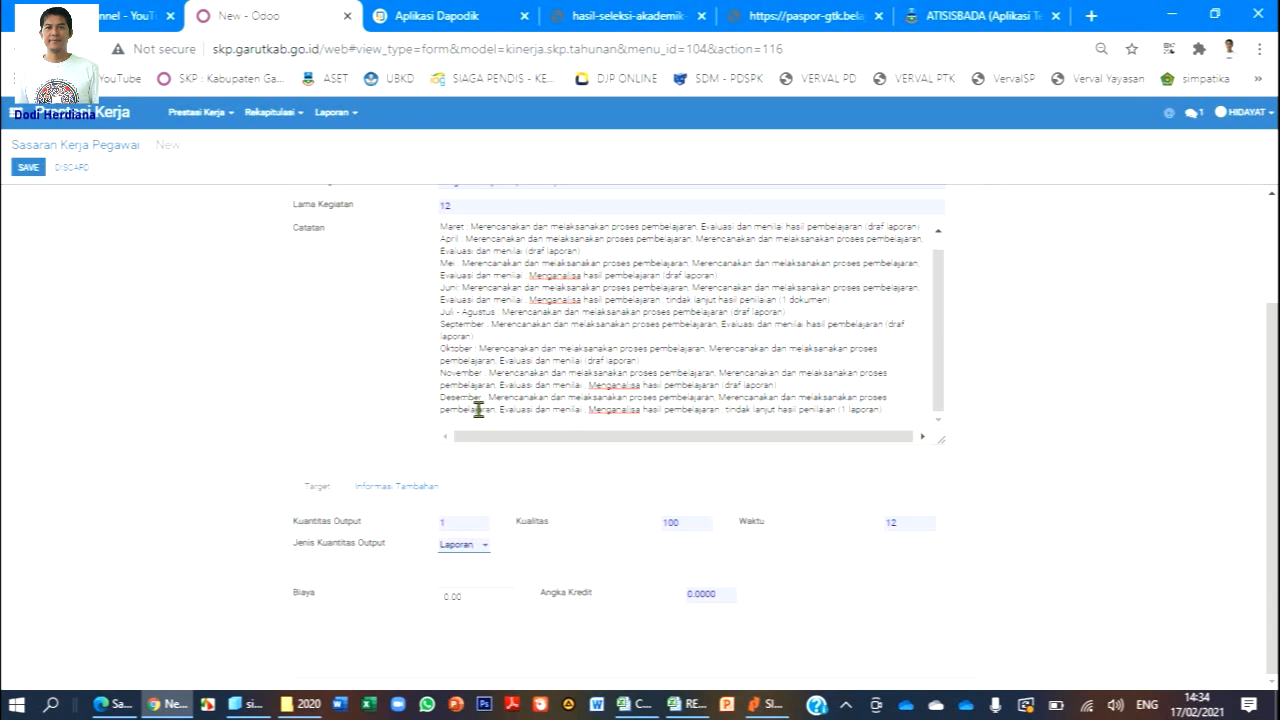
{"action": "left_click", "coordinate": [840, 417]}
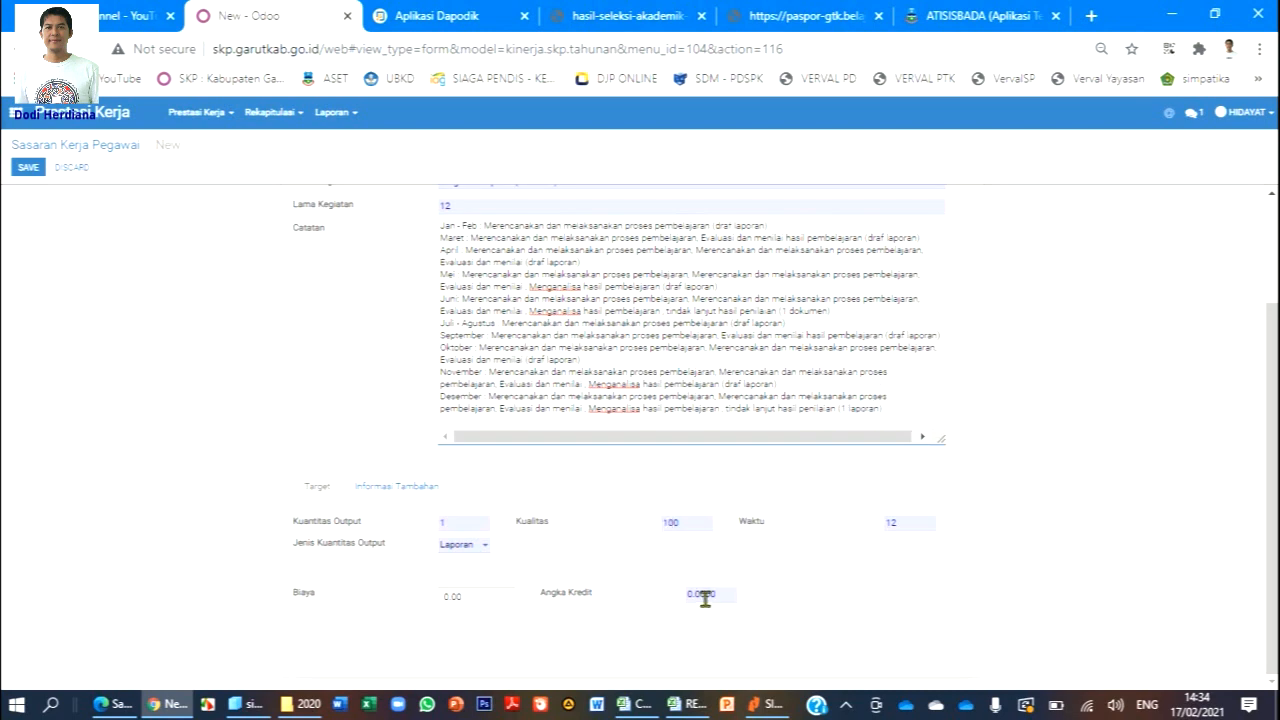
{"action": "left_click", "coordinate": [700, 706]}
{"action": "left_click", "coordinate": [632, 704]}
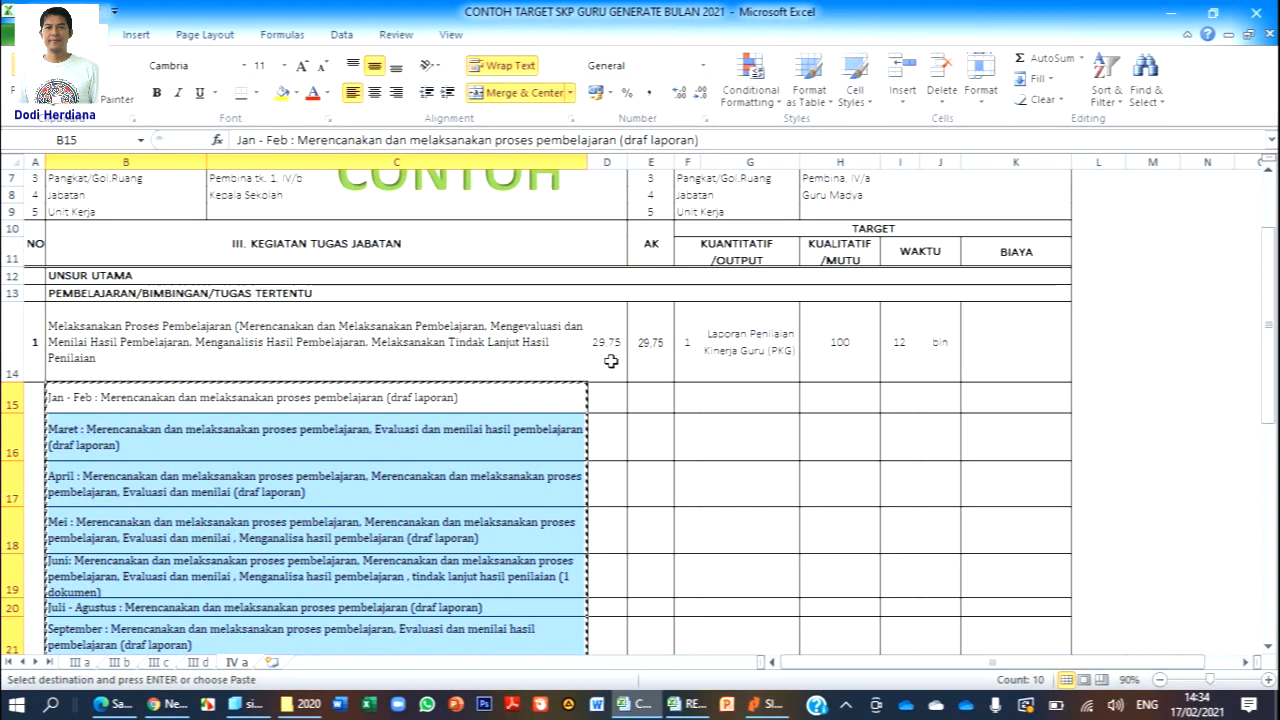
Enter 29.75 as the target's Angka Kredit, checking it against the AK value in Excel.
{"action": "left_click", "coordinate": [166, 704]}
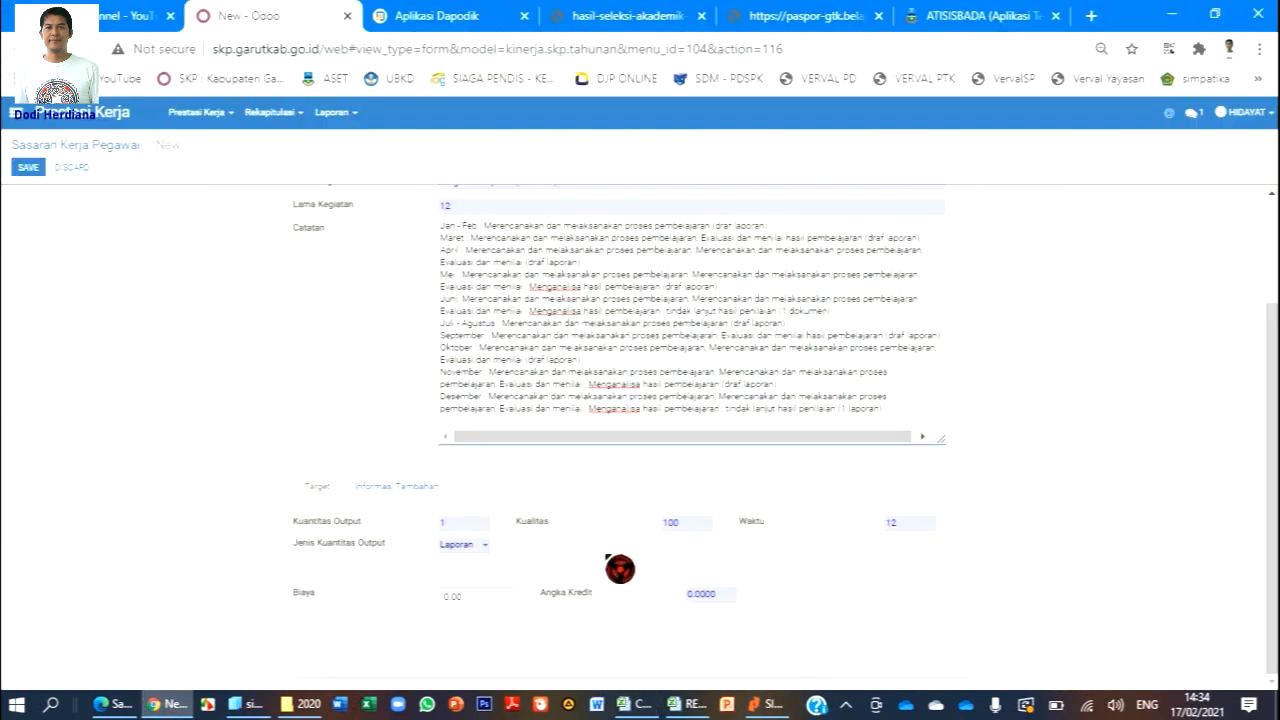
{"action": "left_click", "coordinate": [732, 597]}
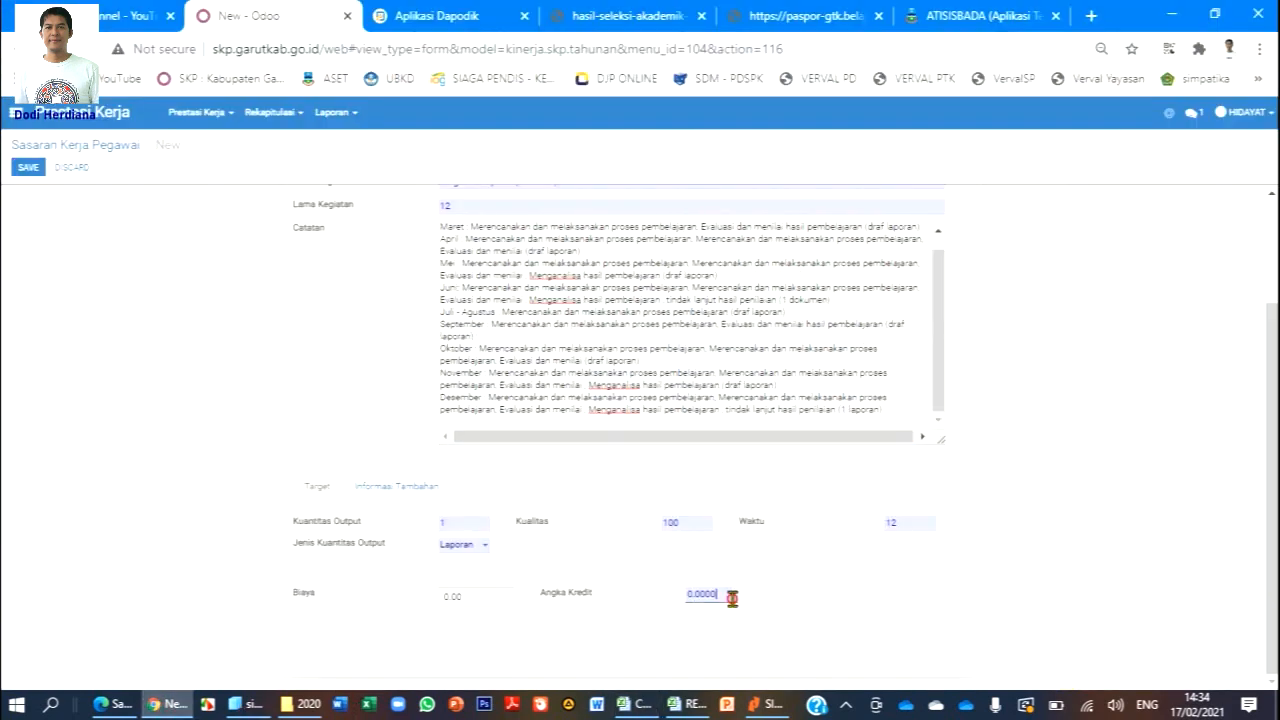
{"action": "left_click_drag", "start_coordinate": [732, 597], "coordinate": [677, 599]}
{"action": "type", "text": "29."}
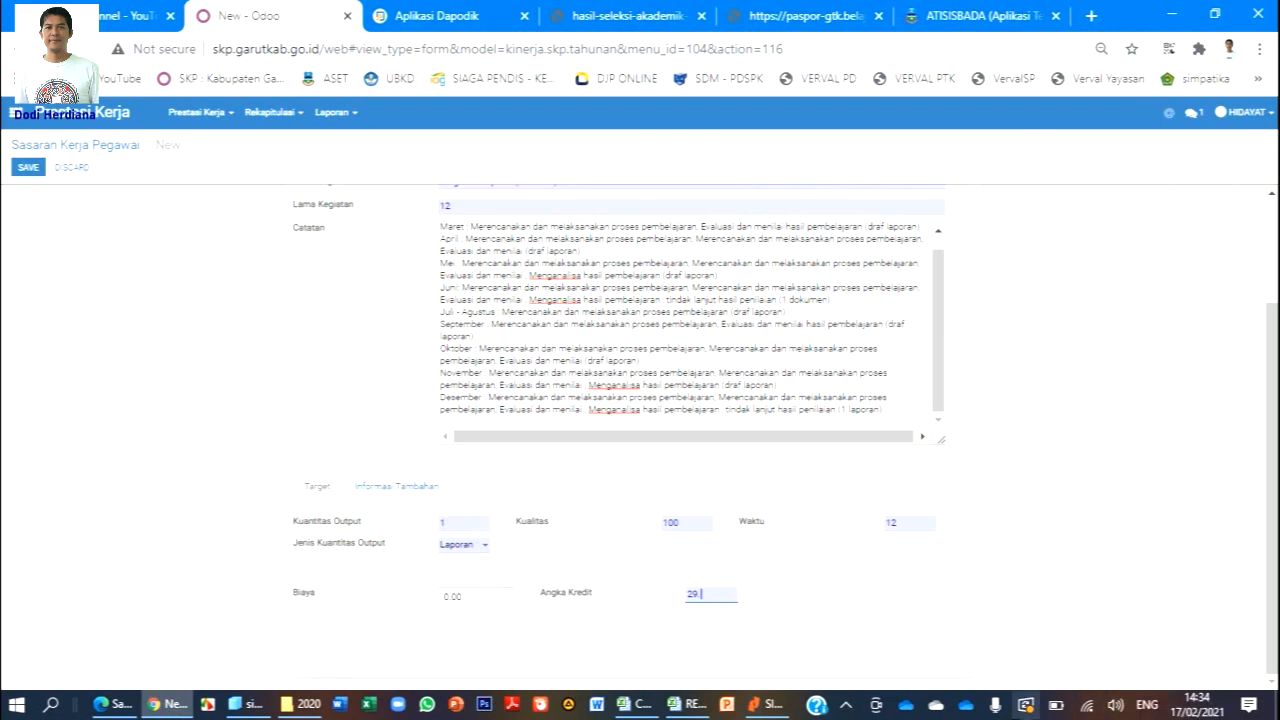
{"action": "left_click", "coordinate": [632, 704]}
{"action": "left_click", "coordinate": [632, 704]}
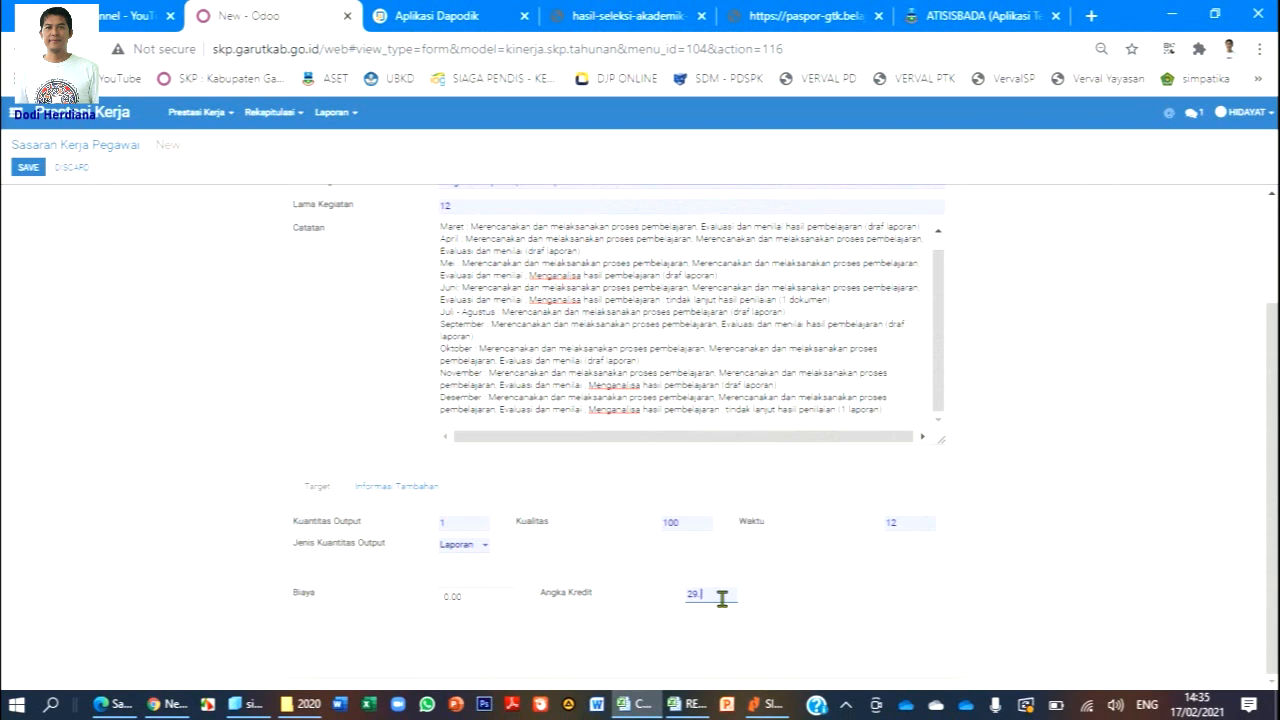
{"action": "left_click_drag", "start_coordinate": [709, 599], "coordinate": [646, 601]}
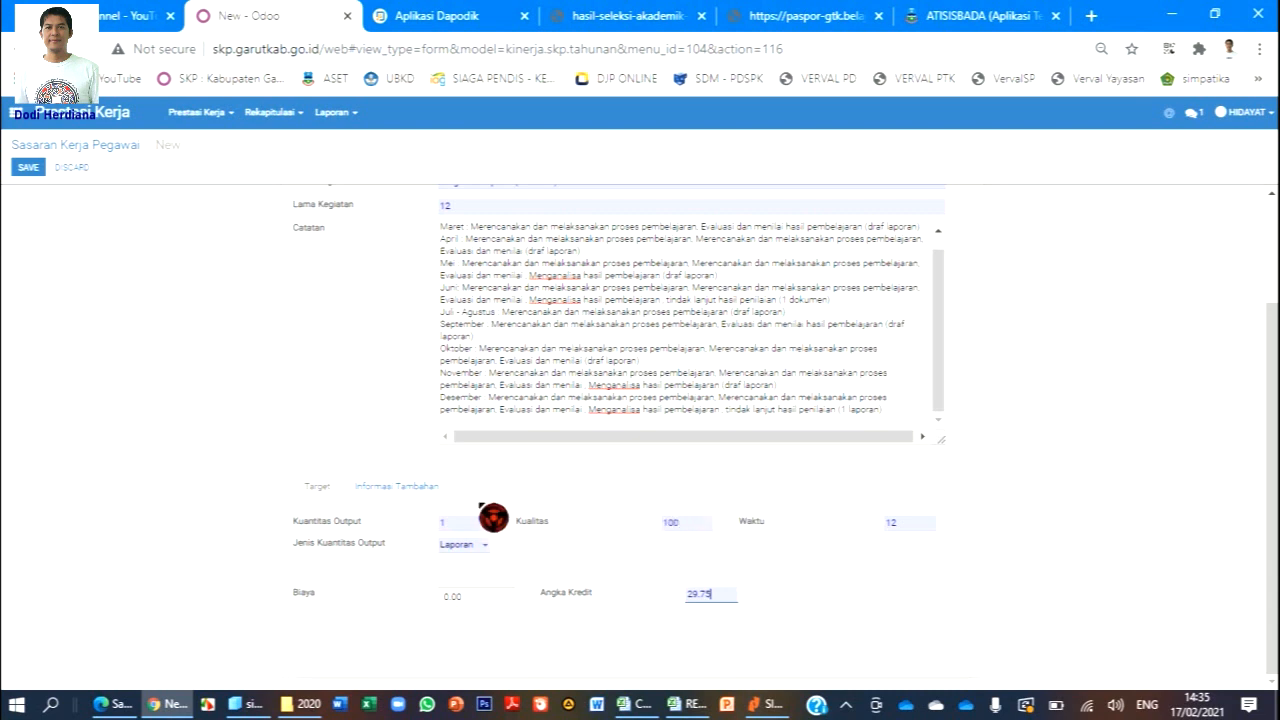
Set the activity start date to 01/01/2021 and move on to Urutan Kegiatan.
{"action": "left_click", "coordinate": [400, 490]}
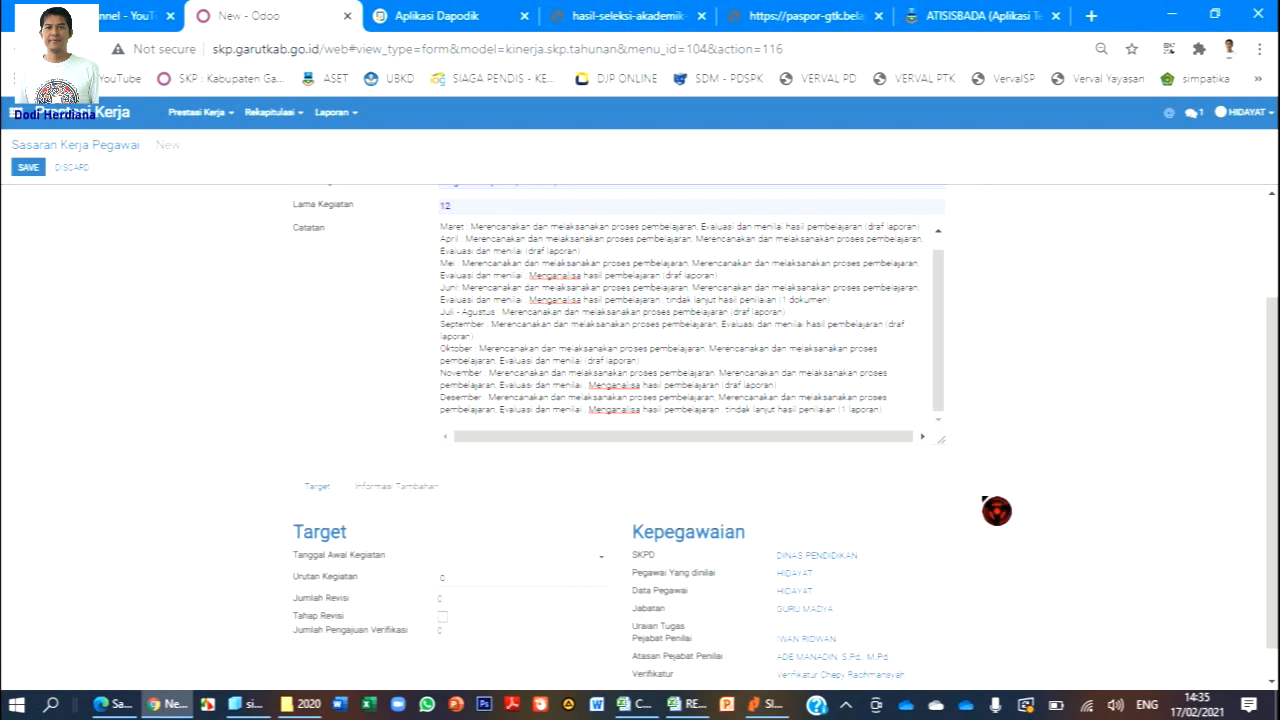
{"action": "scroll", "coordinate": [1069, 403], "scroll_direction": "up", "scroll_amount": 2}
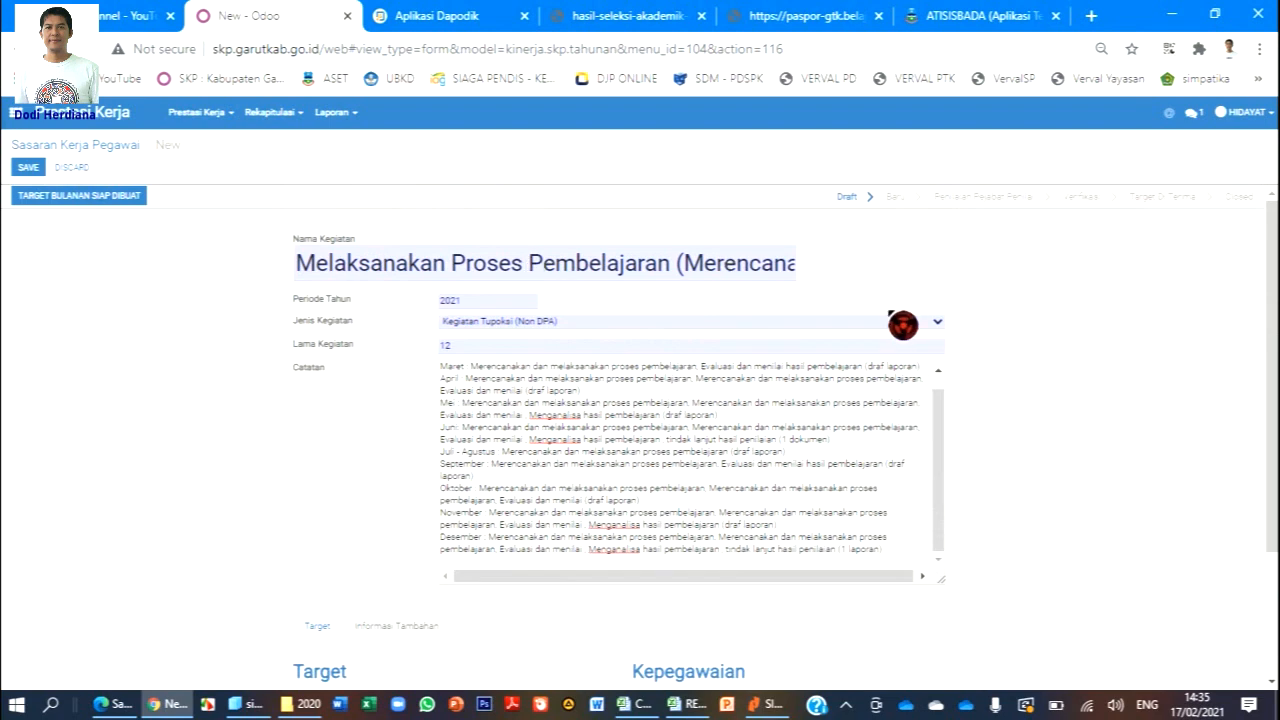
{"action": "scroll", "coordinate": [1008, 415], "scroll_direction": "down", "scroll_amount": 3}
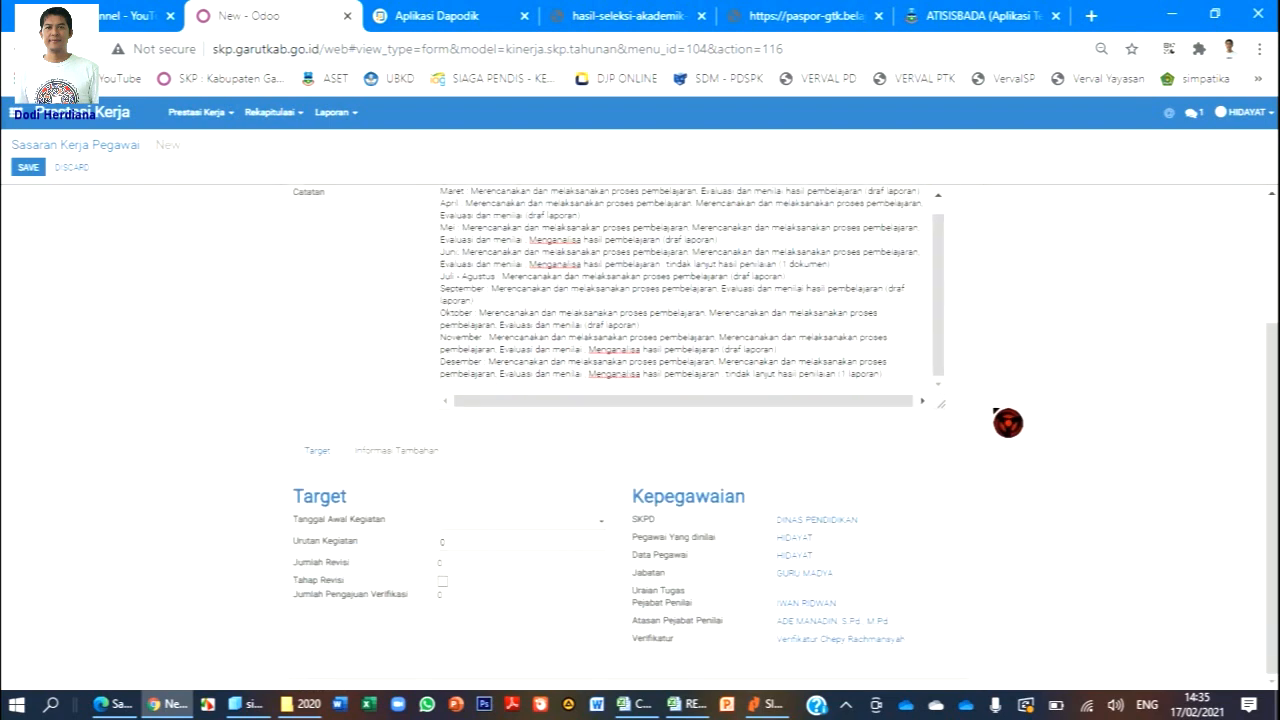
{"action": "left_click", "coordinate": [472, 524]}
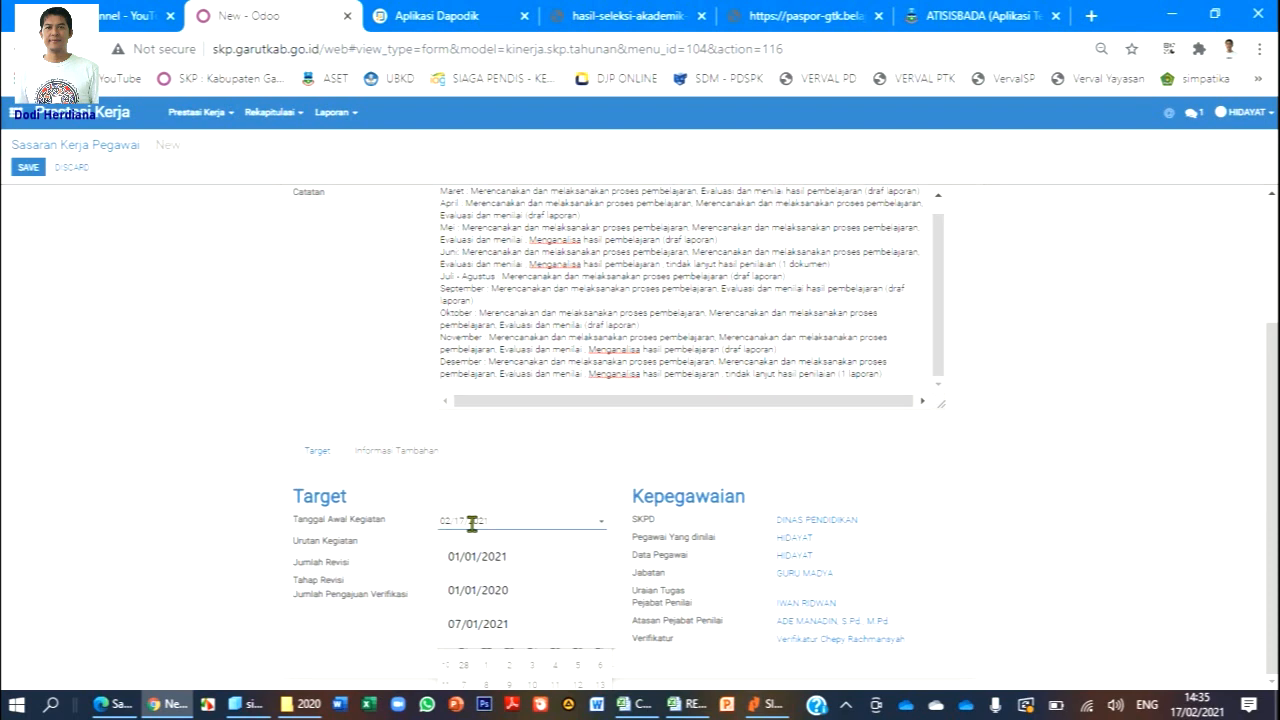
{"action": "left_click", "coordinate": [477, 554]}
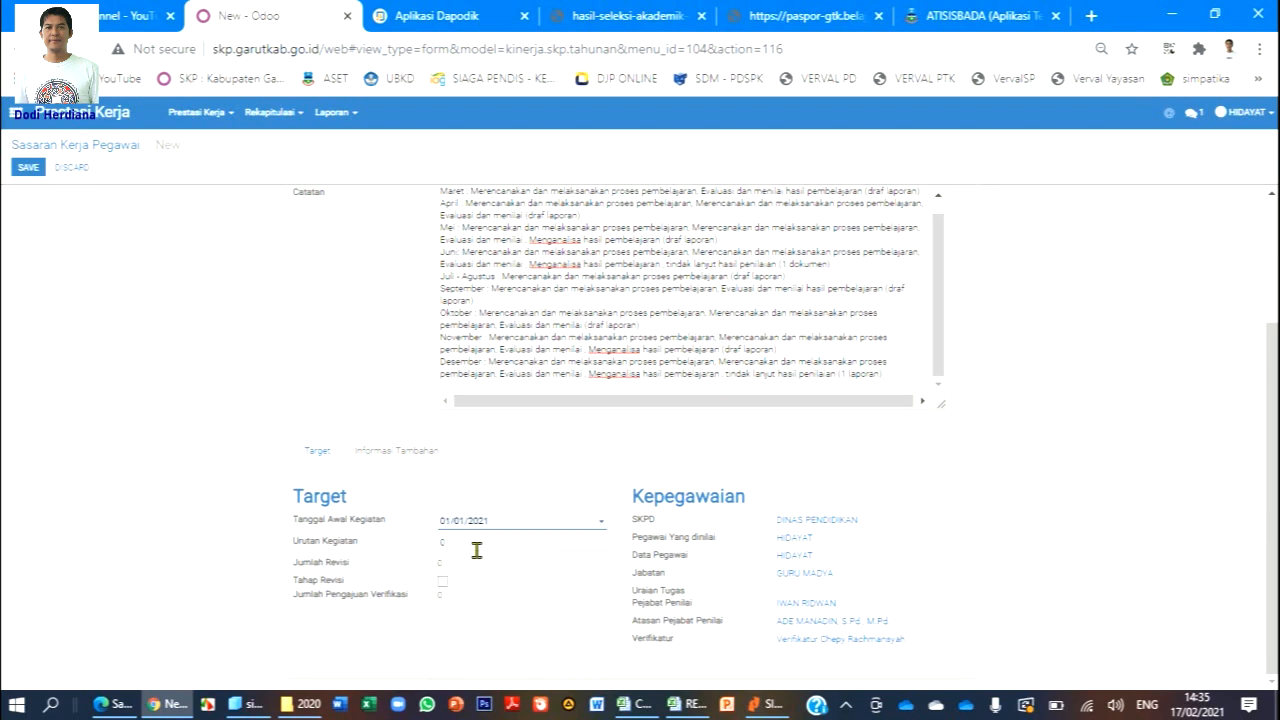
{"action": "key", "text": "Tab"}
Check the Excel workbook, then review the Catatan, Target and Kepegawaian fields of the form.
{"action": "left_click", "coordinate": [688, 704]}
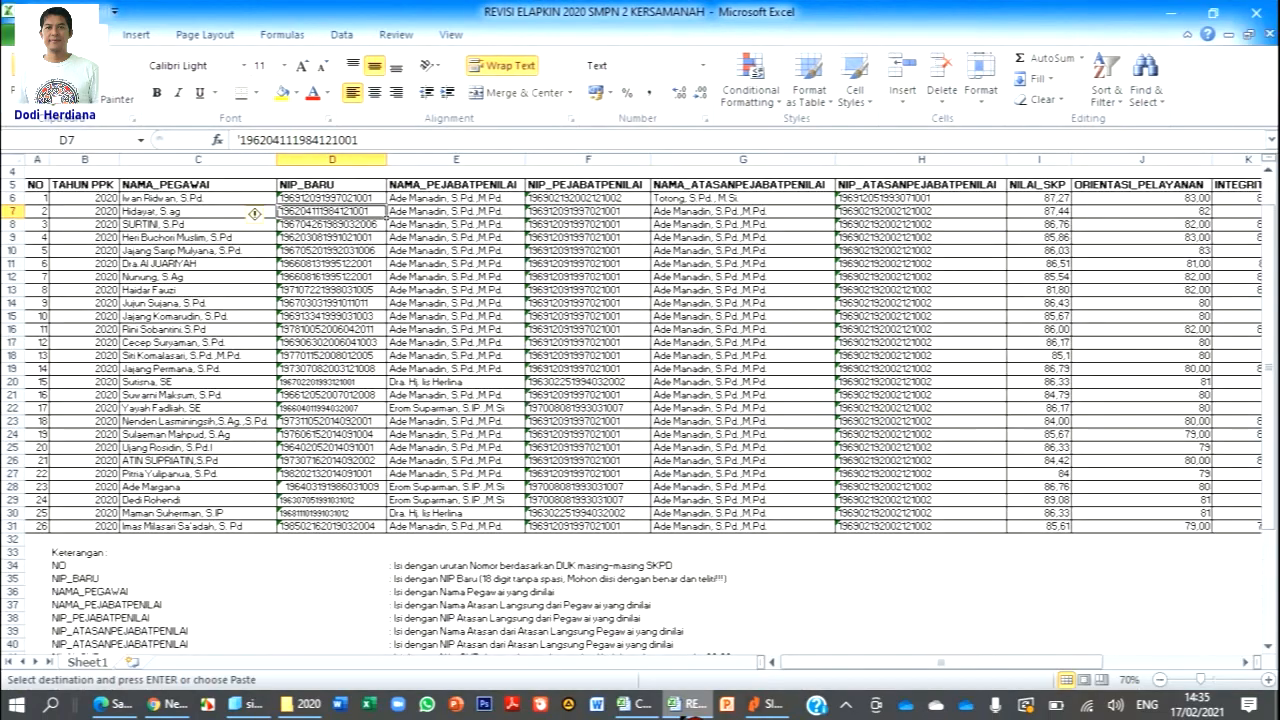
{"action": "left_click", "coordinate": [640, 704]}
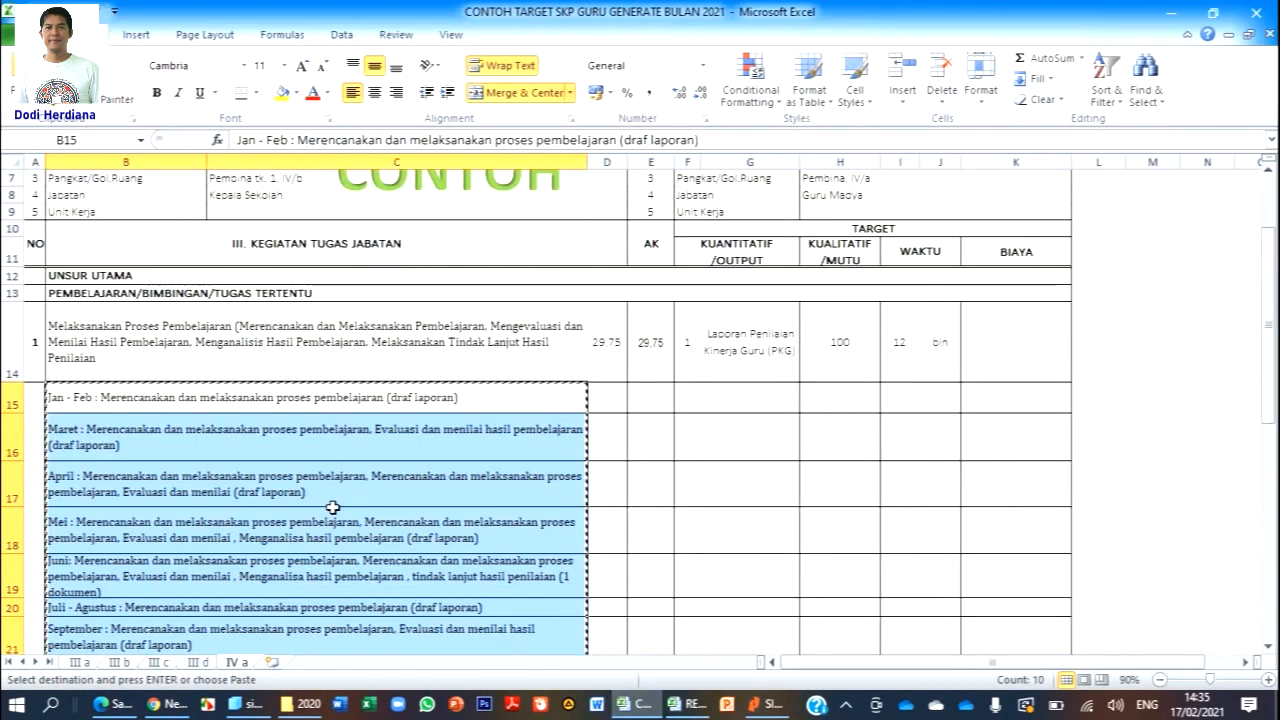
{"action": "left_click", "coordinate": [165, 704]}
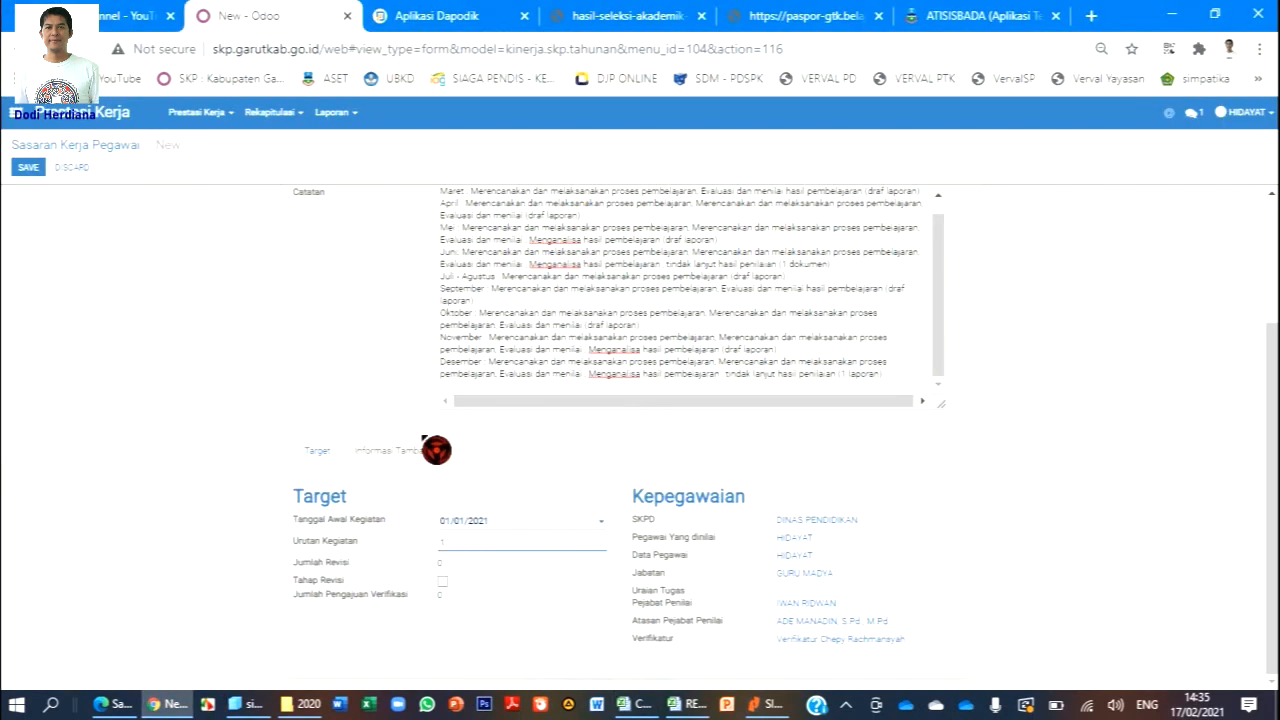
{"action": "scroll", "coordinate": [410, 435], "scroll_direction": "up", "scroll_amount": 2}
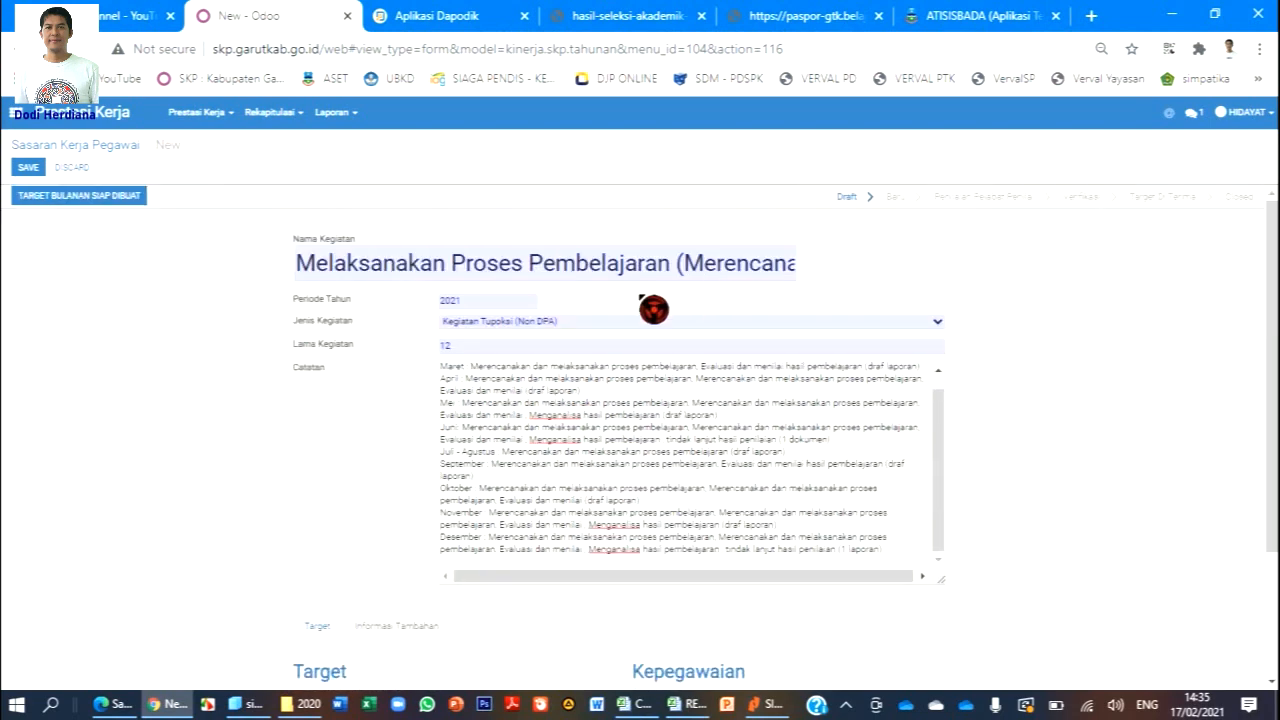
{"action": "scroll", "coordinate": [351, 446], "scroll_direction": "down", "scroll_amount": 1}
{"action": "scroll", "coordinate": [351, 446], "scroll_direction": "down", "scroll_amount": 2}
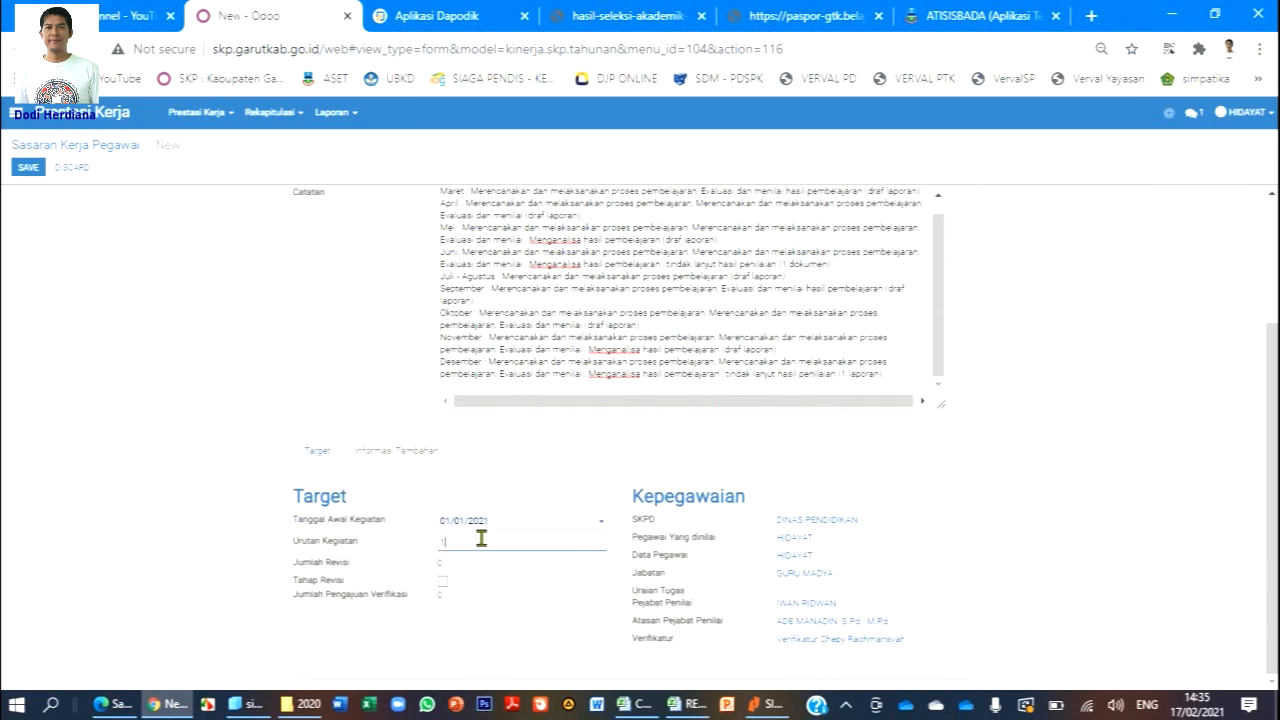
{"action": "scroll", "coordinate": [280, 289], "scroll_direction": "up", "scroll_amount": 1}
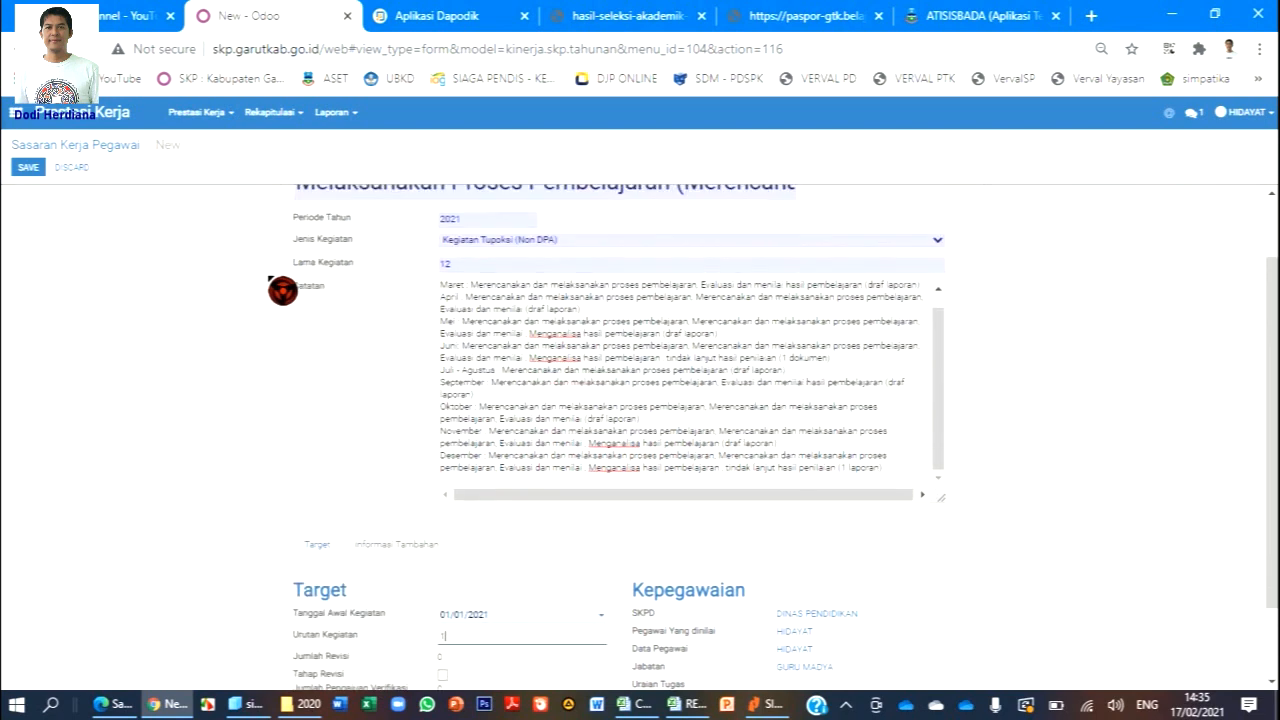
{"action": "scroll", "coordinate": [310, 406], "scroll_direction": "up", "scroll_amount": 1}
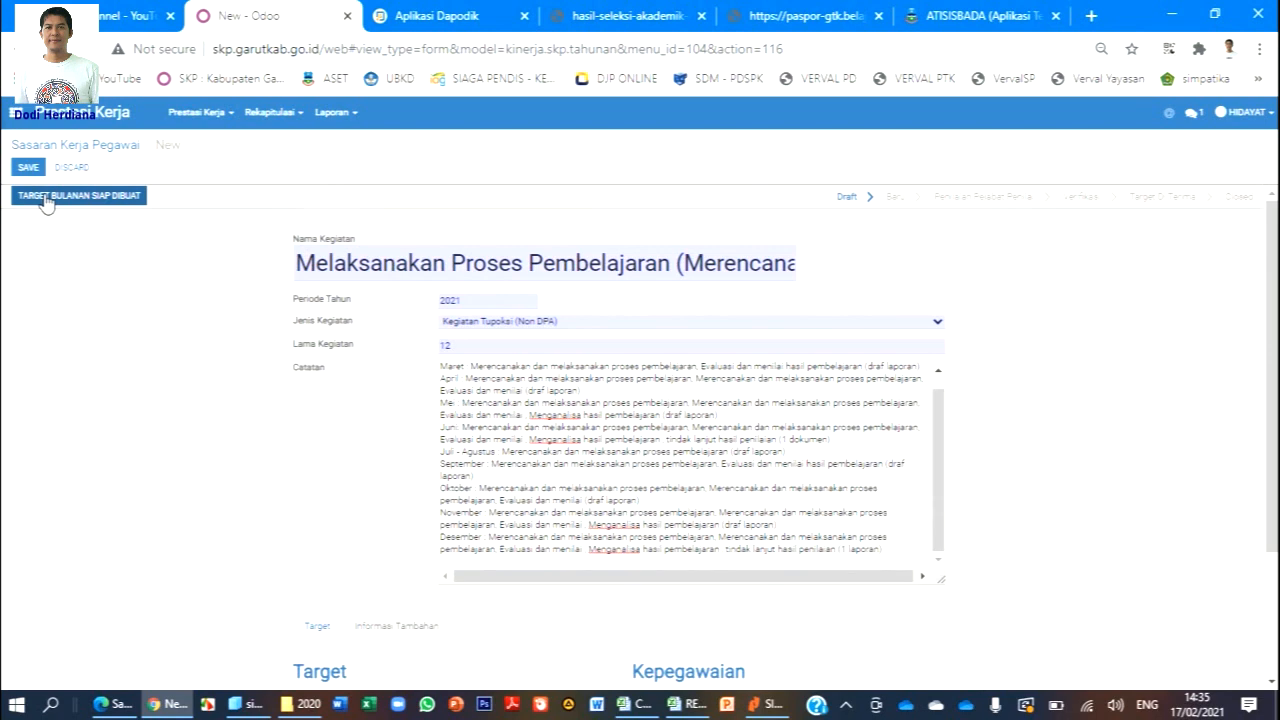
Save the target as TARGET BULANAN SIAP DIBUAT.
{"action": "left_click", "coordinate": [119, 200]}
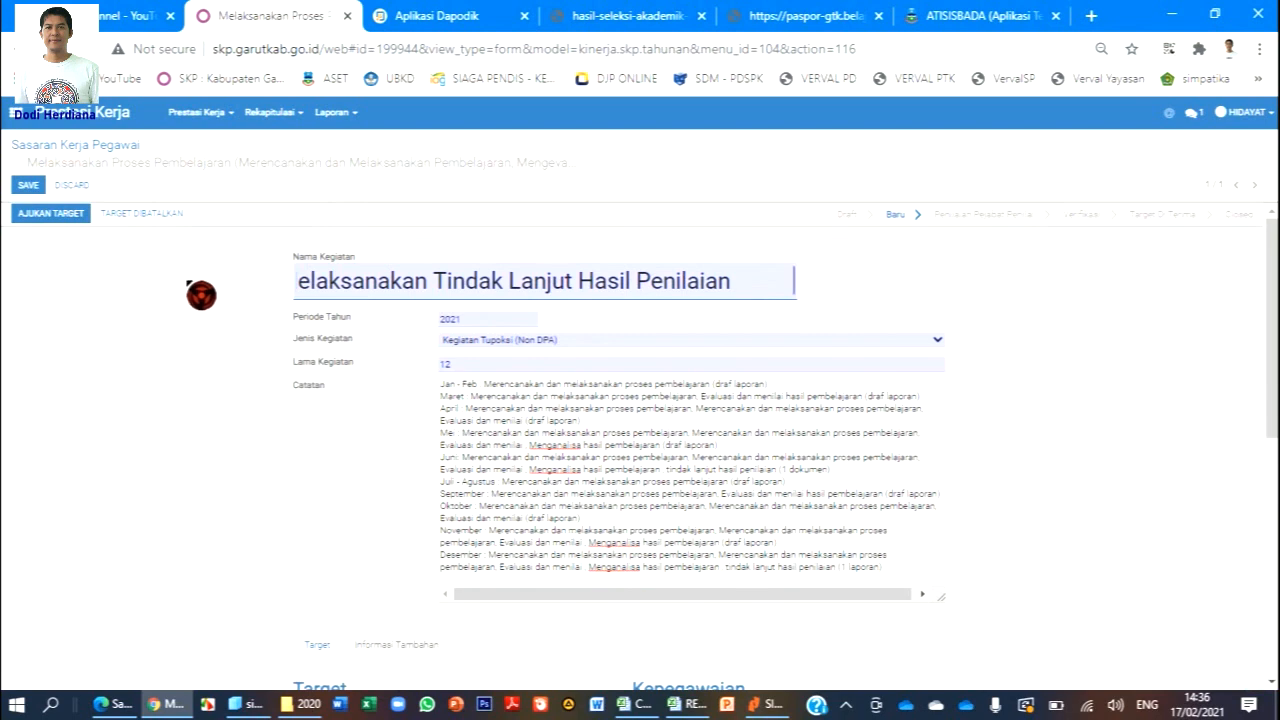
{"action": "scroll", "coordinate": [201, 295], "scroll_direction": "down", "scroll_amount": 2}
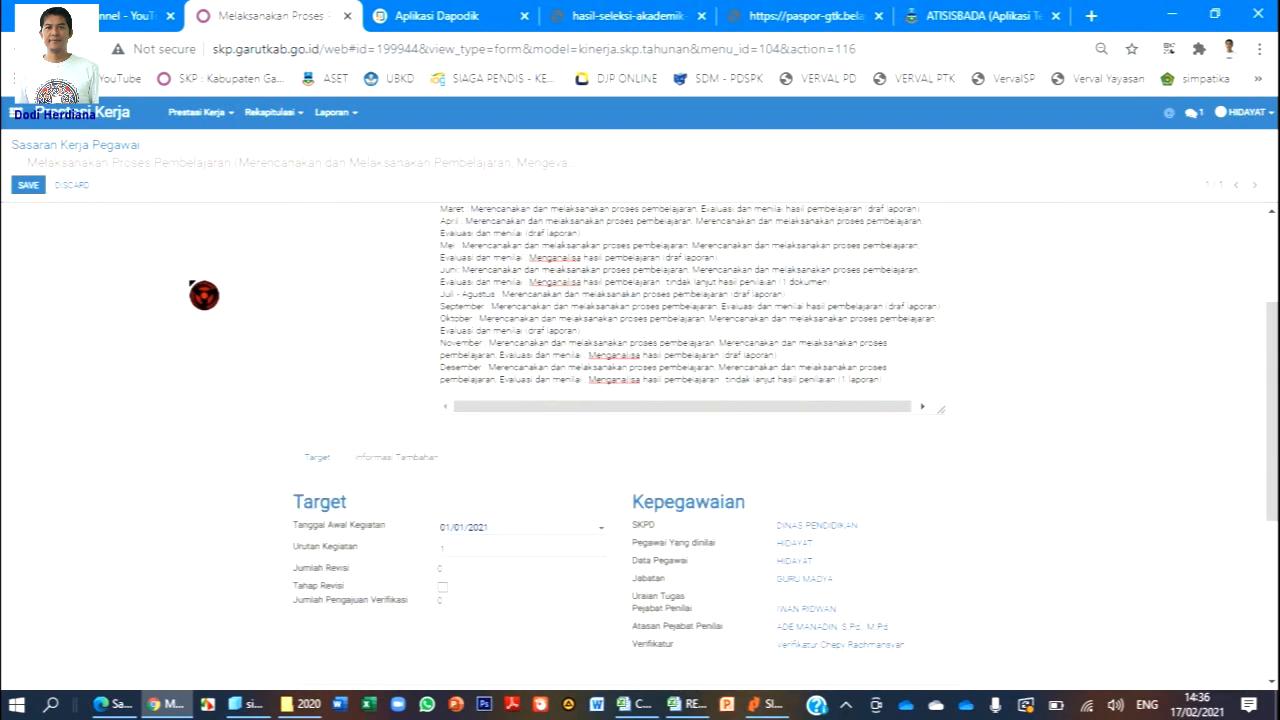
{"action": "scroll", "coordinate": [204, 296], "scroll_direction": "down", "scroll_amount": 1}
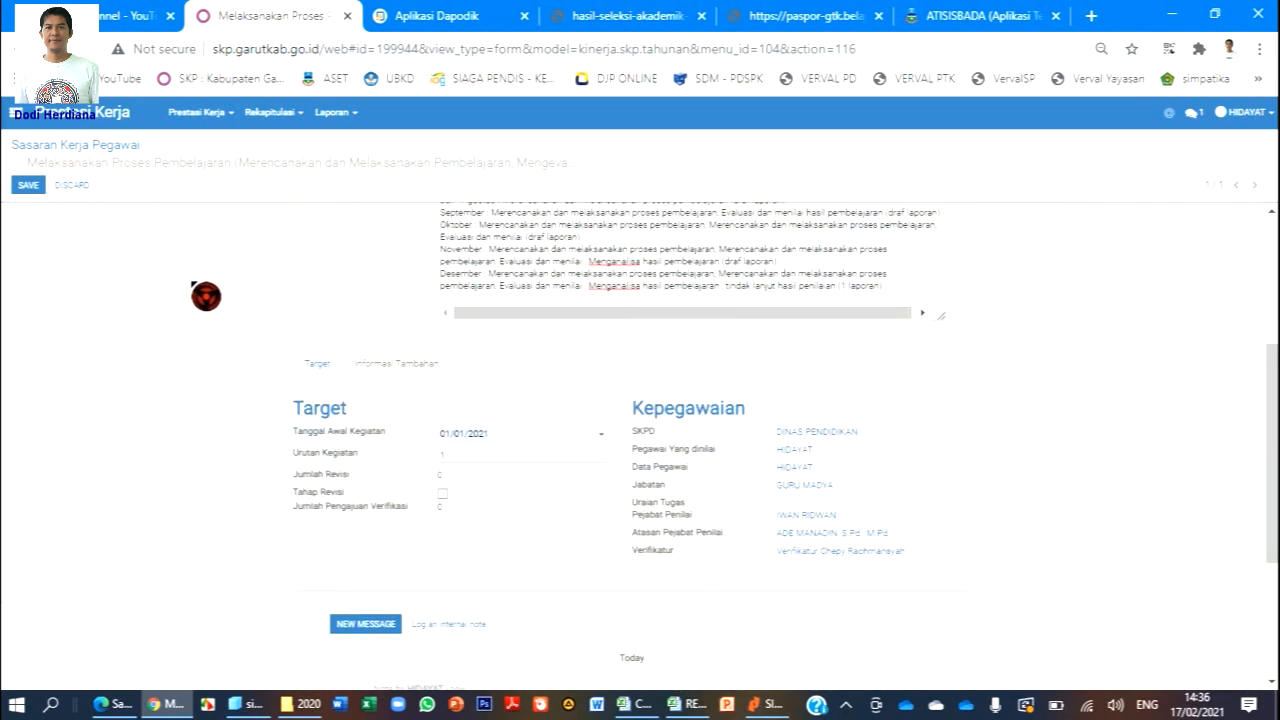
Open the Informasi Tambahan section and generate the Januari–Desember monthly targets.
{"action": "left_click", "coordinate": [316, 363]}
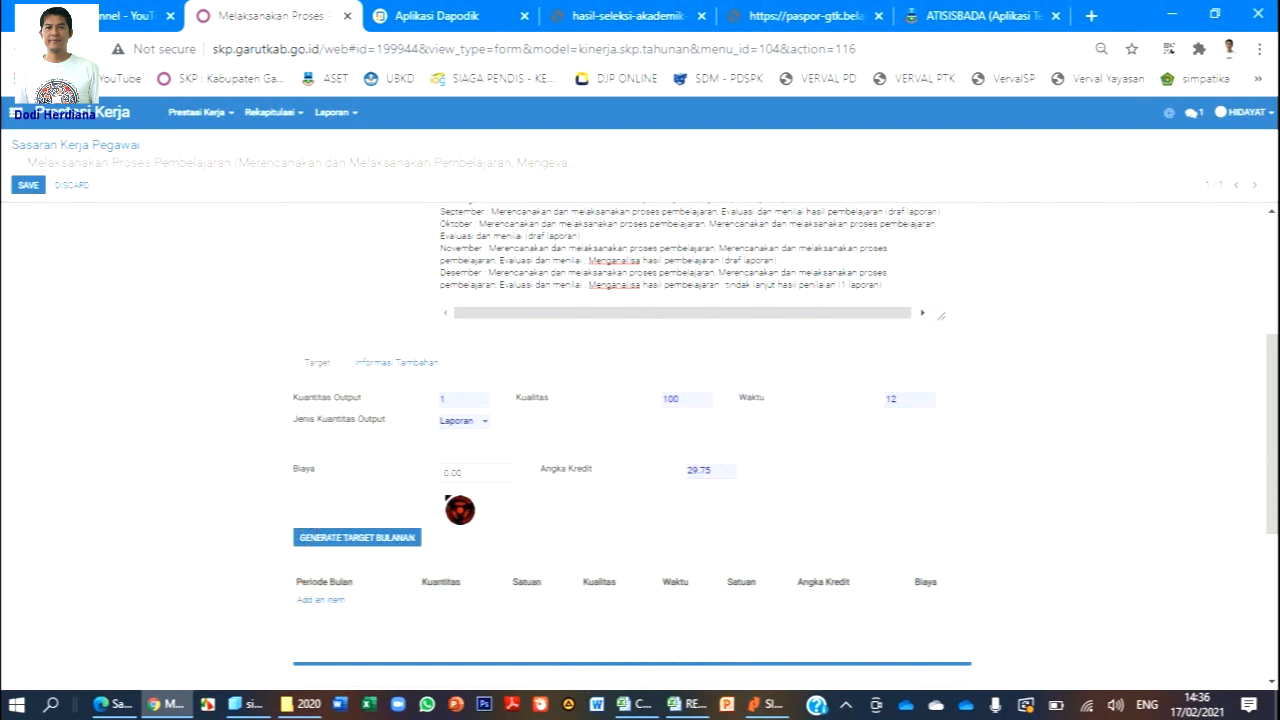
{"action": "left_click", "coordinate": [385, 540]}
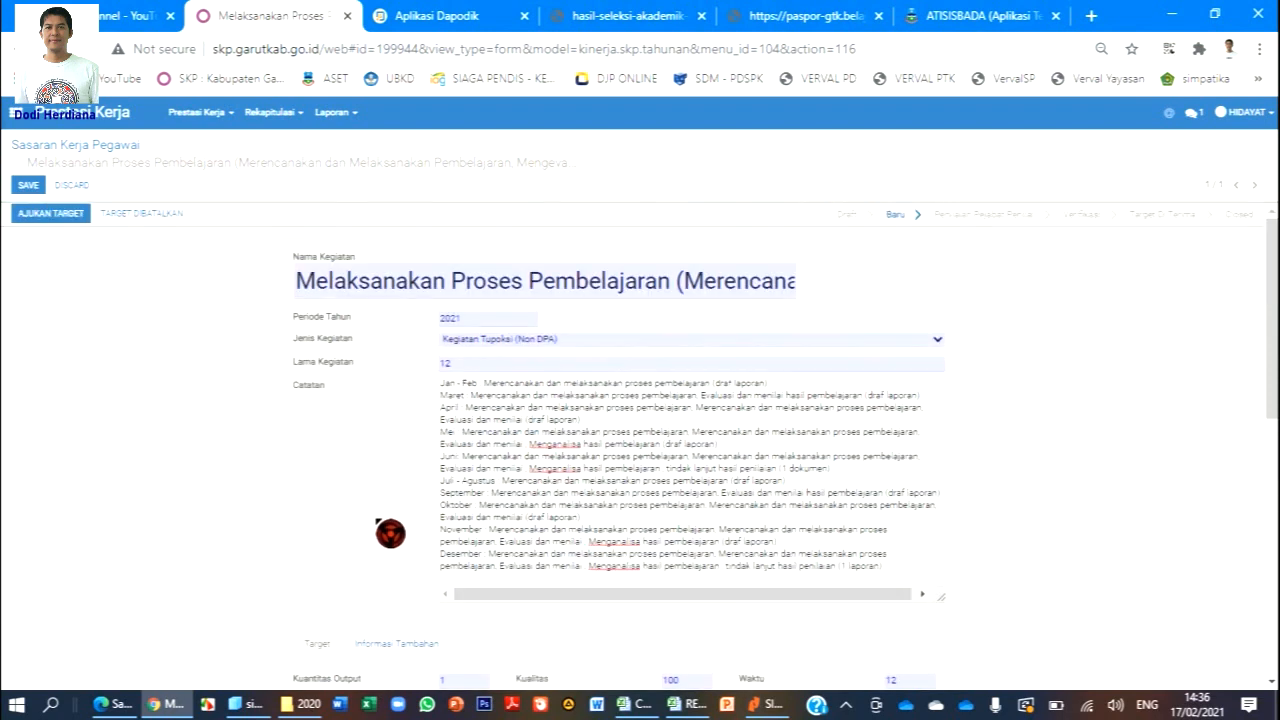
{"action": "left_click", "coordinate": [57, 222]}
{"action": "scroll", "coordinate": [471, 531], "scroll_direction": "down", "scroll_amount": 5}
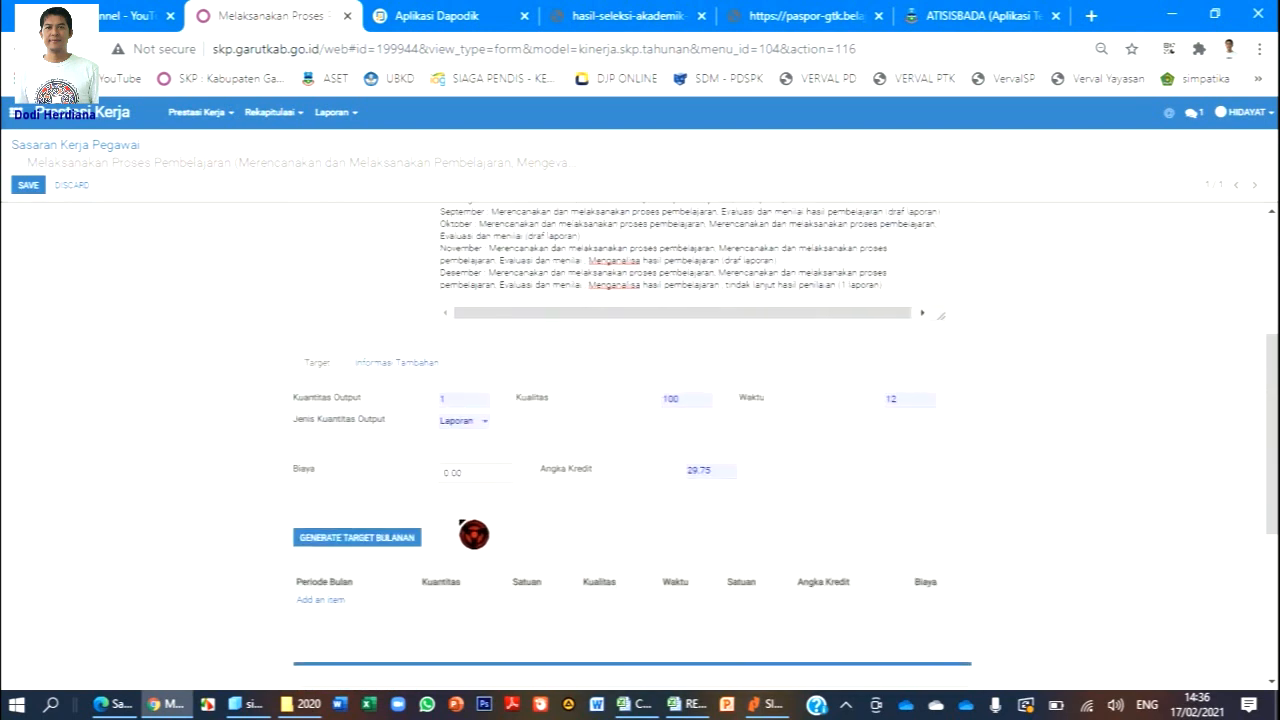
{"action": "left_click", "coordinate": [387, 540]}
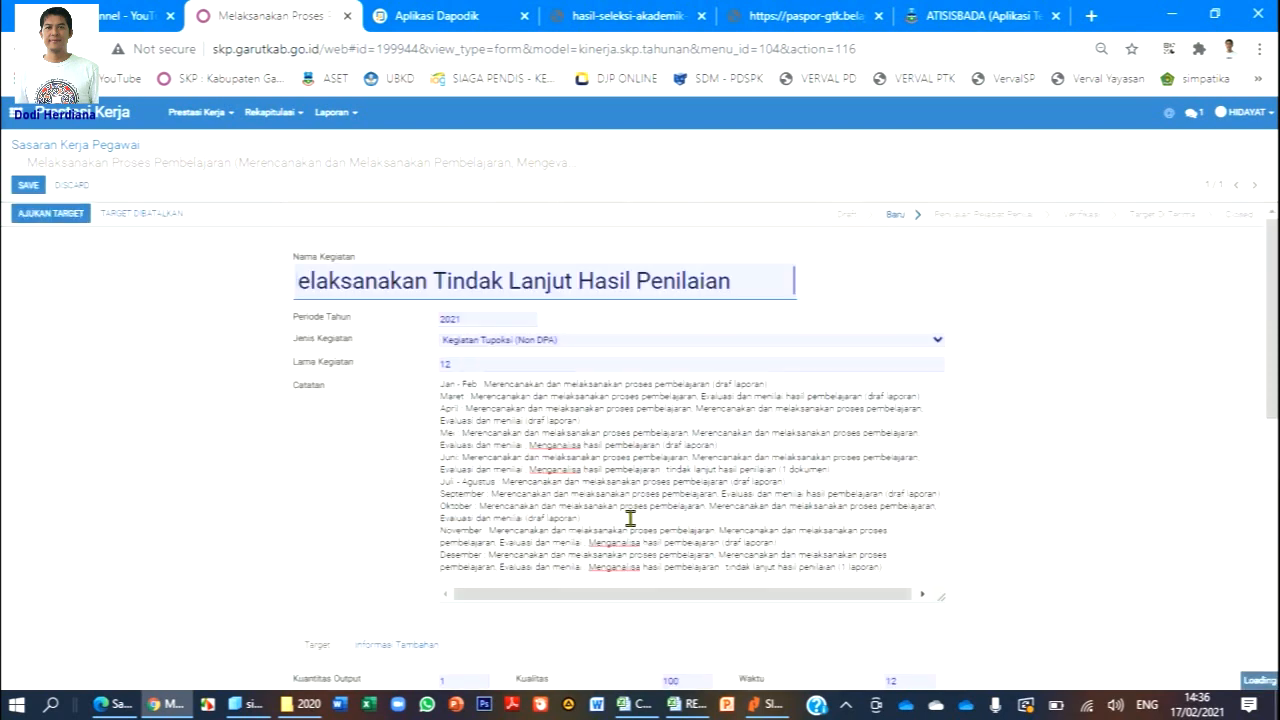
Set the Januari monthly target's Satuan to Draft Laporan.
{"action": "scroll", "coordinate": [633, 508], "scroll_direction": "down", "scroll_amount": 1}
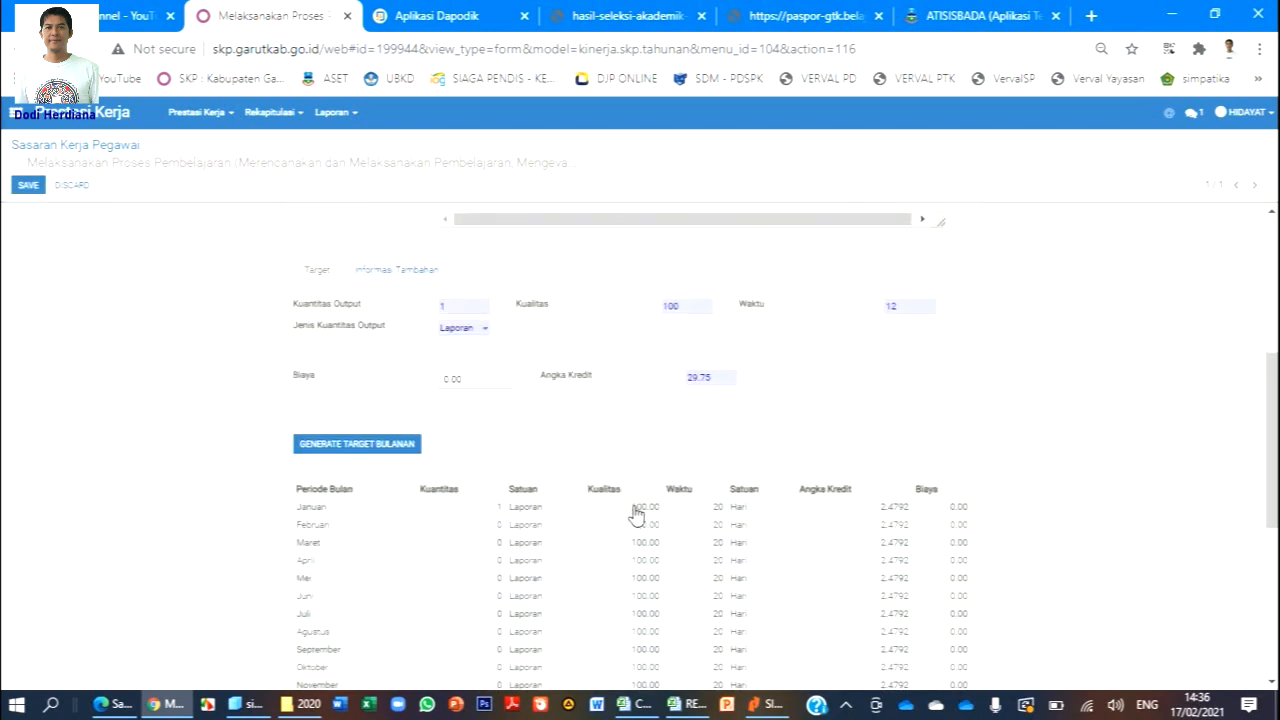
{"action": "scroll", "coordinate": [633, 510], "scroll_direction": "down", "scroll_amount": 2}
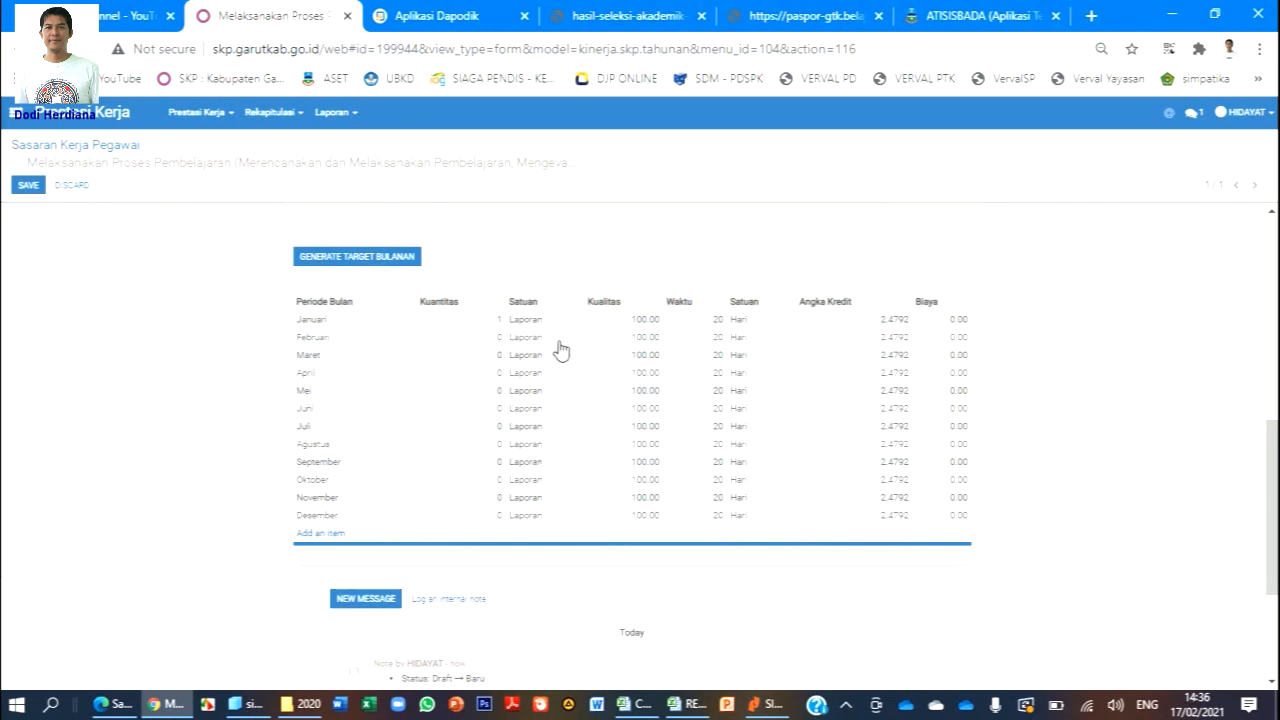
{"action": "scroll", "coordinate": [571, 354], "scroll_direction": "up", "scroll_amount": 5}
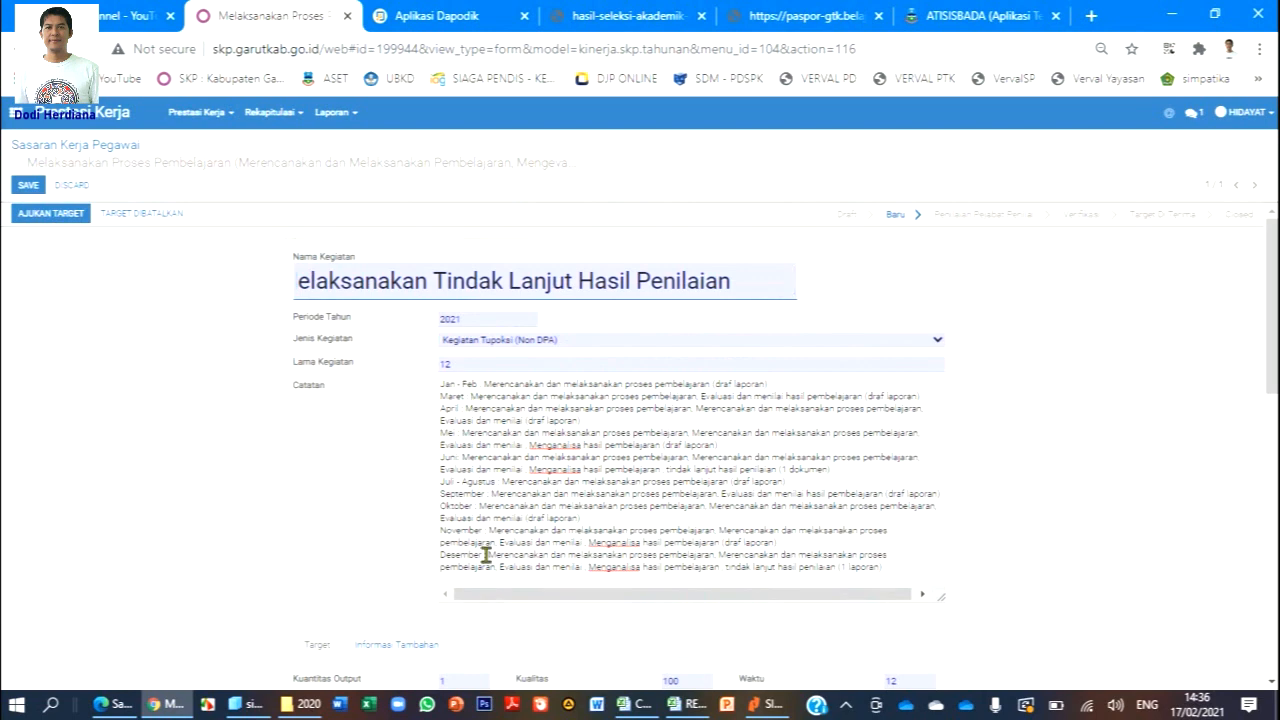
{"action": "scroll", "coordinate": [515, 552], "scroll_direction": "down", "scroll_amount": 5}
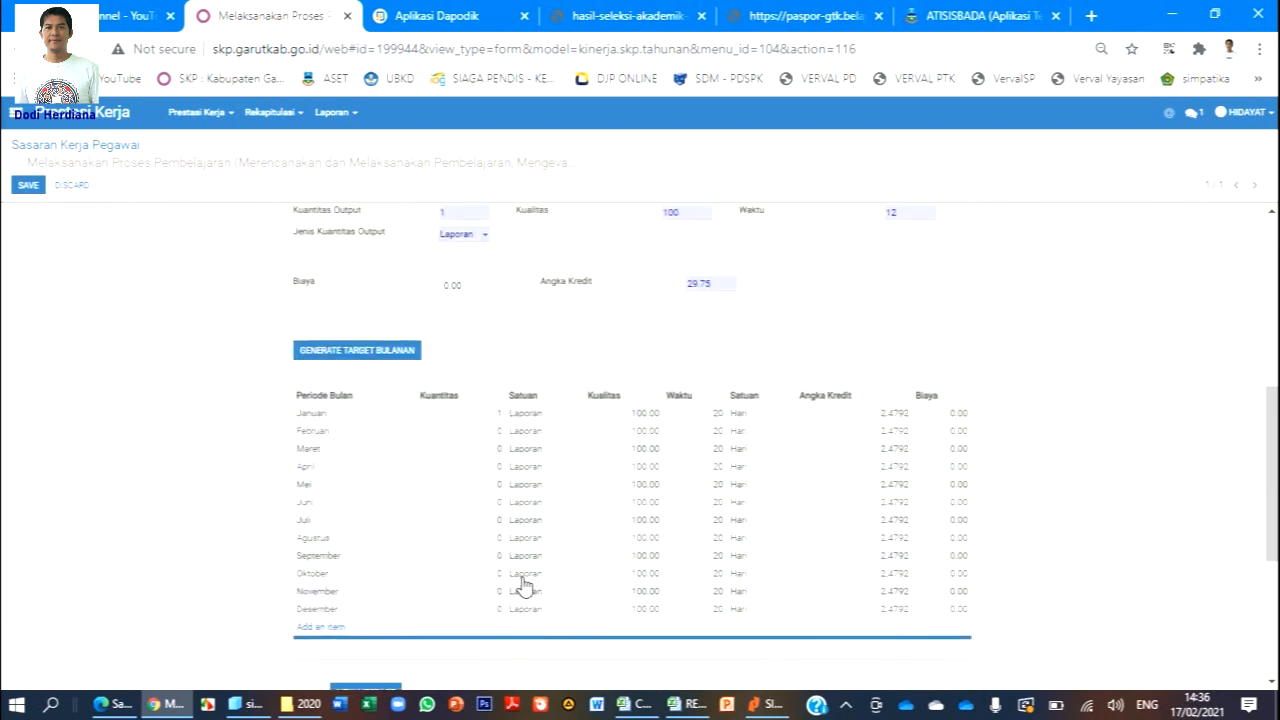
{"action": "left_click", "coordinate": [524, 418]}
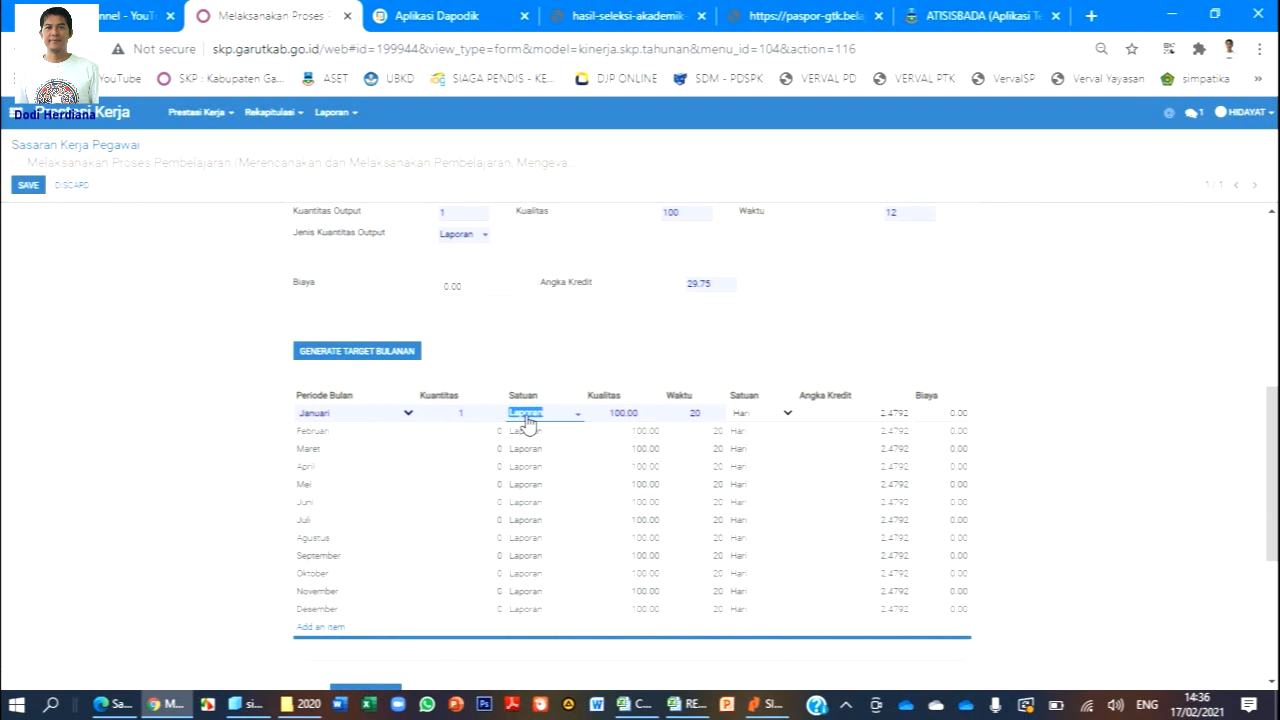
{"action": "type", "text": "DRAFT"}
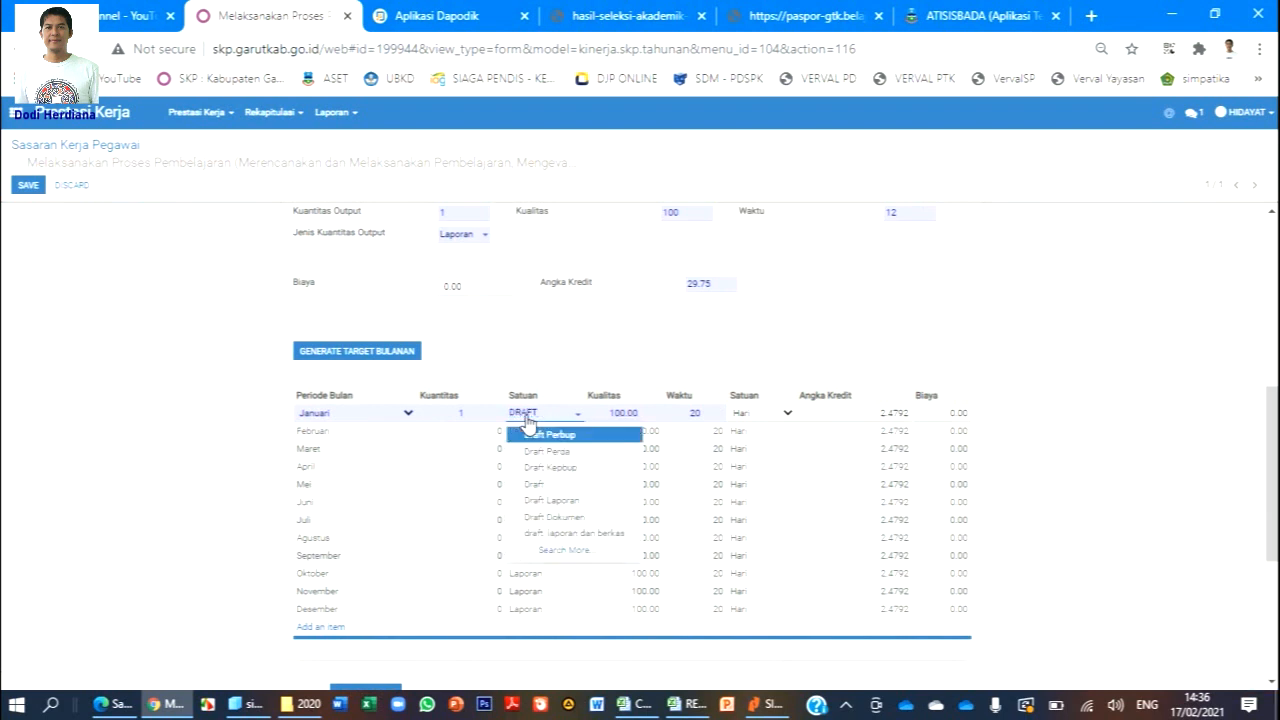
{"action": "left_click", "coordinate": [560, 500]}
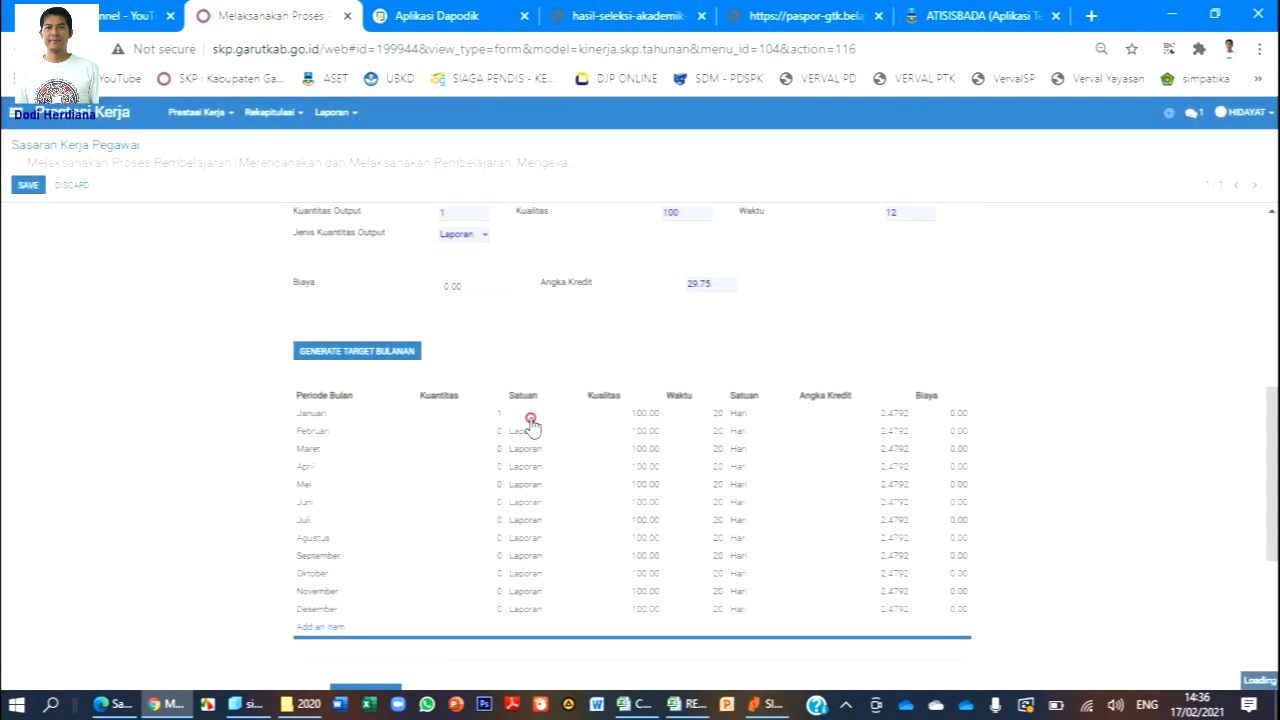
{"action": "left_click", "coordinate": [532, 418]}
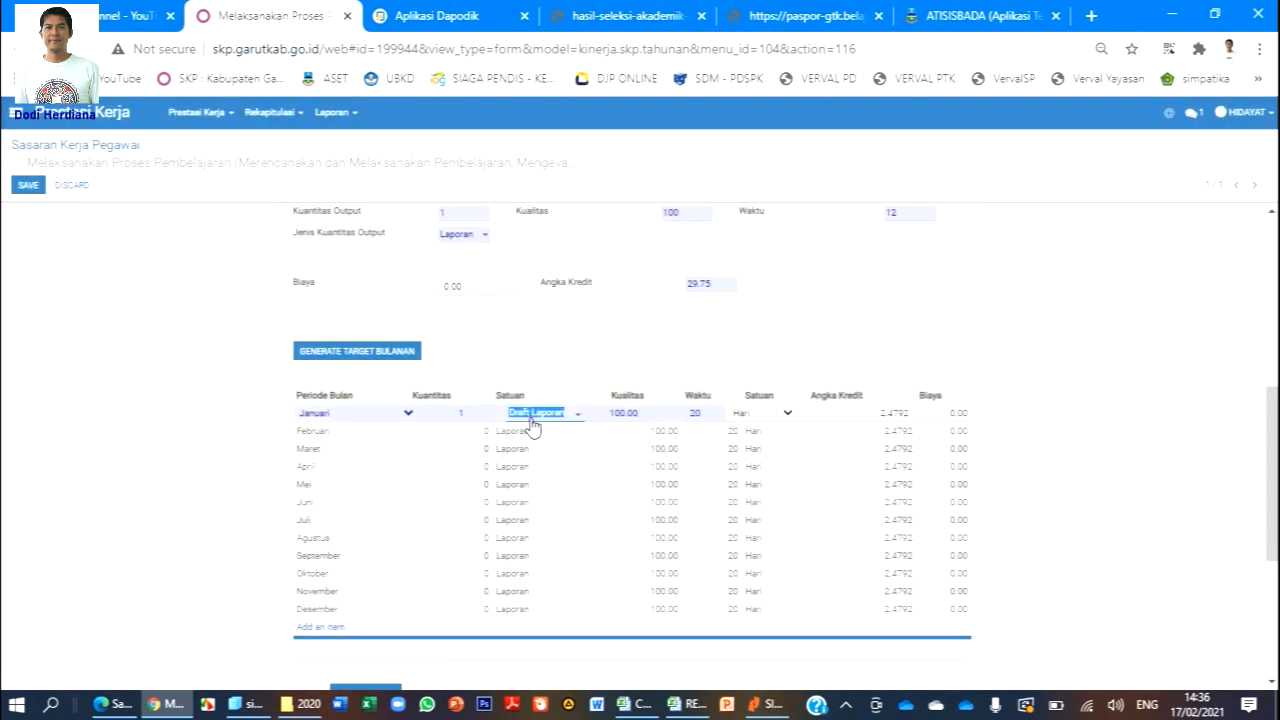
Enter Kuantitas 1 for the Februari and Maret monthly targets.
{"action": "left_click", "coordinate": [480, 432]}
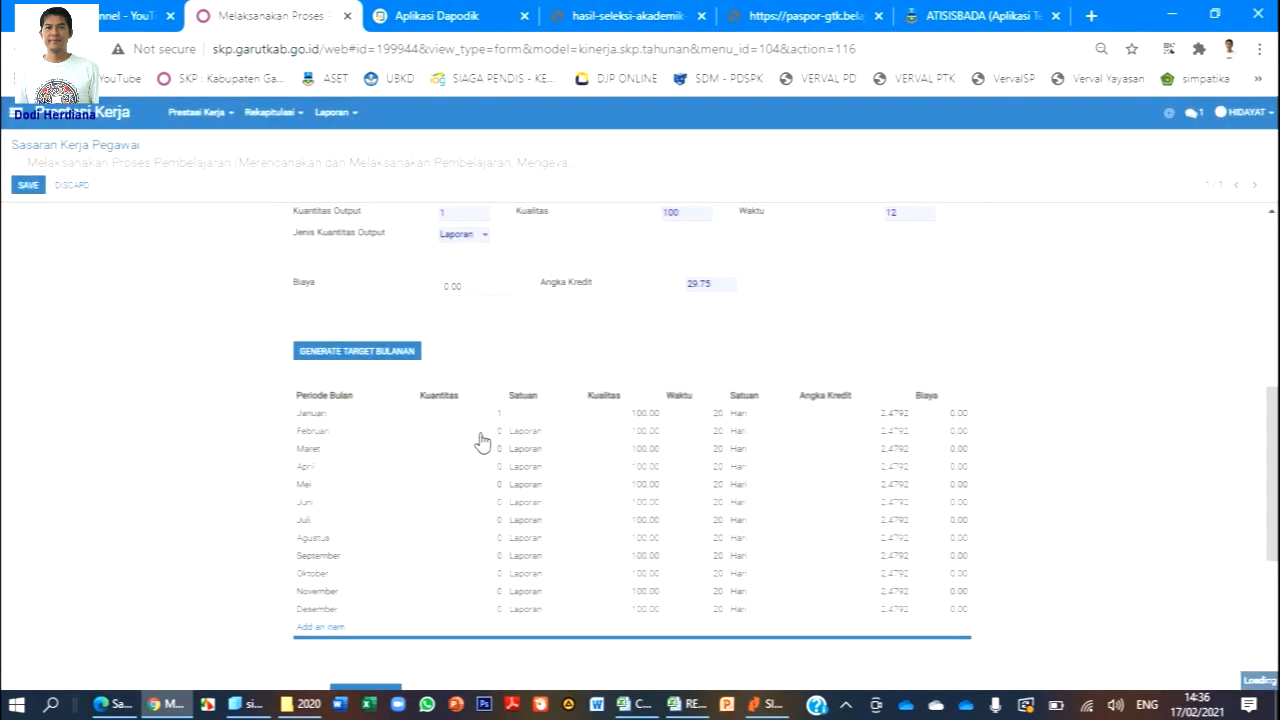
{"action": "type", "text": "1"}
{"action": "left_click", "coordinate": [480, 455]}
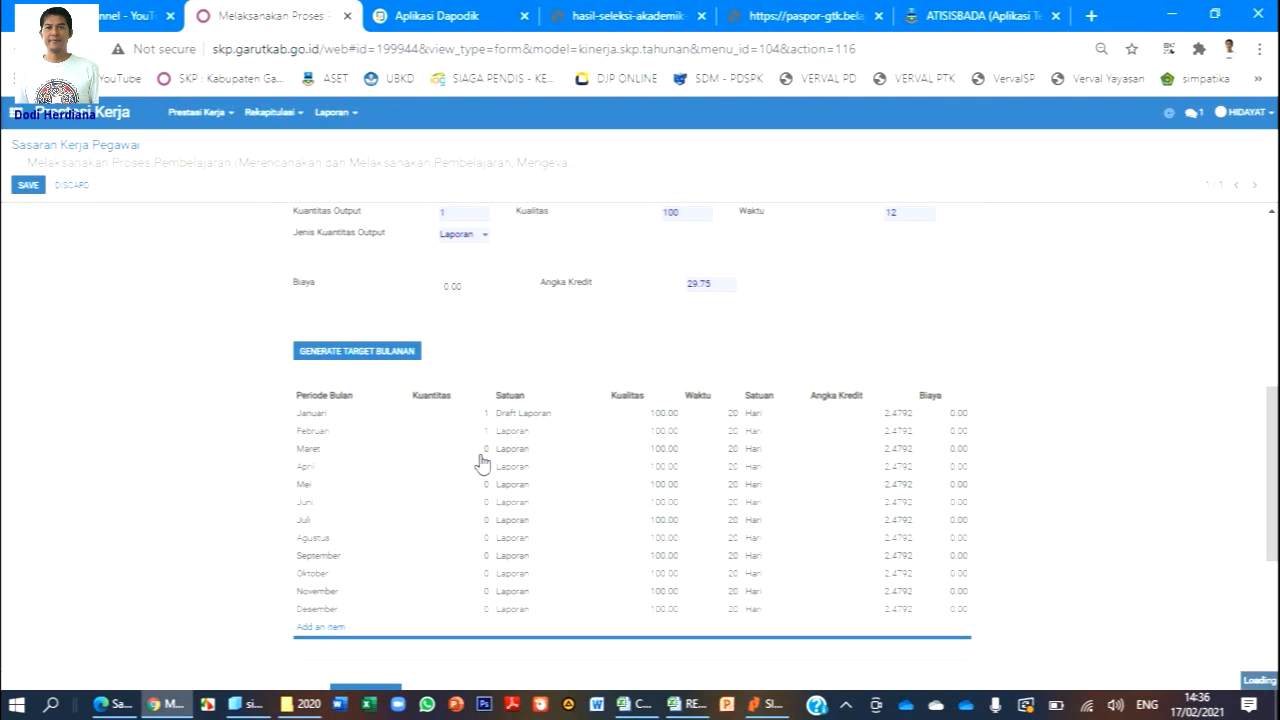
{"action": "type", "text": "1"}
{"action": "left_click", "coordinate": [476, 483]}
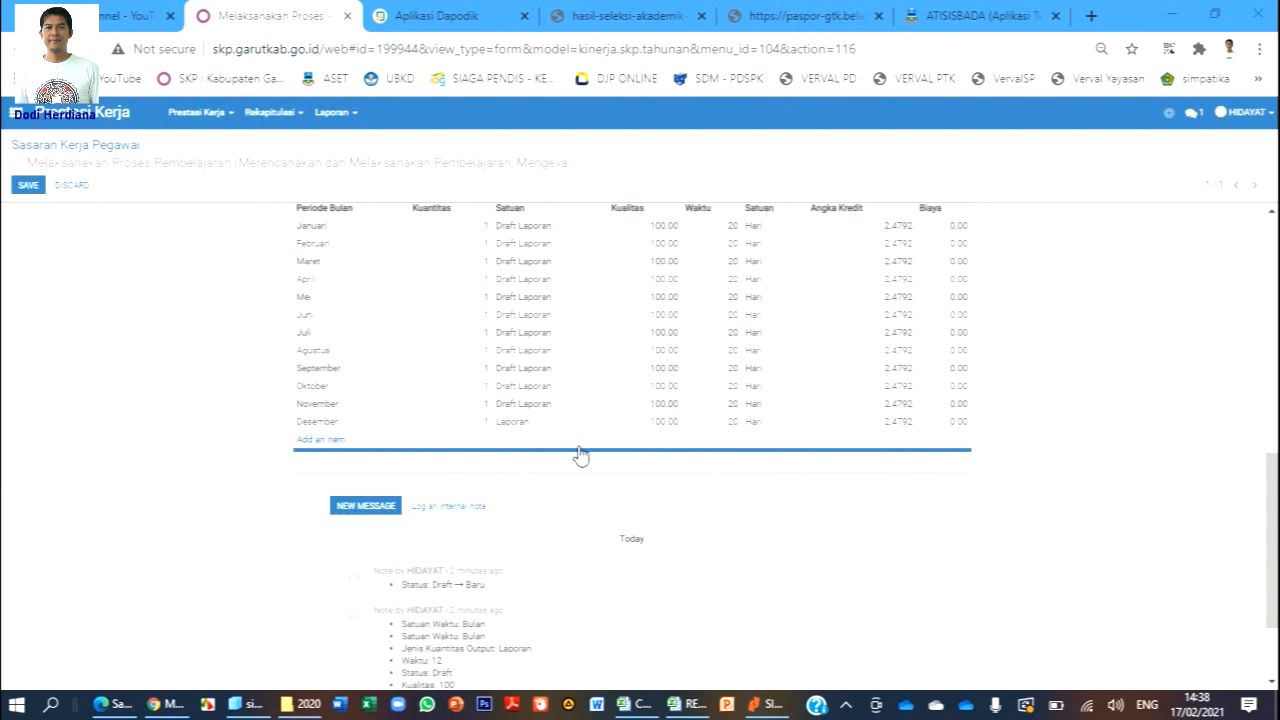
{"action": "scroll", "coordinate": [580, 457], "scroll_direction": "up", "scroll_amount": 2}
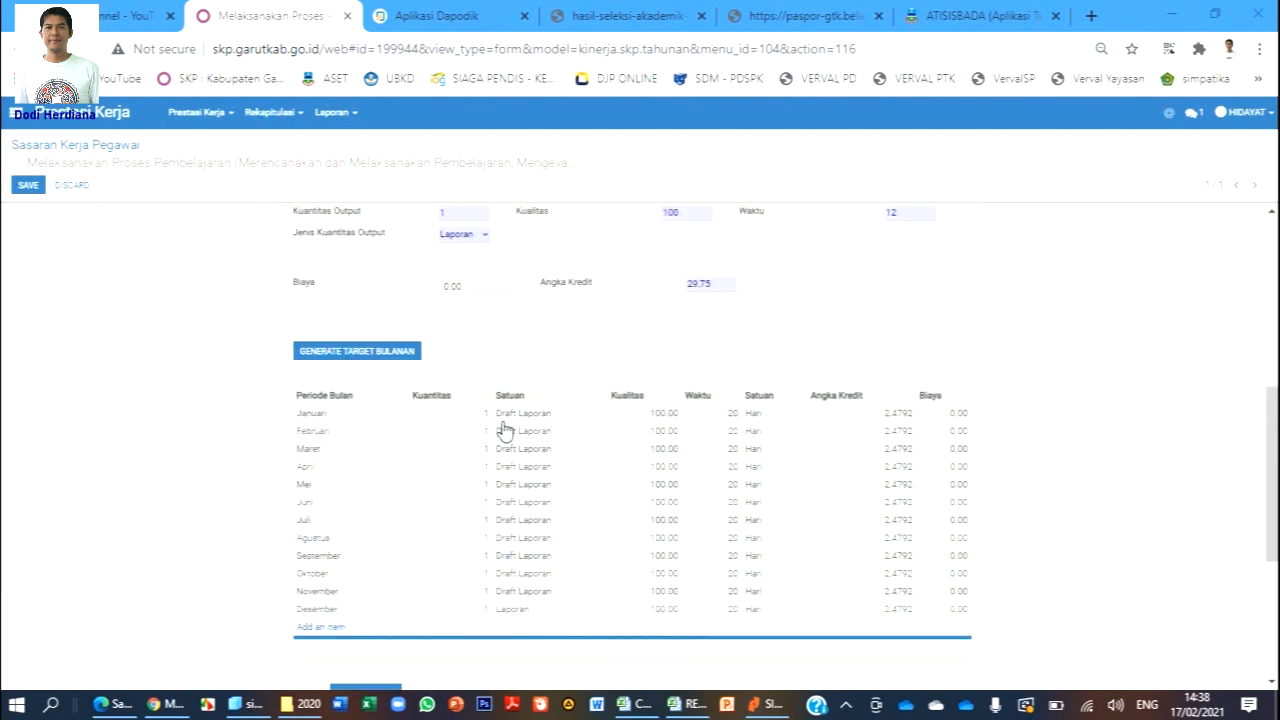
{"action": "scroll", "coordinate": [500, 360], "scroll_direction": "up", "scroll_amount": 1}
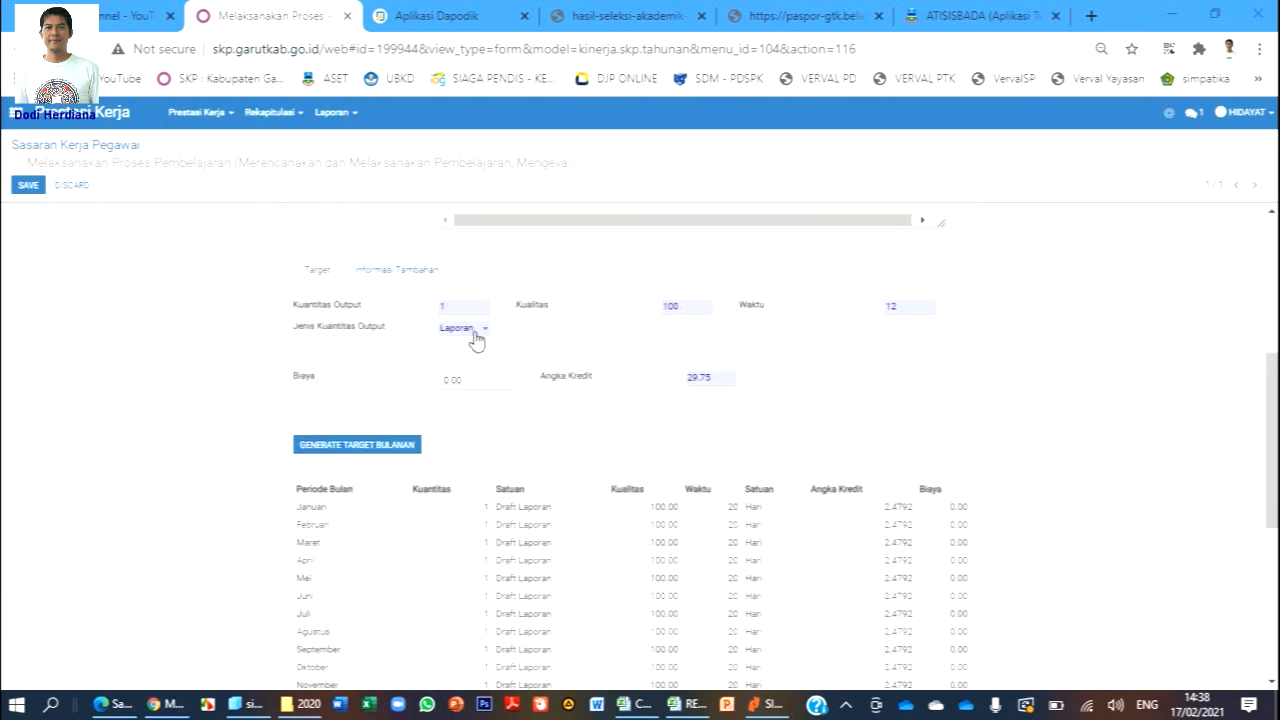
{"action": "scroll", "coordinate": [490, 345], "scroll_direction": "down", "scroll_amount": 2}
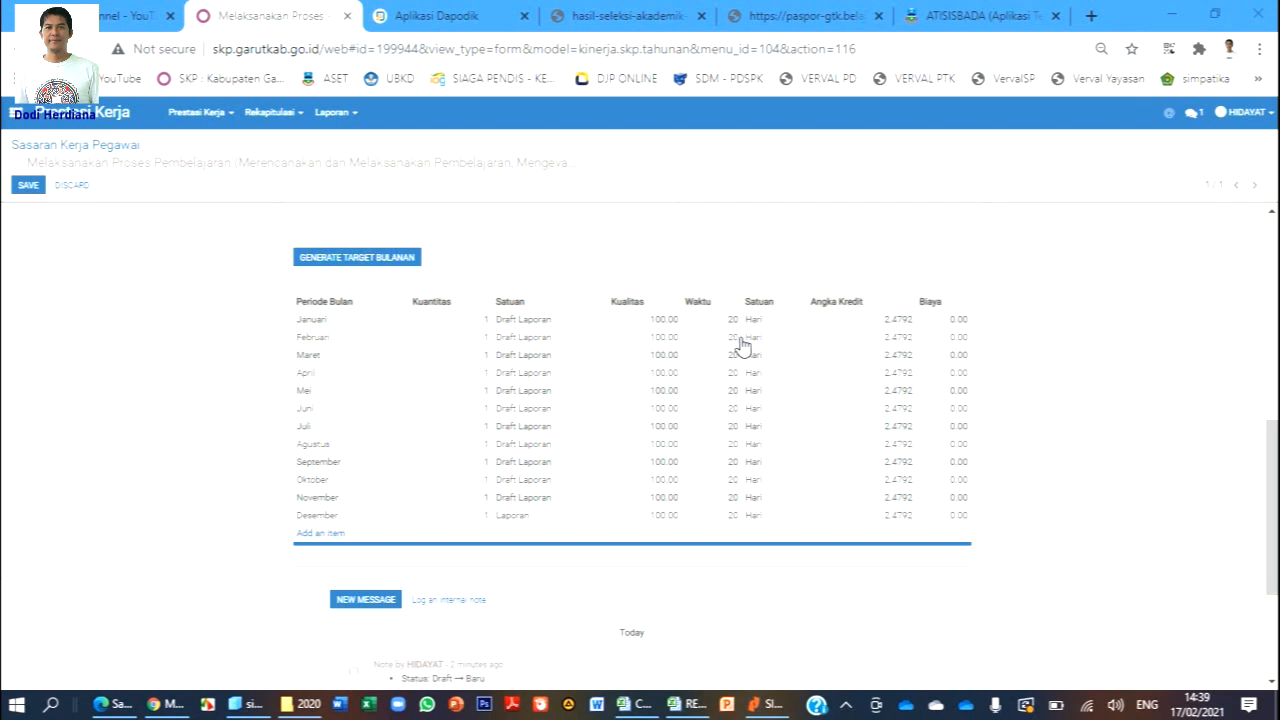
Set Waktu for Februari to Juli to 19, 21, 22, 19, 21 and 21 days.
{"action": "left_click", "coordinate": [735, 339]}
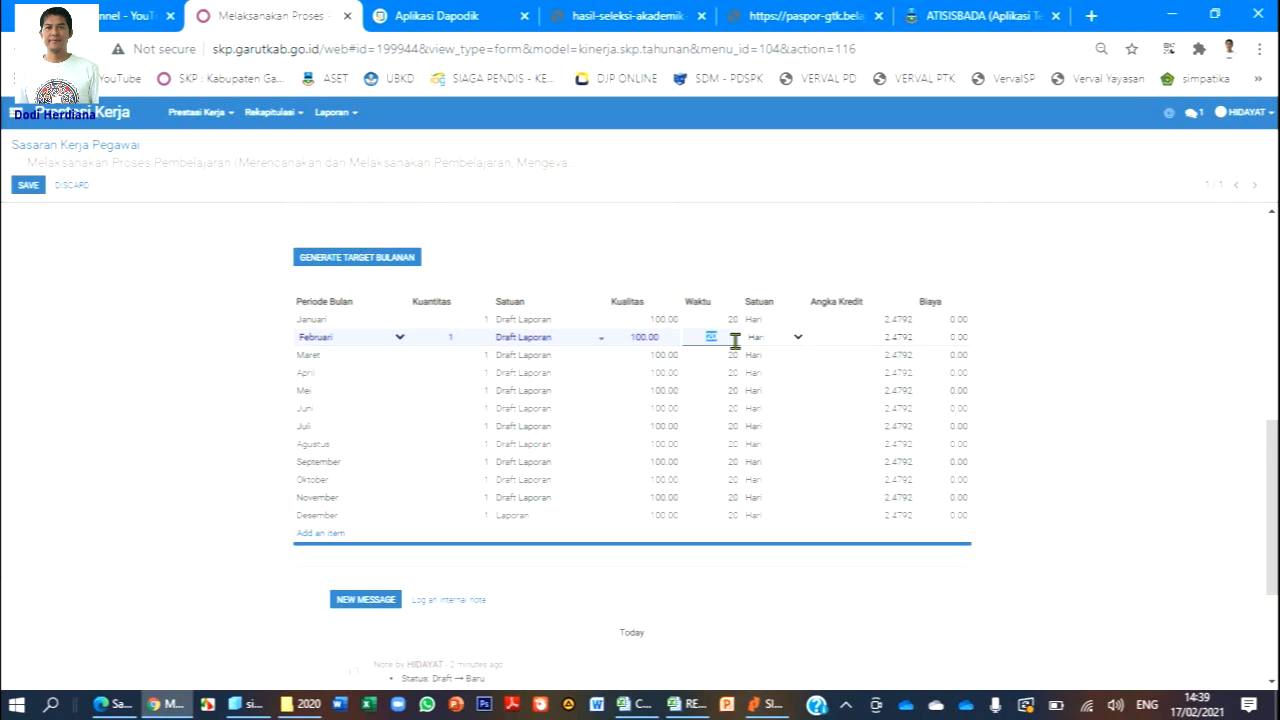
{"action": "type", "text": "19"}
{"action": "left_click", "coordinate": [733, 362]}
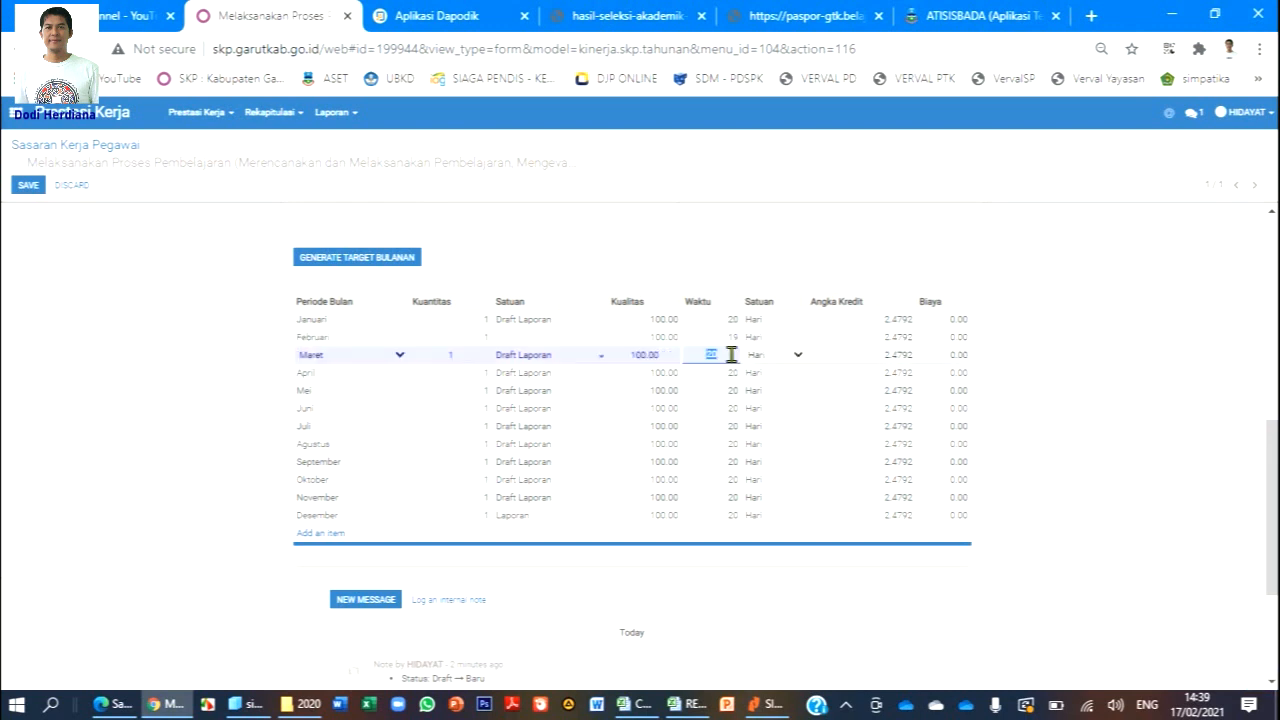
{"action": "type", "text": "21"}
{"action": "left_click", "coordinate": [733, 383]}
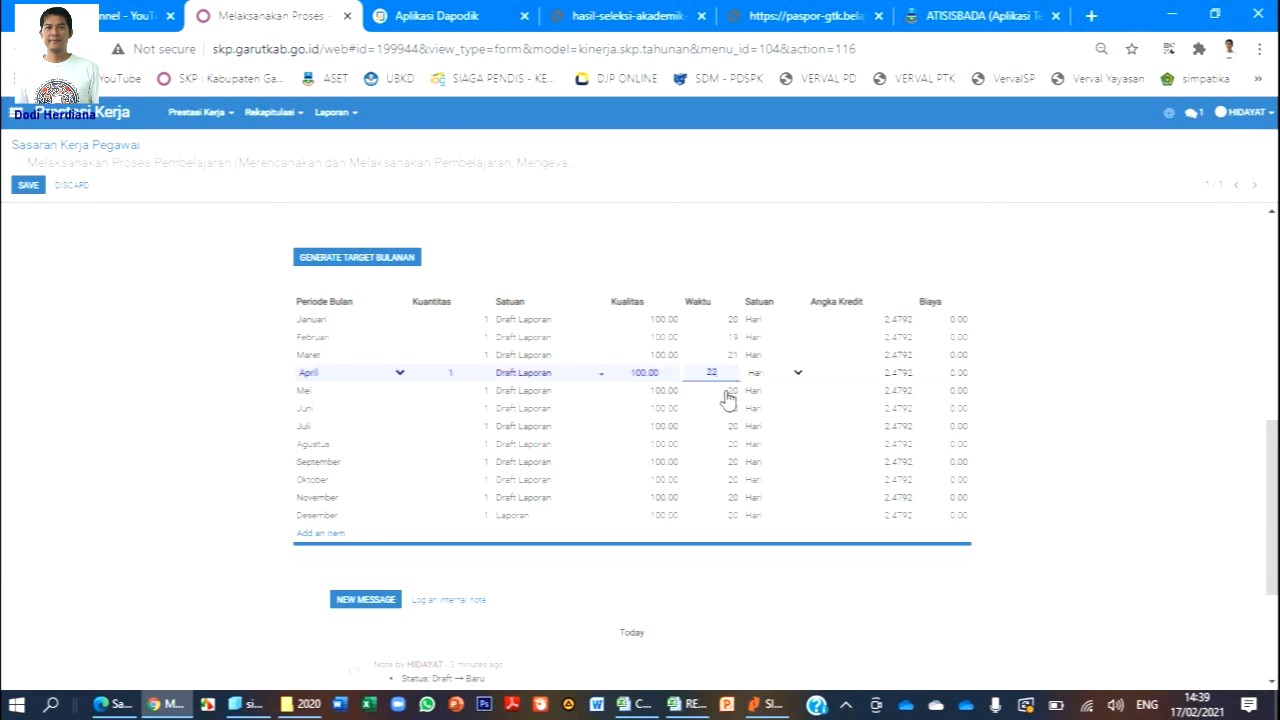
{"action": "left_click", "coordinate": [727, 399]}
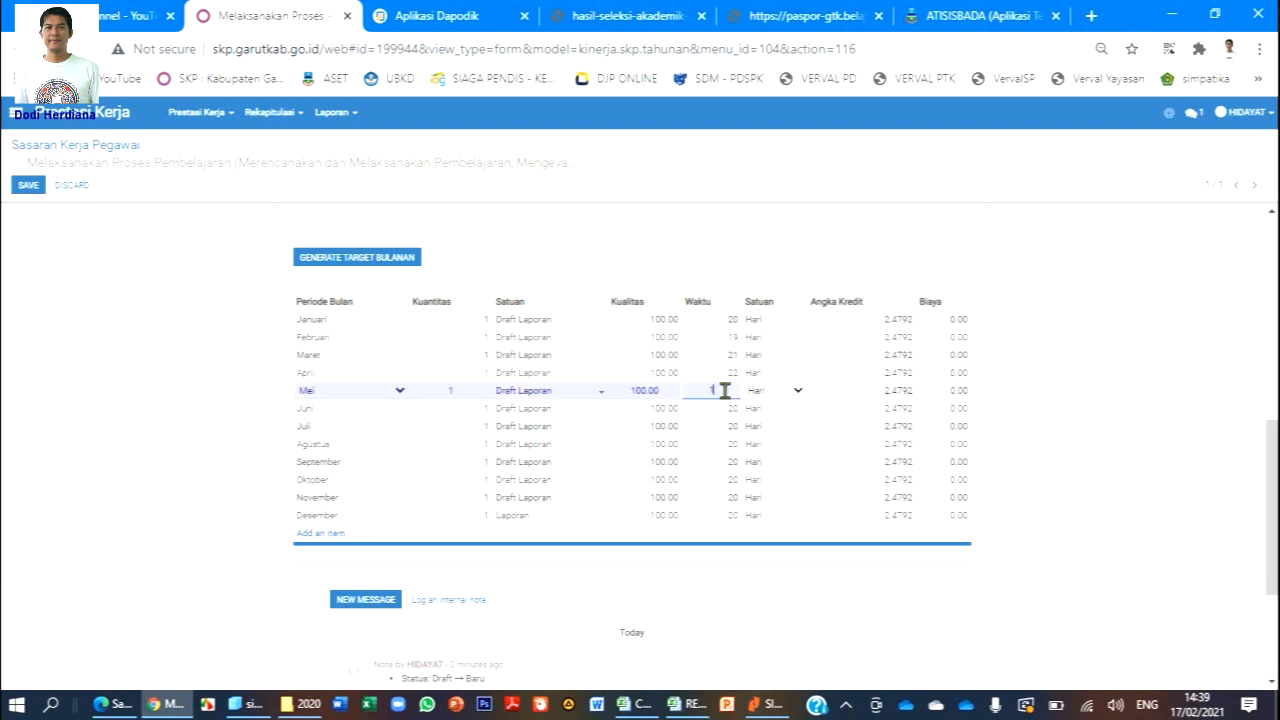
{"action": "left_click", "coordinate": [718, 415]}
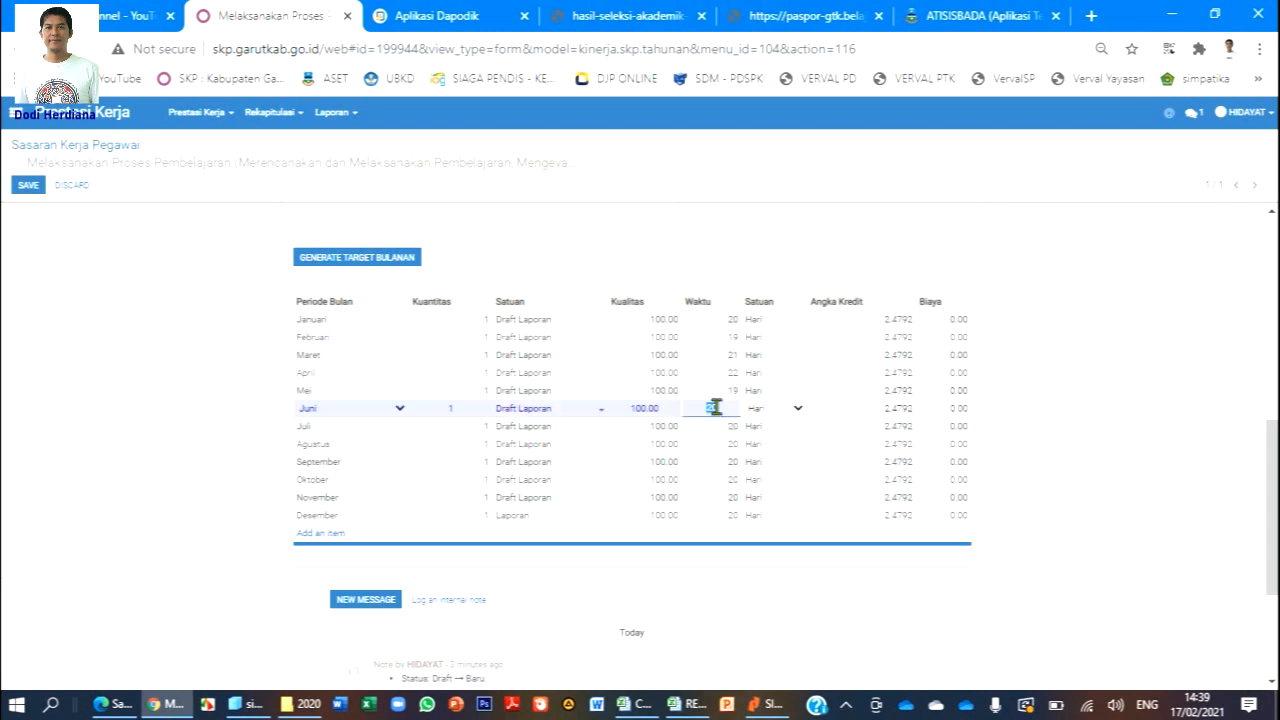
{"action": "left_click", "coordinate": [717, 430]}
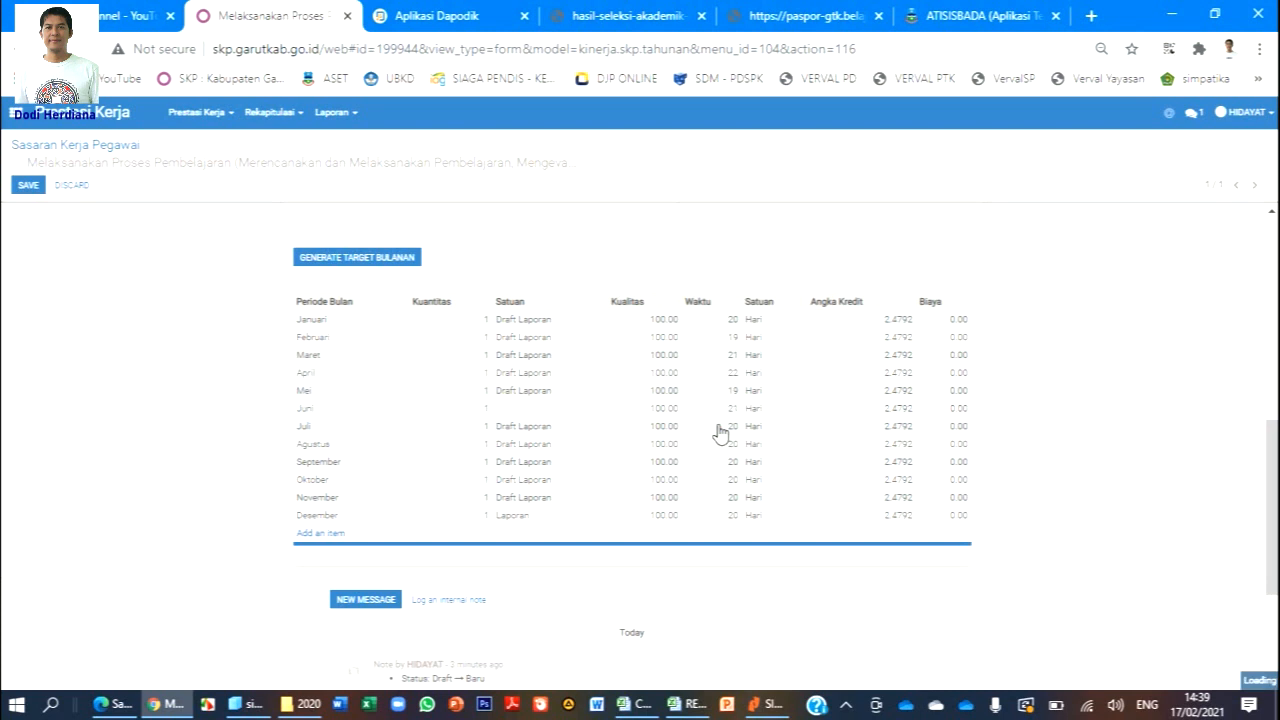
{"action": "type", "text": "21"}
{"action": "left_click", "coordinate": [716, 446]}
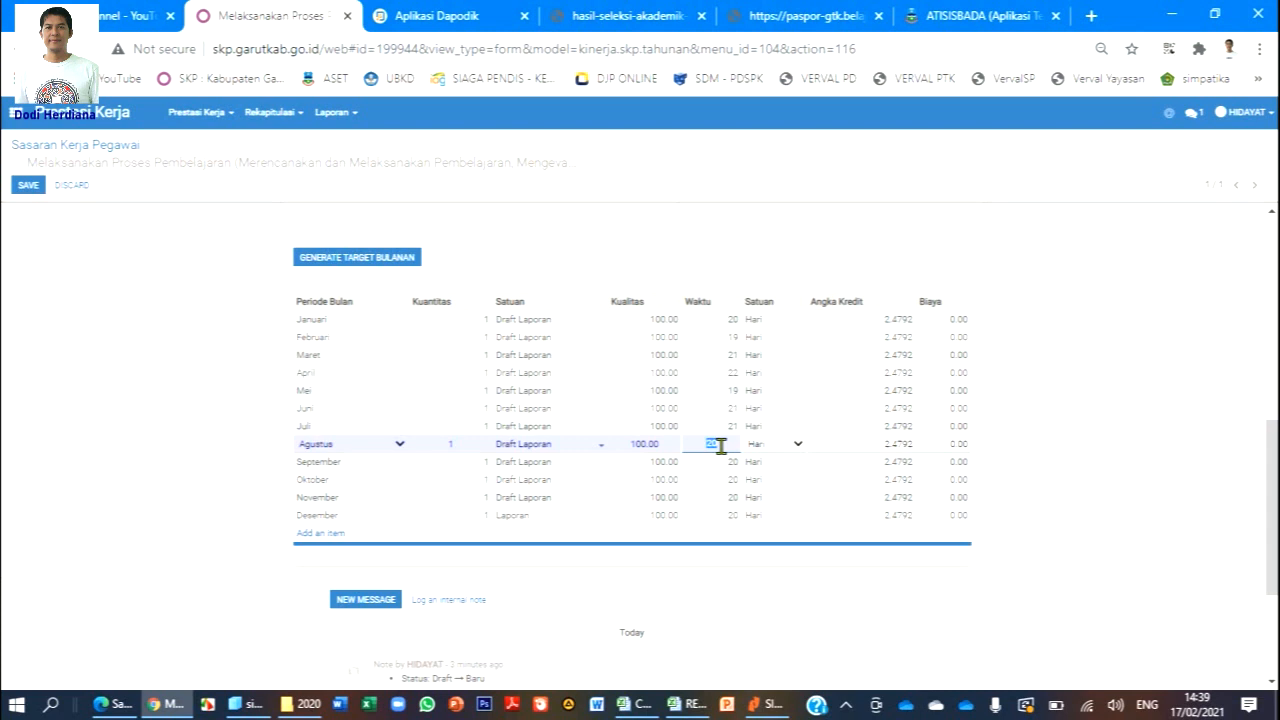
Change September through November to 22 working days and Desember to 23.
{"action": "left_click", "coordinate": [709, 472]}
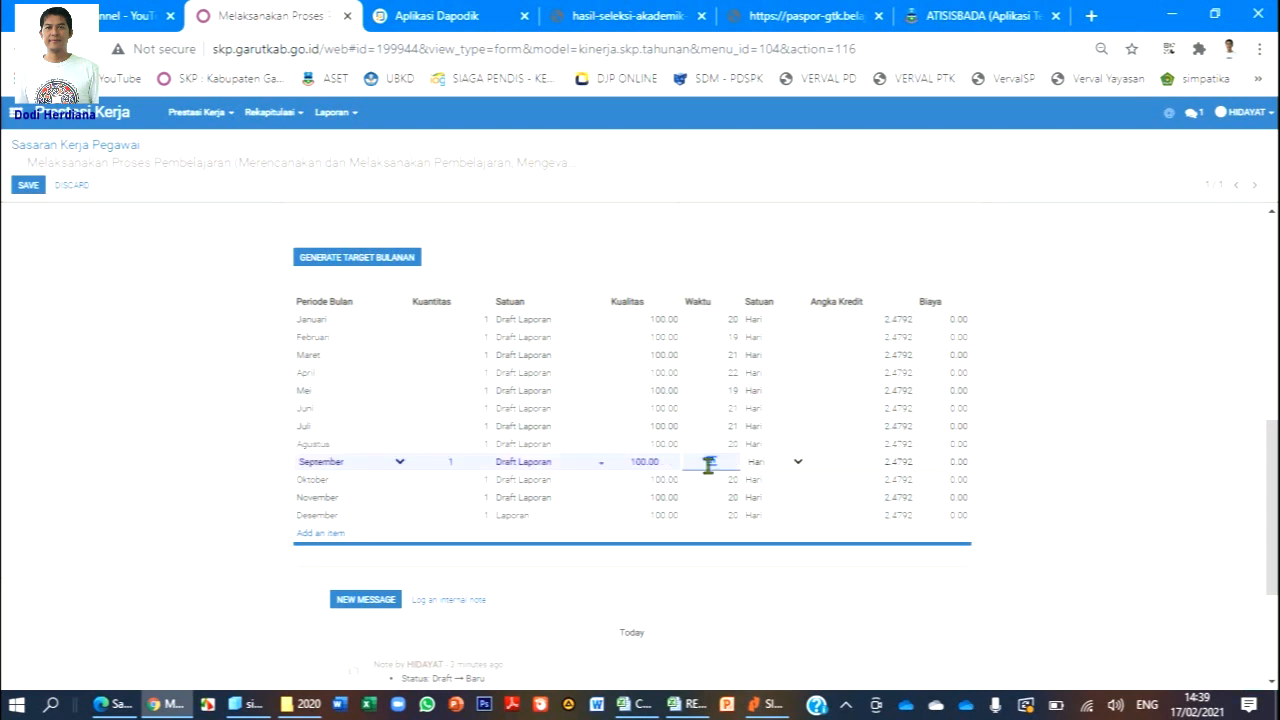
{"action": "type", "text": "22"}
{"action": "left_click", "coordinate": [726, 503]}
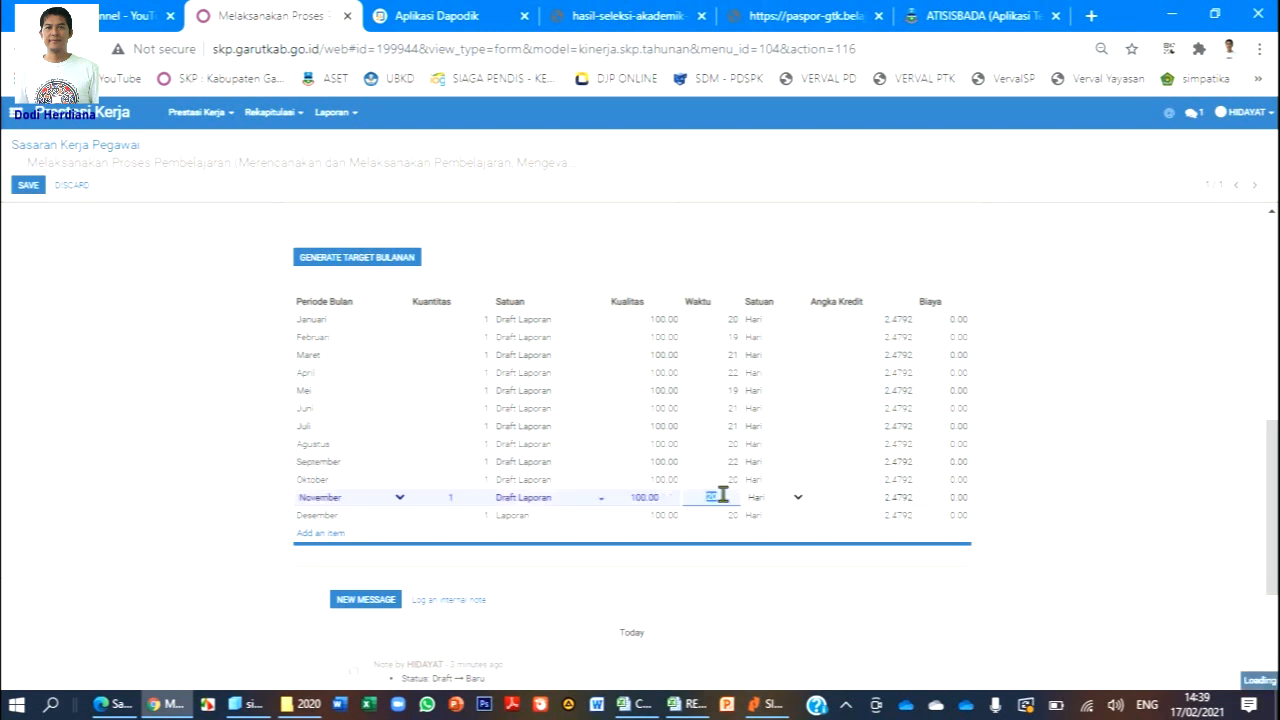
{"action": "type", "text": "22"}
{"action": "left_click", "coordinate": [722, 518]}
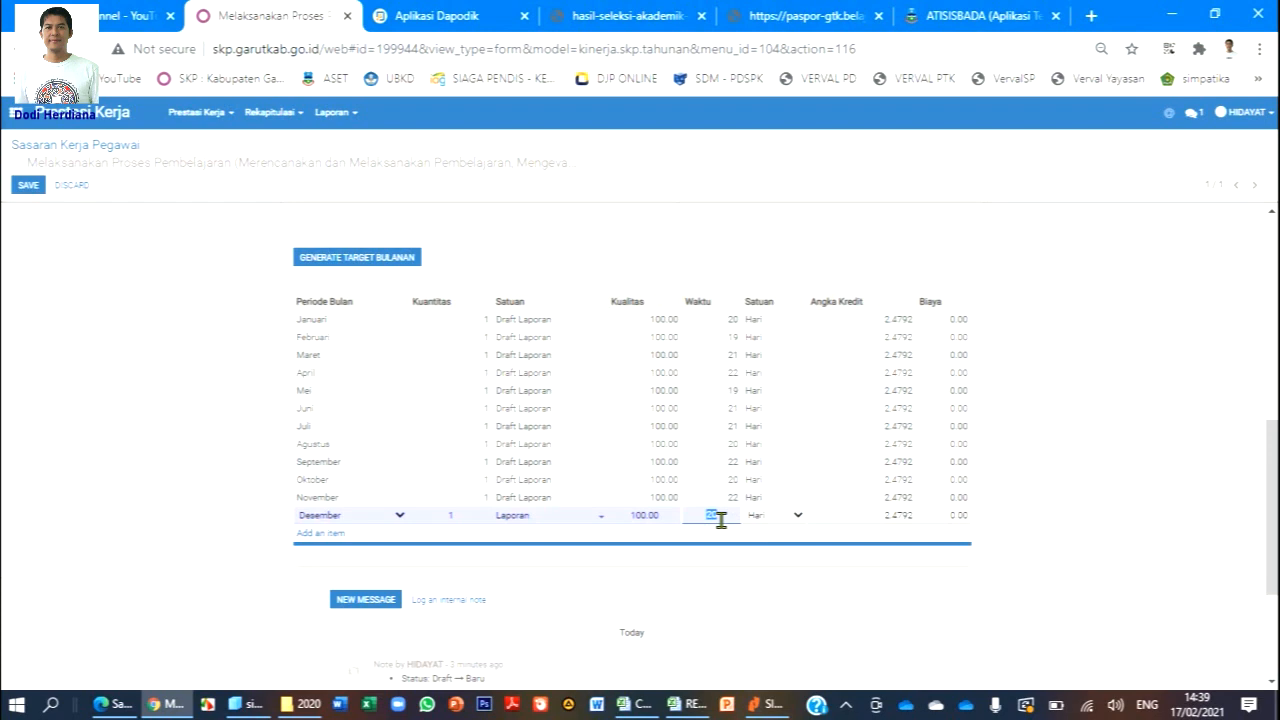
{"action": "type", "text": "23"}
{"action": "left_click", "coordinate": [946, 240]}
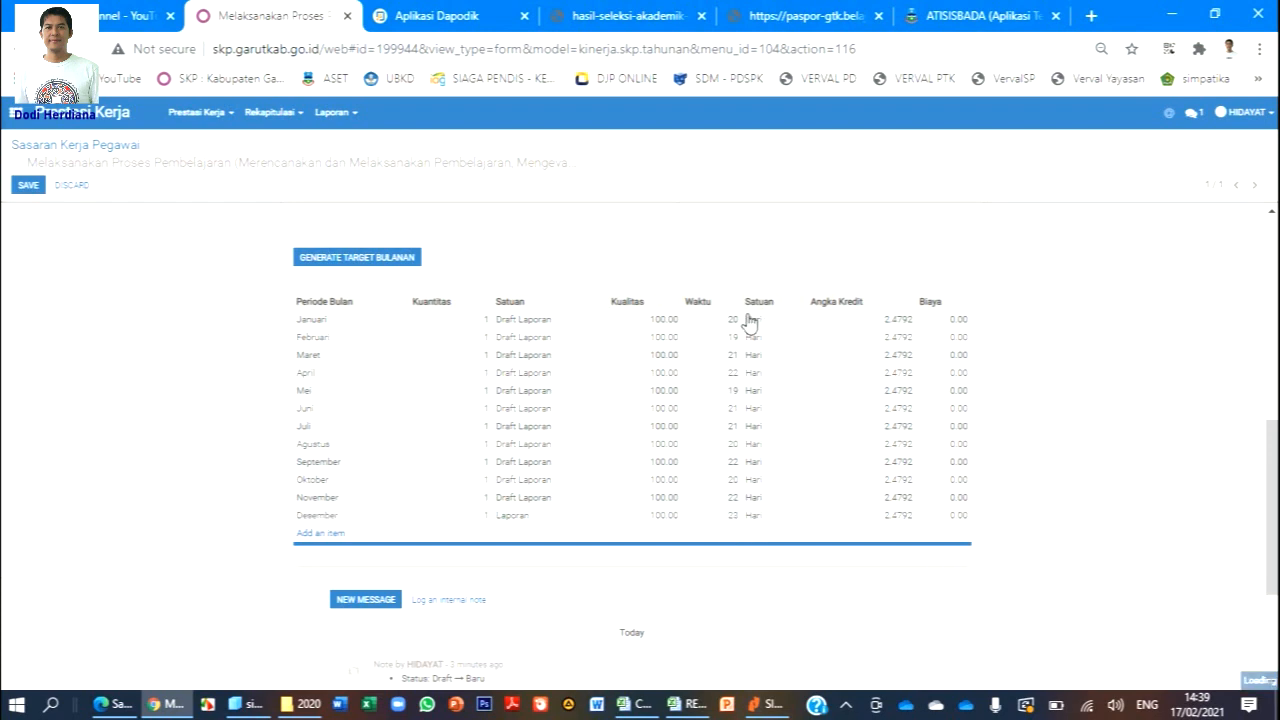
{"action": "scroll", "coordinate": [797, 350], "scroll_direction": "down", "scroll_amount": 1}
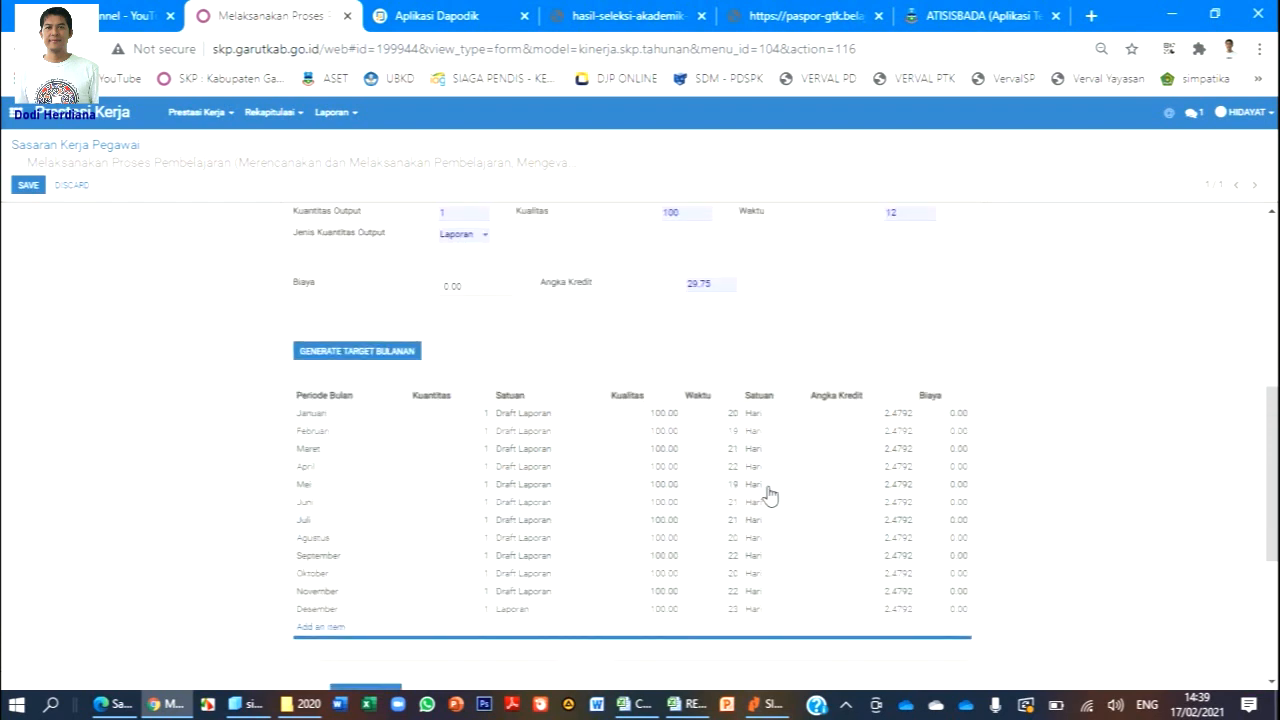
{"action": "scroll", "coordinate": [766, 494], "scroll_direction": "down", "scroll_amount": 1}
{"action": "scroll", "coordinate": [726, 437], "scroll_direction": "down", "scroll_amount": 1}
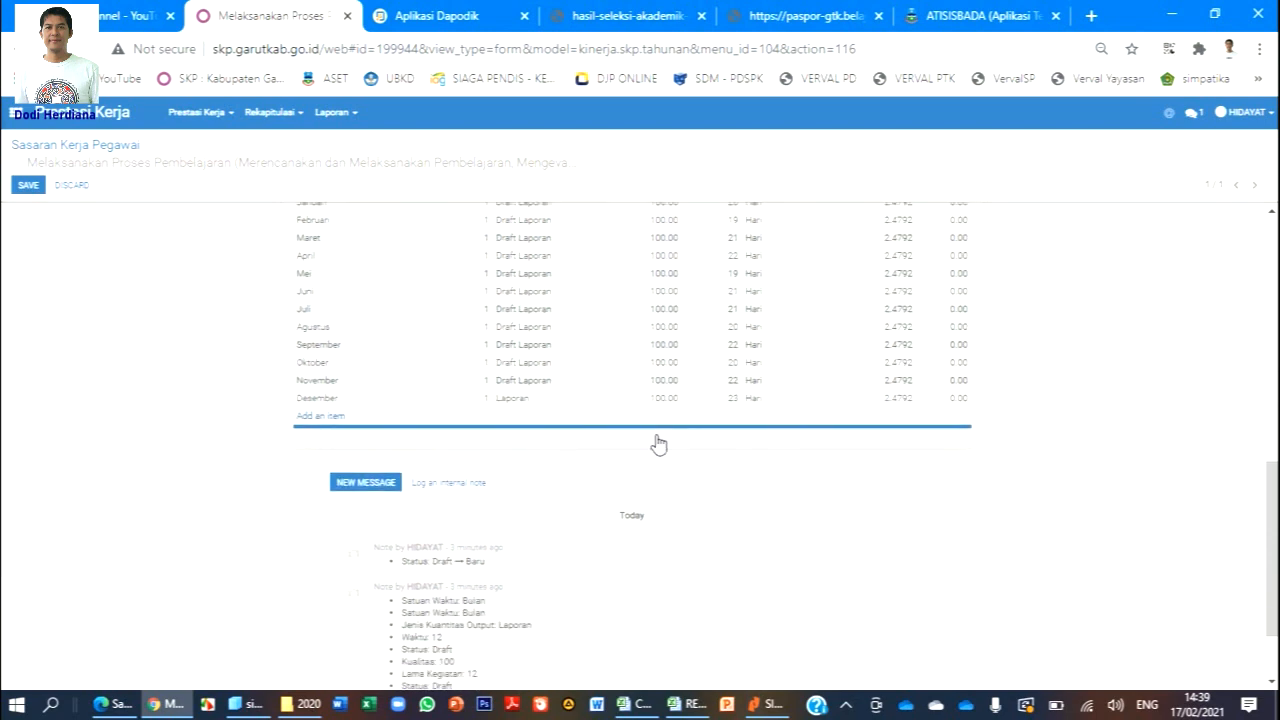
{"action": "scroll", "coordinate": [656, 443], "scroll_direction": "up", "scroll_amount": 6}
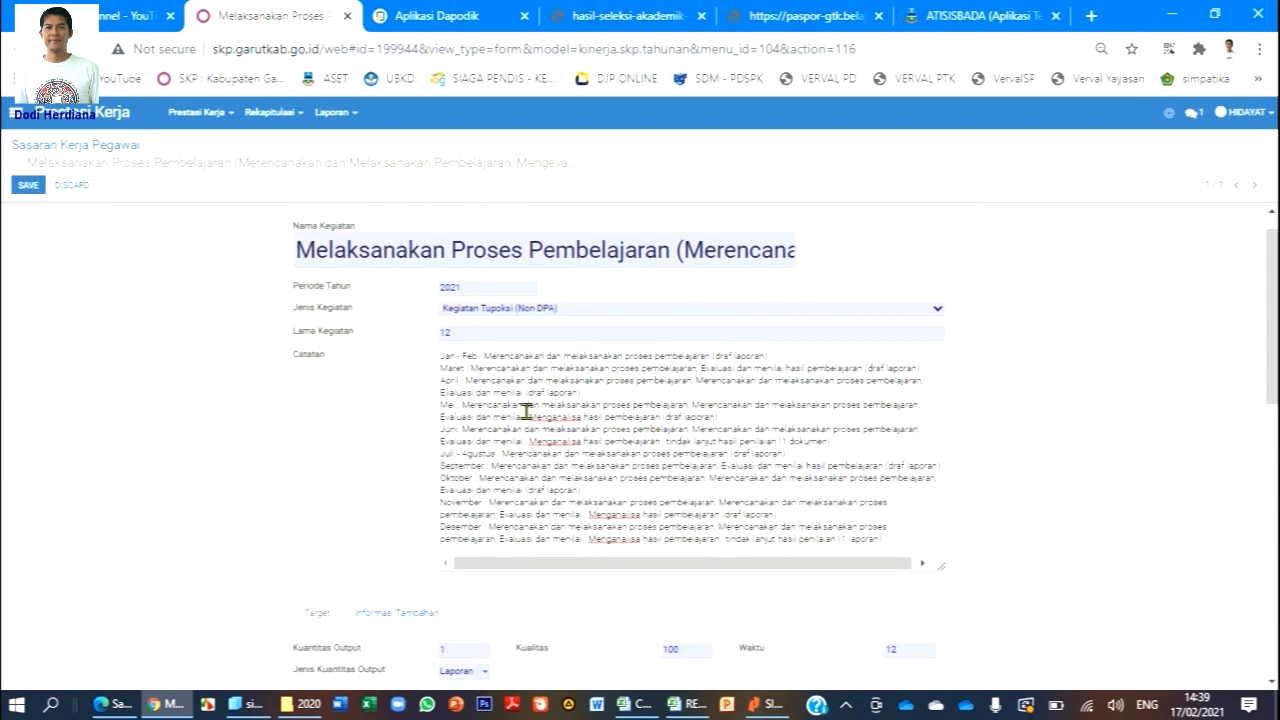
{"action": "scroll", "coordinate": [980, 428], "scroll_direction": "down", "scroll_amount": 2}
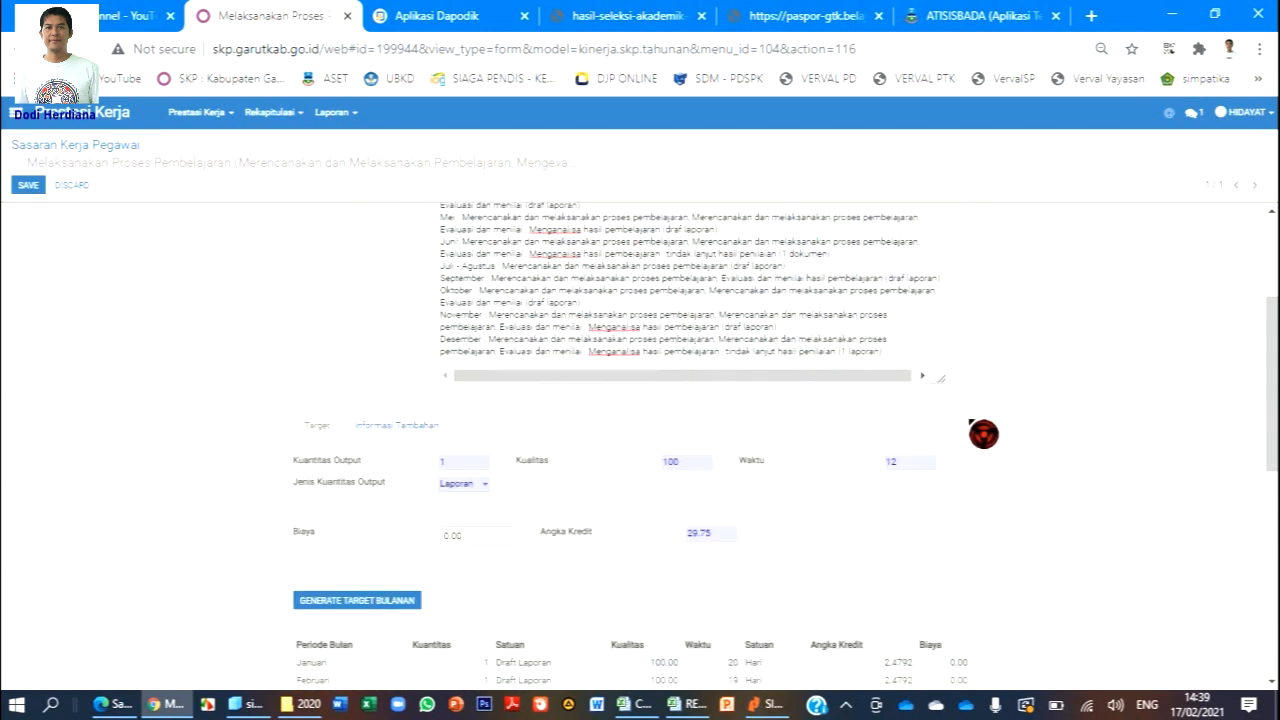
{"action": "scroll", "coordinate": [984, 433], "scroll_direction": "down", "scroll_amount": 2}
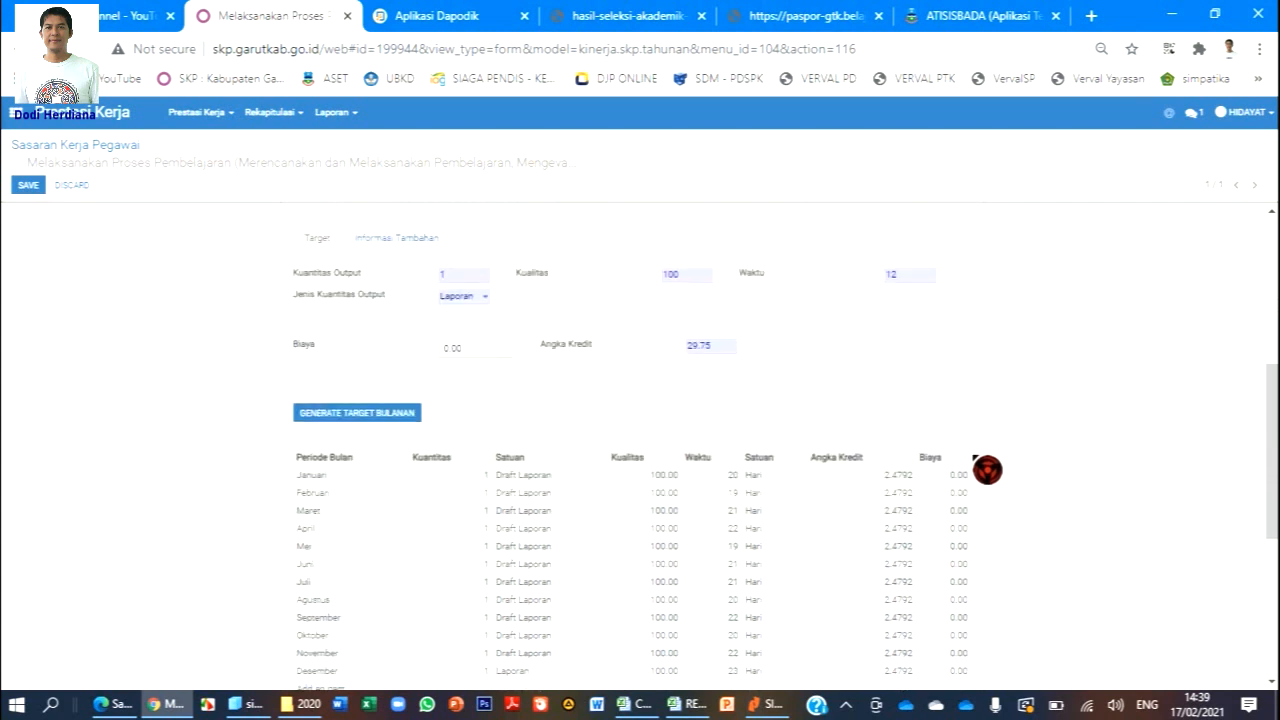
{"action": "scroll", "coordinate": [987, 469], "scroll_direction": "down", "scroll_amount": 1}
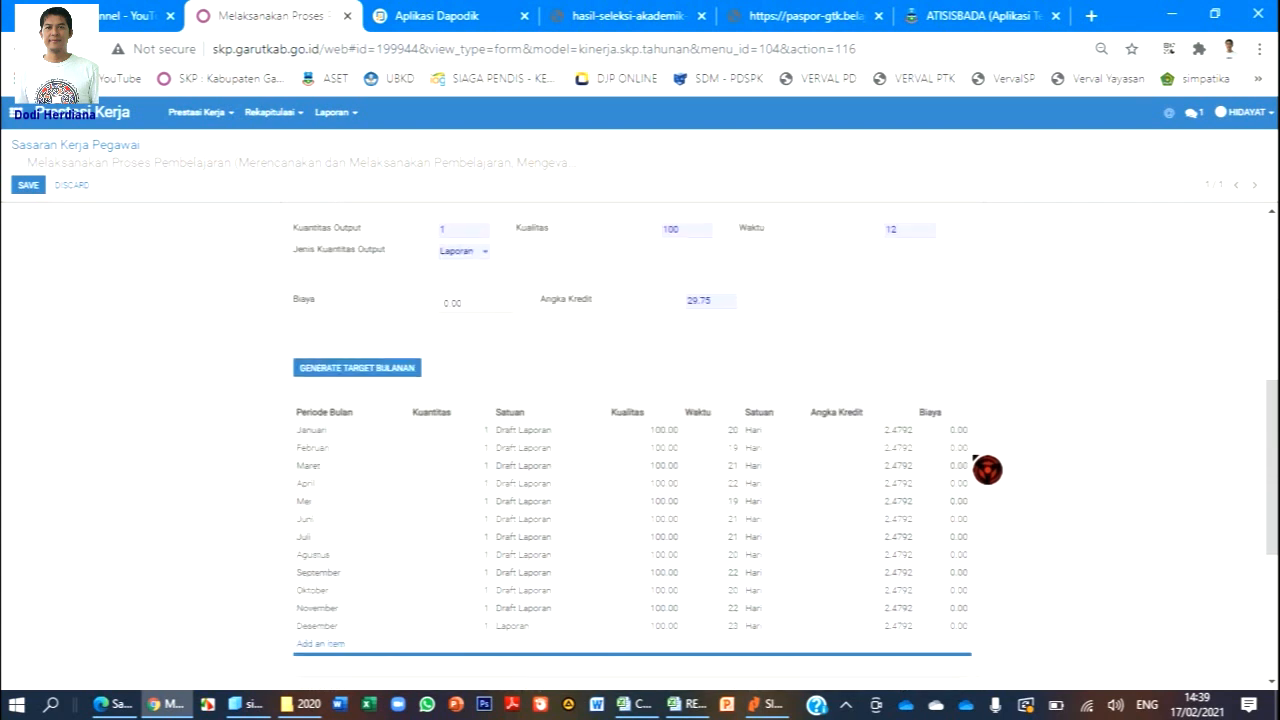
{"action": "scroll", "coordinate": [987, 469], "scroll_direction": "down", "scroll_amount": 1}
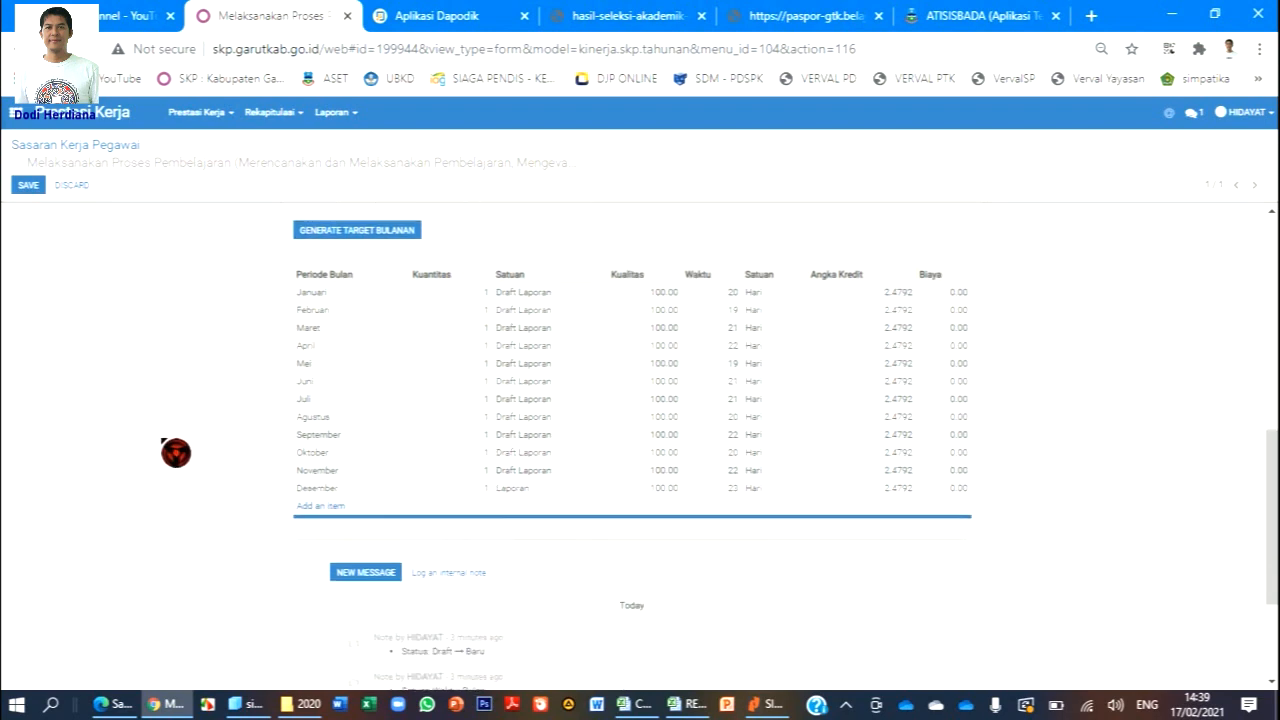
{"action": "scroll", "coordinate": [184, 430], "scroll_direction": "up", "scroll_amount": 2}
{"action": "scroll", "coordinate": [1120, 405], "scroll_direction": "down", "scroll_amount": 2}
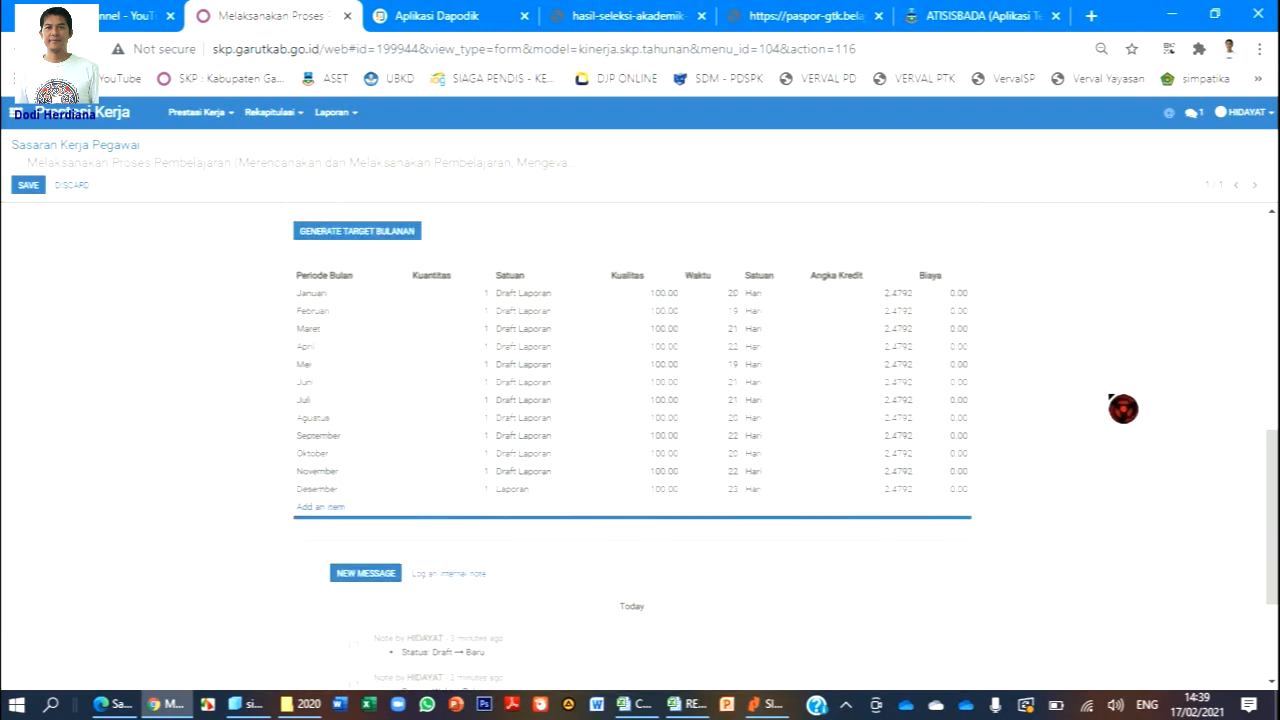
{"action": "scroll", "coordinate": [337, 300], "scroll_direction": "up", "scroll_amount": 1}
{"action": "scroll", "coordinate": [337, 300], "scroll_direction": "up", "scroll_amount": 5}
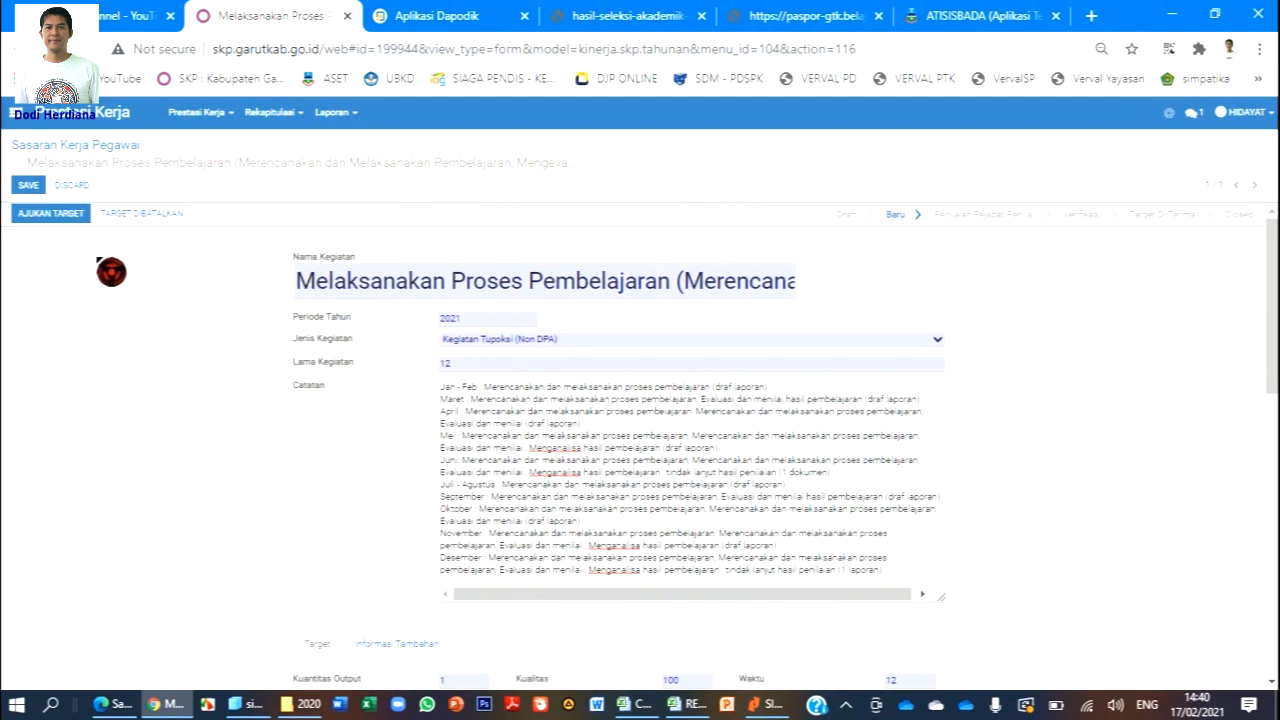
Save the Melaksanakan Proses Pembelajaran target and start a blank 2021 Sasaran Kerja Pegawai form.
{"action": "left_click", "coordinate": [29, 187]}
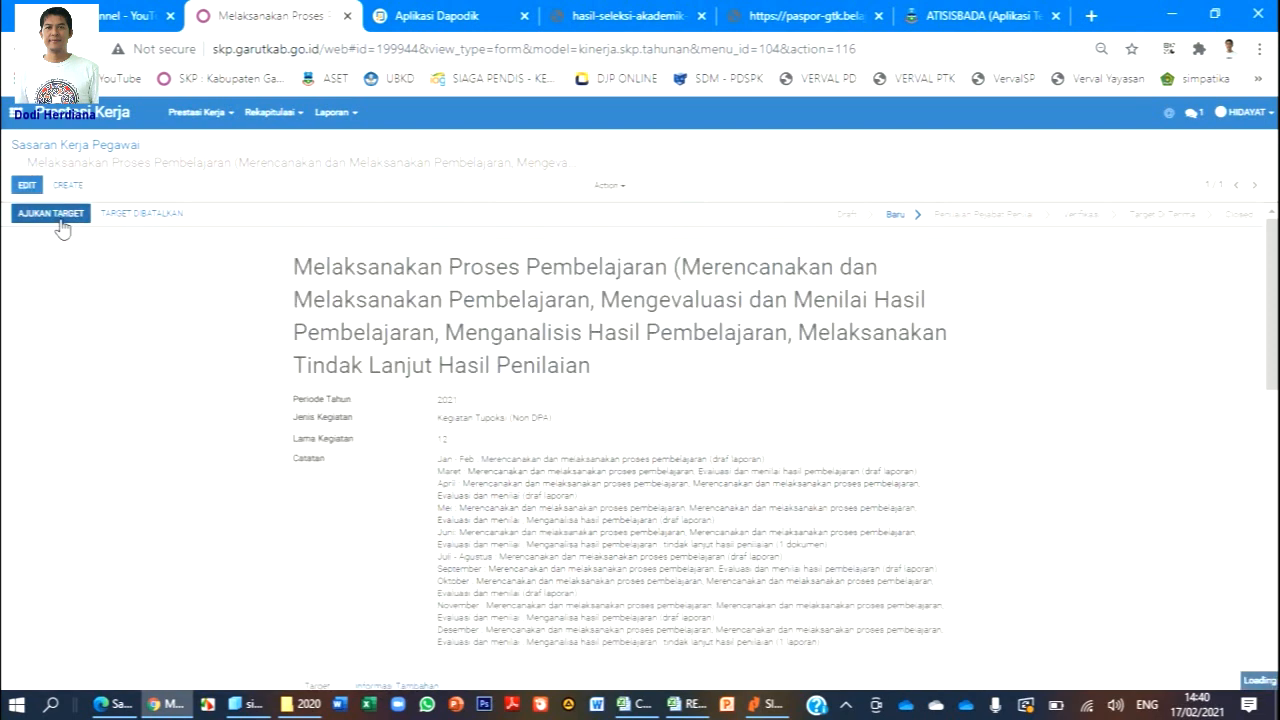
{"action": "scroll", "coordinate": [750, 300], "scroll_direction": "down", "scroll_amount": 7}
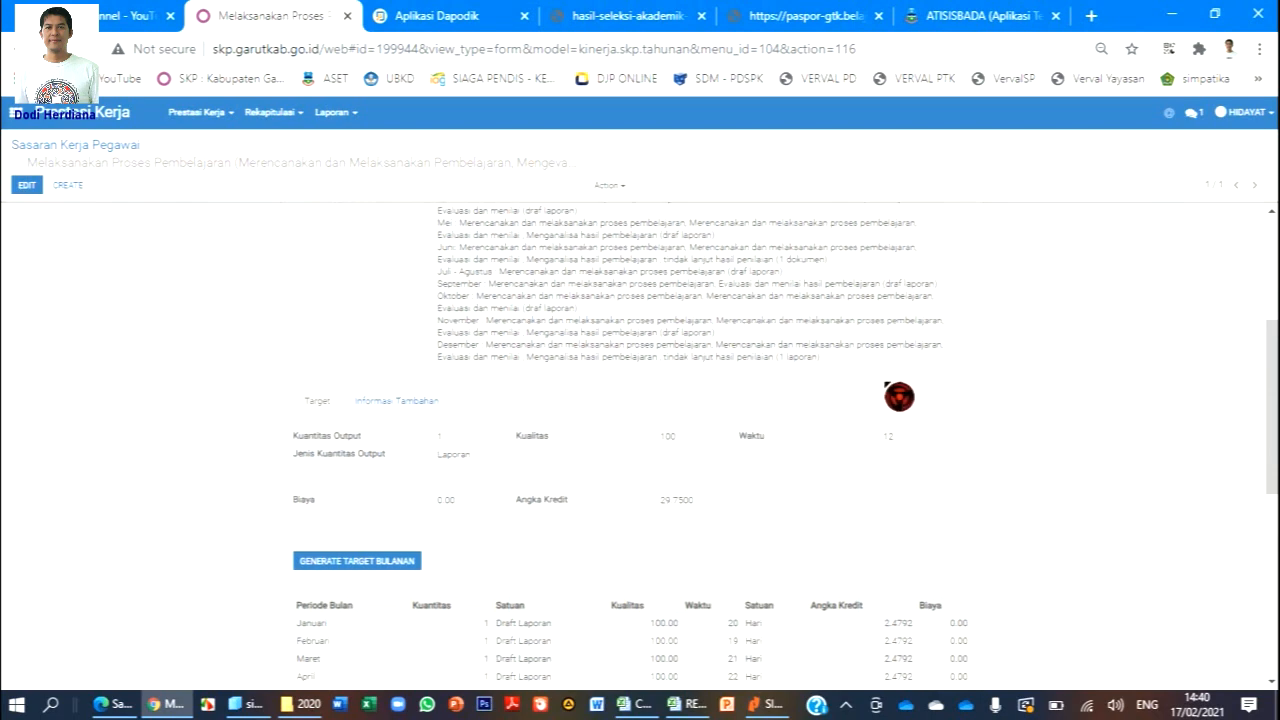
{"action": "scroll", "coordinate": [560, 379], "scroll_direction": "up", "scroll_amount": 1}
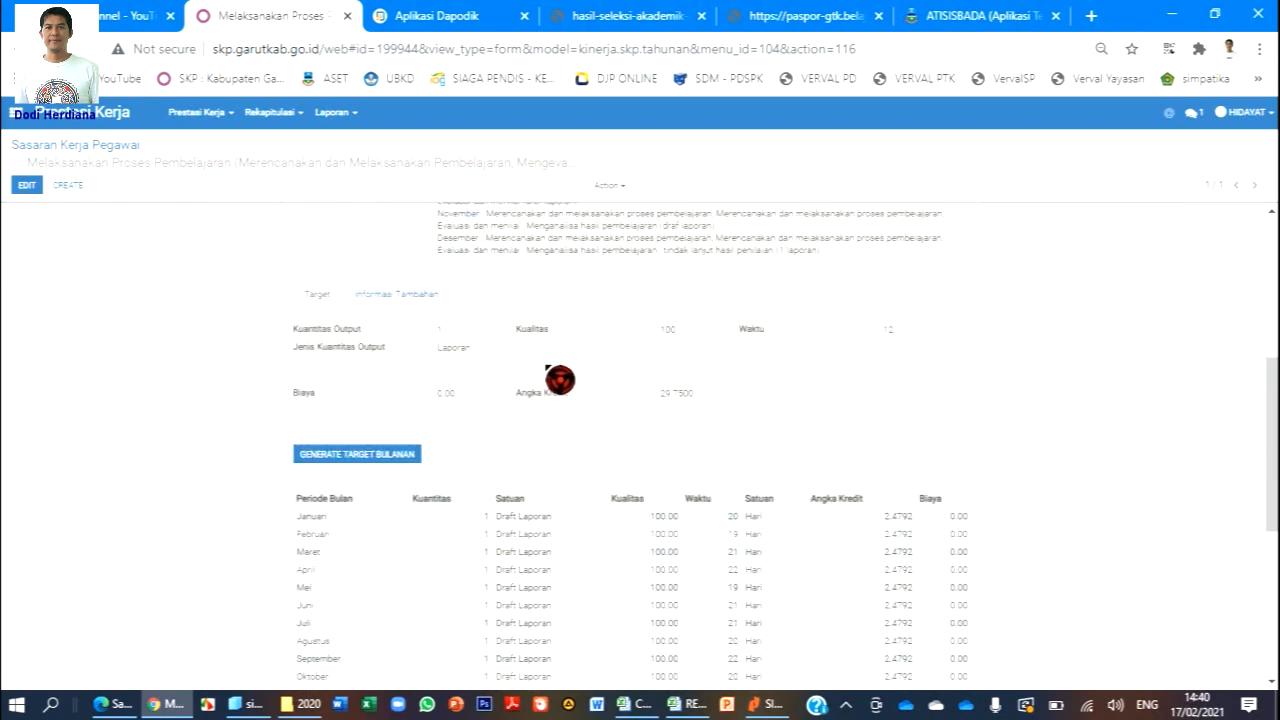
{"action": "scroll", "coordinate": [560, 379], "scroll_direction": "up", "scroll_amount": 5}
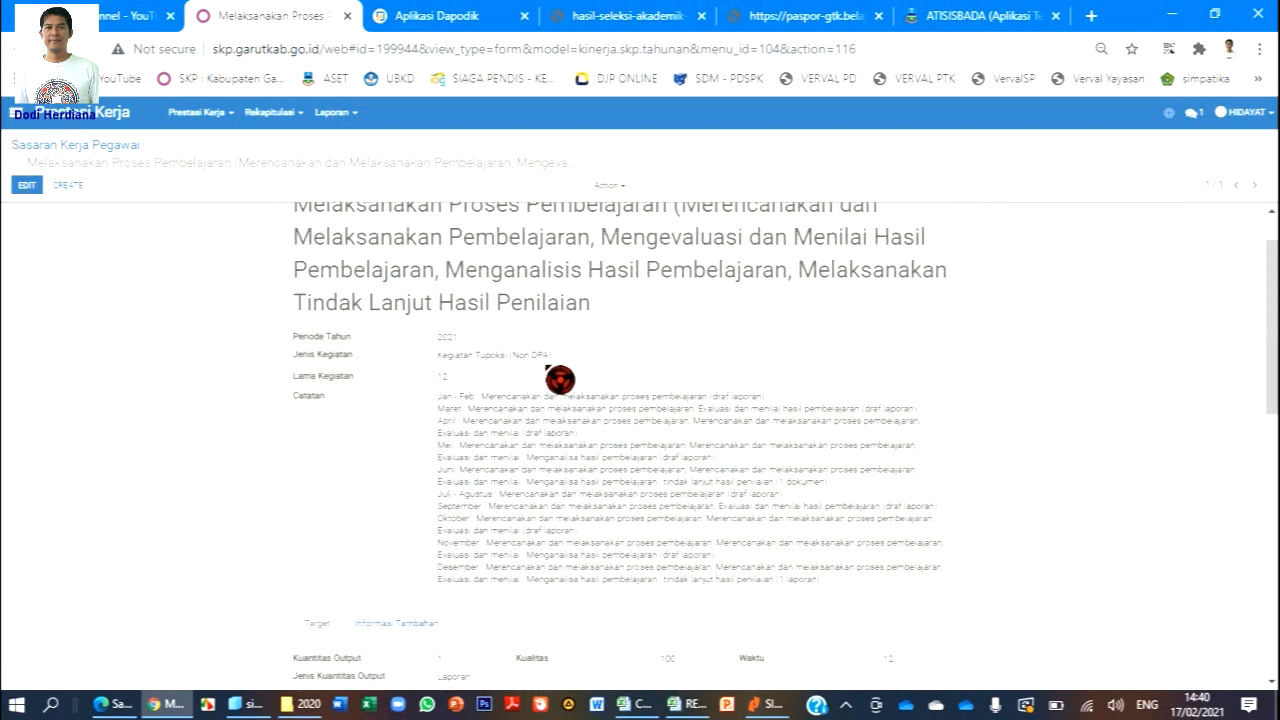
{"action": "left_click", "coordinate": [70, 186]}
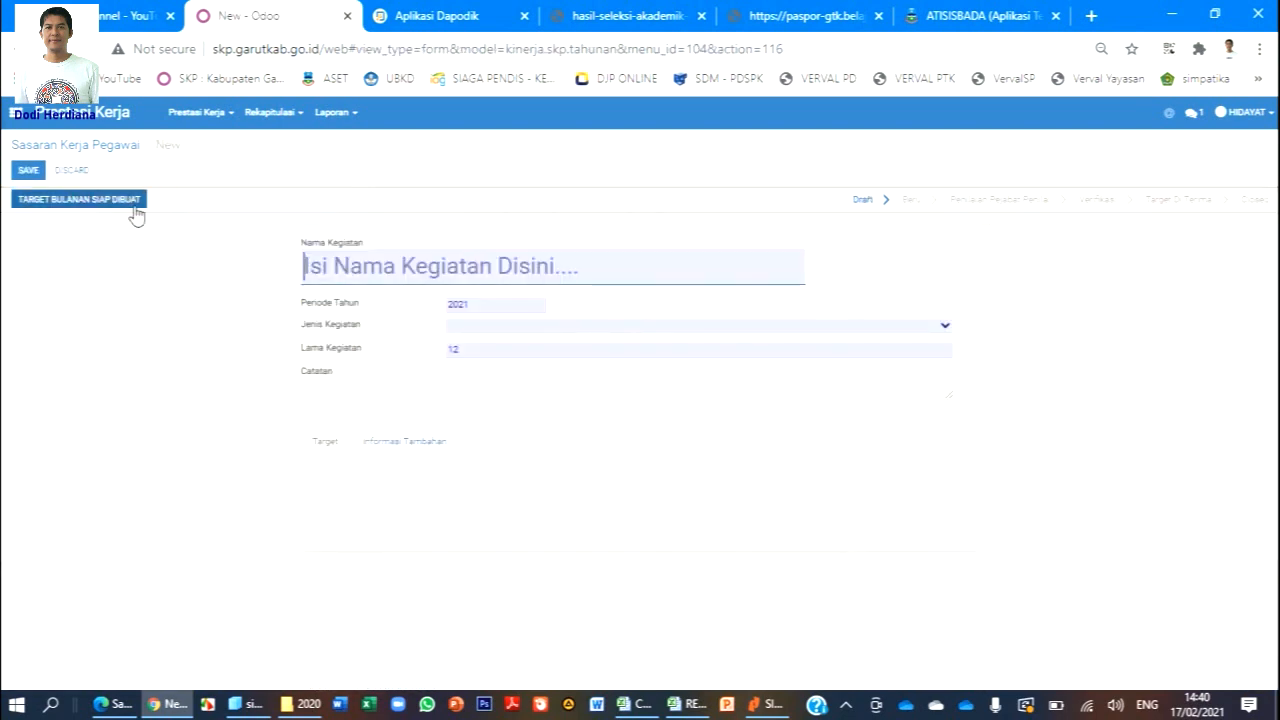
{"action": "left_click", "coordinate": [332, 260]}
Copy 'Menjadi Anggota Organisasi Profesi' from Excel cell B42 and return to the web form.
{"action": "left_click", "coordinate": [634, 704]}
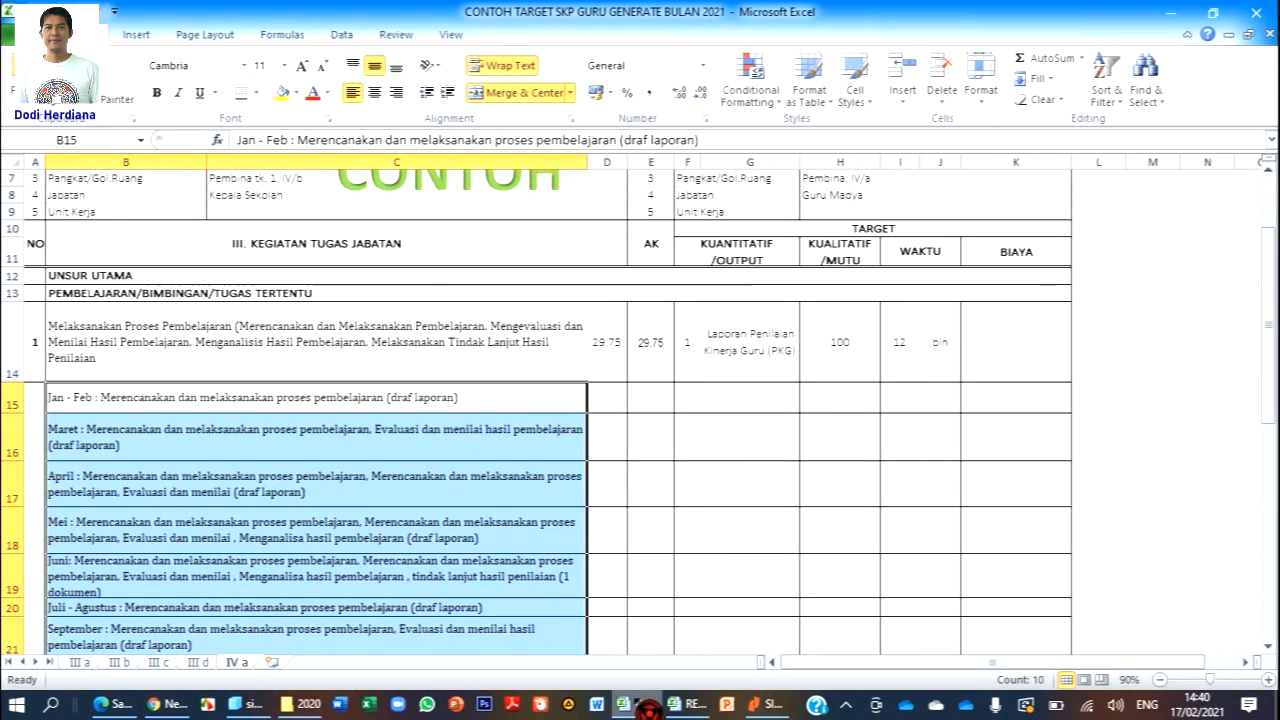
{"action": "scroll", "coordinate": [531, 357], "scroll_direction": "down", "scroll_amount": 3}
{"action": "scroll", "coordinate": [531, 357], "scroll_direction": "down", "scroll_amount": 2}
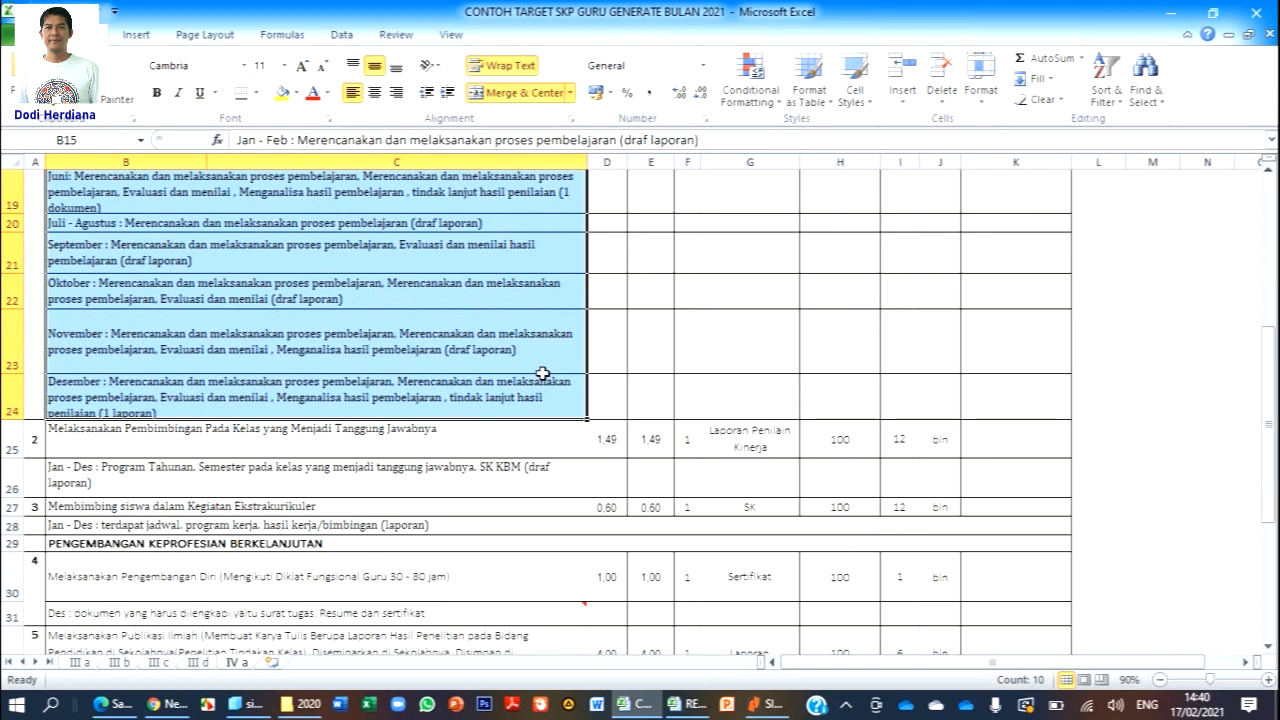
{"action": "scroll", "coordinate": [541, 374], "scroll_direction": "down", "scroll_amount": 3}
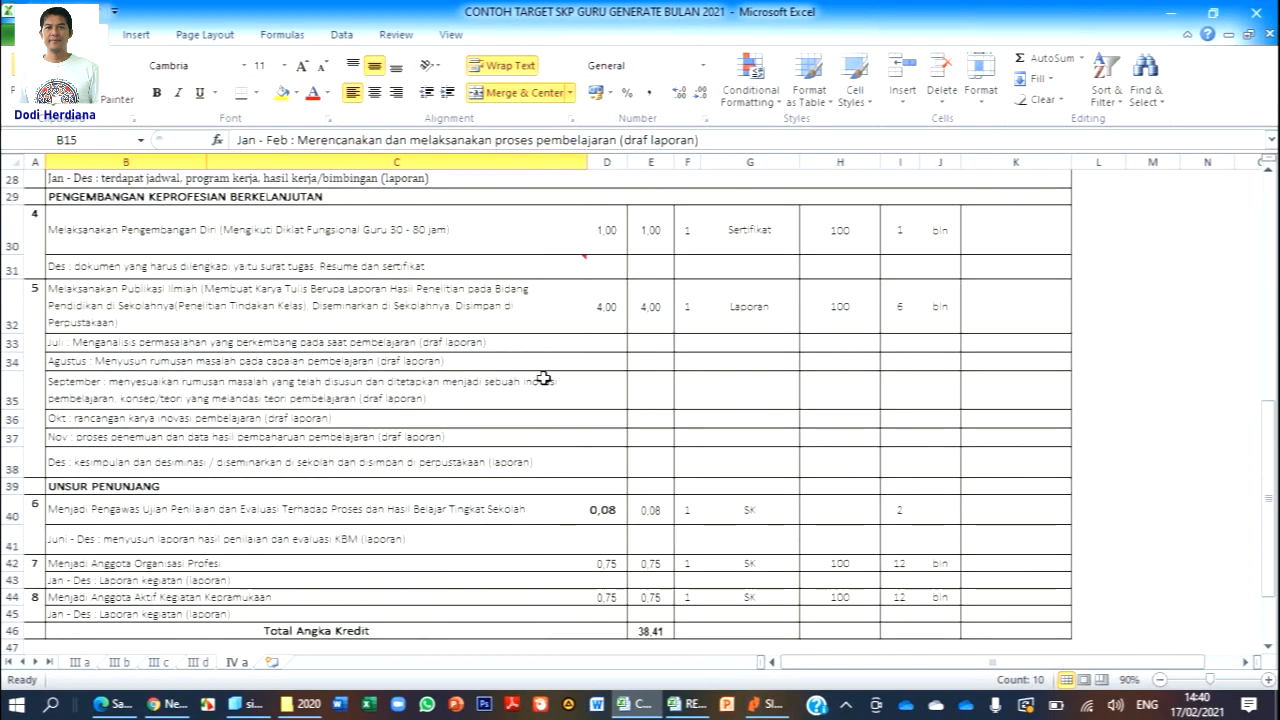
{"action": "scroll", "coordinate": [541, 378], "scroll_direction": "down", "scroll_amount": 1}
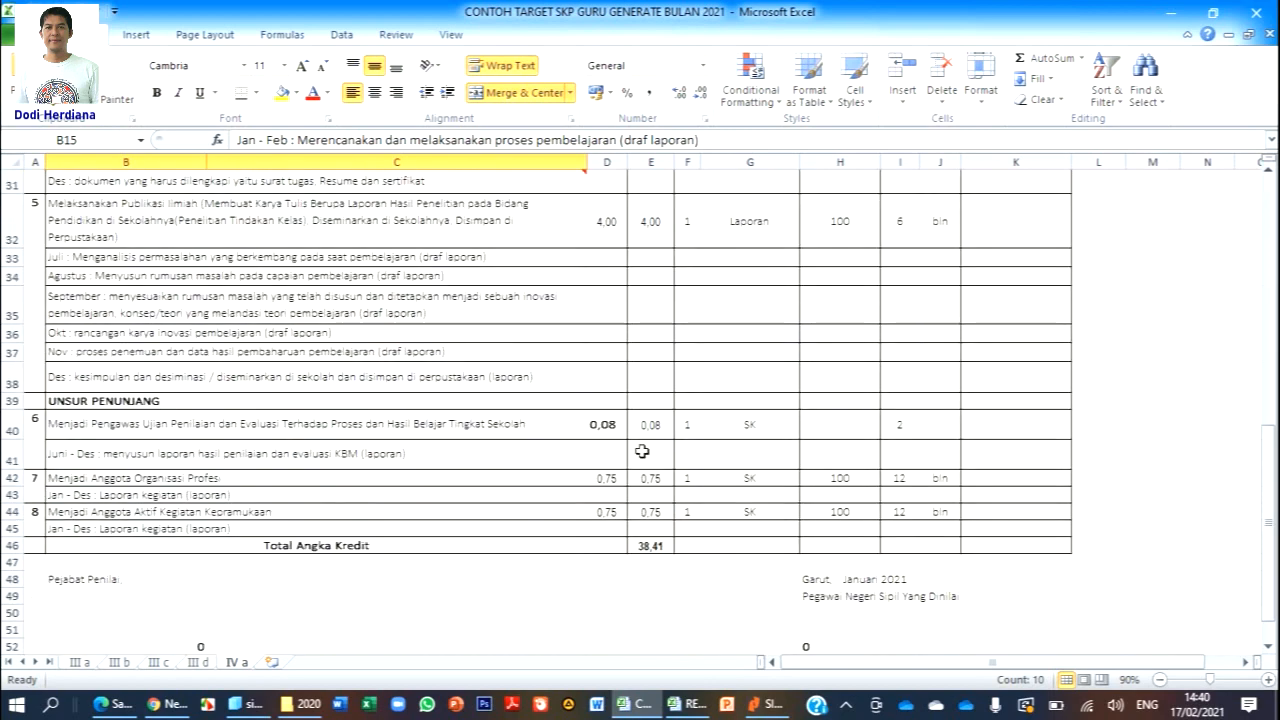
{"action": "left_click", "coordinate": [358, 457]}
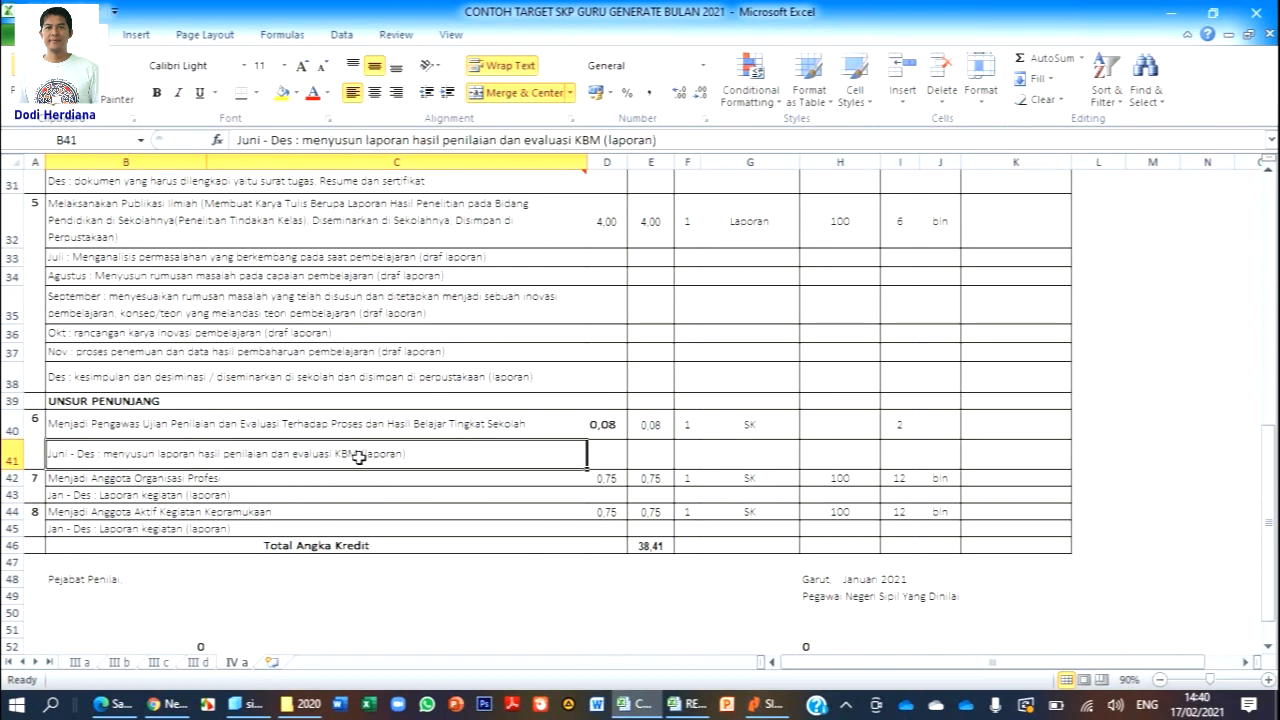
{"action": "left_click", "coordinate": [439, 481]}
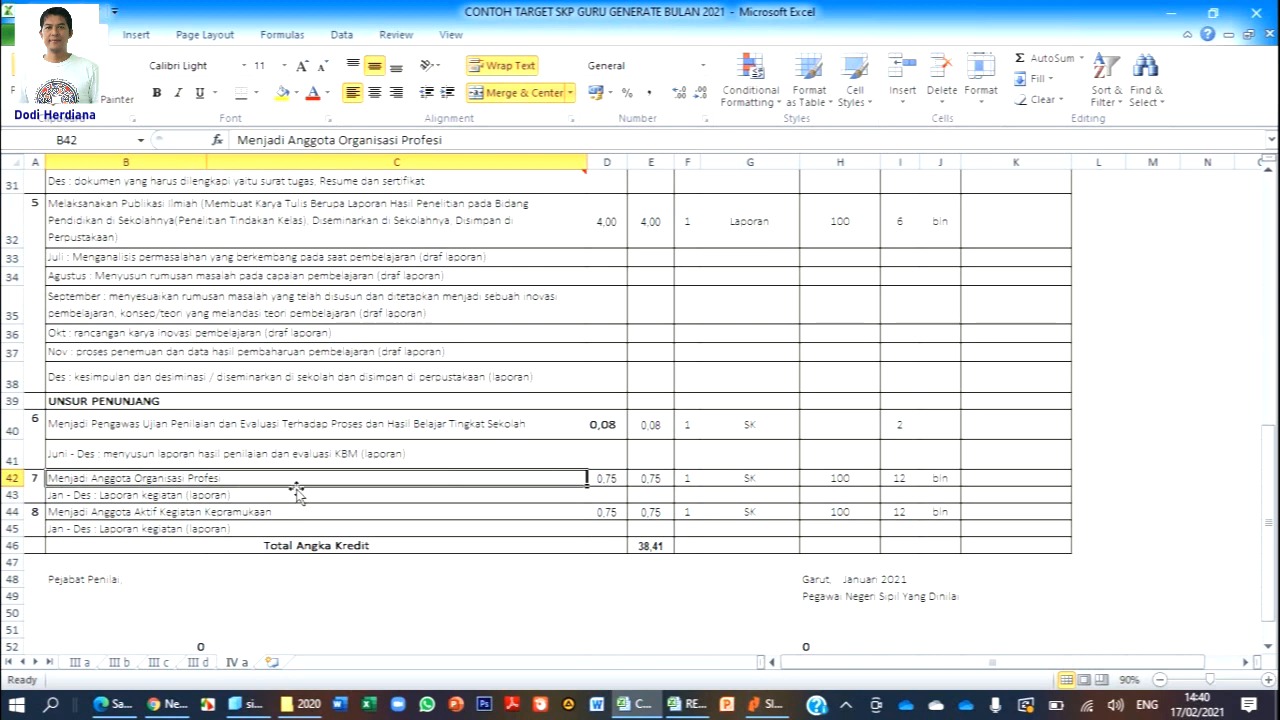
{"action": "key", "text": "ctrl+c"}
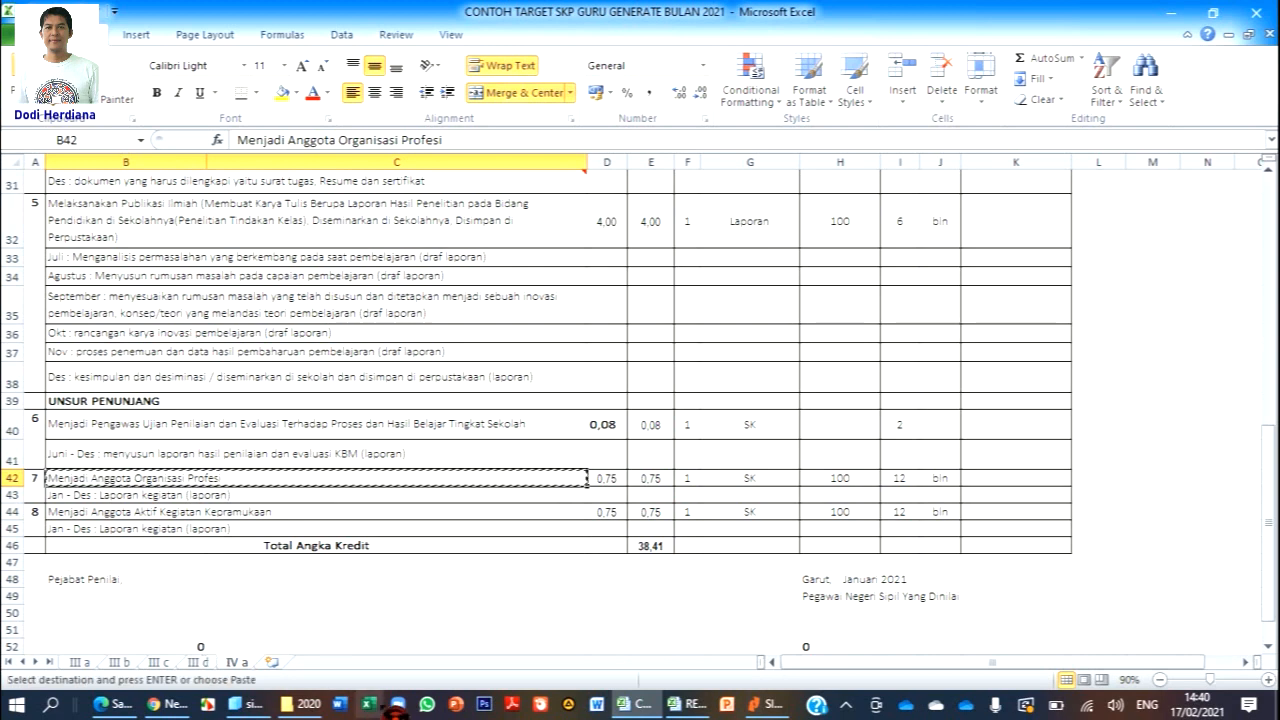
{"action": "left_click", "coordinate": [160, 704]}
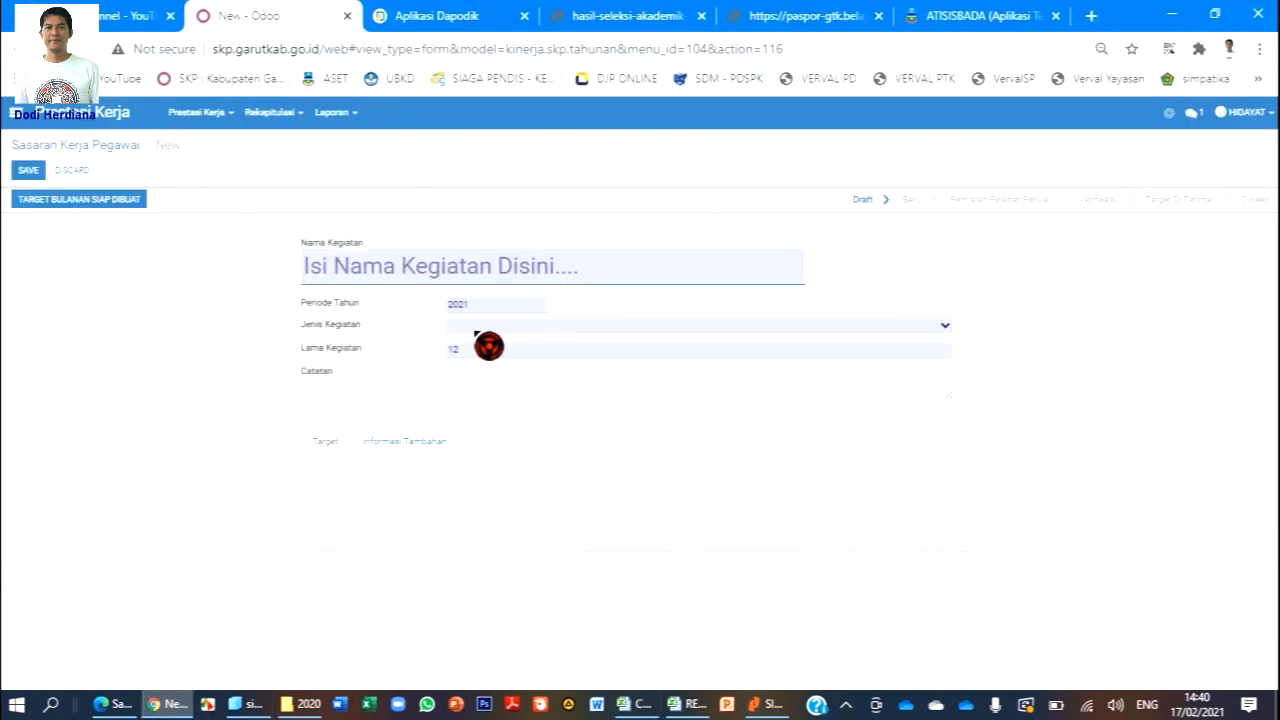
Paste 'Menjadi Anggota Organisasi Profesi' as Nama Kegiatan and set Jenis Kegiatan to Kegiatan Tupoksi (Non DPA).
{"action": "key", "text": "ctrl+v"}
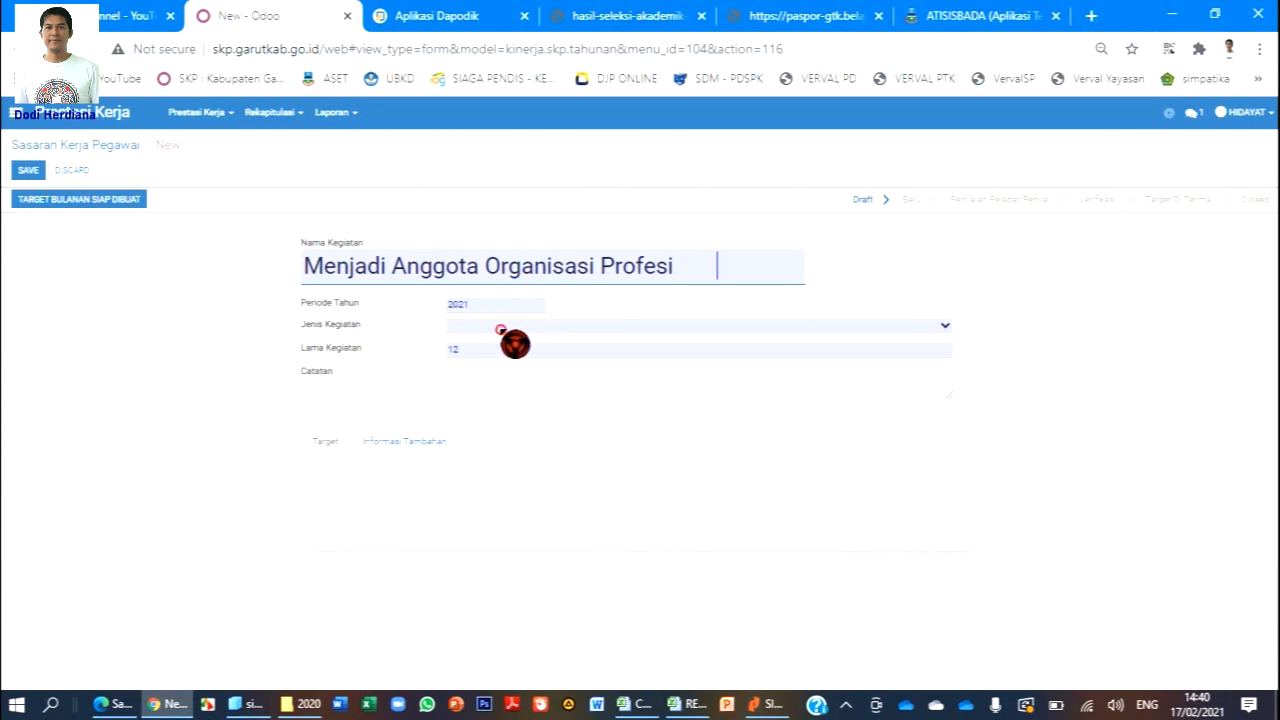
{"action": "left_click", "coordinate": [500, 326]}
{"action": "left_click", "coordinate": [549, 440]}
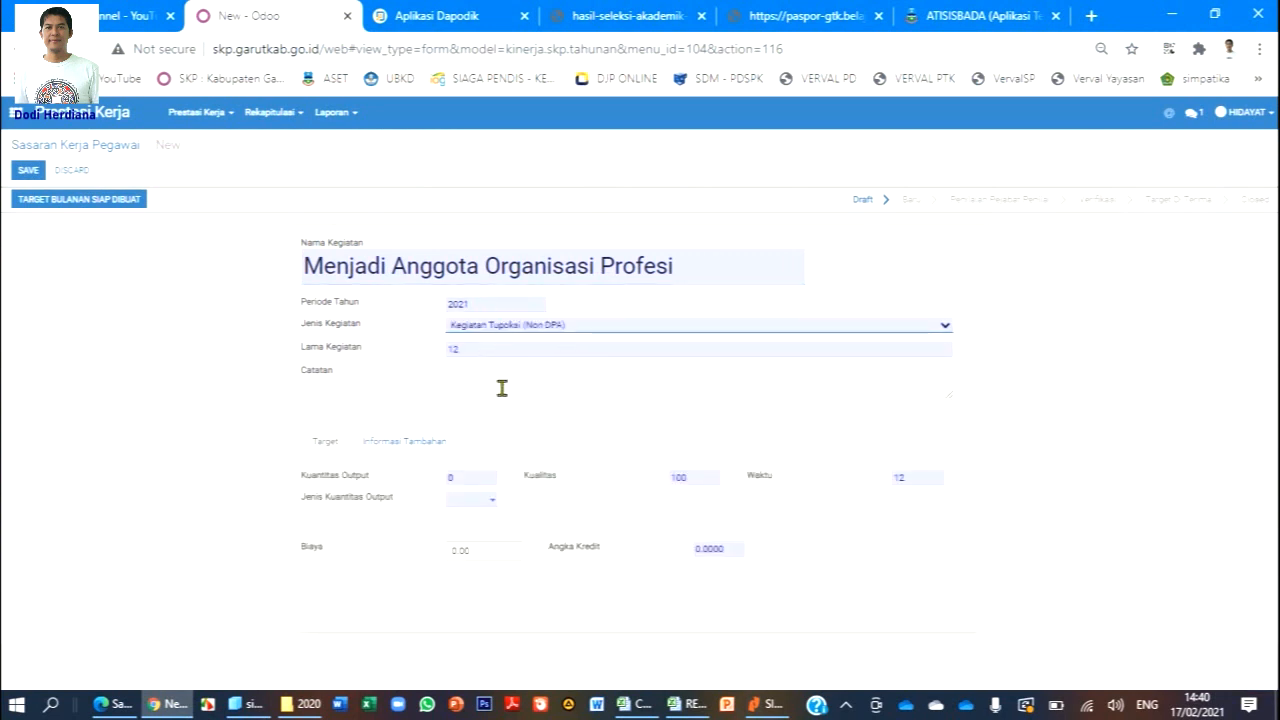
{"action": "left_click", "coordinate": [638, 703]}
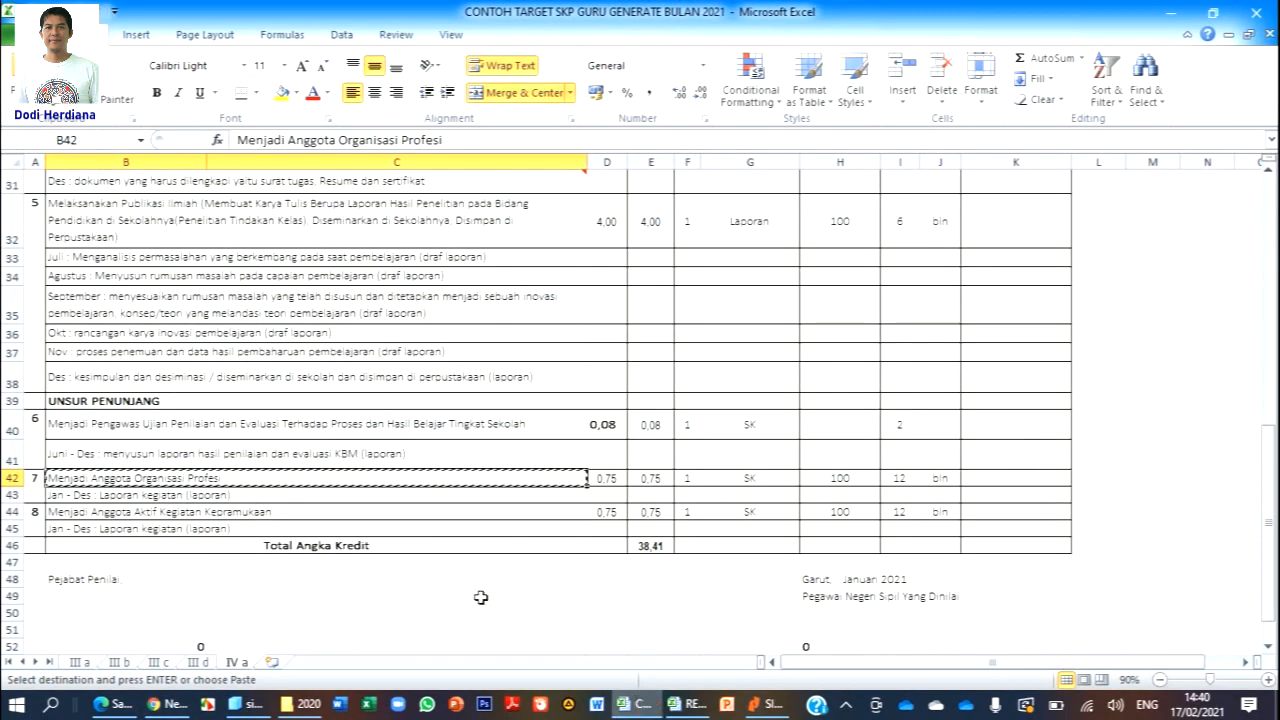
Copy the 'Jan - Des : Laporan kegiatan (laporan)' note from Excel cell B43 for the form.
{"action": "left_click", "coordinate": [243, 497]}
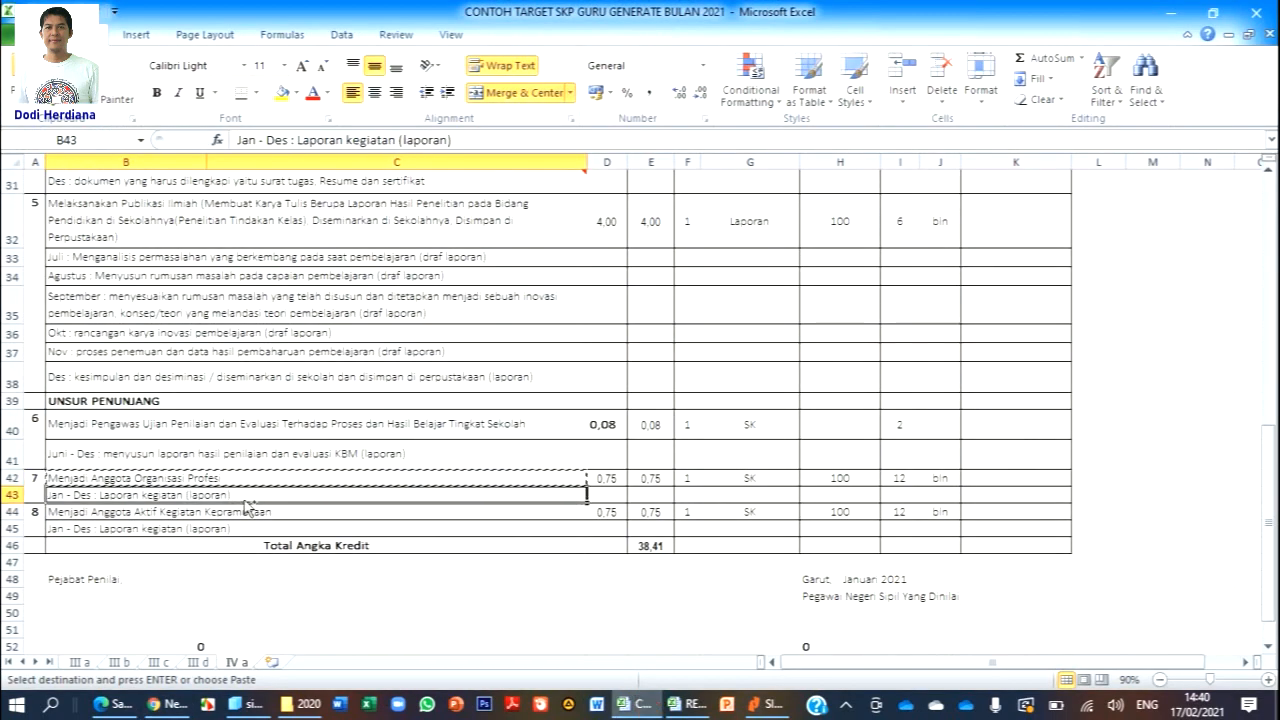
{"action": "key", "text": "ctrl+c"}
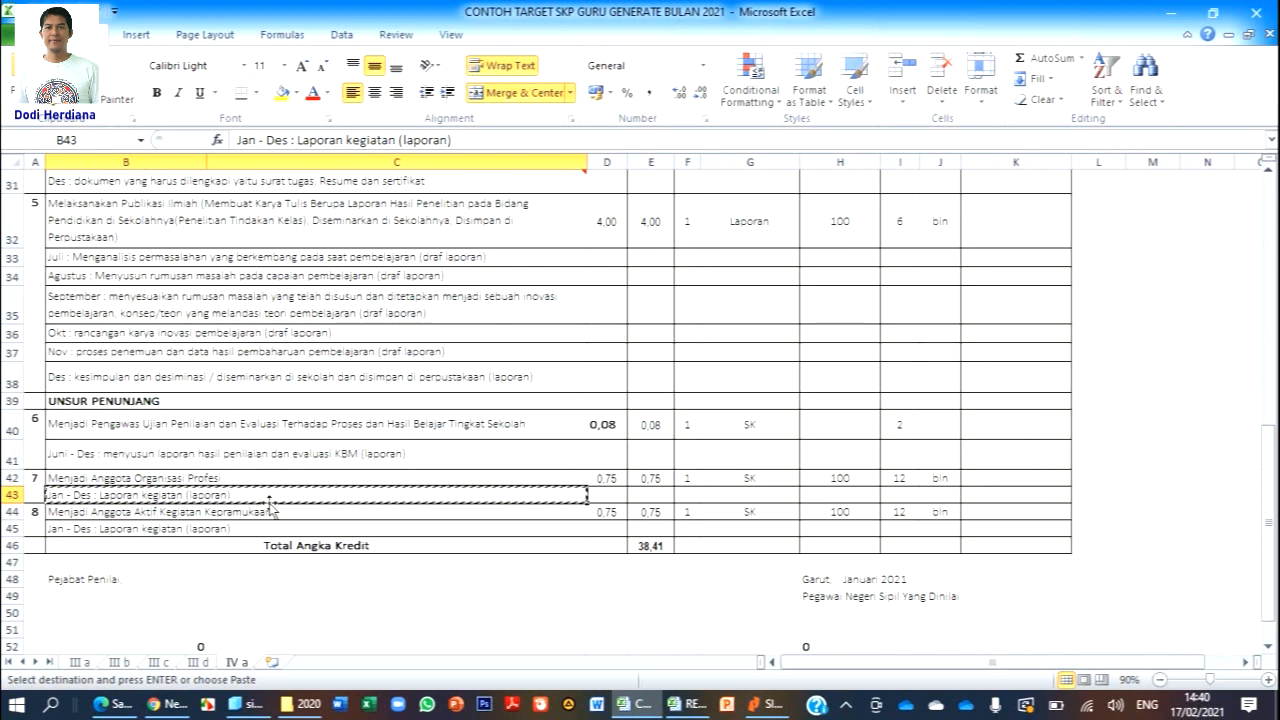
{"action": "left_click", "coordinate": [165, 703]}
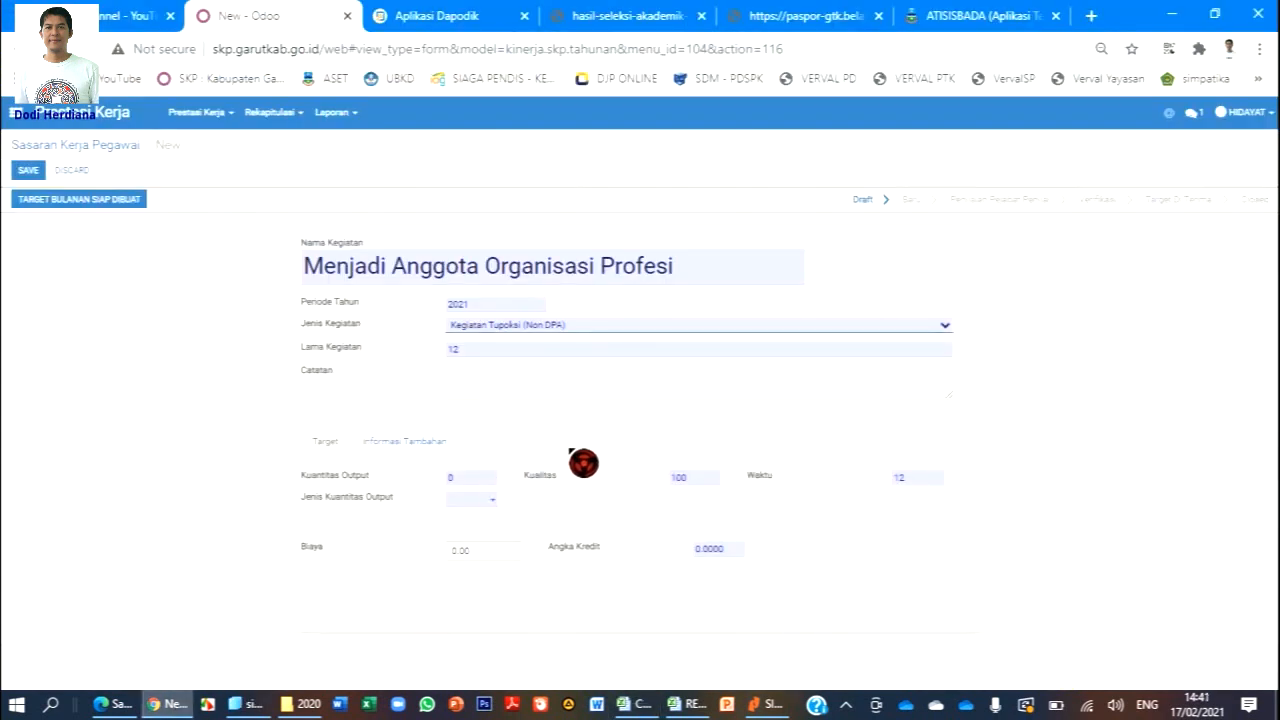
Paste the Jan - Des note into Catatan and set output 12 Laporan with Angka Kredit 0.75.
{"action": "left_click", "coordinate": [506, 383]}
{"action": "key", "text": "ctrl+v"}
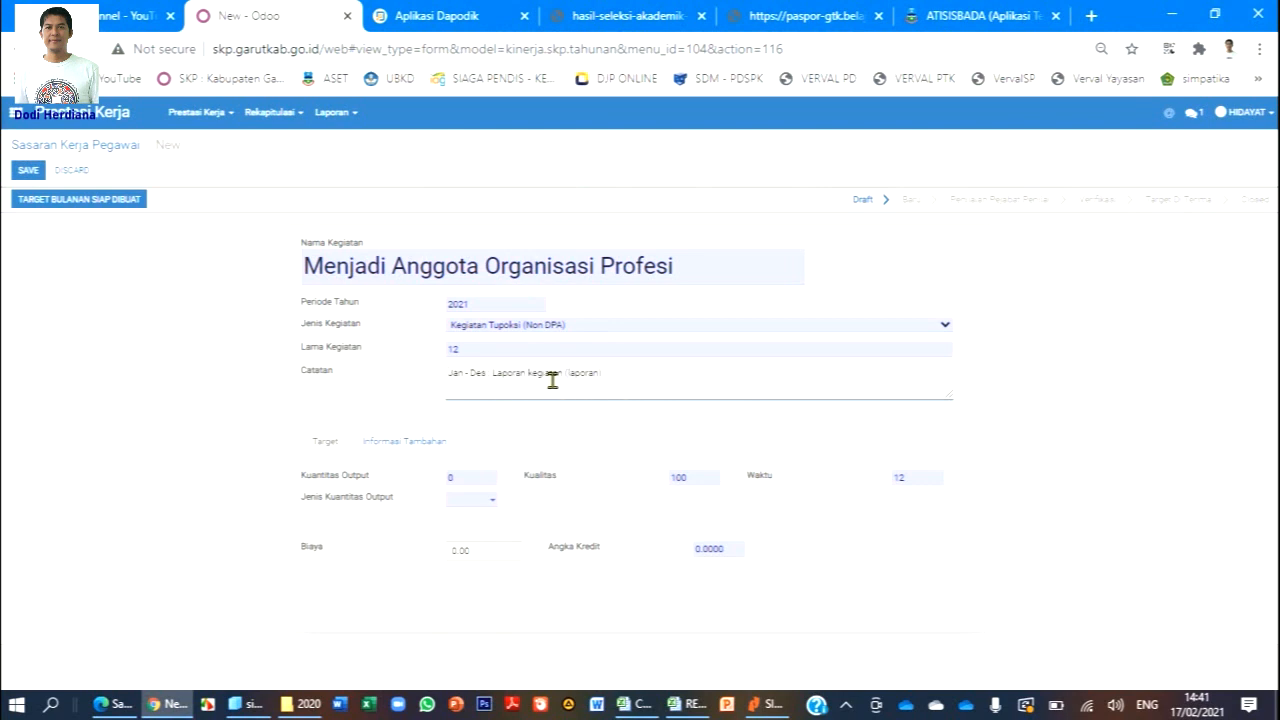
{"action": "left_click", "coordinate": [478, 476]}
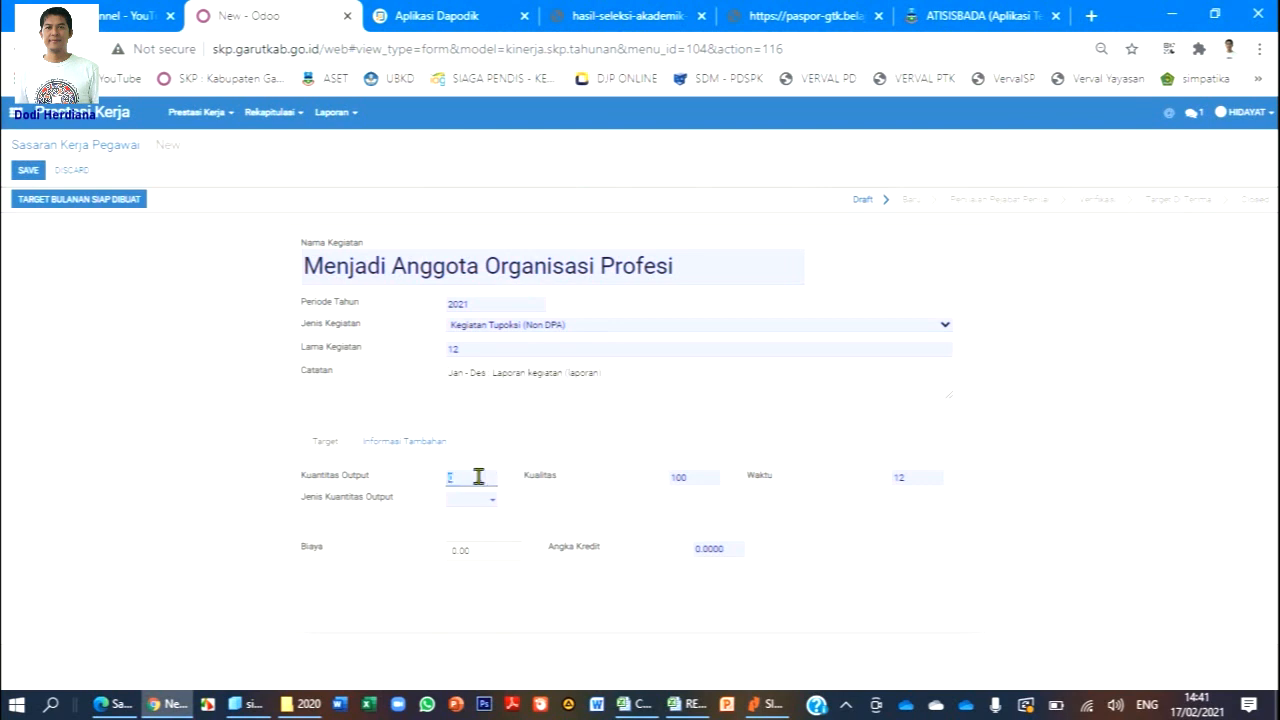
{"action": "left_click", "coordinate": [482, 478]}
{"action": "left_click", "coordinate": [555, 490]}
{"action": "left_click", "coordinate": [454, 503]}
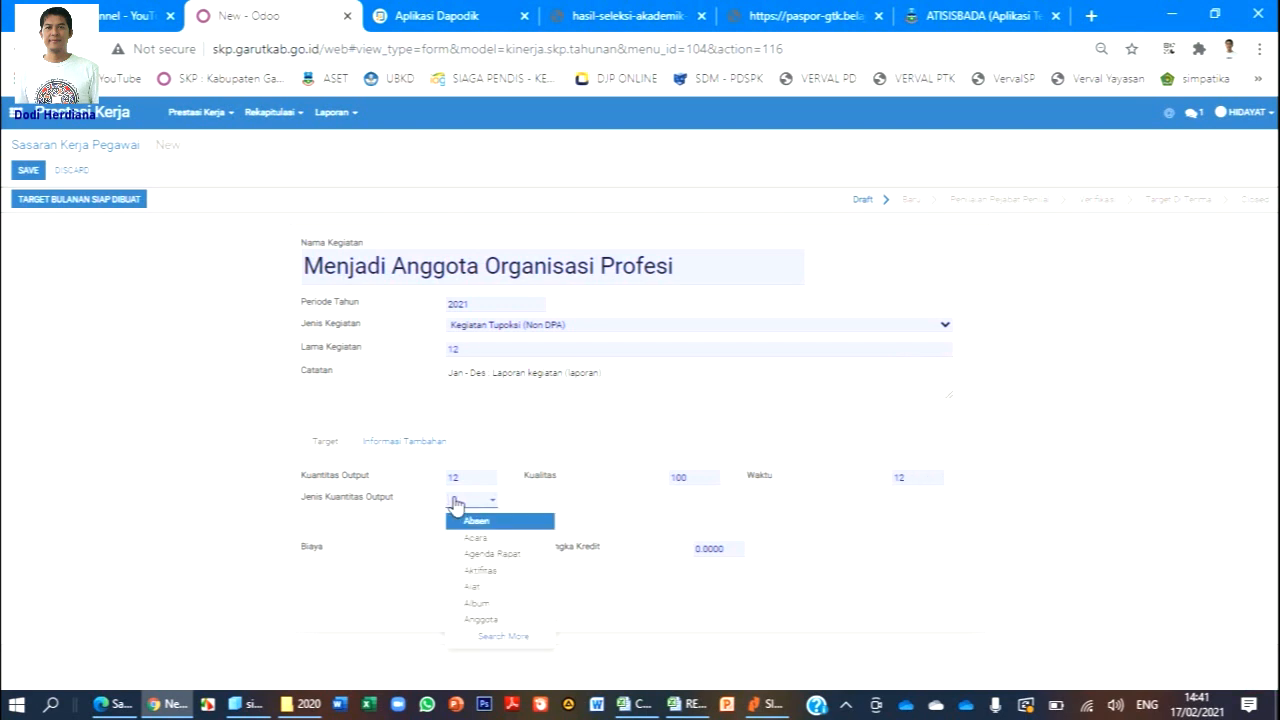
{"action": "type", "text": "LAPORAN"}
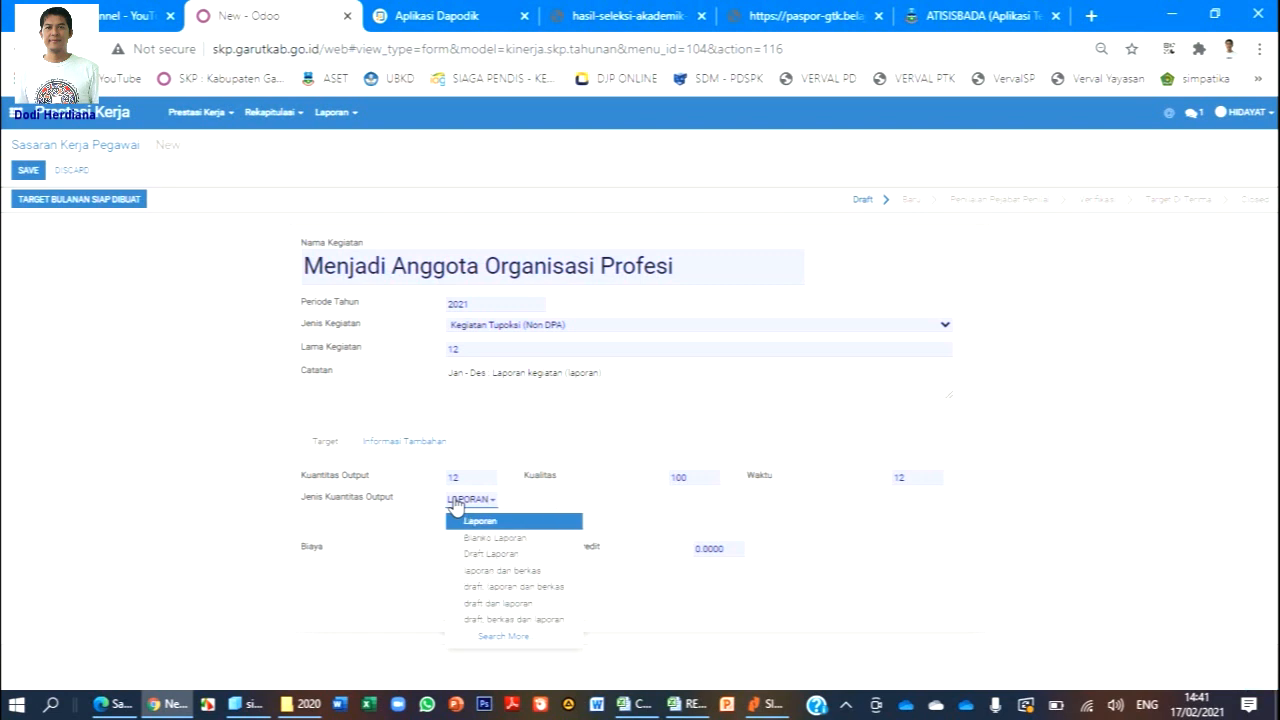
{"action": "left_click", "coordinate": [500, 524]}
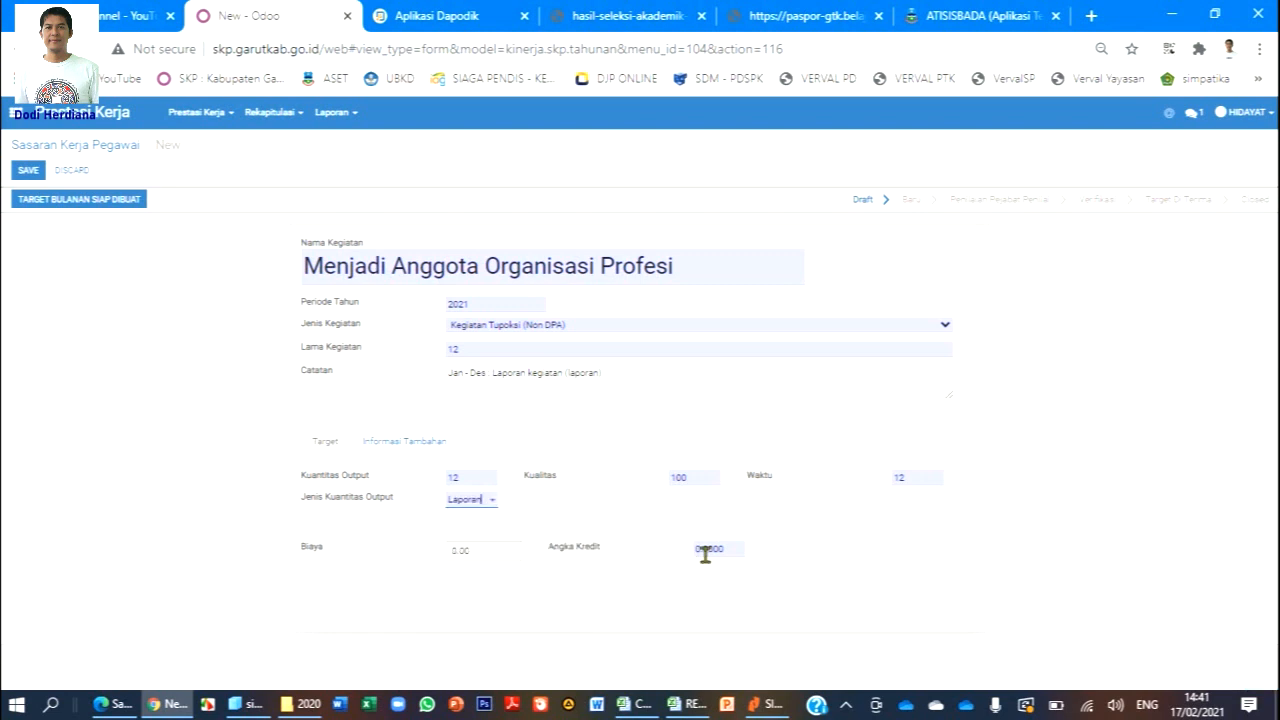
{"action": "mouse_move", "coordinate": [727, 549]}
{"action": "left_mouse_down"}
{"action": "mouse_move", "coordinate": [737, 546]}
{"action": "mouse_move", "coordinate": [710, 554]}
{"action": "left_mouse_up"}
{"action": "left_click", "coordinate": [826, 525]}
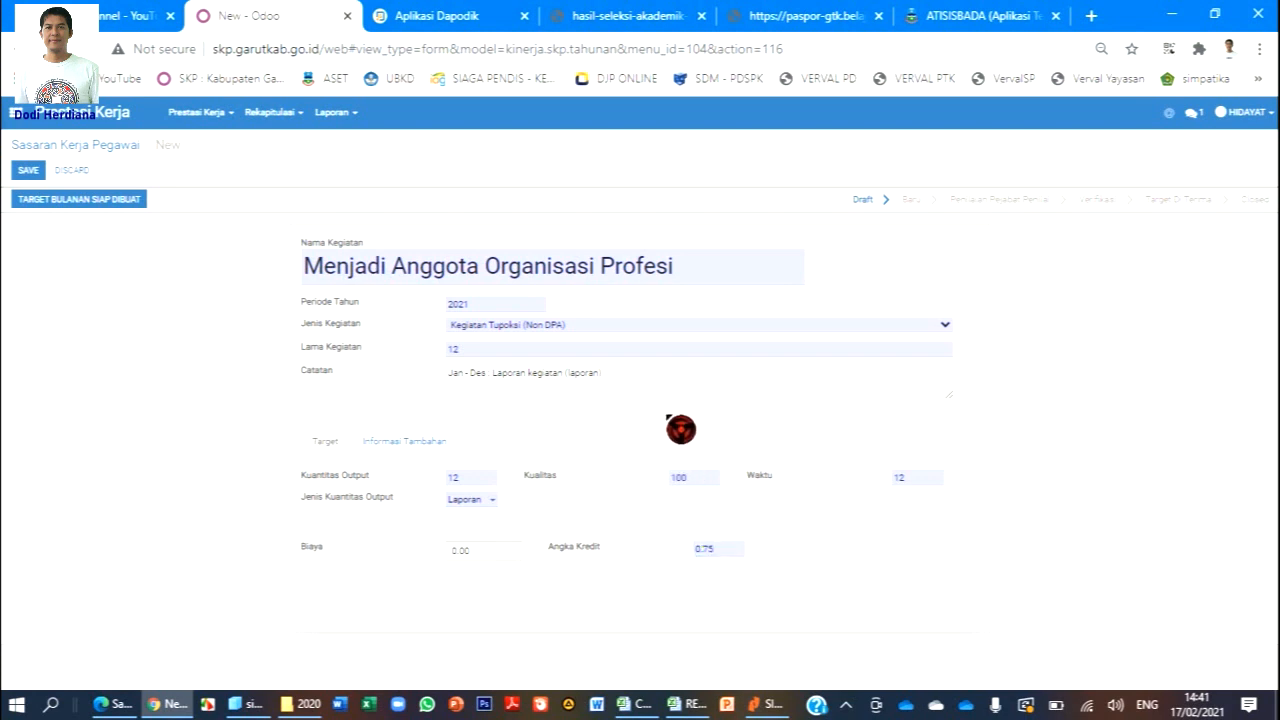
Set Tanggal Awal Kegiatan to 01/01/2021 under Informasi Tambahan.
{"action": "left_click", "coordinate": [440, 443]}
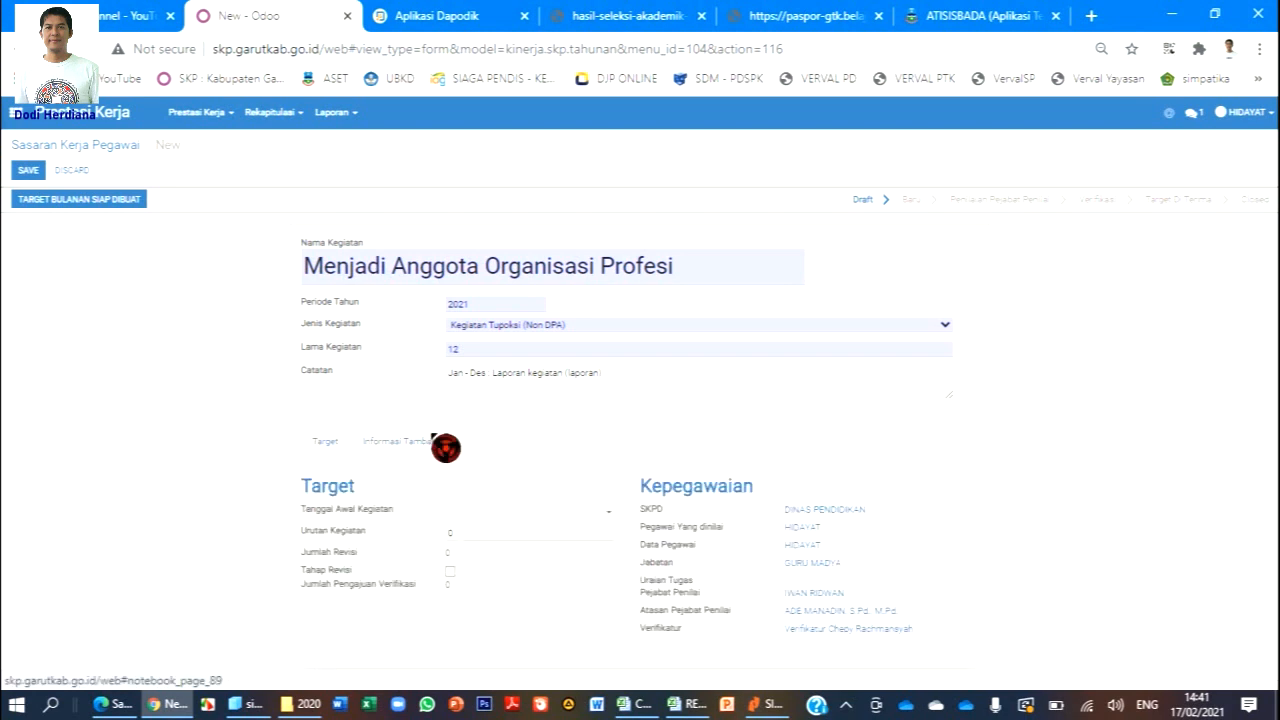
{"action": "left_click", "coordinate": [477, 512]}
{"action": "left_click", "coordinate": [495, 546]}
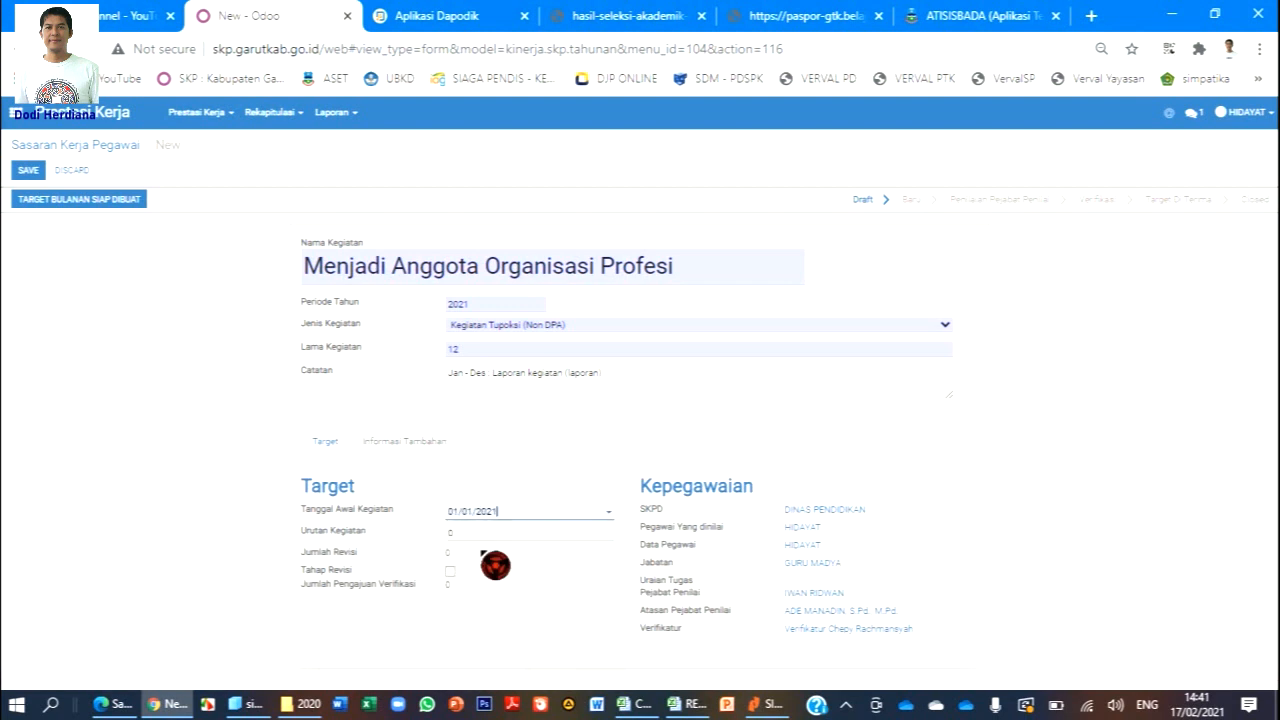
{"action": "left_click", "coordinate": [473, 531]}
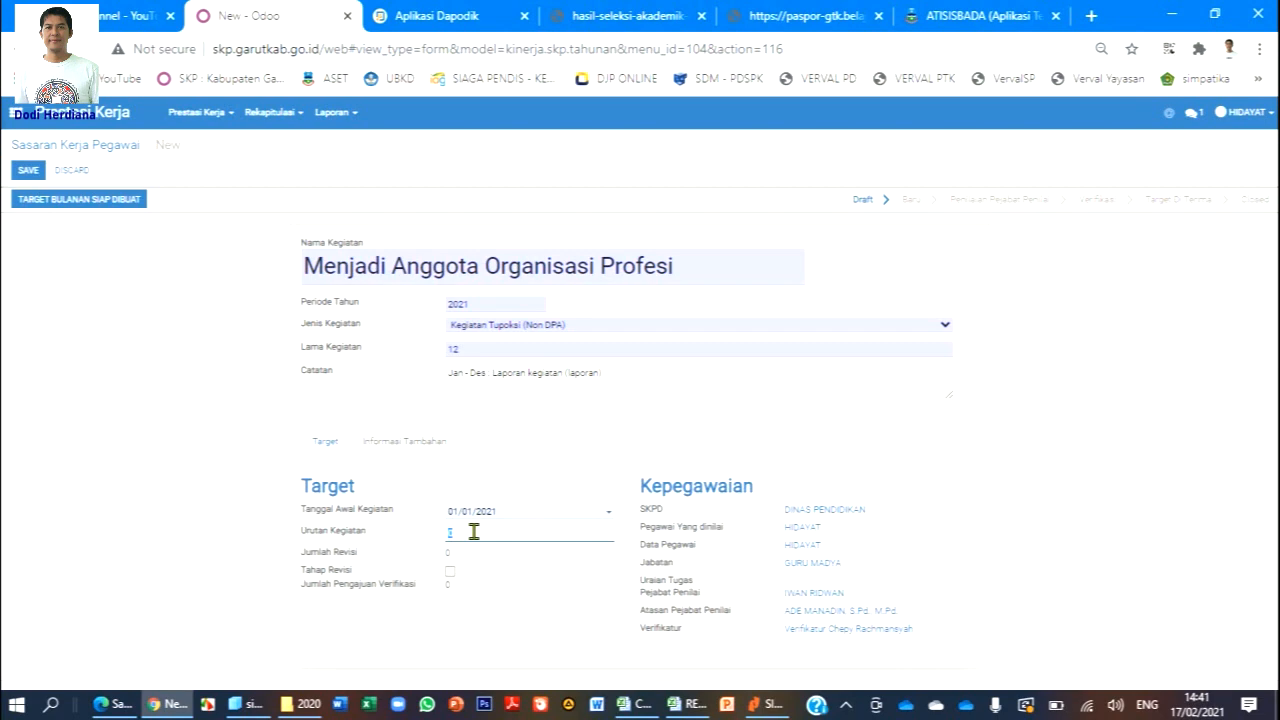
{"action": "left_click", "coordinate": [632, 704]}
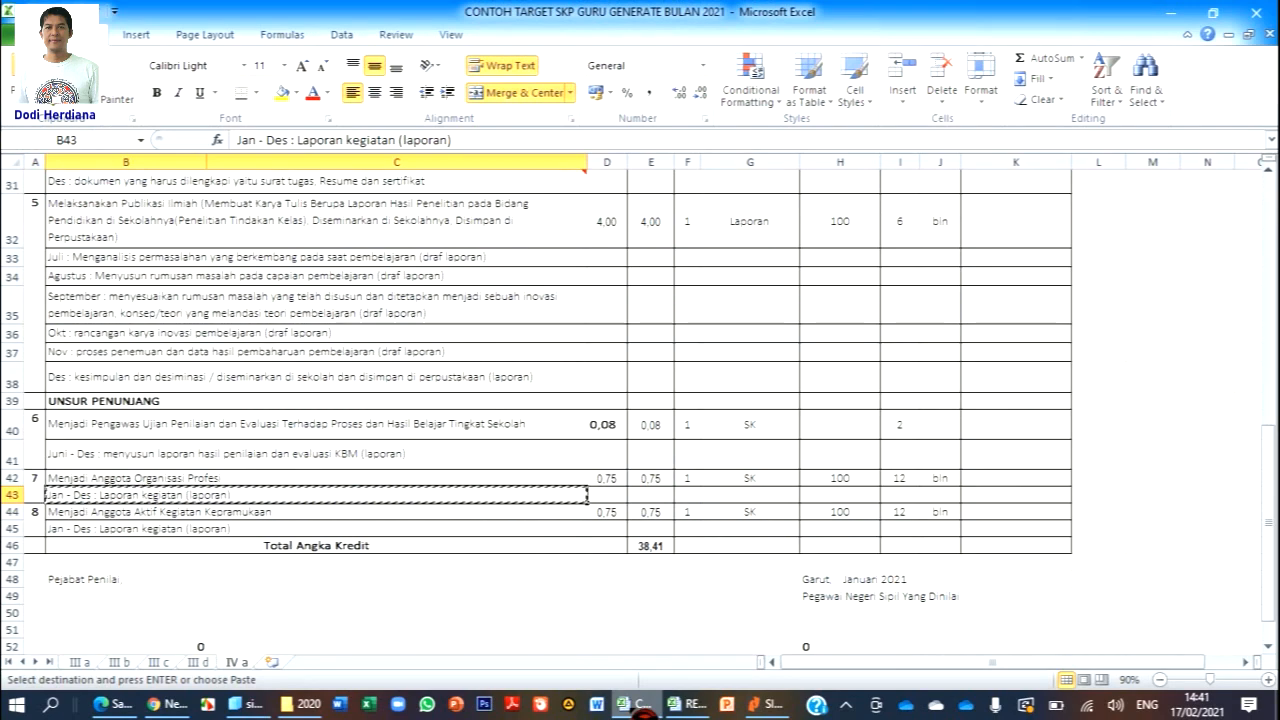
{"action": "left_click", "coordinate": [634, 706]}
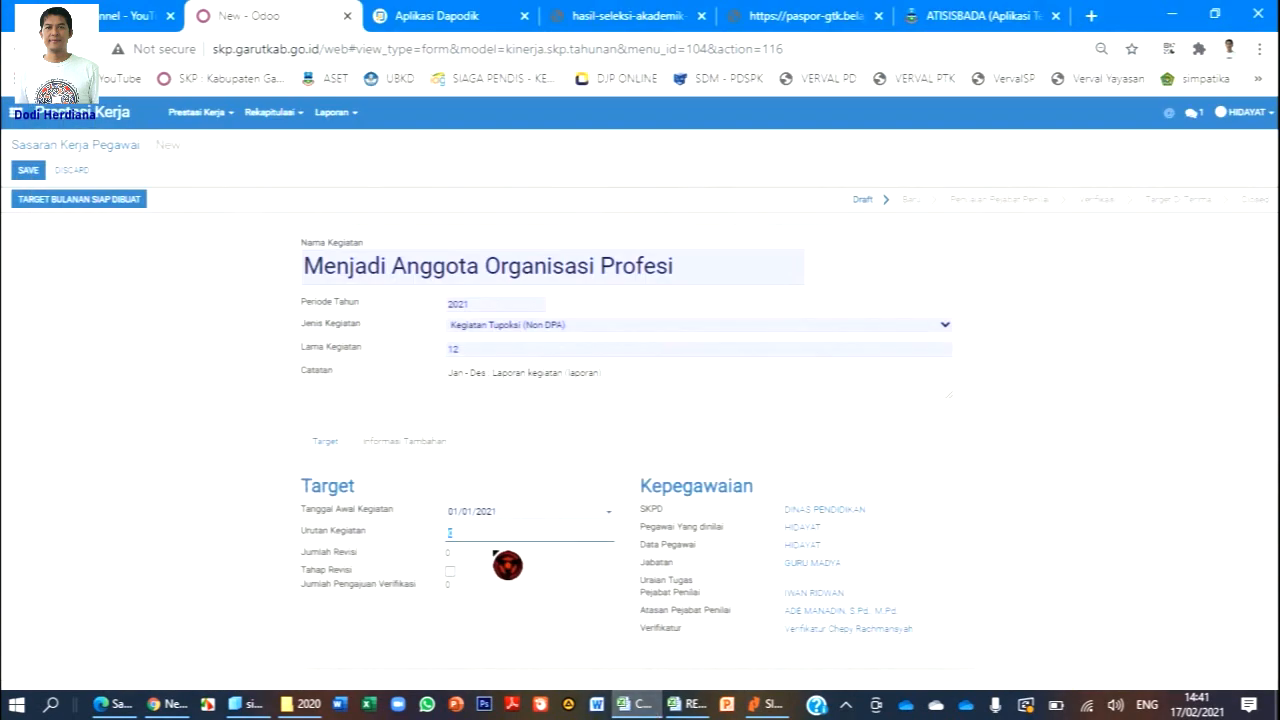
{"action": "left_click", "coordinate": [477, 532]}
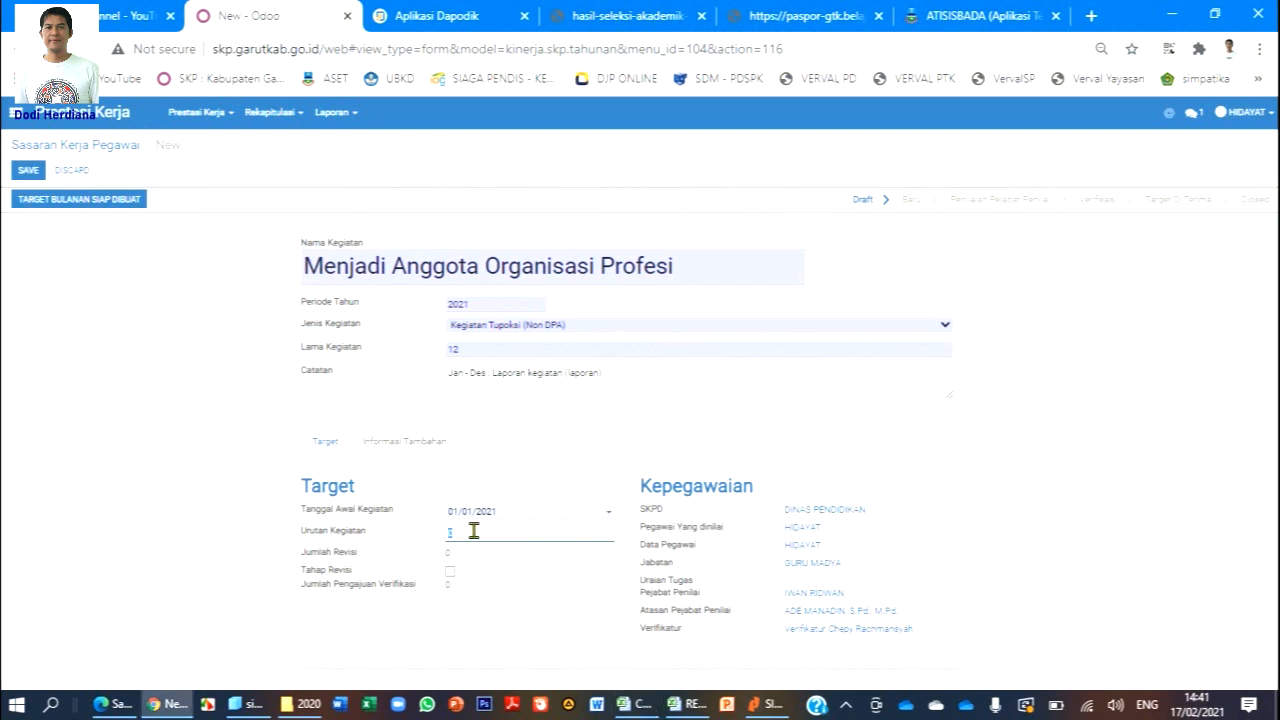
{"action": "left_click", "coordinate": [326, 442]}
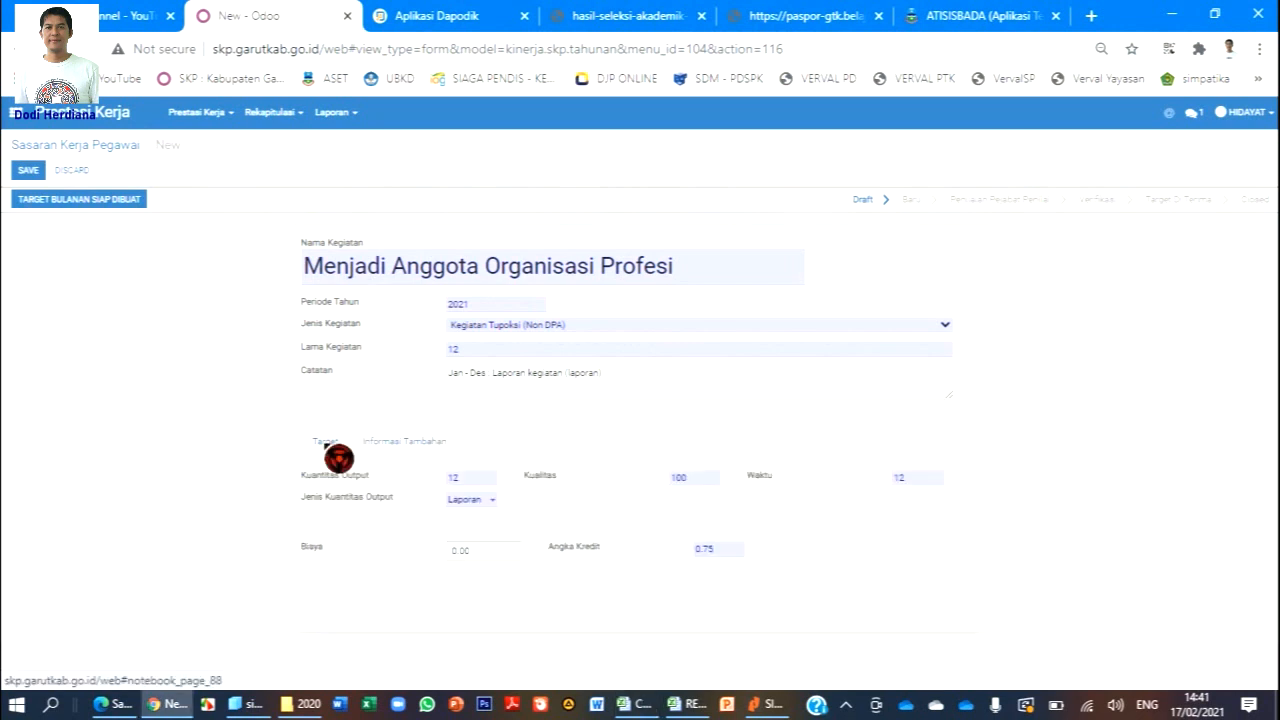
Mark the target ready and generate twelve monthly rows of 1 Laporan and 0.0625 credit.
{"action": "left_click", "coordinate": [81, 204]}
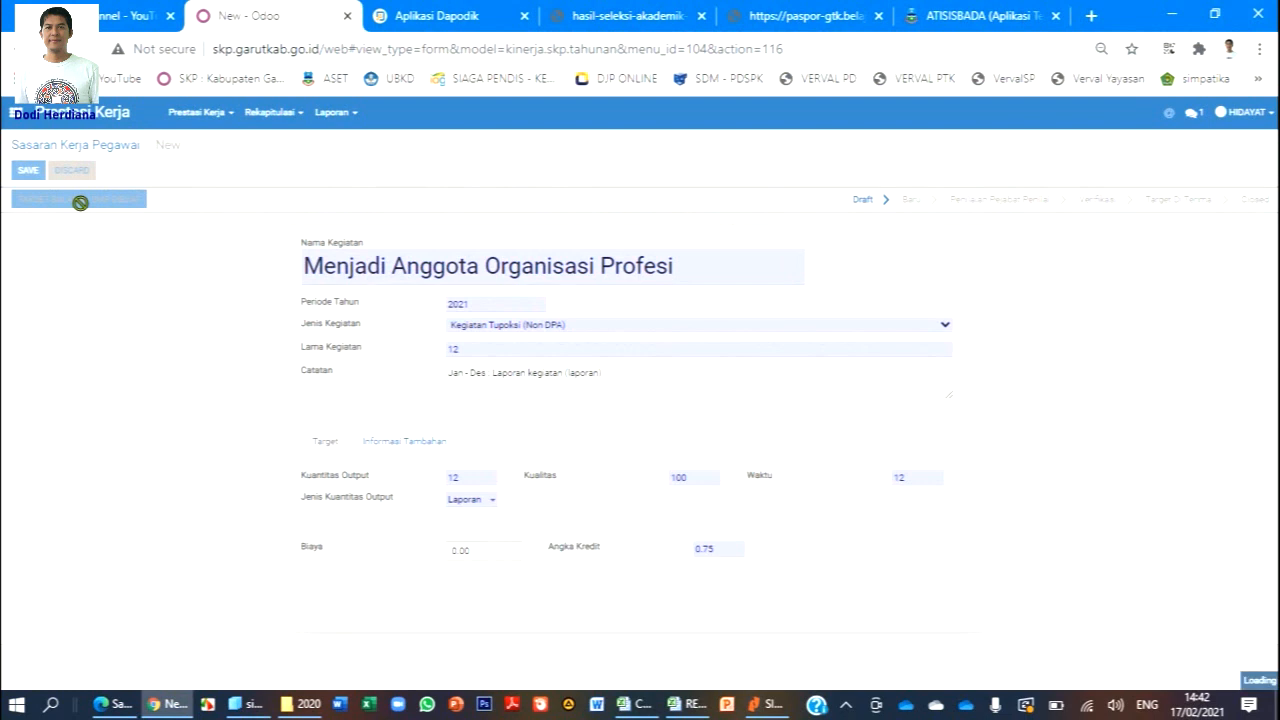
{"action": "scroll", "coordinate": [309, 303], "scroll_direction": "down", "scroll_amount": 2}
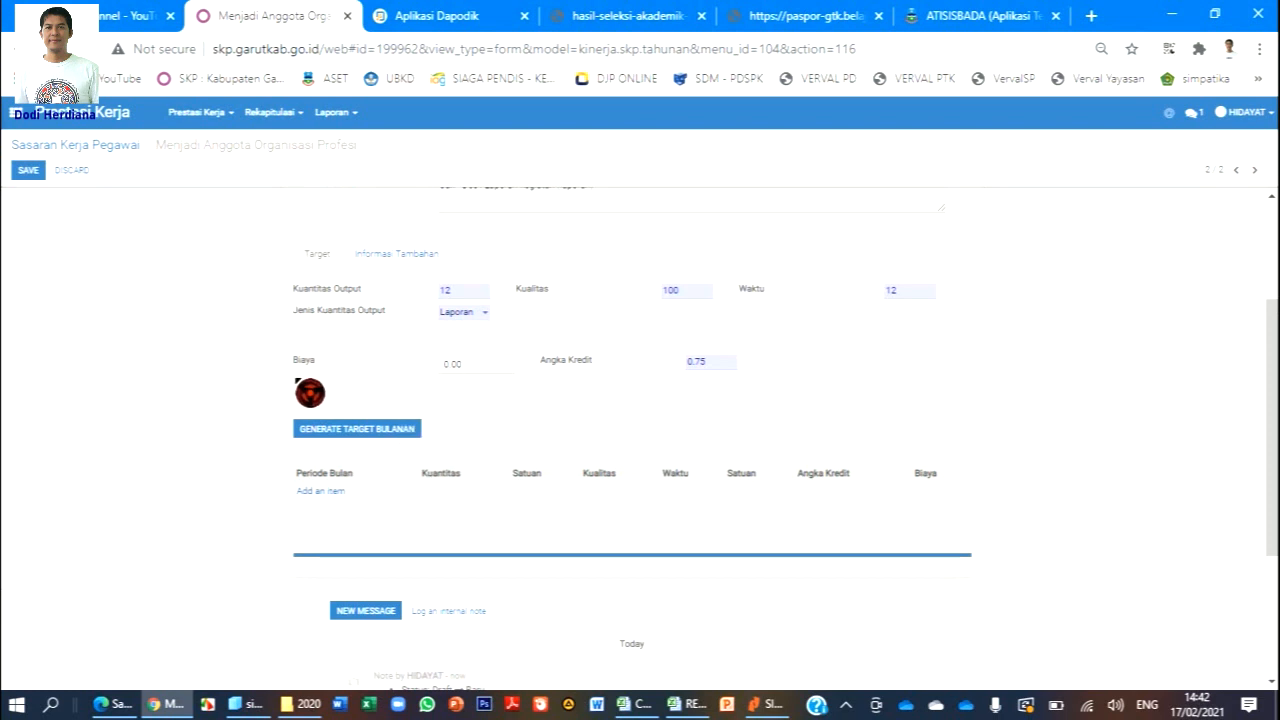
{"action": "left_click", "coordinate": [350, 428]}
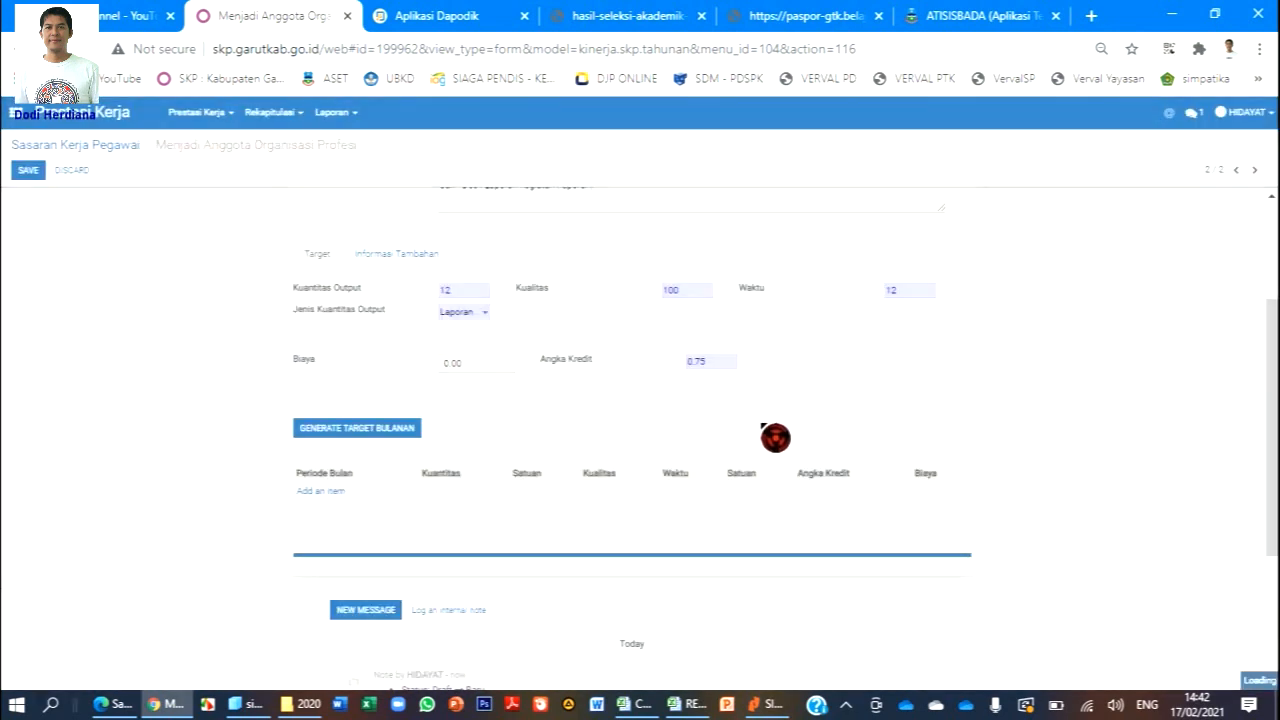
{"action": "scroll", "coordinate": [761, 422], "scroll_direction": "down", "scroll_amount": 1}
{"action": "scroll", "coordinate": [774, 435], "scroll_direction": "down", "scroll_amount": 3}
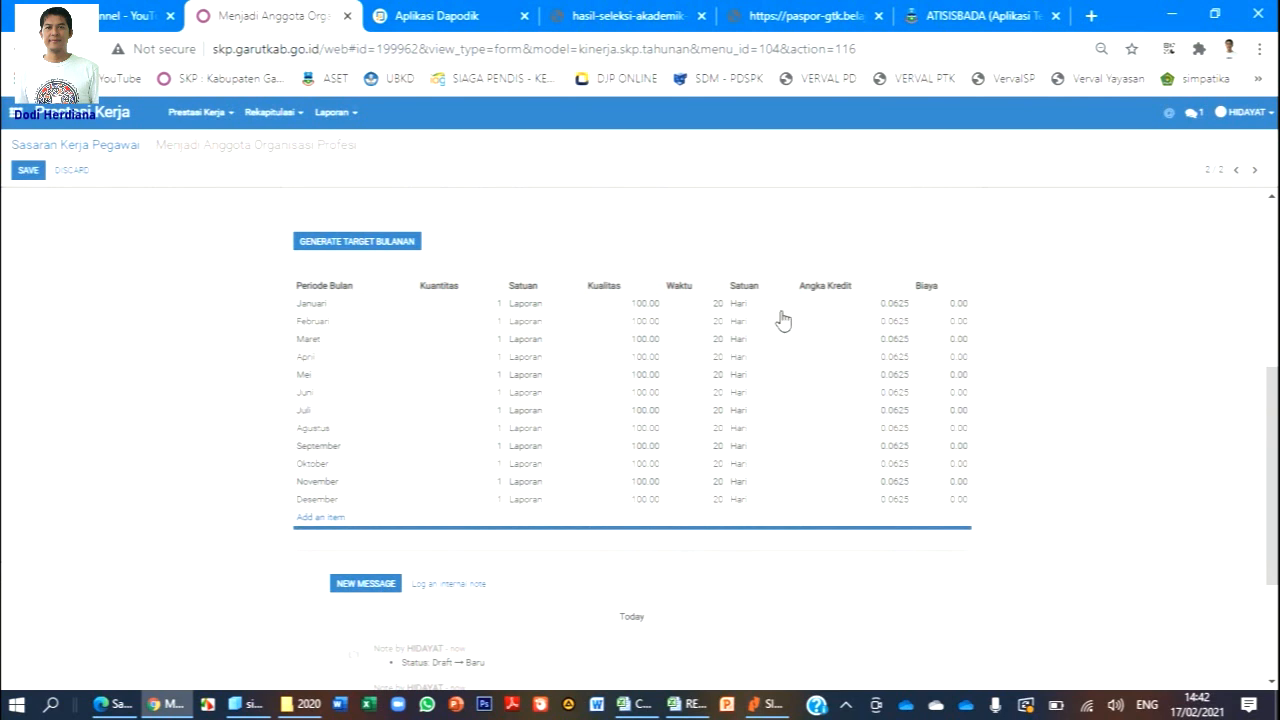
{"action": "left_click", "coordinate": [718, 309]}
{"action": "left_click", "coordinate": [717, 327]}
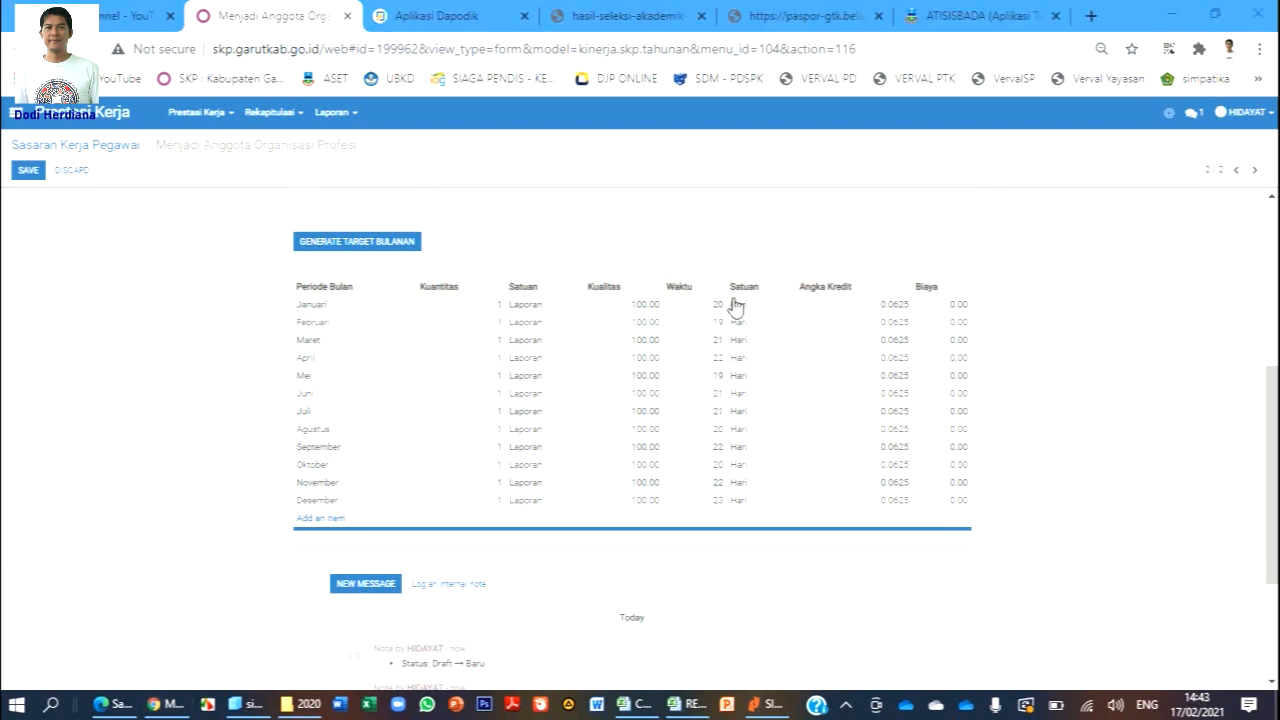
{"action": "scroll", "coordinate": [634, 480], "scroll_direction": "up", "scroll_amount": 2}
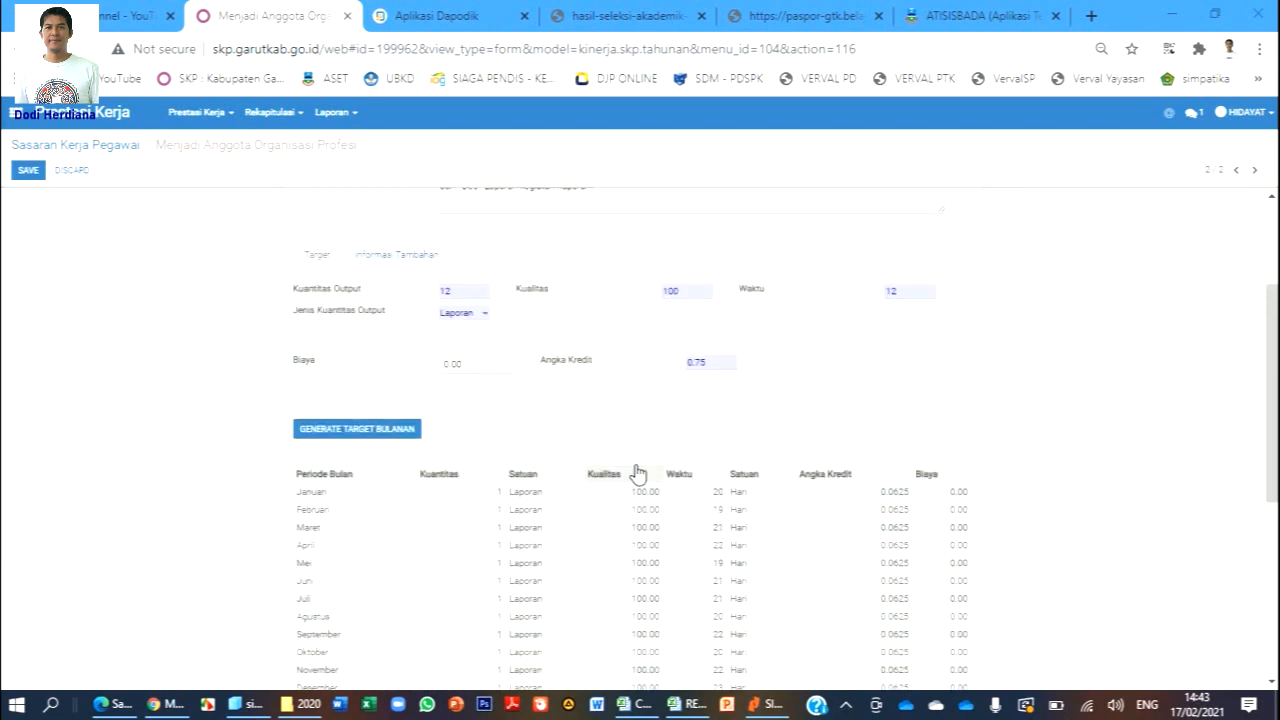
{"action": "left_click", "coordinate": [786, 297]}
{"action": "scroll", "coordinate": [786, 306], "scroll_direction": "down", "scroll_amount": 3}
{"action": "scroll", "coordinate": [789, 312], "scroll_direction": "up", "scroll_amount": 5}
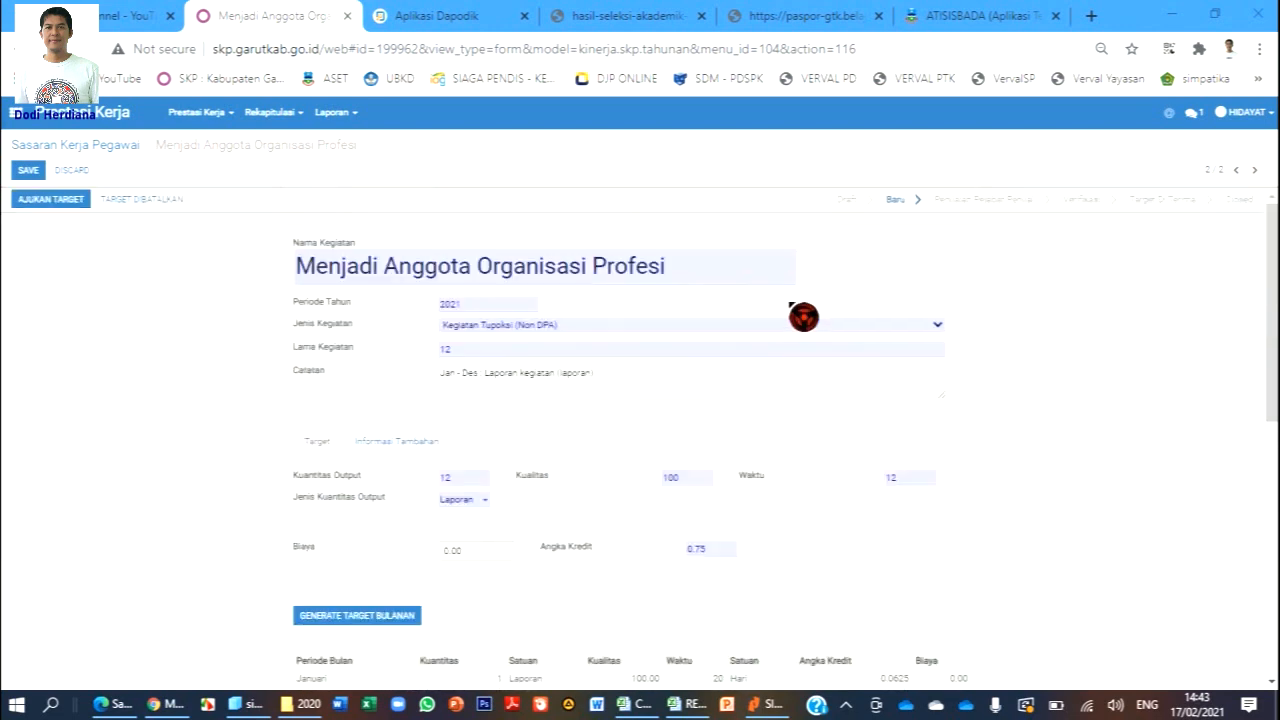
Save the organisation-membership target and go back to the Sasaran Kerja Pegawai list.
{"action": "left_click", "coordinate": [30, 172]}
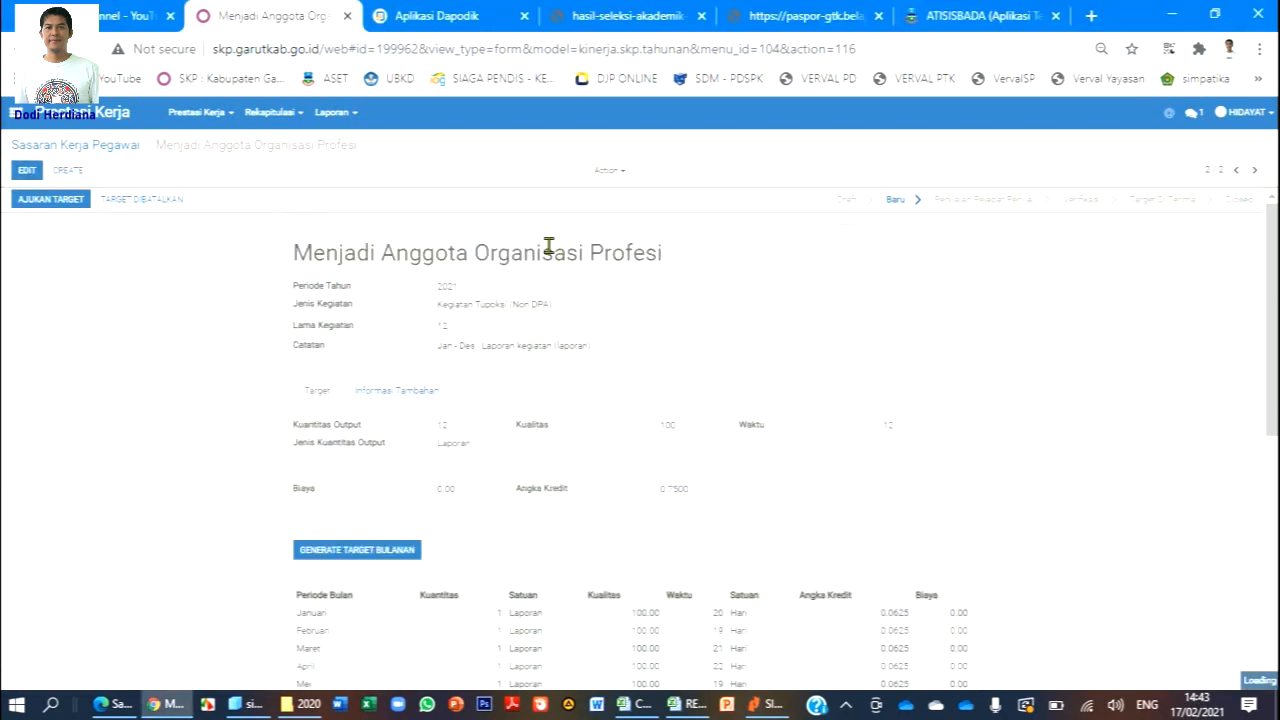
{"action": "scroll", "coordinate": [771, 323], "scroll_direction": "down", "scroll_amount": 4}
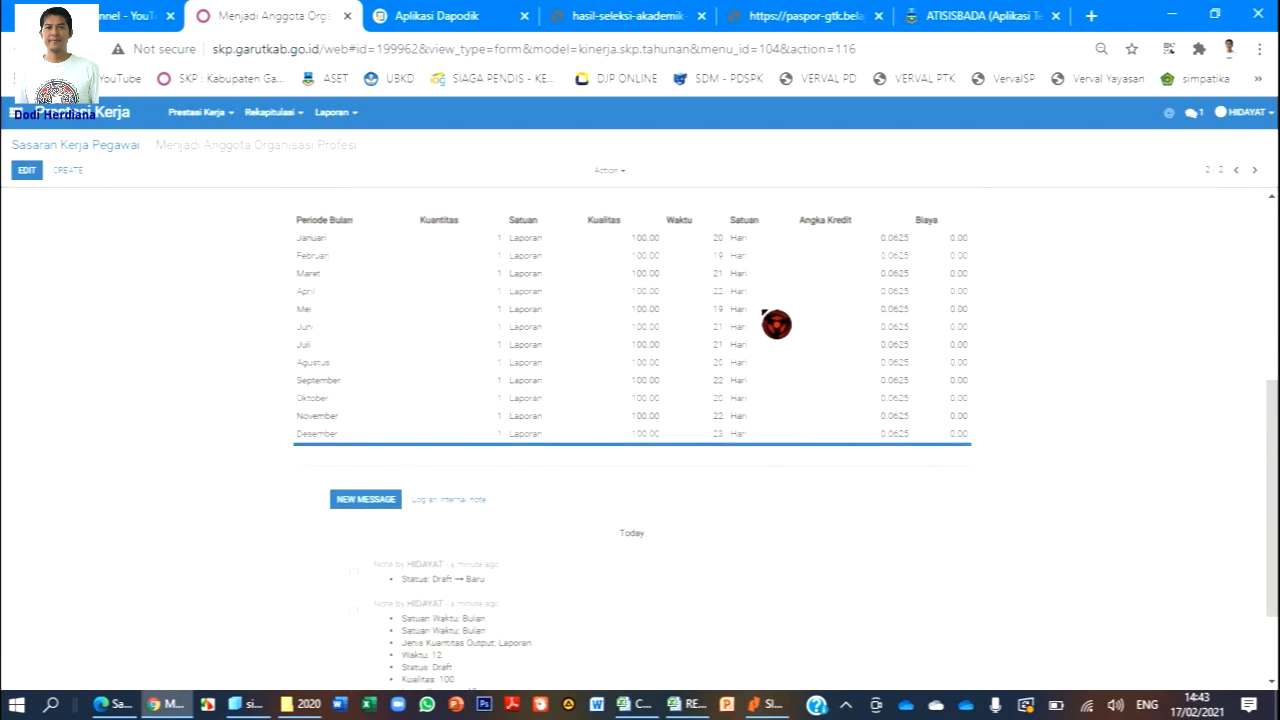
{"action": "scroll", "coordinate": [770, 322], "scroll_direction": "up", "scroll_amount": 3}
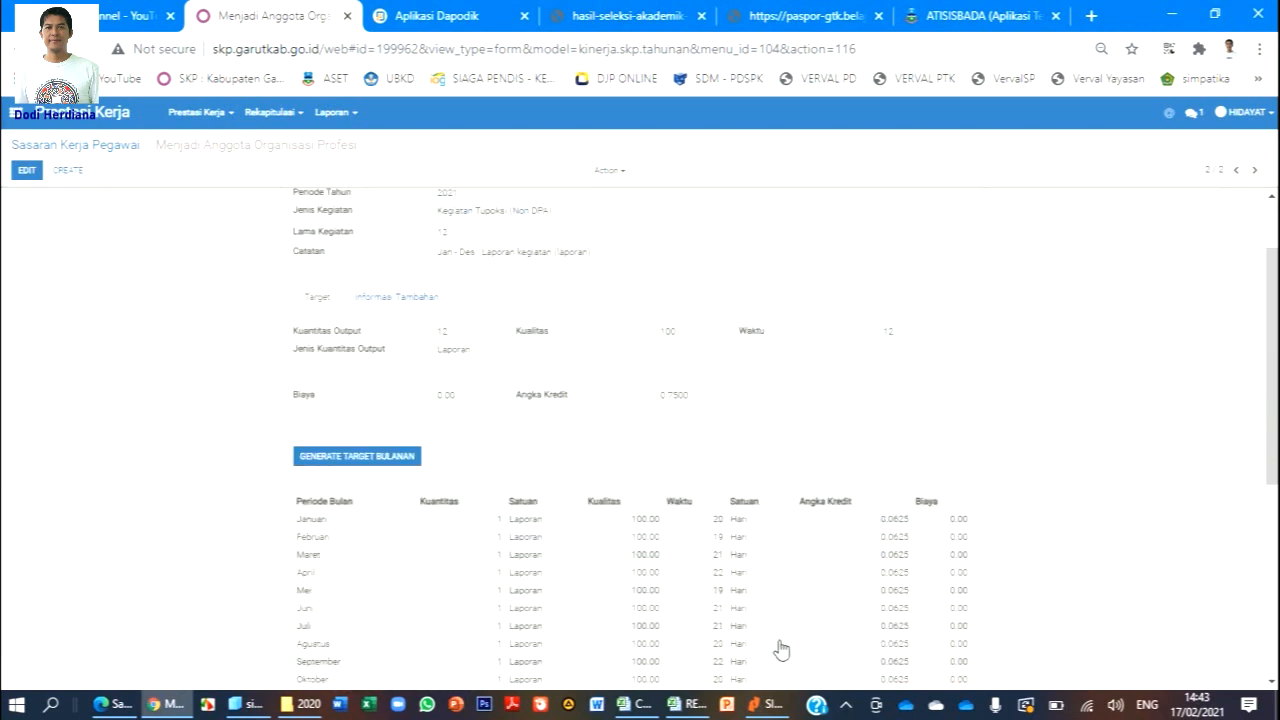
{"action": "mouse_move", "coordinate": [646, 708]}
{"action": "left_click", "coordinate": [560, 630]}
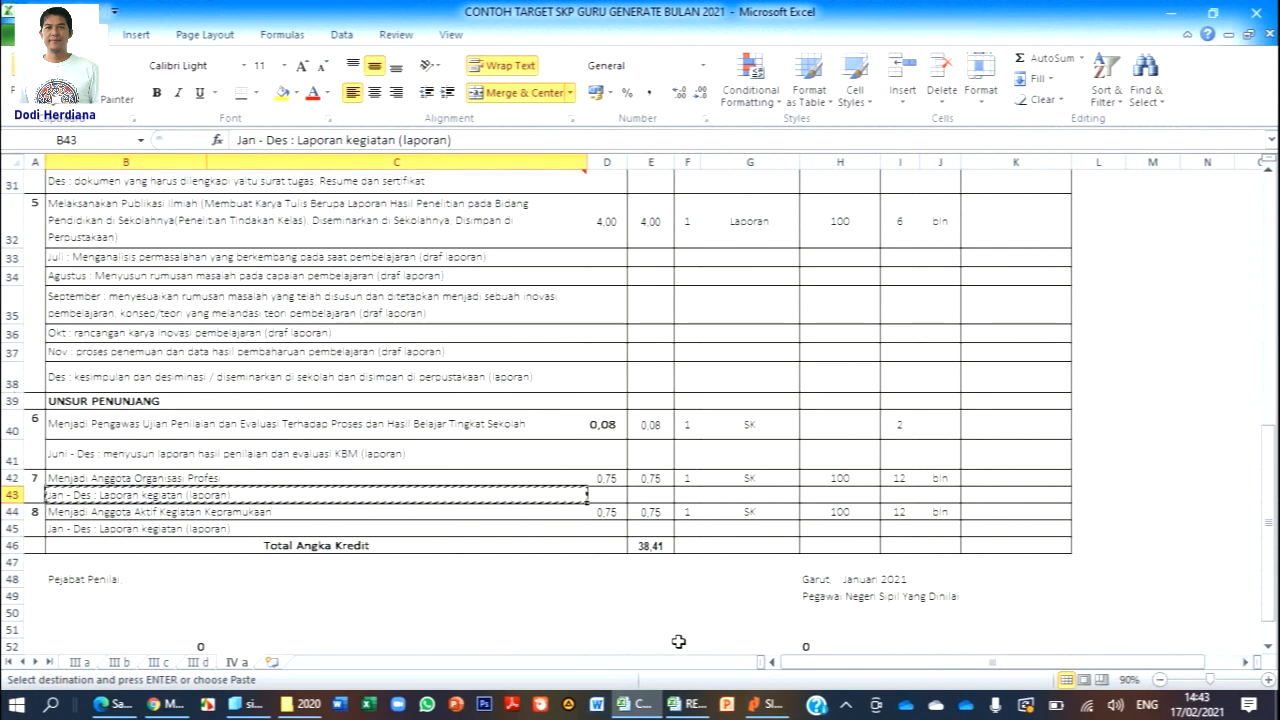
{"action": "left_click", "coordinate": [166, 704]}
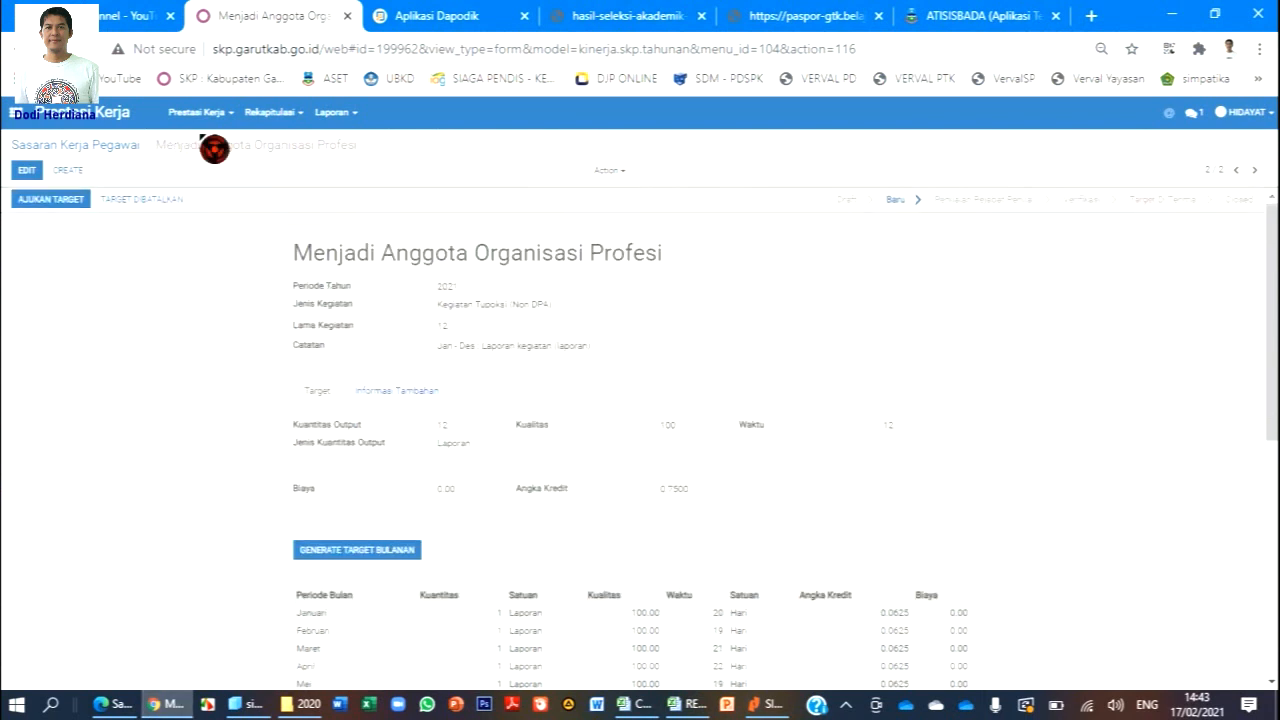
{"action": "left_click", "coordinate": [226, 117]}
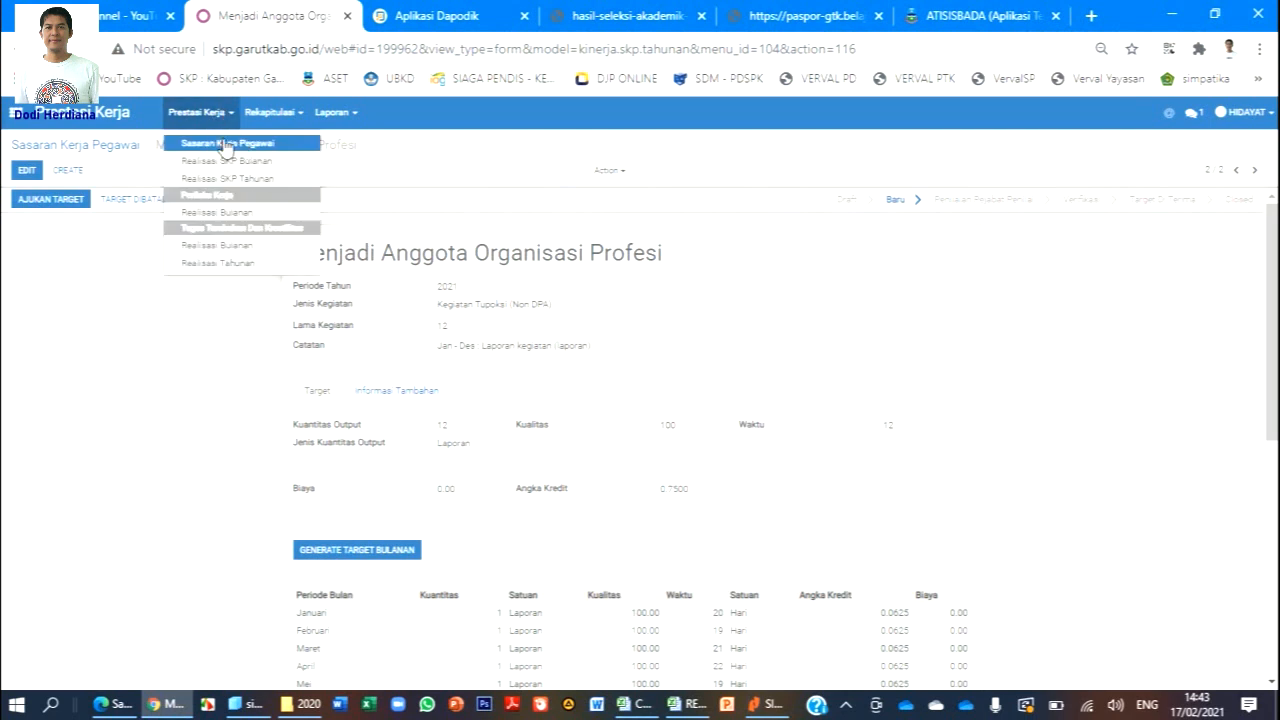
{"action": "left_click", "coordinate": [225, 143]}
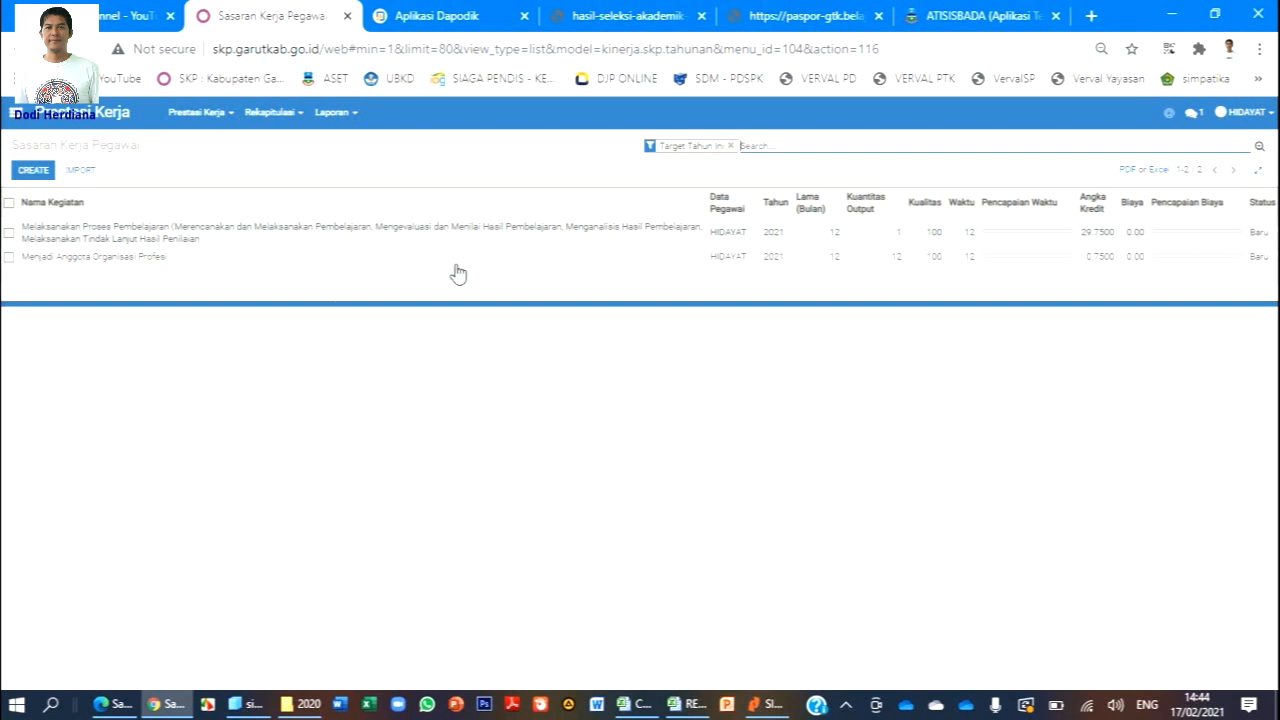
Submit the Melaksanakan Proses Pembelajaran target with AJUKAN TARGET and confirm it.
{"action": "left_click", "coordinate": [147, 243]}
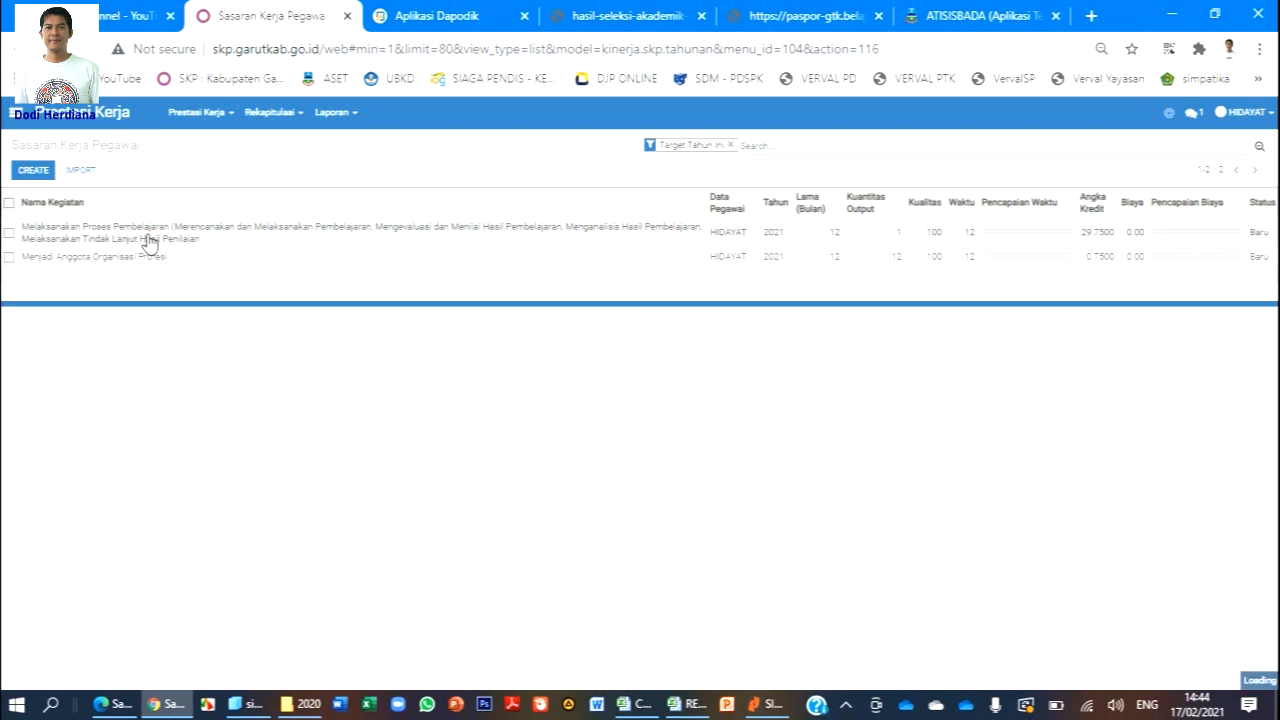
{"action": "scroll", "coordinate": [630, 250], "scroll_direction": "down", "scroll_amount": 1}
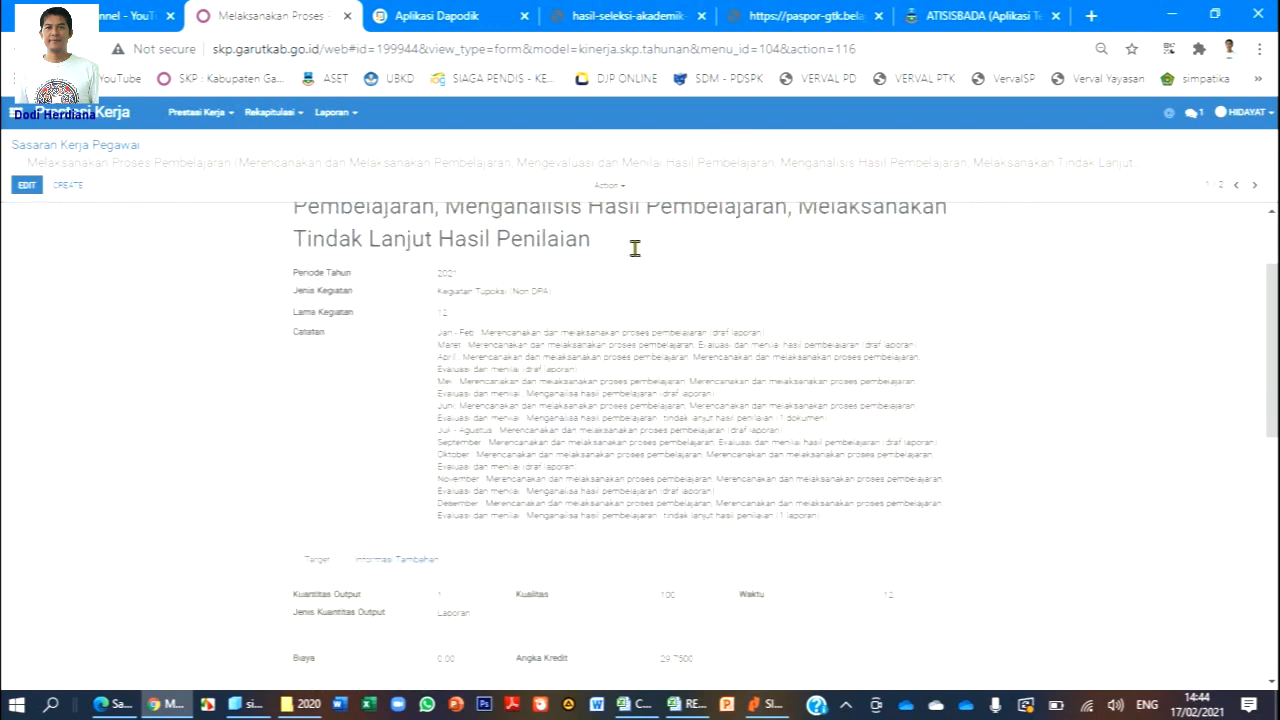
{"action": "scroll", "coordinate": [634, 250], "scroll_direction": "down", "scroll_amount": 7}
{"action": "scroll", "coordinate": [634, 265], "scroll_direction": "up", "scroll_amount": 6}
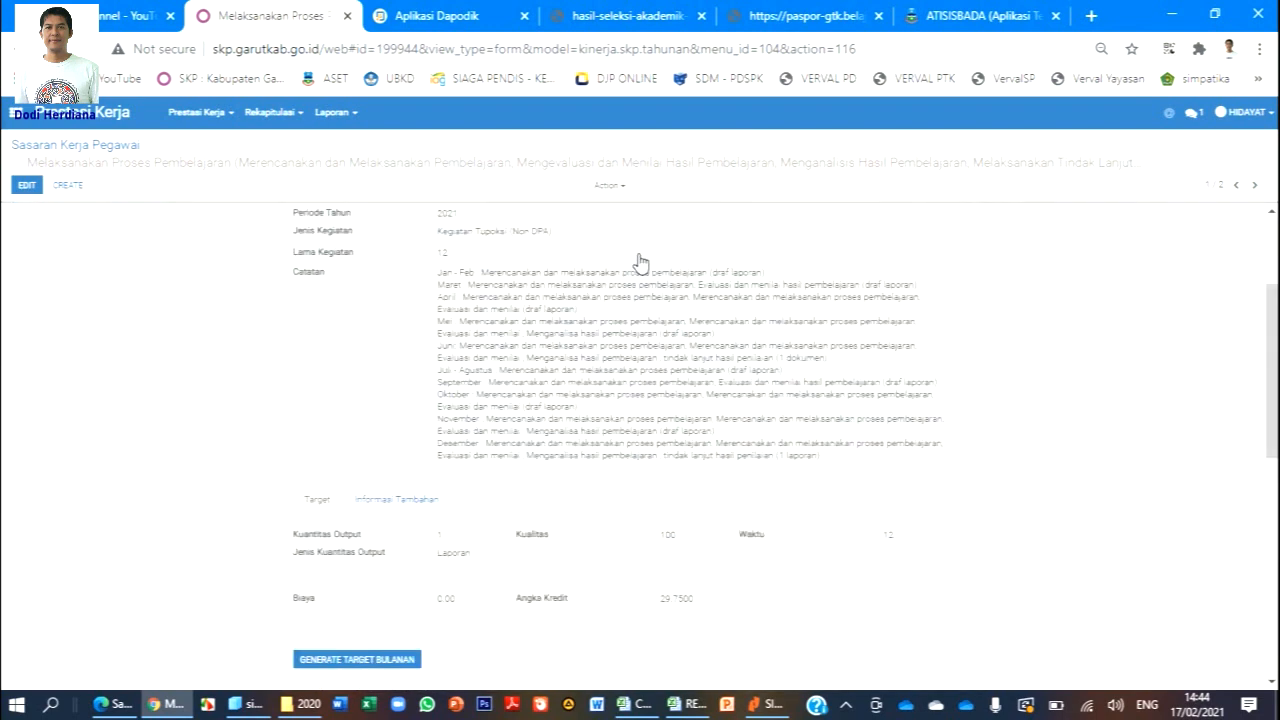
{"action": "scroll", "coordinate": [640, 262], "scroll_direction": "up", "scroll_amount": 3}
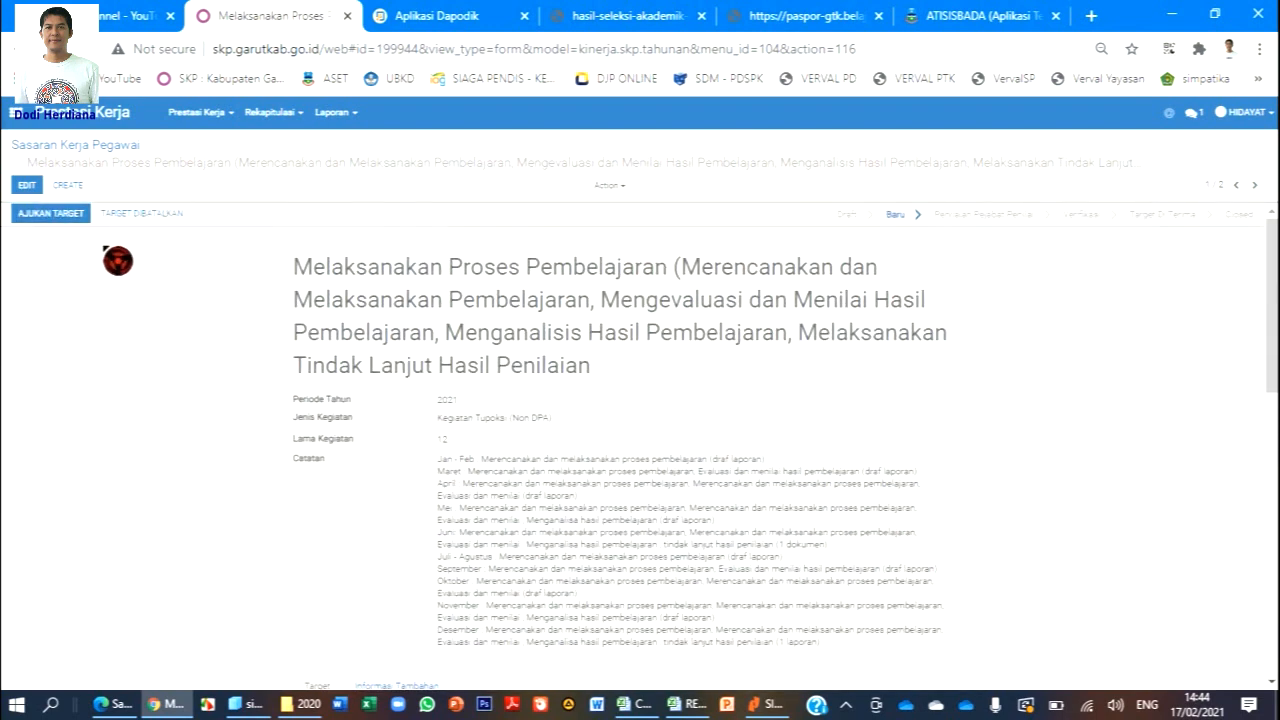
{"action": "left_click", "coordinate": [52, 215]}
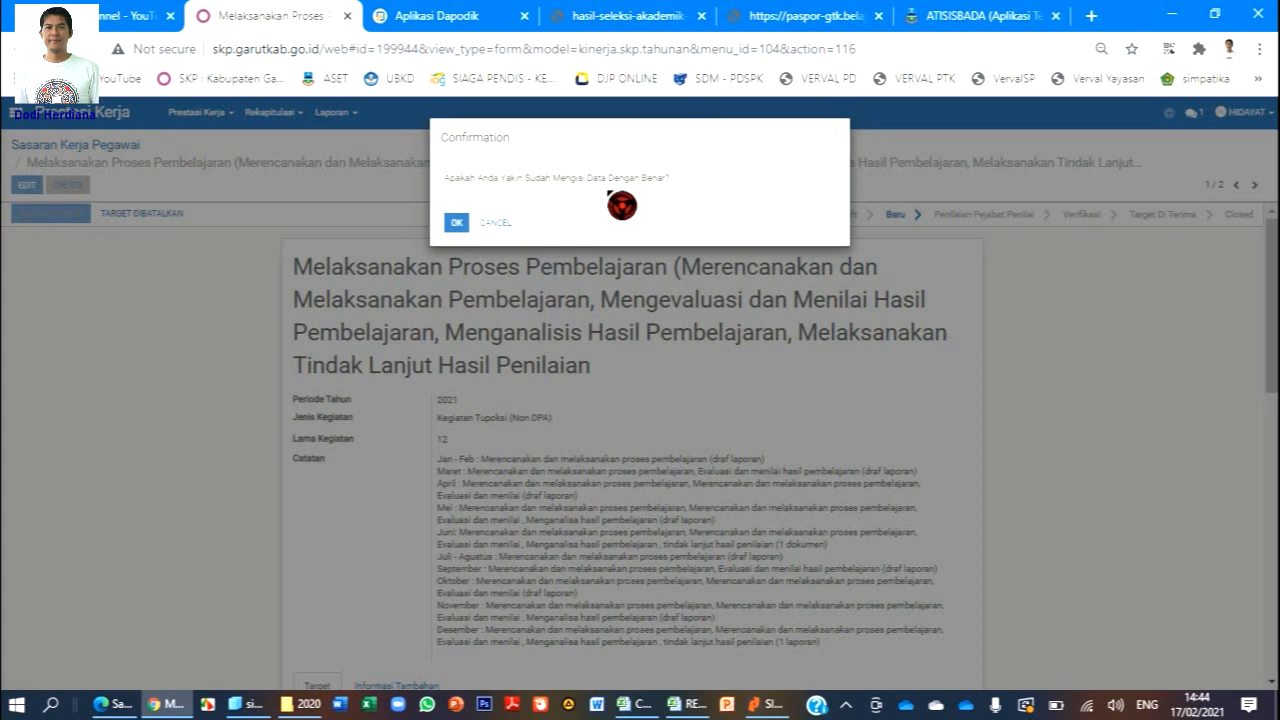
{"action": "left_click", "coordinate": [455, 223]}
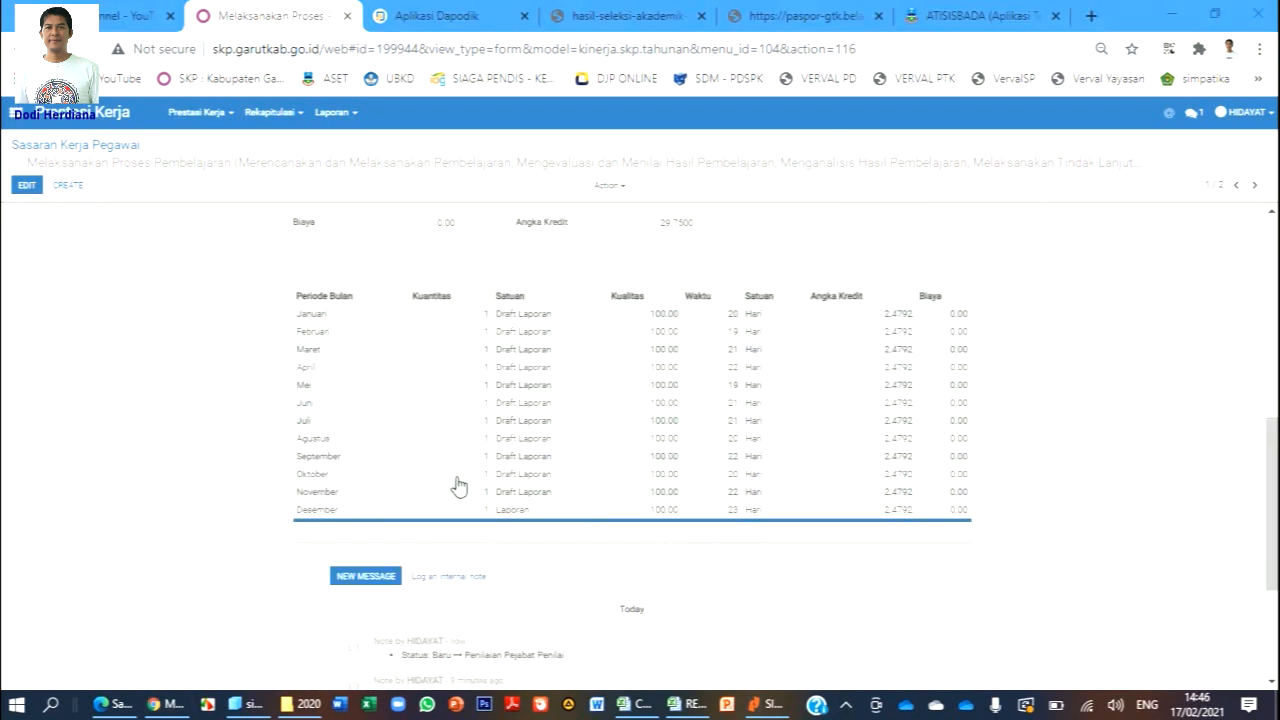
{"action": "scroll", "coordinate": [457, 486], "scroll_direction": "up", "scroll_amount": 10}
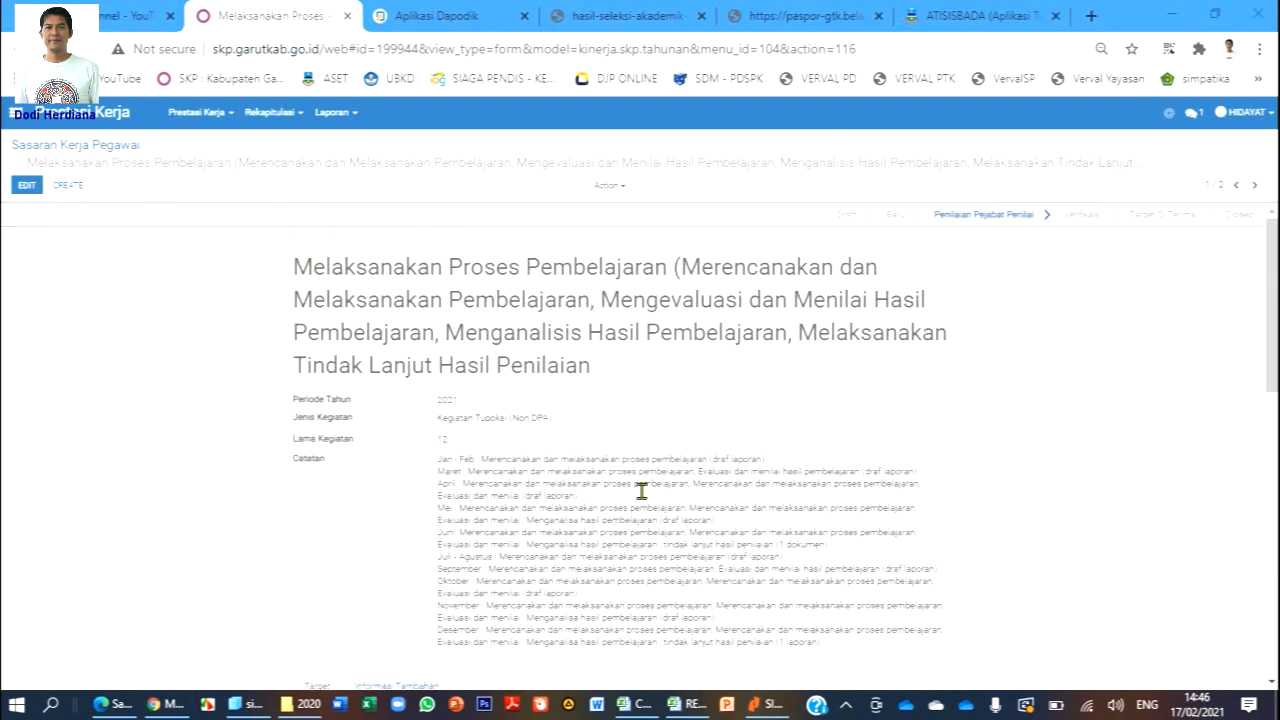
Submit the Menjadi Anggota Organisasi Profesi target with AJUKAN TARGET, then return to the targets list.
{"action": "left_click", "coordinate": [203, 118]}
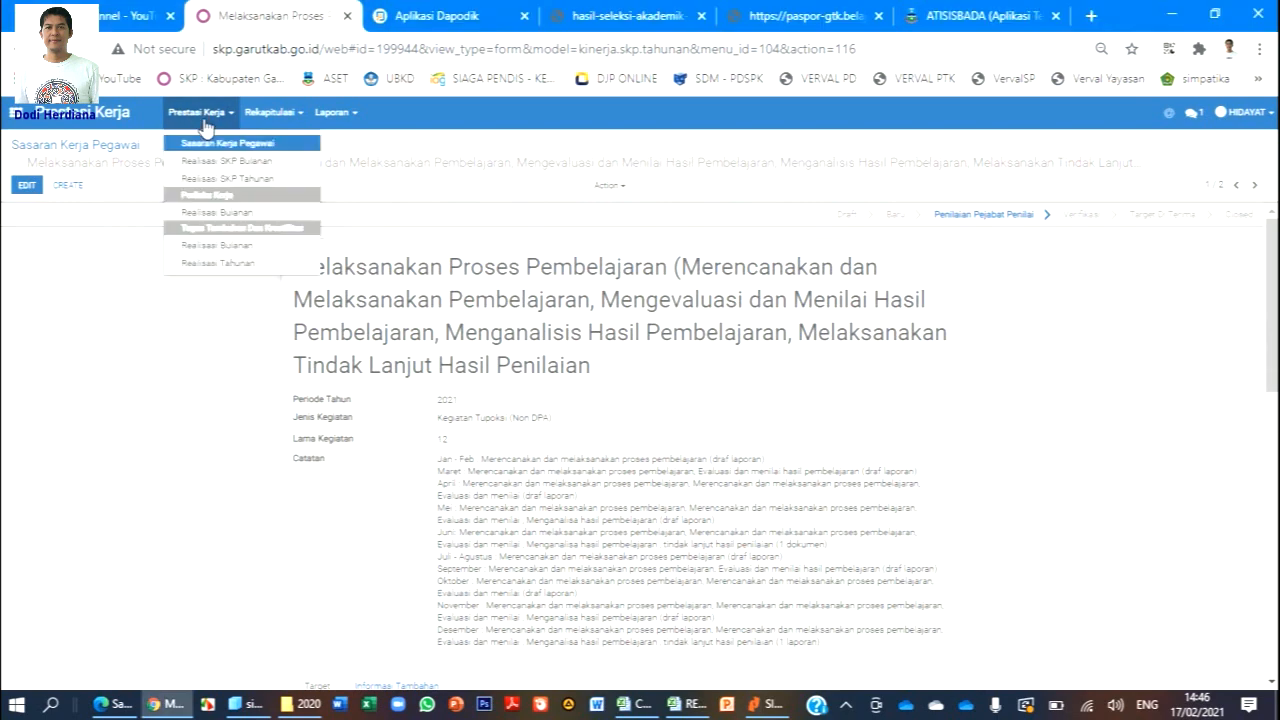
{"action": "left_click", "coordinate": [222, 145]}
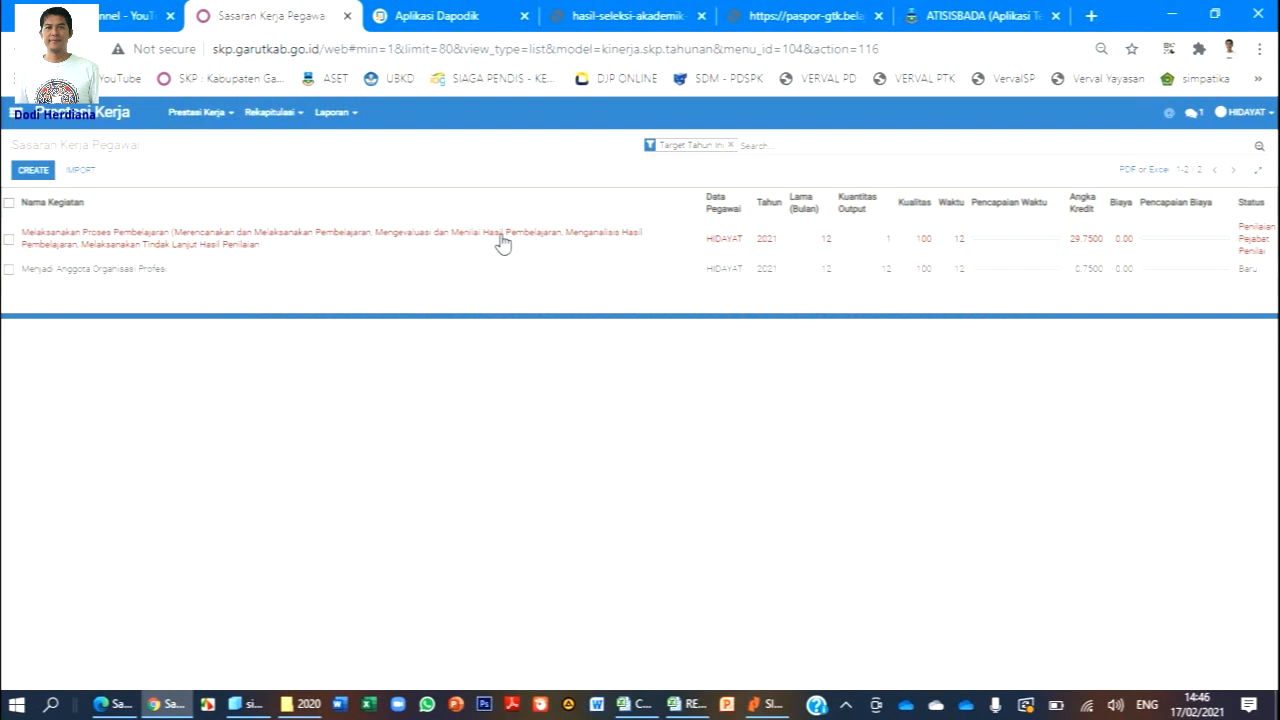
{"action": "left_click", "coordinate": [140, 280]}
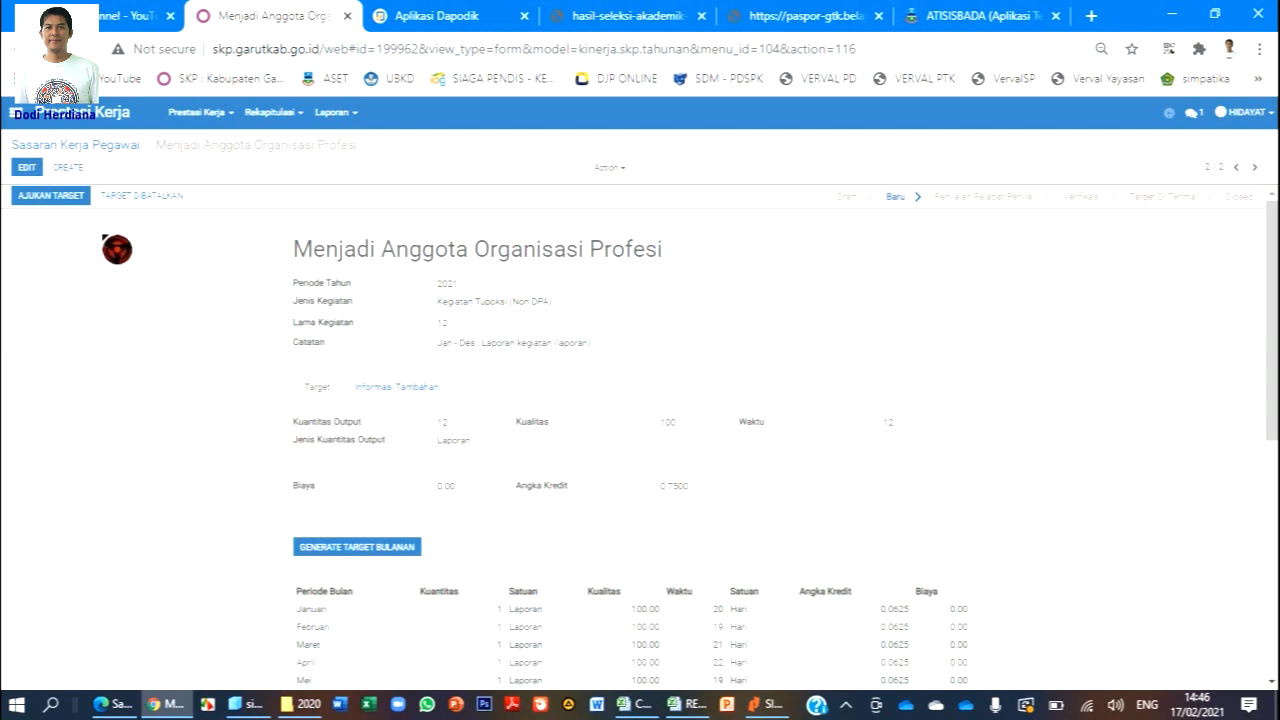
{"action": "left_click", "coordinate": [72, 203]}
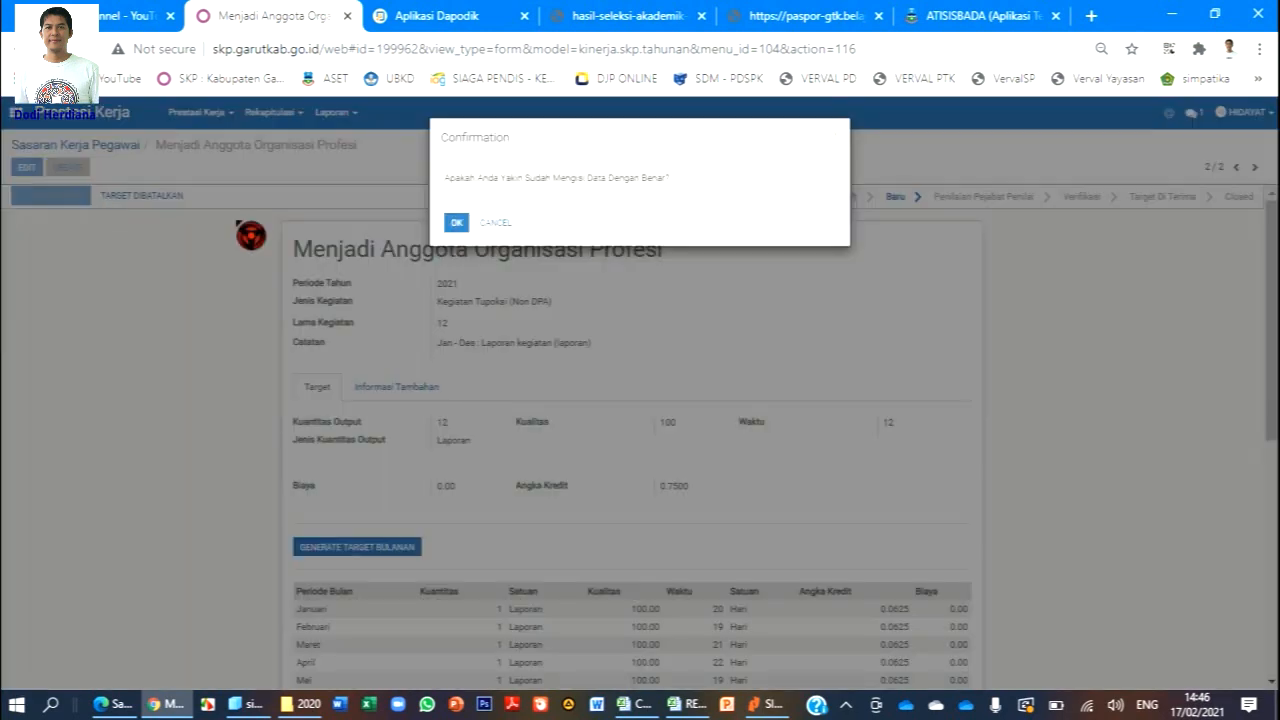
{"action": "left_click", "coordinate": [456, 224]}
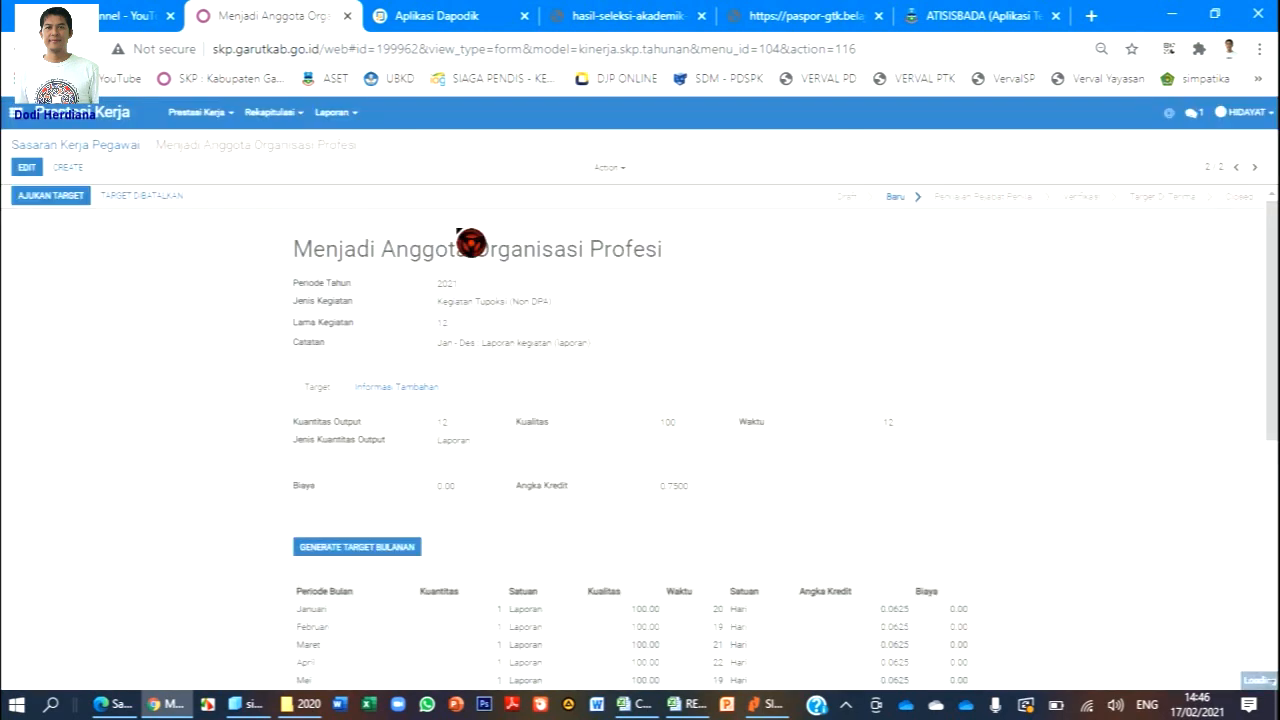
{"action": "left_click", "coordinate": [200, 112]}
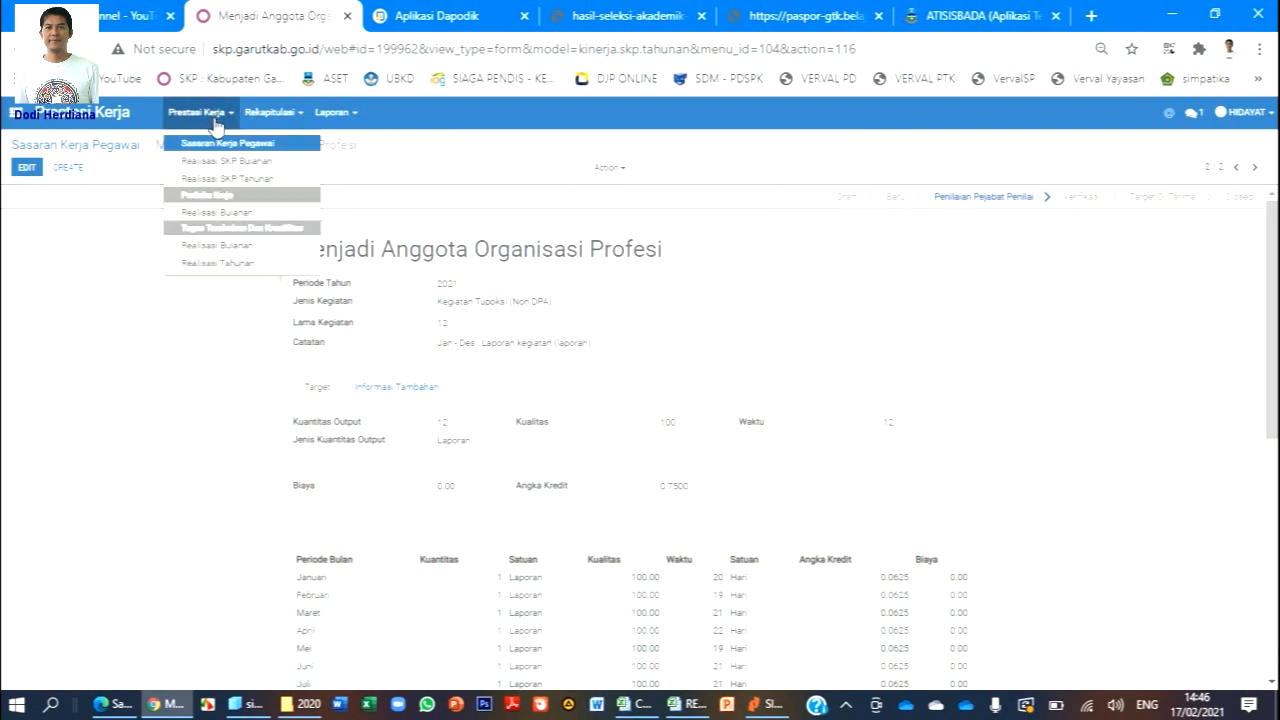
{"action": "left_click", "coordinate": [230, 137]}
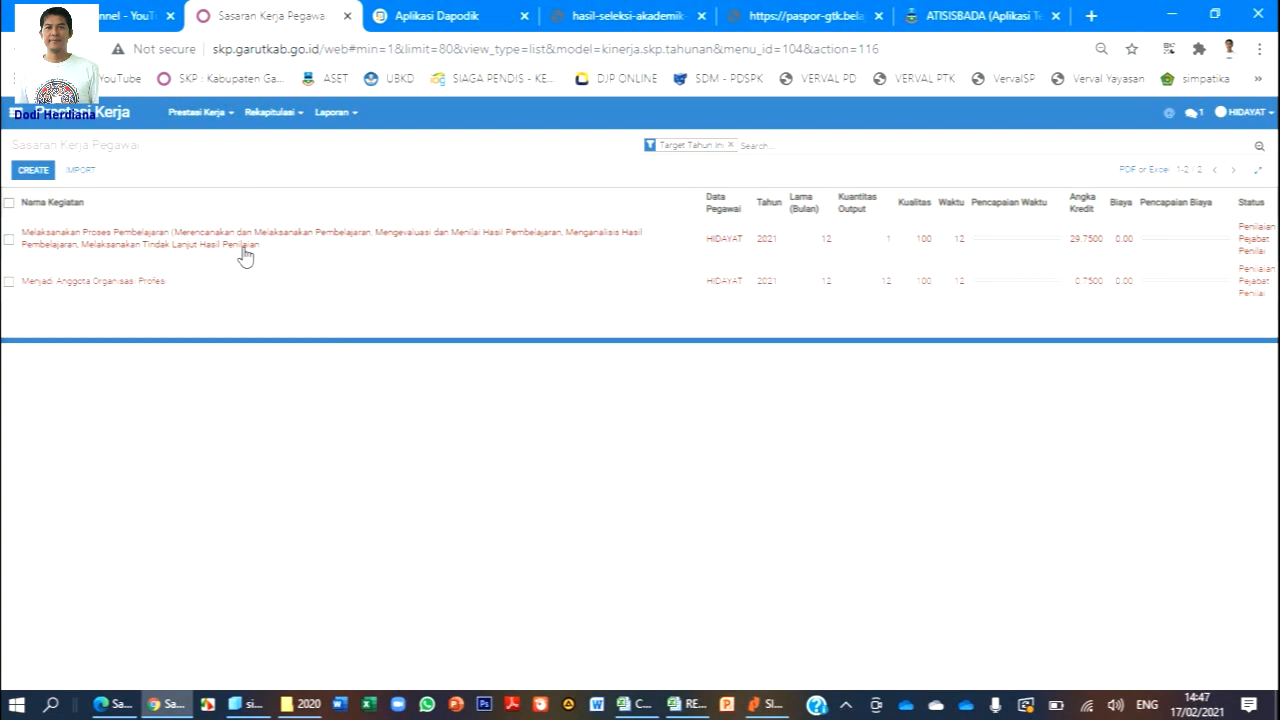
Open Realisasi Bulanan under Perilaku Kerja to list the Januari–Desember 2021 records.
{"action": "left_click", "coordinate": [215, 113]}
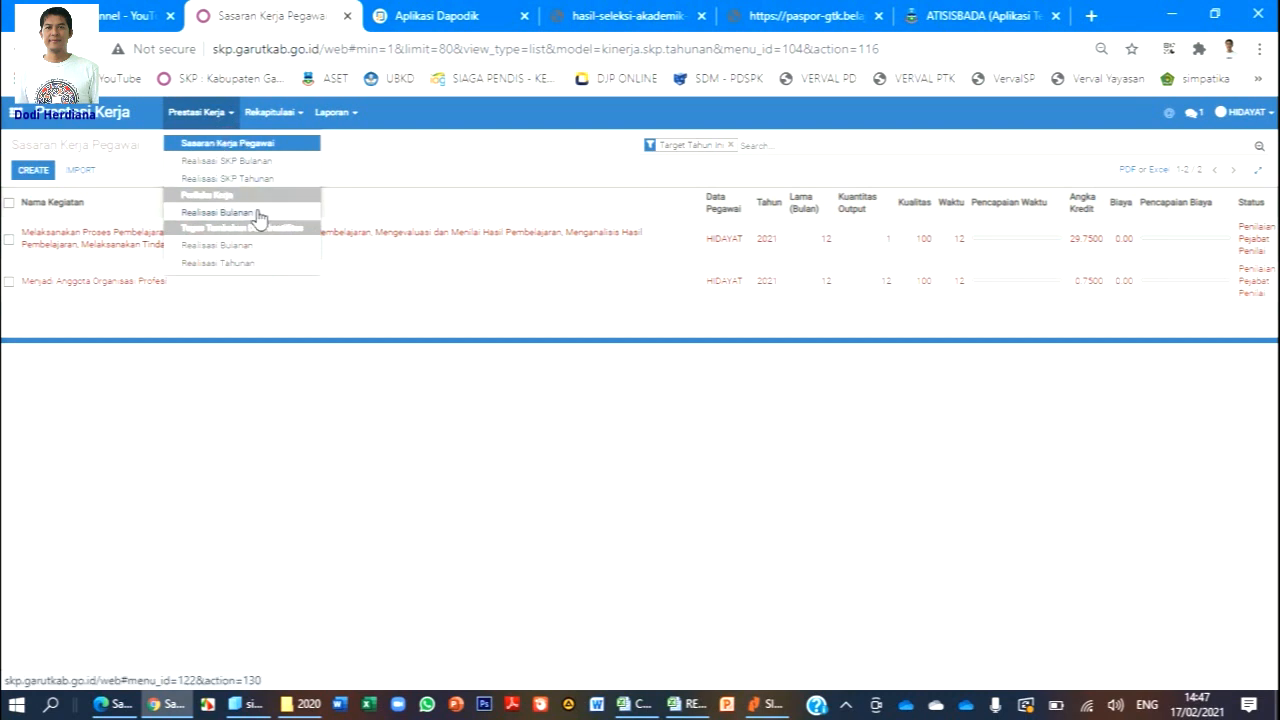
{"action": "left_click", "coordinate": [220, 216]}
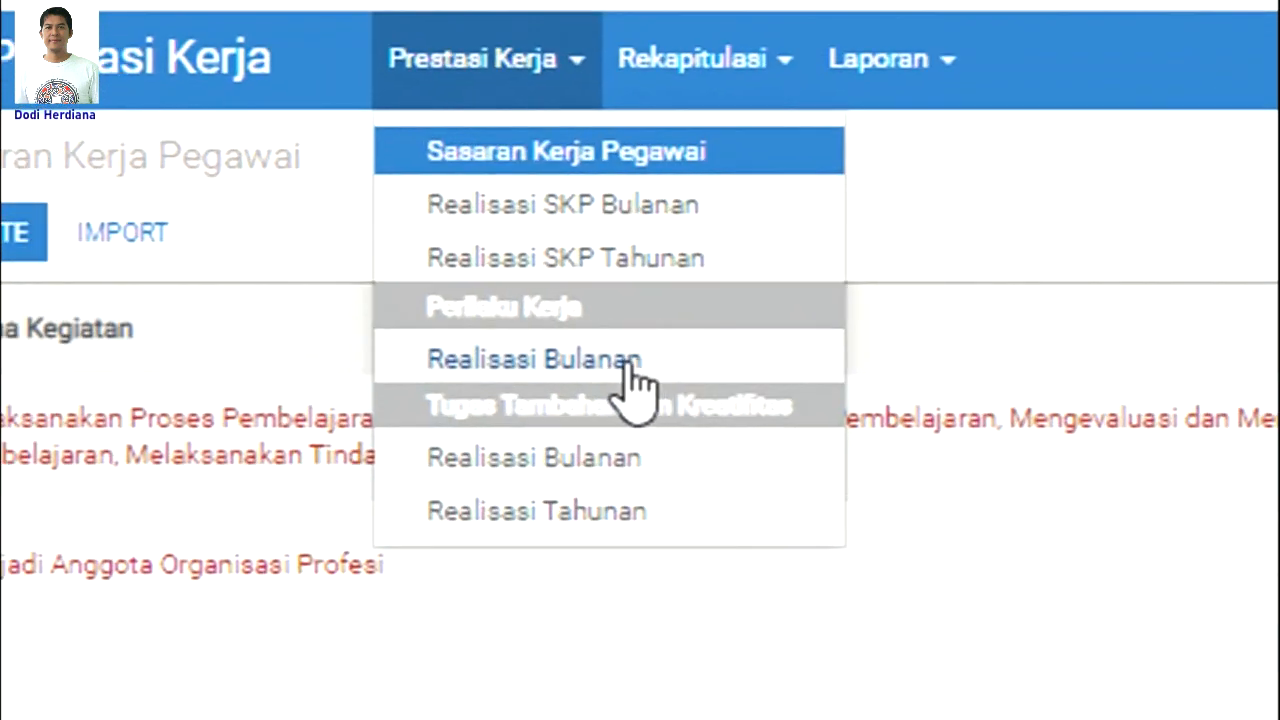
{"action": "left_click", "coordinate": [645, 358]}
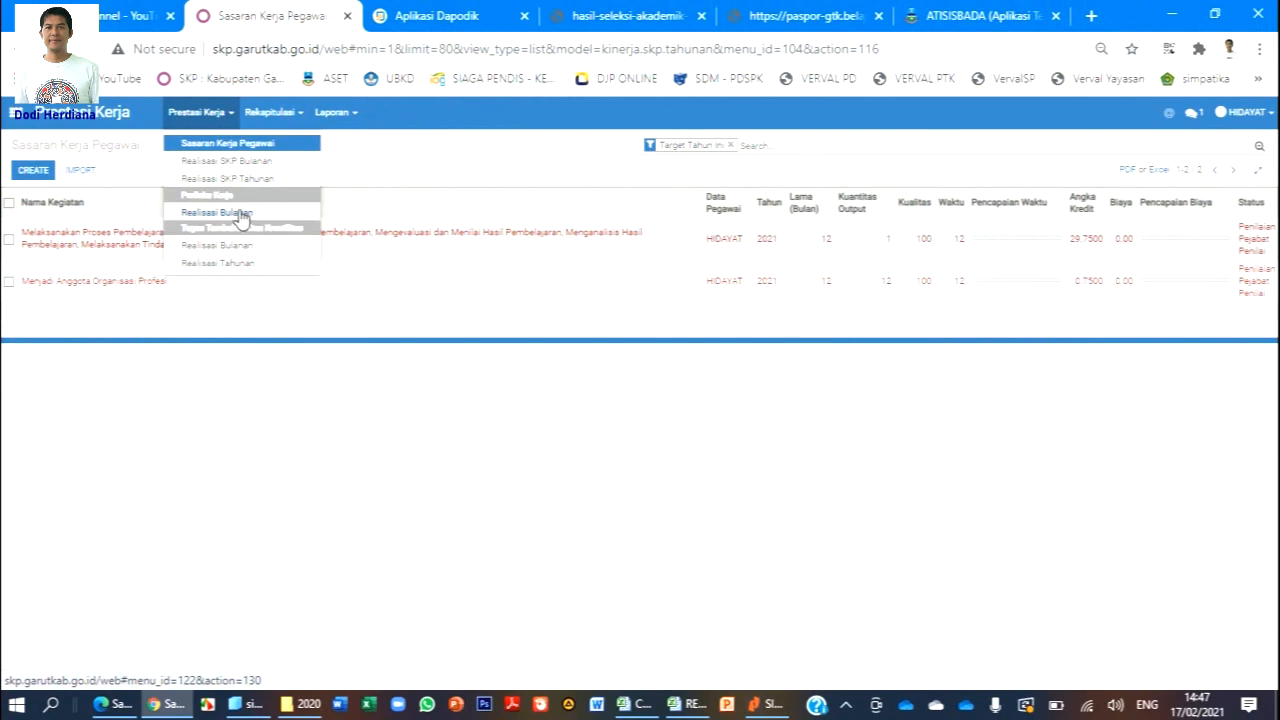
{"action": "left_click", "coordinate": [240, 214]}
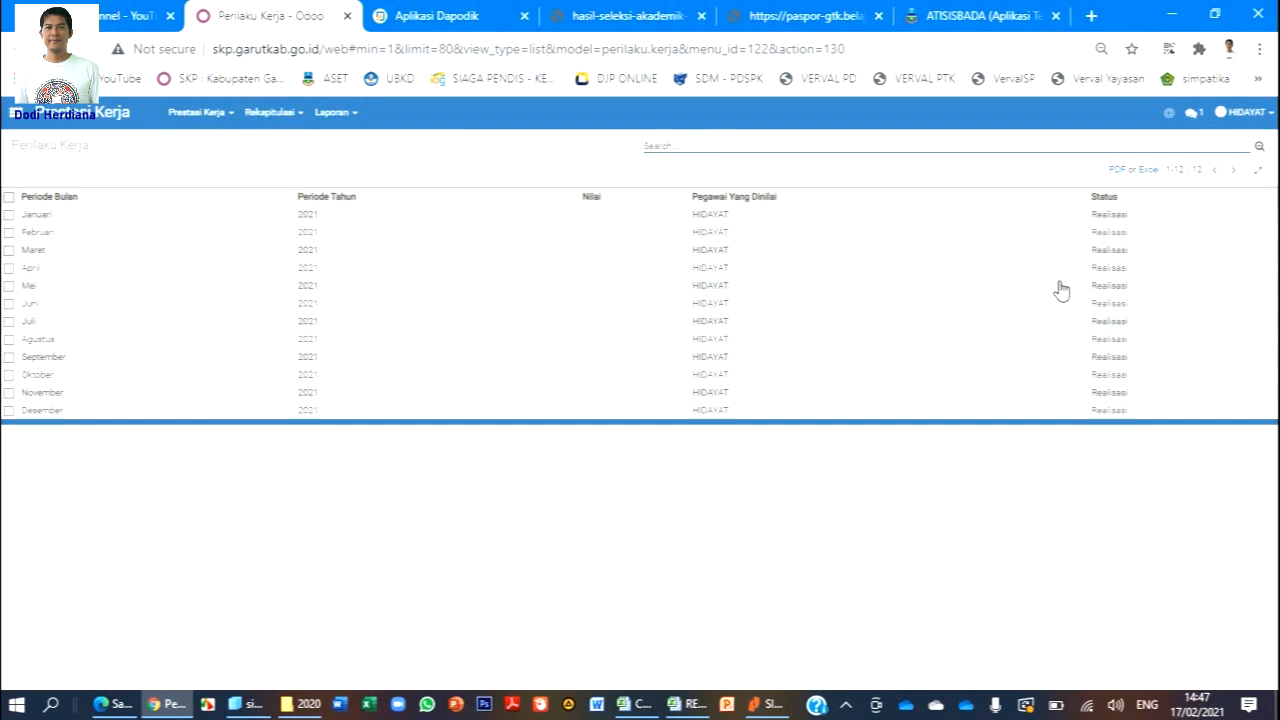
Open the Januari 2021 record in edit mode and review its guideline, staffing and attachment tabs.
{"action": "left_click", "coordinate": [47, 220]}
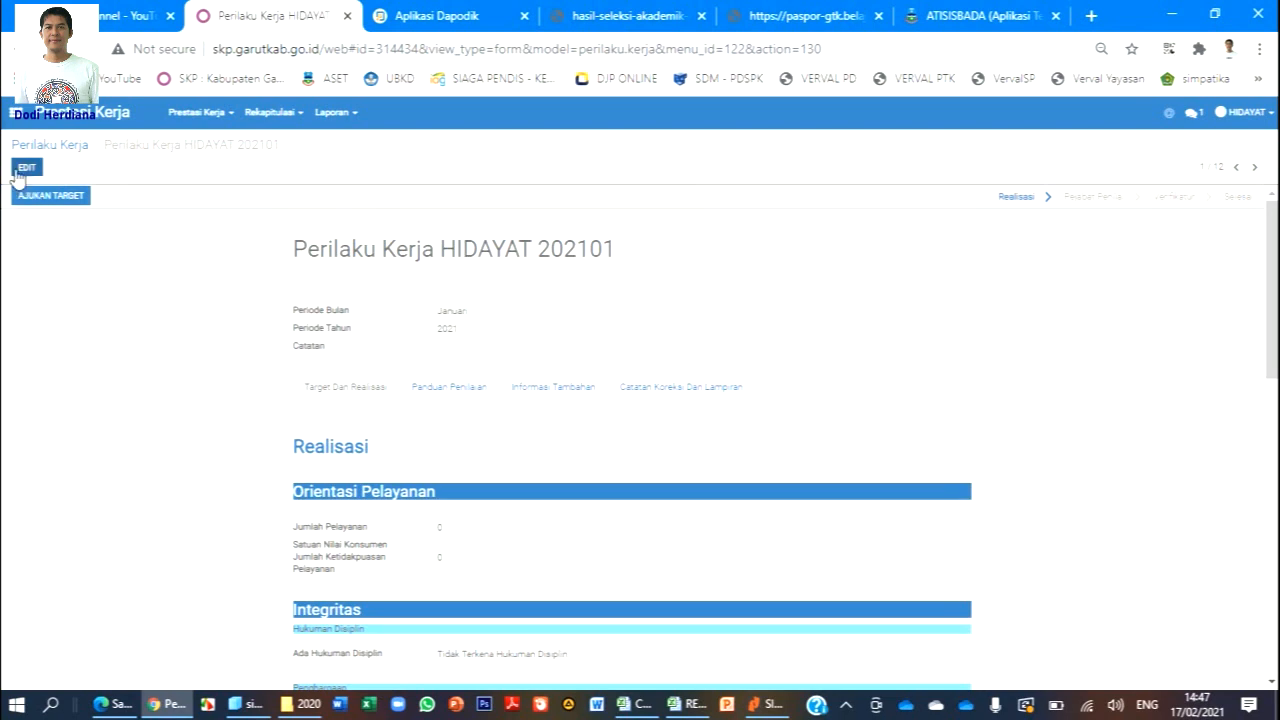
{"action": "left_click", "coordinate": [20, 170]}
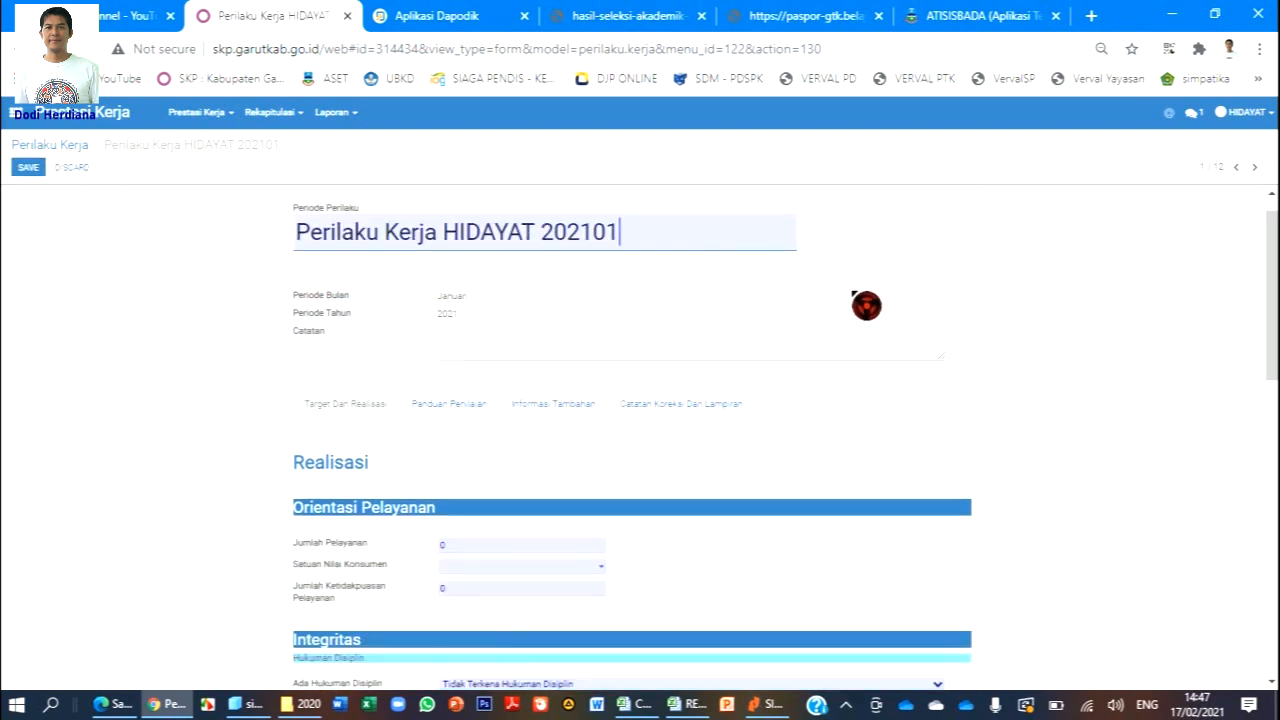
{"action": "scroll", "coordinate": [866, 305], "scroll_direction": "down", "scroll_amount": 3}
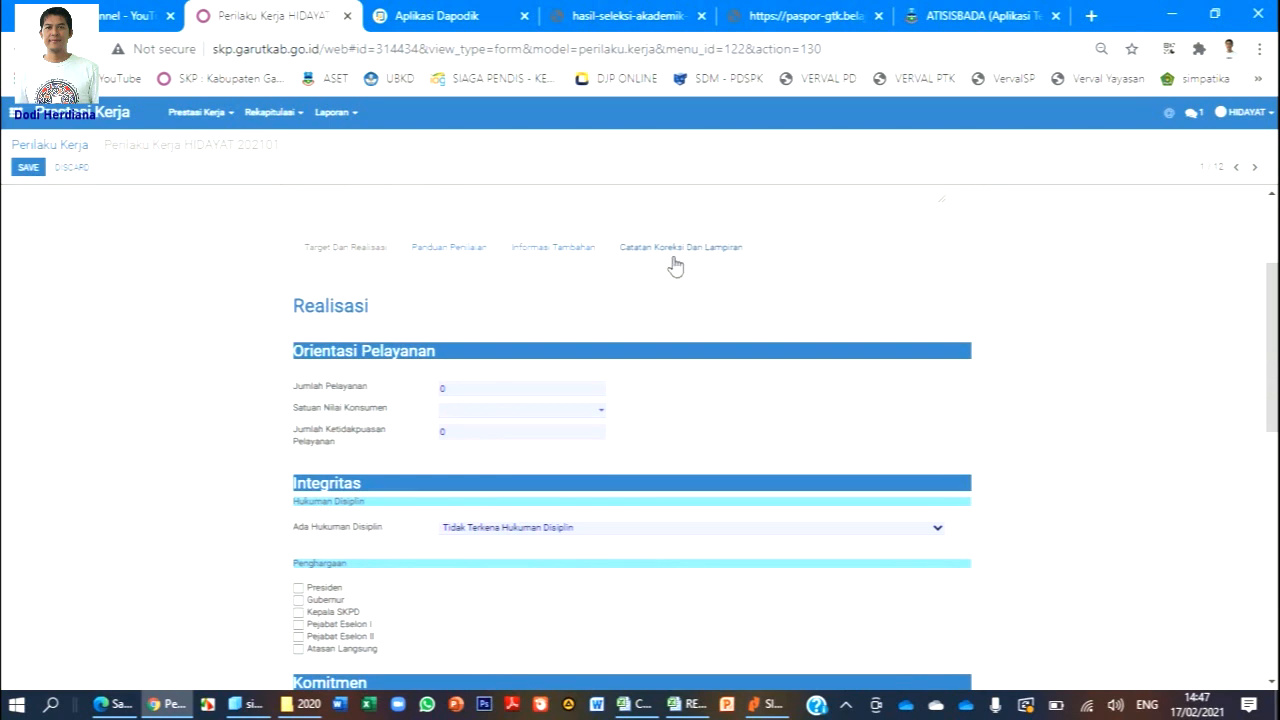
{"action": "left_click", "coordinate": [442, 258]}
{"action": "left_click", "coordinate": [530, 250]}
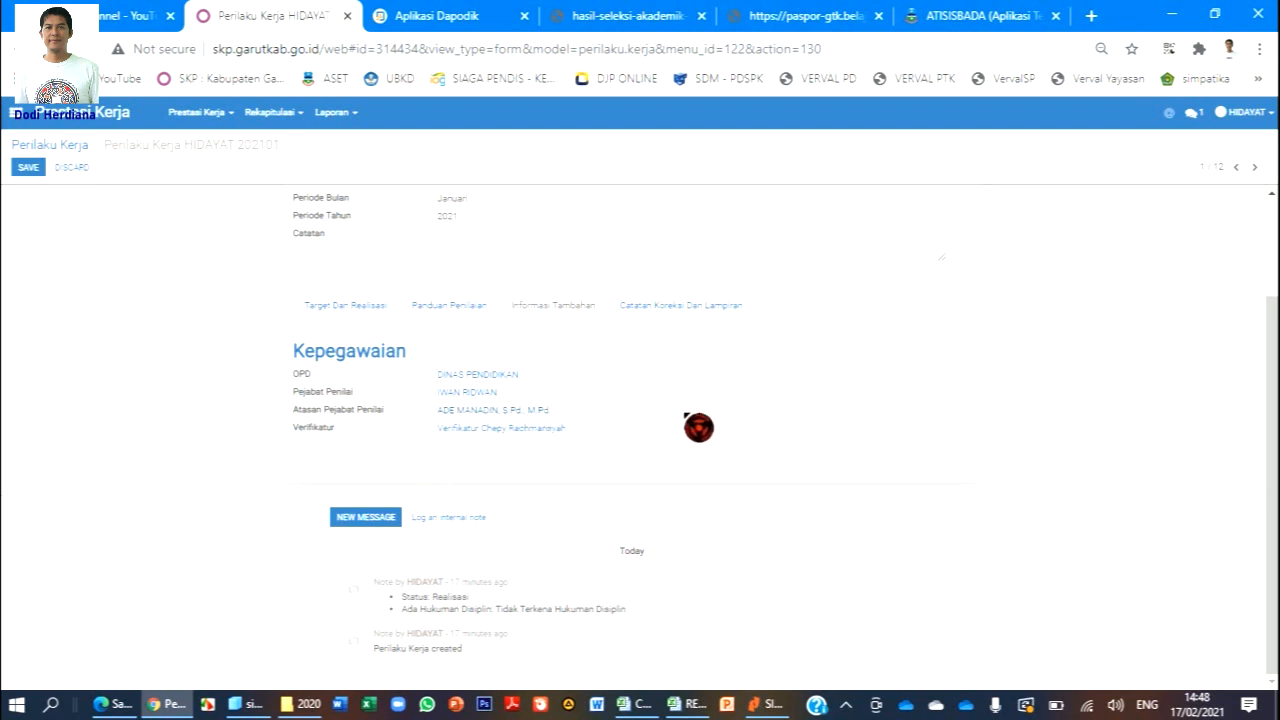
{"action": "left_click", "coordinate": [686, 306]}
Return to the Realisasi fields and select the Jumlah Pelayanan value of 0.
{"action": "scroll", "coordinate": [661, 340], "scroll_direction": "up", "scroll_amount": 1}
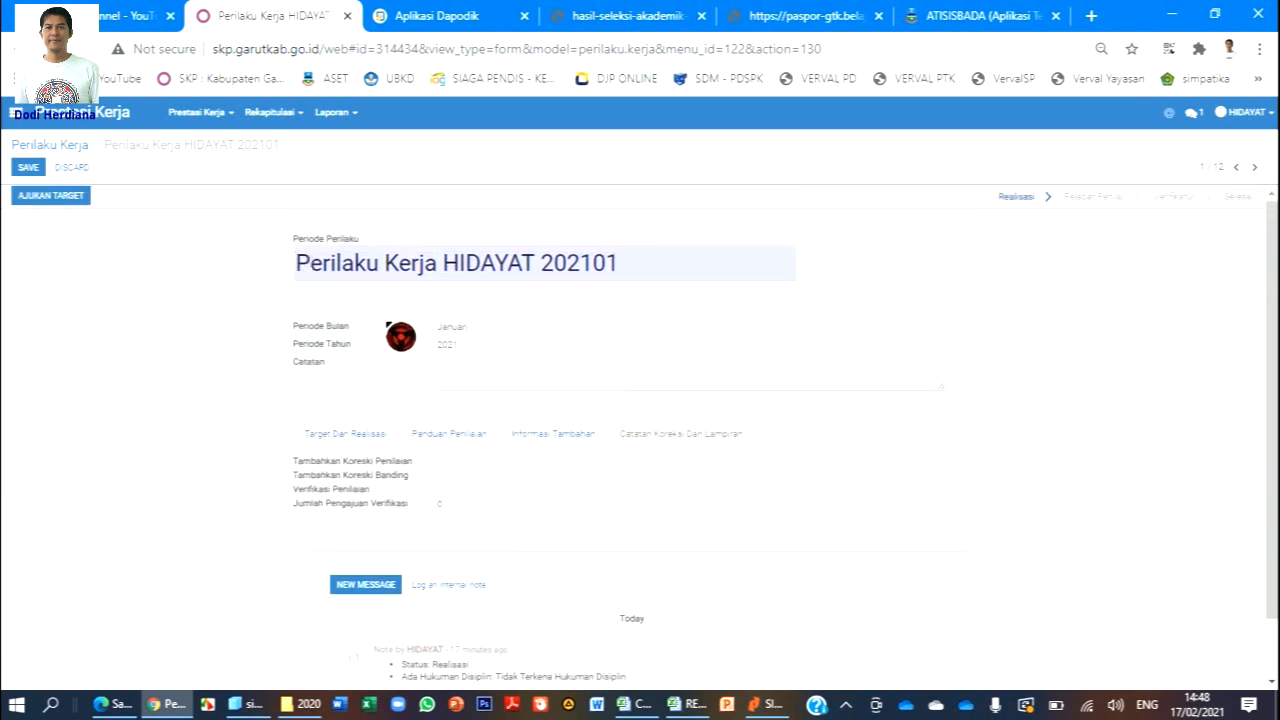
{"action": "scroll", "coordinate": [404, 350], "scroll_direction": "down", "scroll_amount": 1}
{"action": "left_click", "coordinate": [515, 368]}
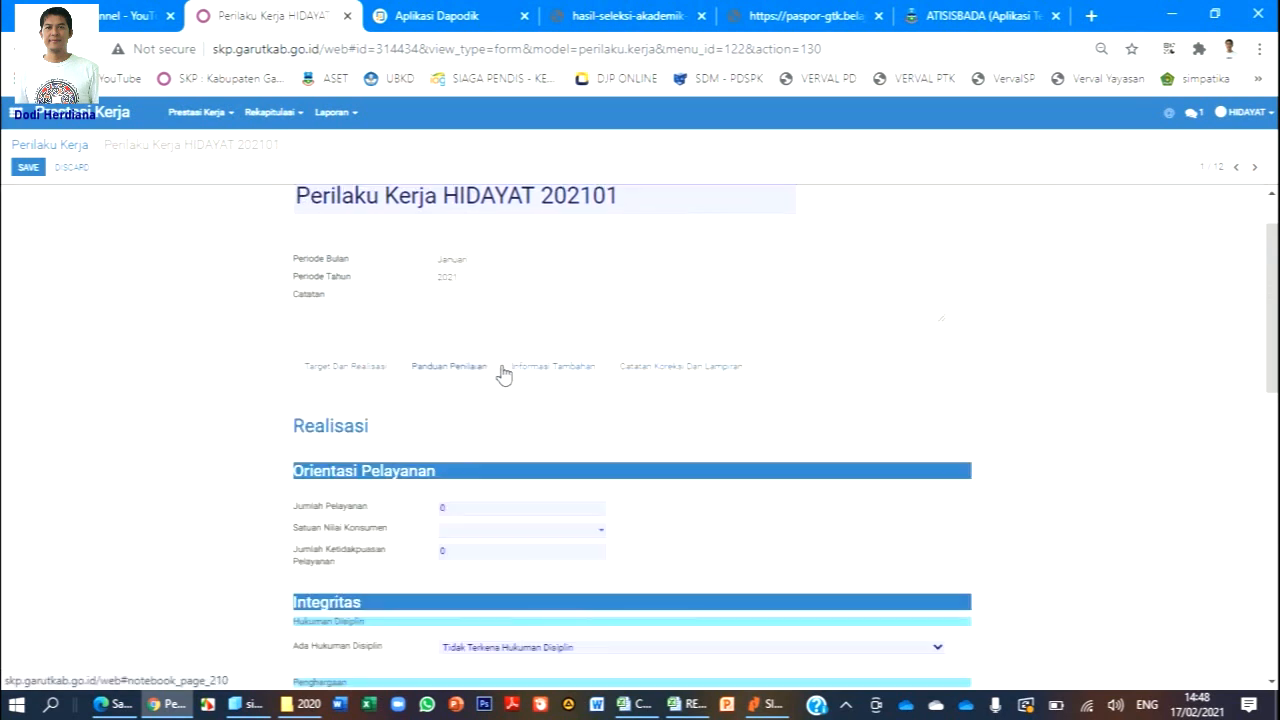
{"action": "scroll", "coordinate": [537, 368], "scroll_direction": "down", "scroll_amount": 2}
{"action": "scroll", "coordinate": [537, 368], "scroll_direction": "down", "scroll_amount": 1}
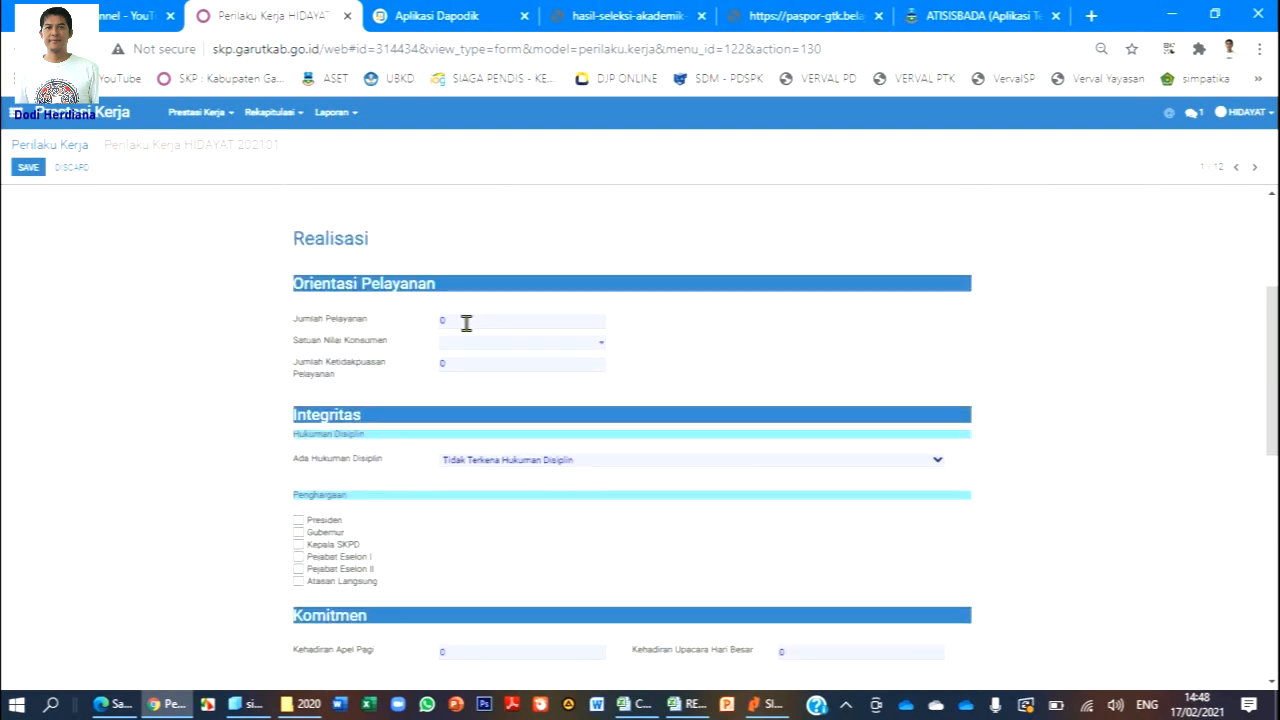
{"action": "double_click", "coordinate": [466, 322]}
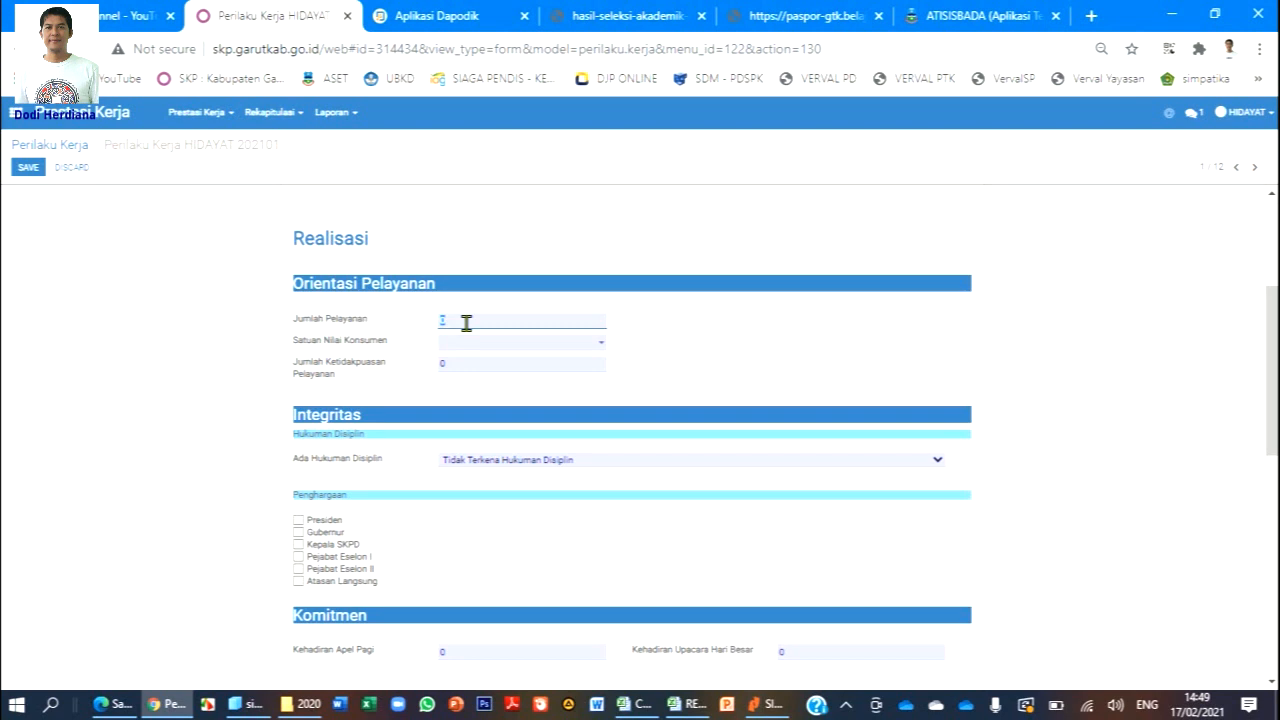
Enter 250 in Jumlah Pelayanan, choose Orang as the consumer rating unit, and tick the Atasan Langsung award.
{"action": "type", "text": "250"}
{"action": "left_click", "coordinate": [466, 346]}
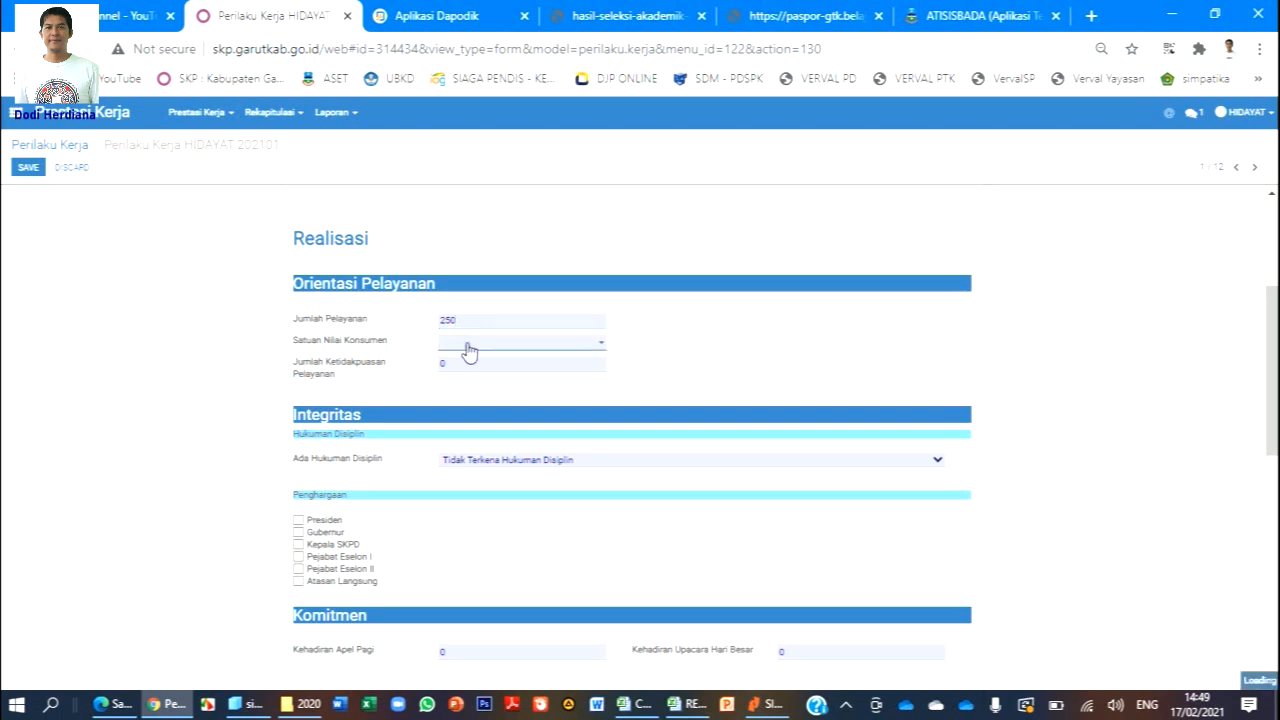
{"action": "type", "text": "0RANG"}
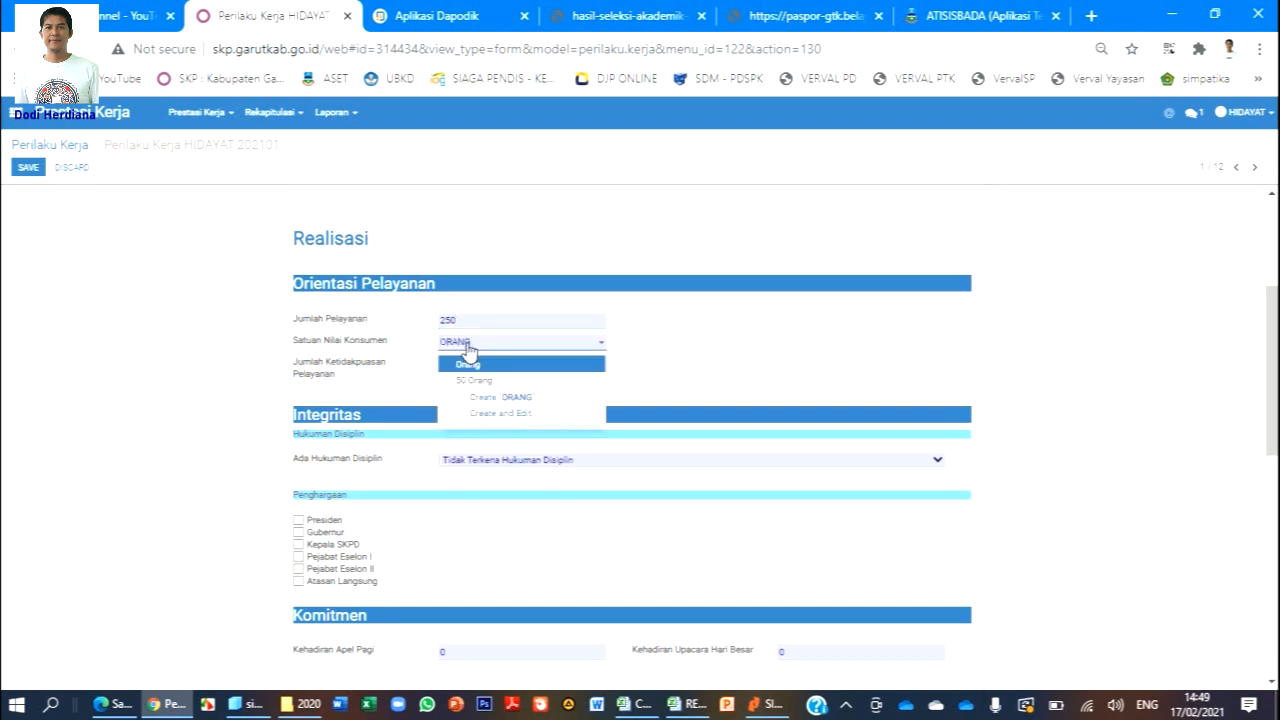
{"action": "left_click", "coordinate": [478, 366]}
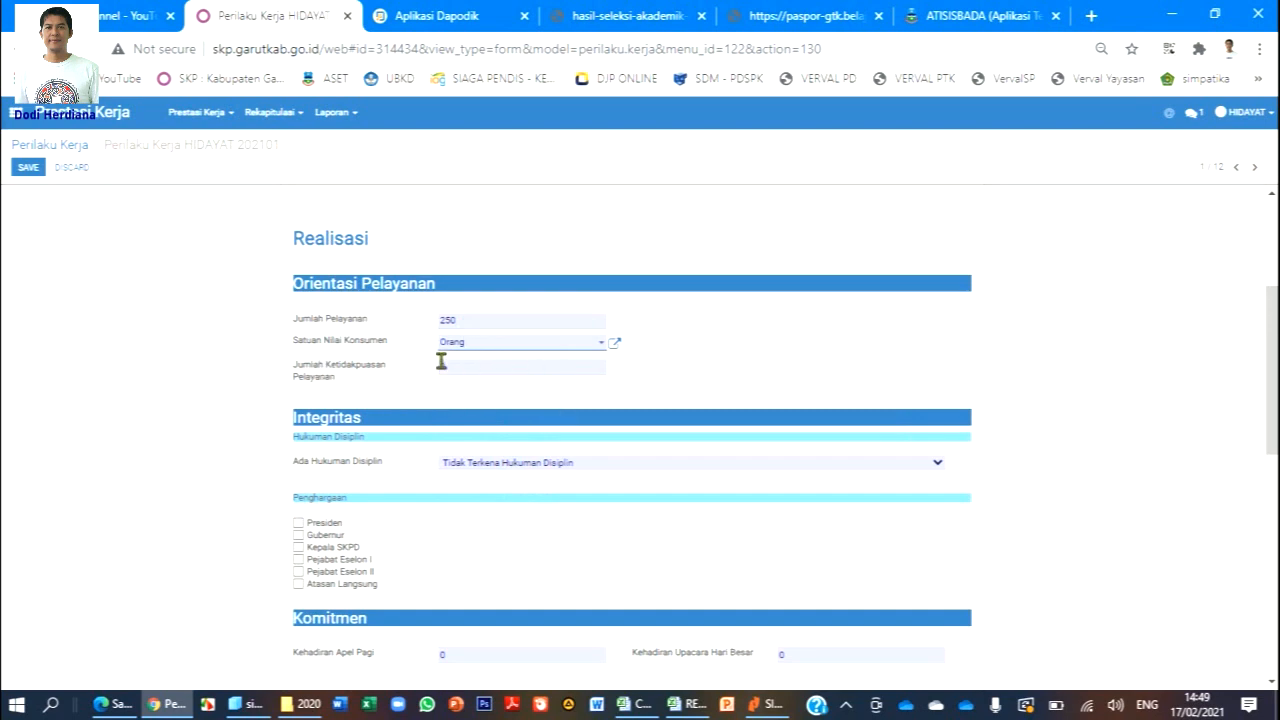
{"action": "scroll", "coordinate": [497, 391], "scroll_direction": "down", "scroll_amount": 1}
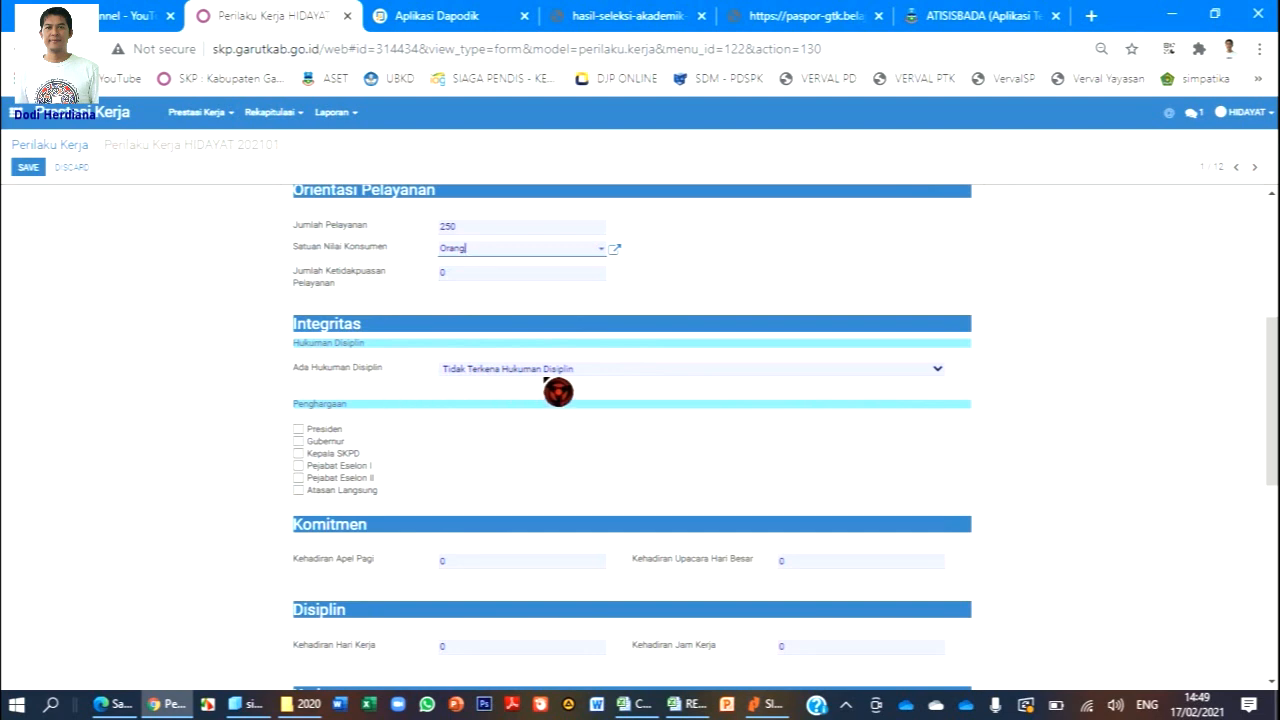
{"action": "scroll", "coordinate": [603, 389], "scroll_direction": "down", "scroll_amount": 1}
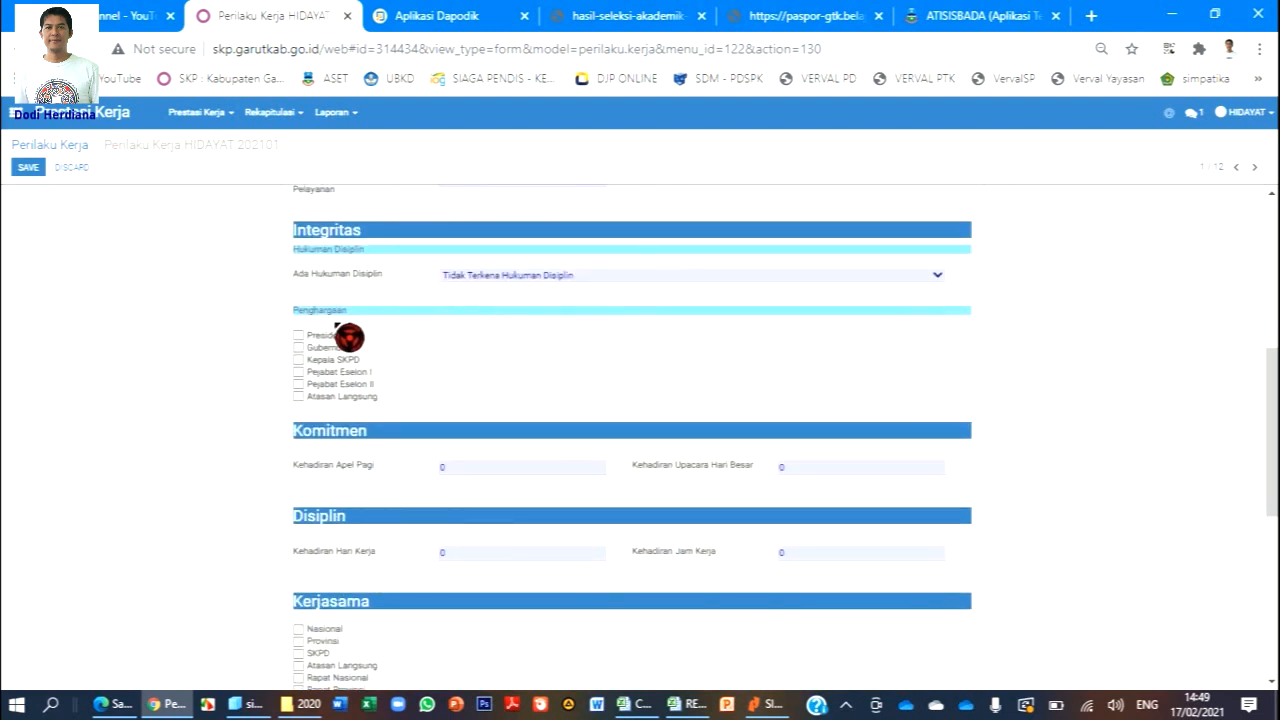
{"action": "left_click", "coordinate": [334, 399]}
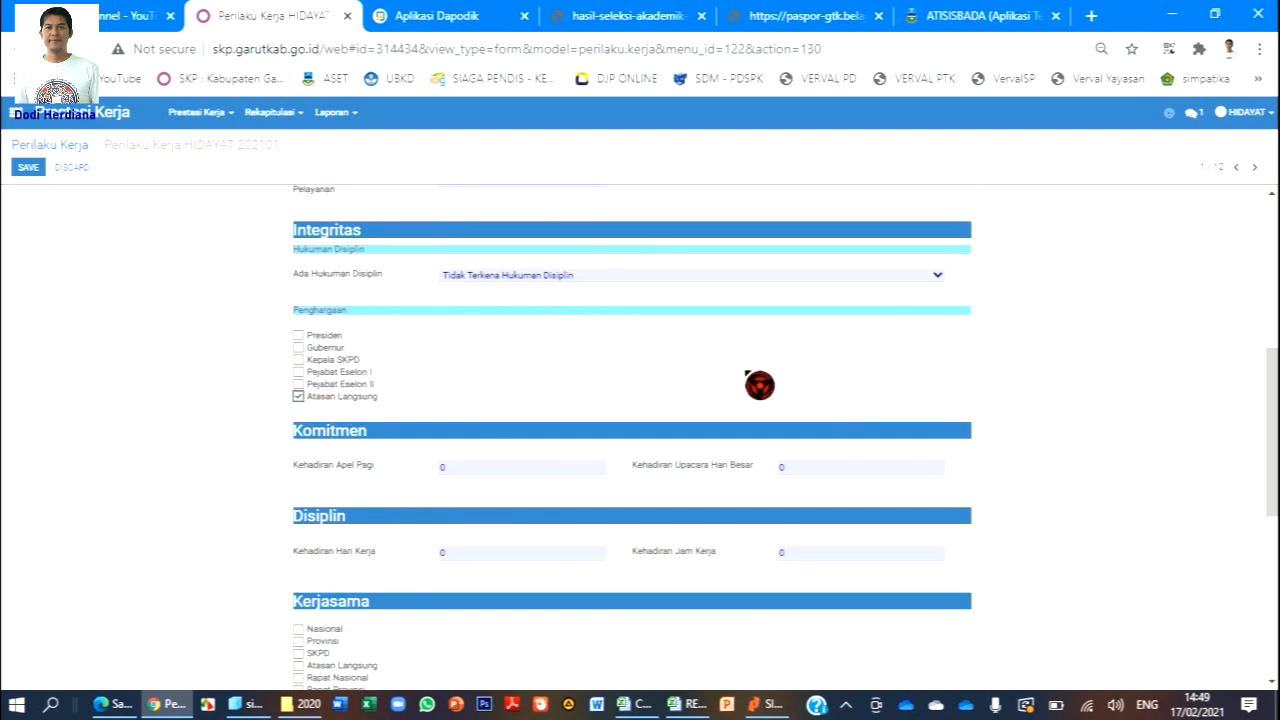
{"action": "scroll", "coordinate": [759, 385], "scroll_direction": "down", "scroll_amount": 1}
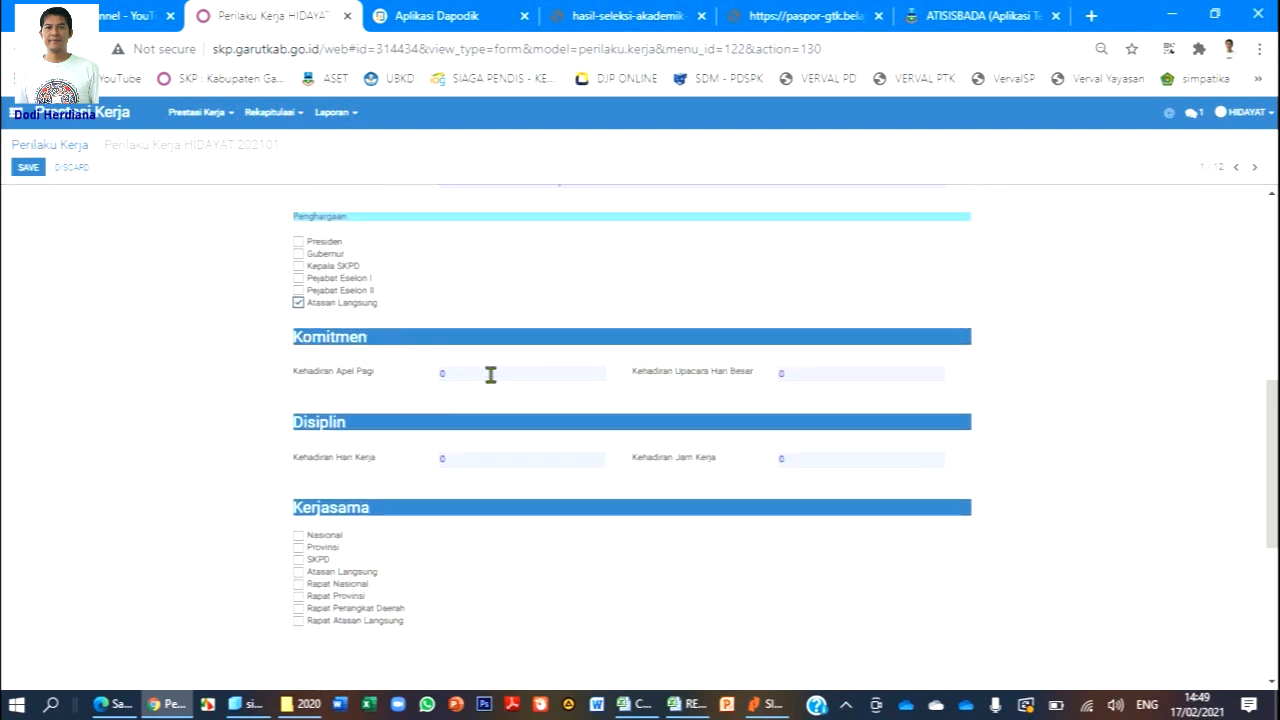
Enter attendance of 20 morning assemblies, 20 working days and 150 working hours.
{"action": "left_click", "coordinate": [491, 374]}
{"action": "left_click", "coordinate": [470, 462]}
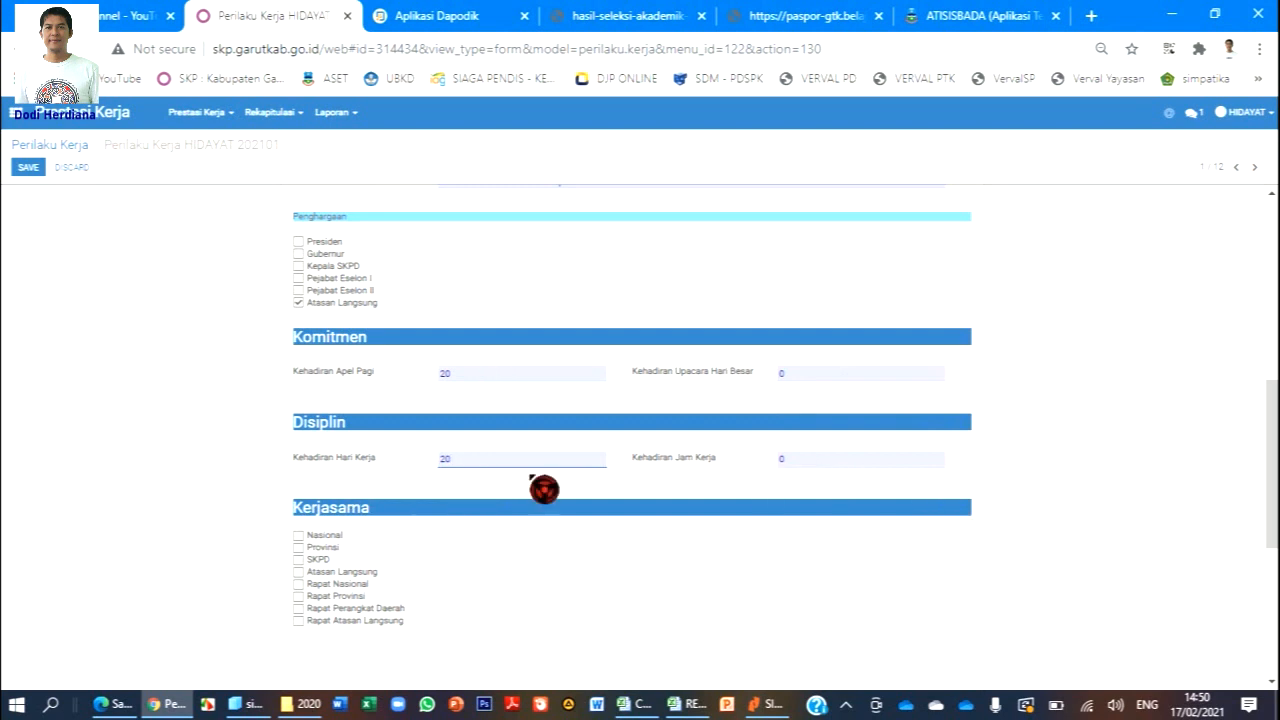
{"action": "left_click", "coordinate": [832, 461]}
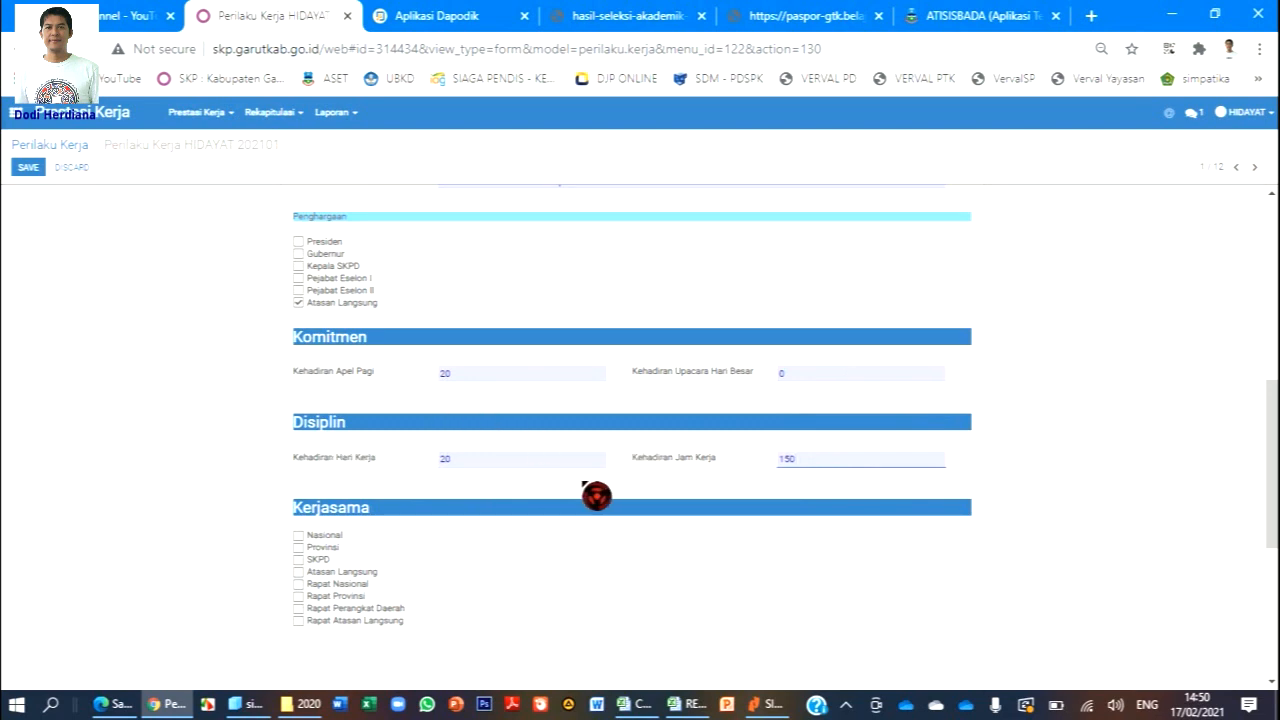
Tick Atasan Langsung and Rapat Atasan Langsung under Kerjasama.
{"action": "scroll", "coordinate": [482, 485], "scroll_direction": "down", "scroll_amount": 3}
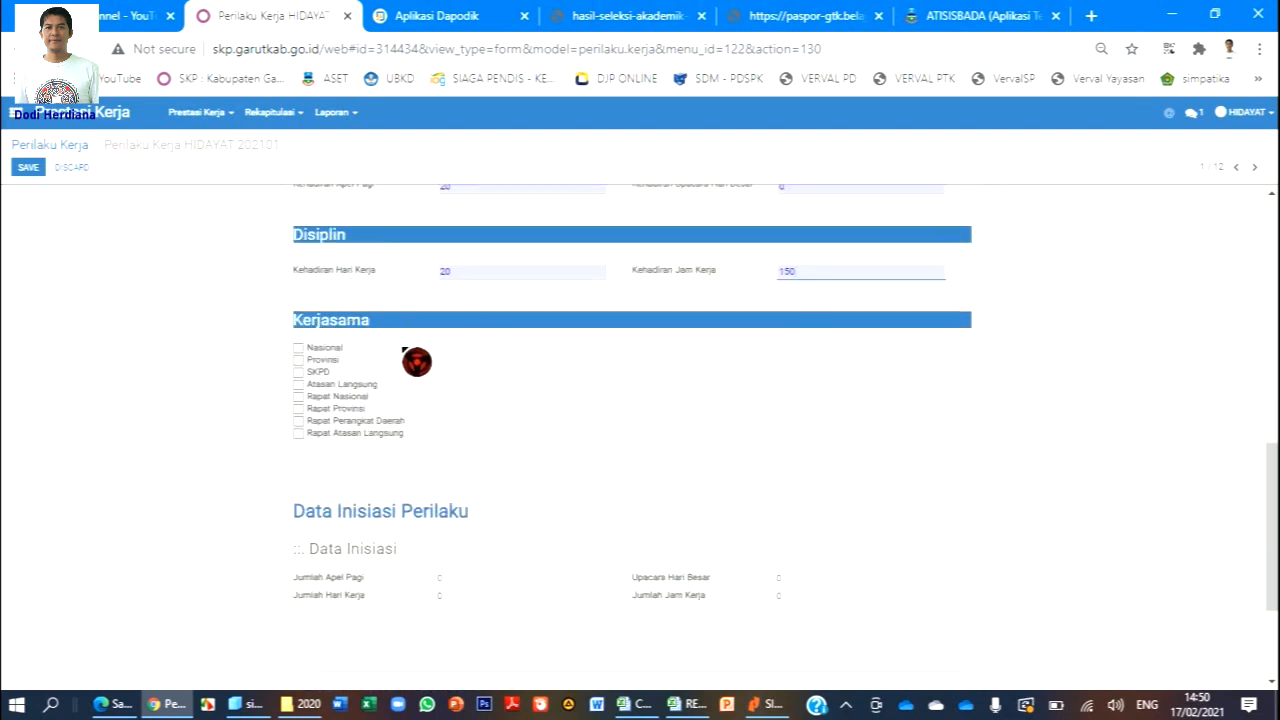
{"action": "left_click", "coordinate": [298, 384]}
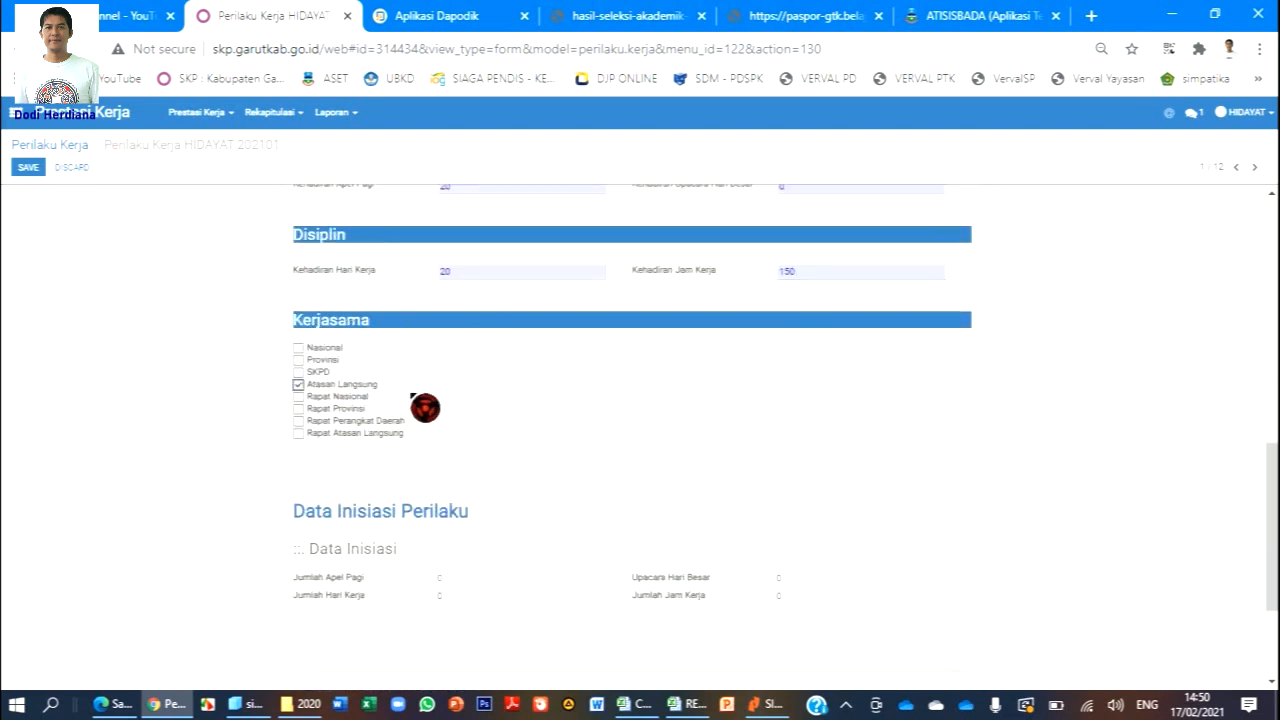
{"action": "left_click", "coordinate": [298, 433]}
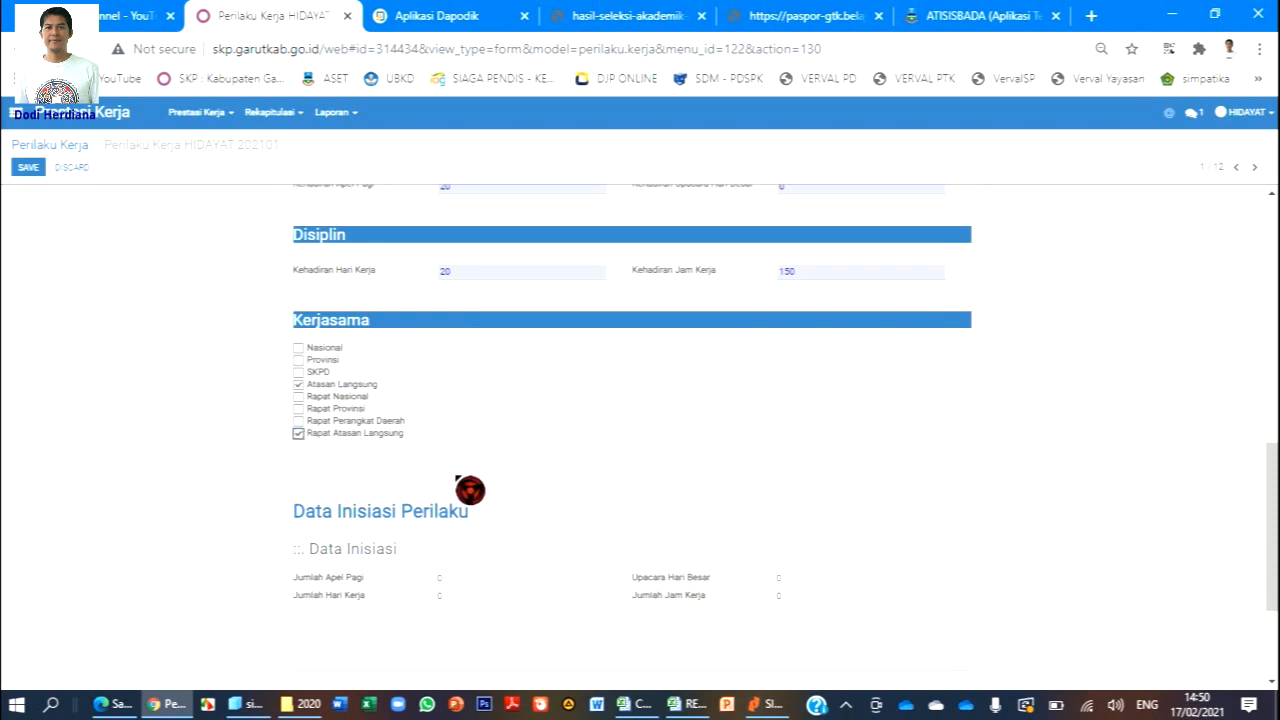
{"action": "scroll", "coordinate": [586, 462], "scroll_direction": "down", "scroll_amount": 1}
{"action": "scroll", "coordinate": [597, 475], "scroll_direction": "down", "scroll_amount": 3}
{"action": "scroll", "coordinate": [597, 475], "scroll_direction": "up", "scroll_amount": 10}
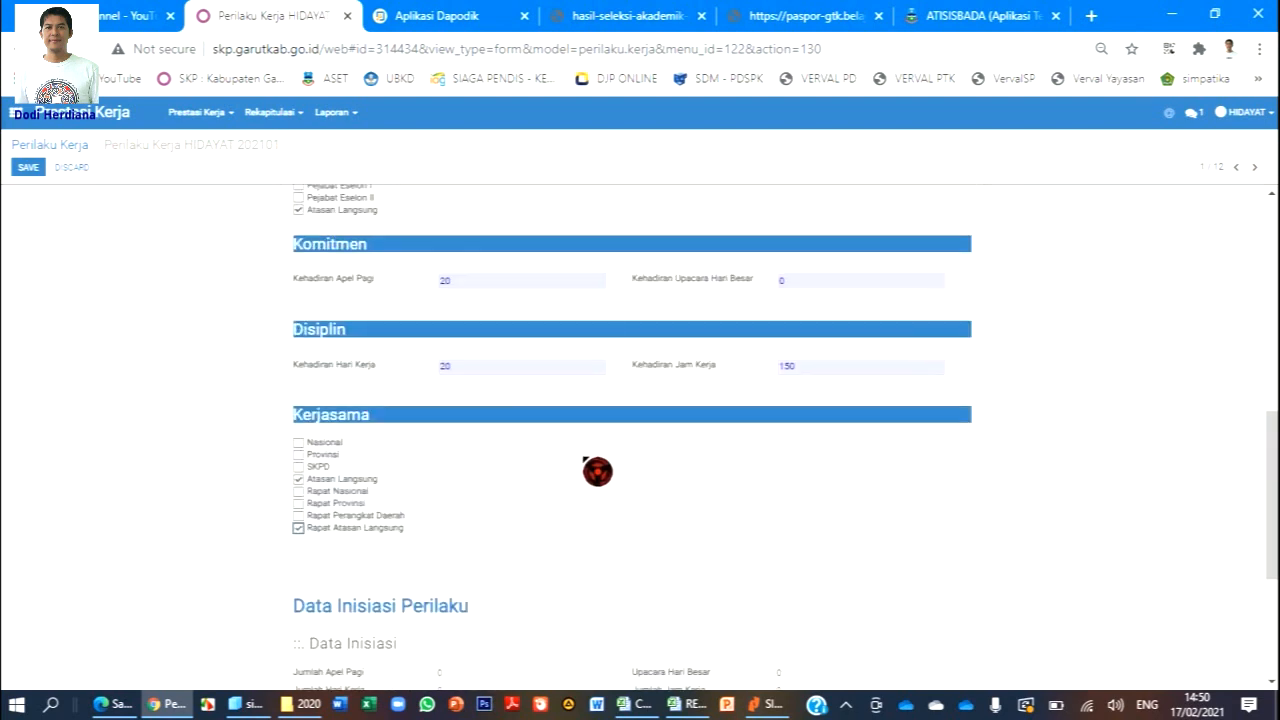
{"action": "scroll", "coordinate": [564, 405], "scroll_direction": "down", "scroll_amount": 3}
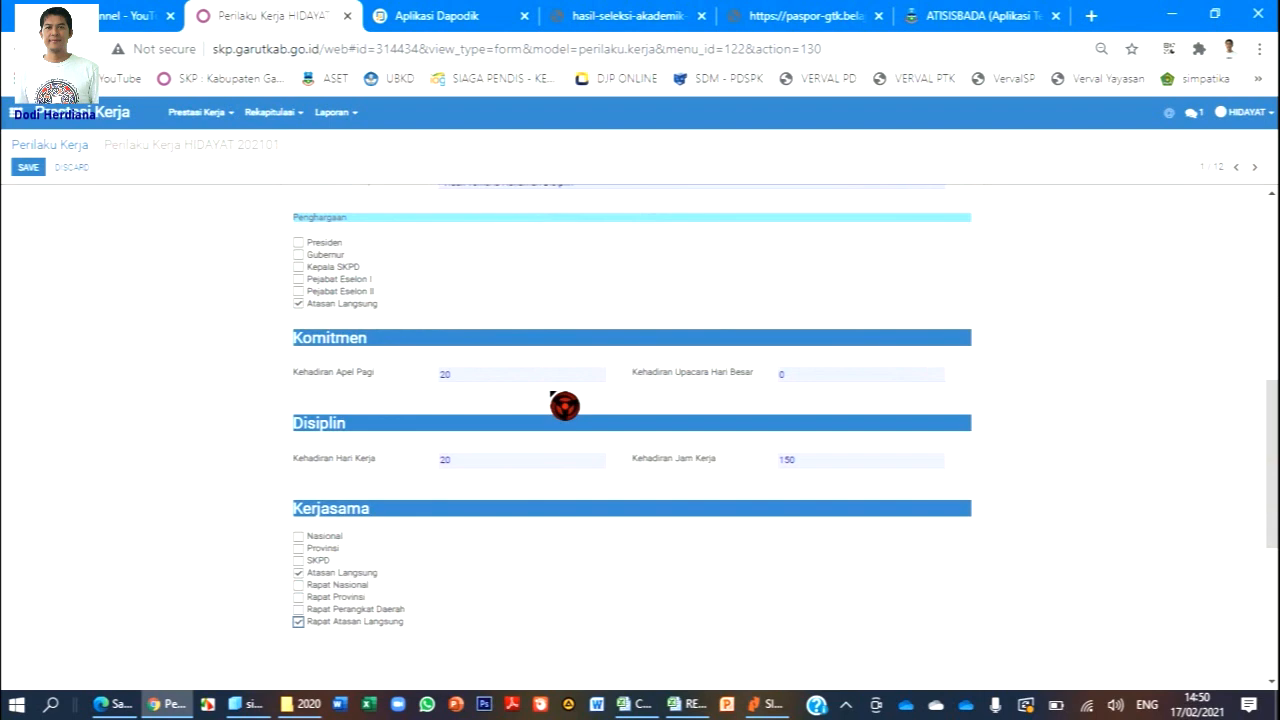
{"action": "scroll", "coordinate": [564, 405], "scroll_direction": "up", "scroll_amount": 10}
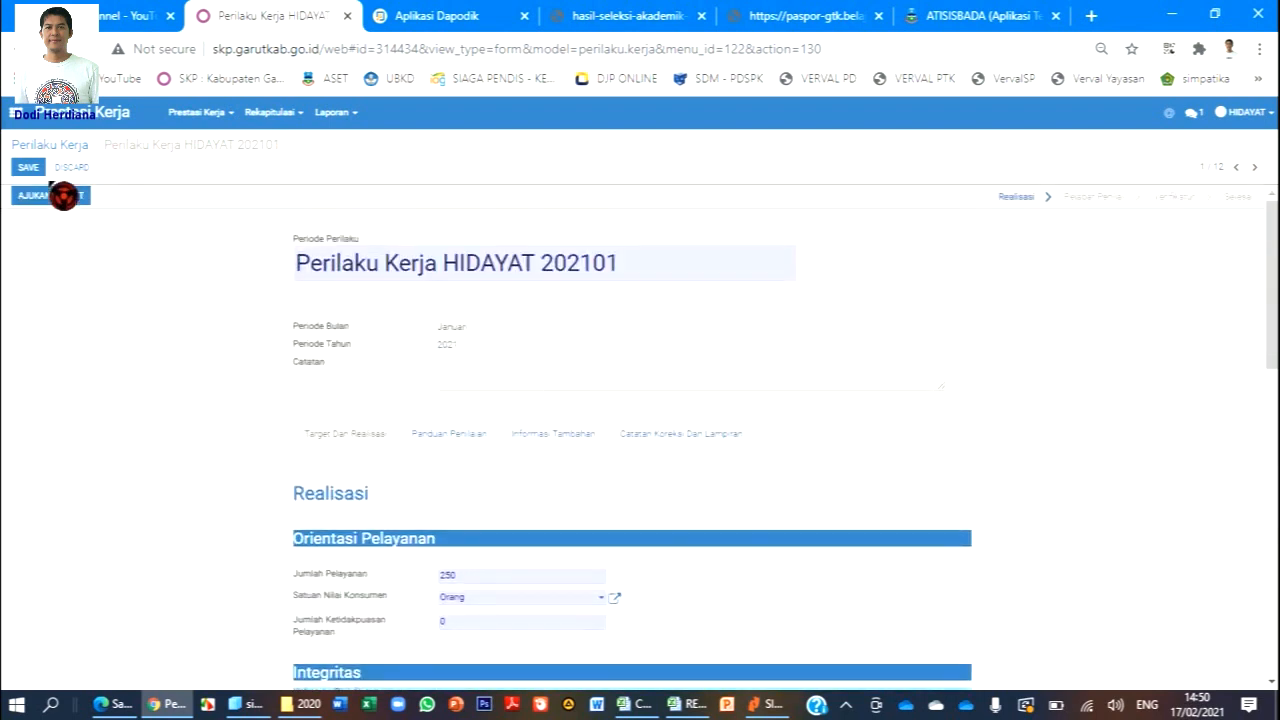
Save and submit the January Perilaku Kerja record, then return to the Realisasi Bulanan list.
{"action": "left_click", "coordinate": [33, 167]}
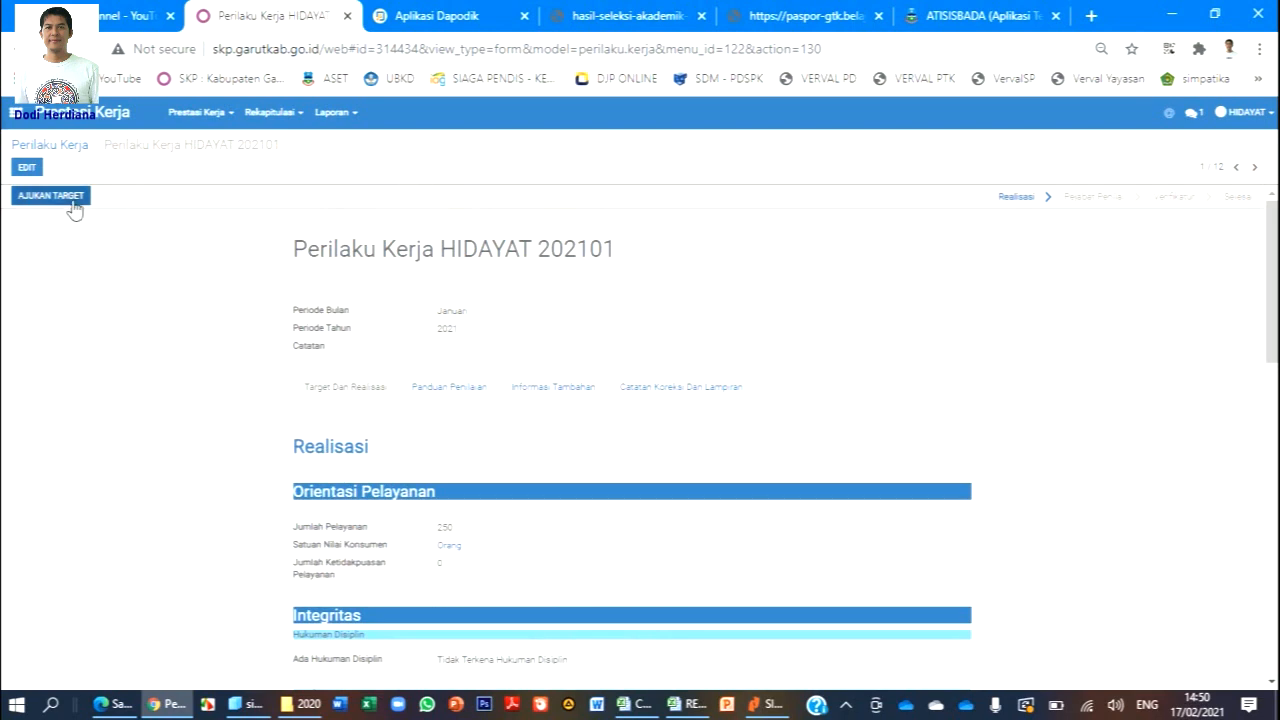
{"action": "left_click", "coordinate": [50, 196]}
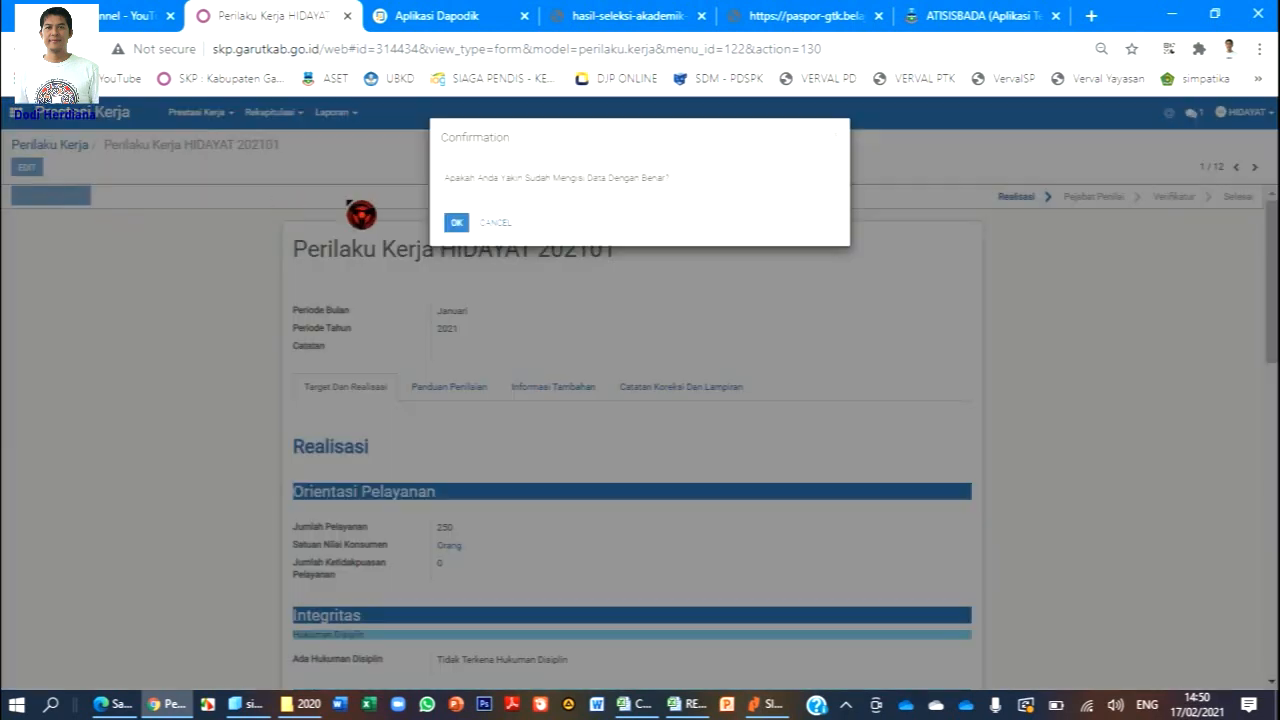
{"action": "left_click", "coordinate": [452, 224]}
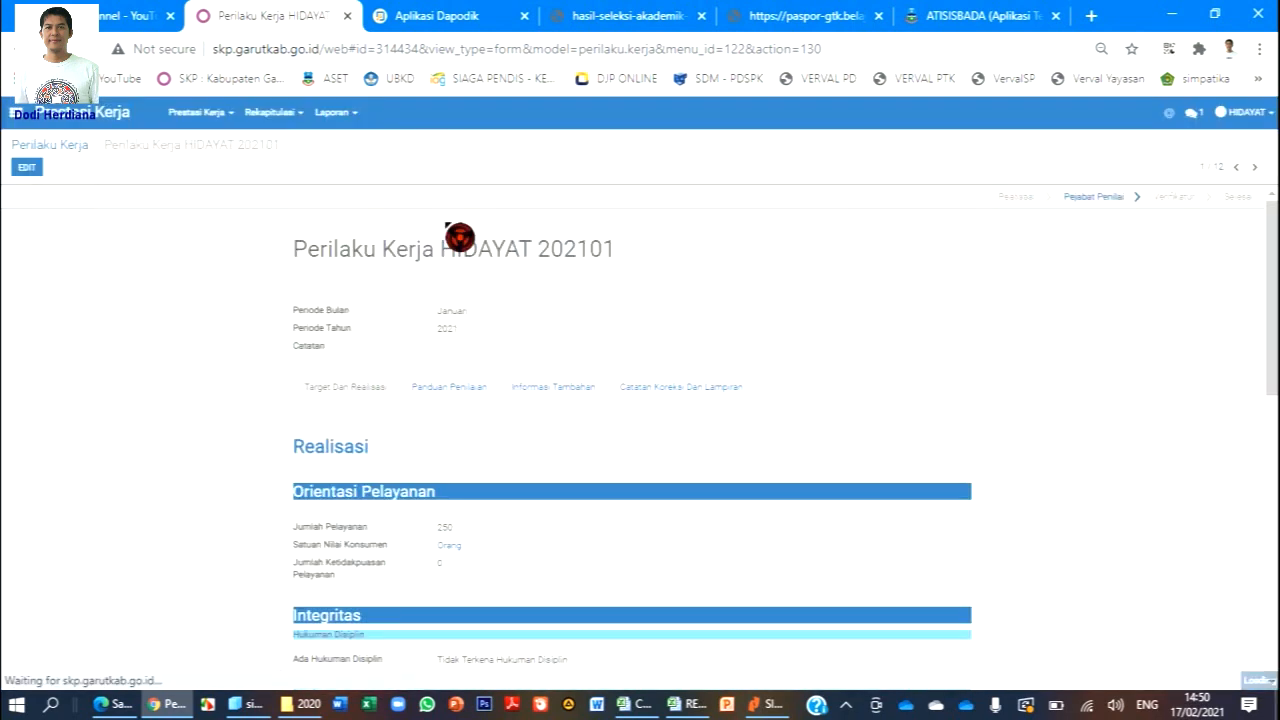
{"action": "left_click", "coordinate": [229, 115]}
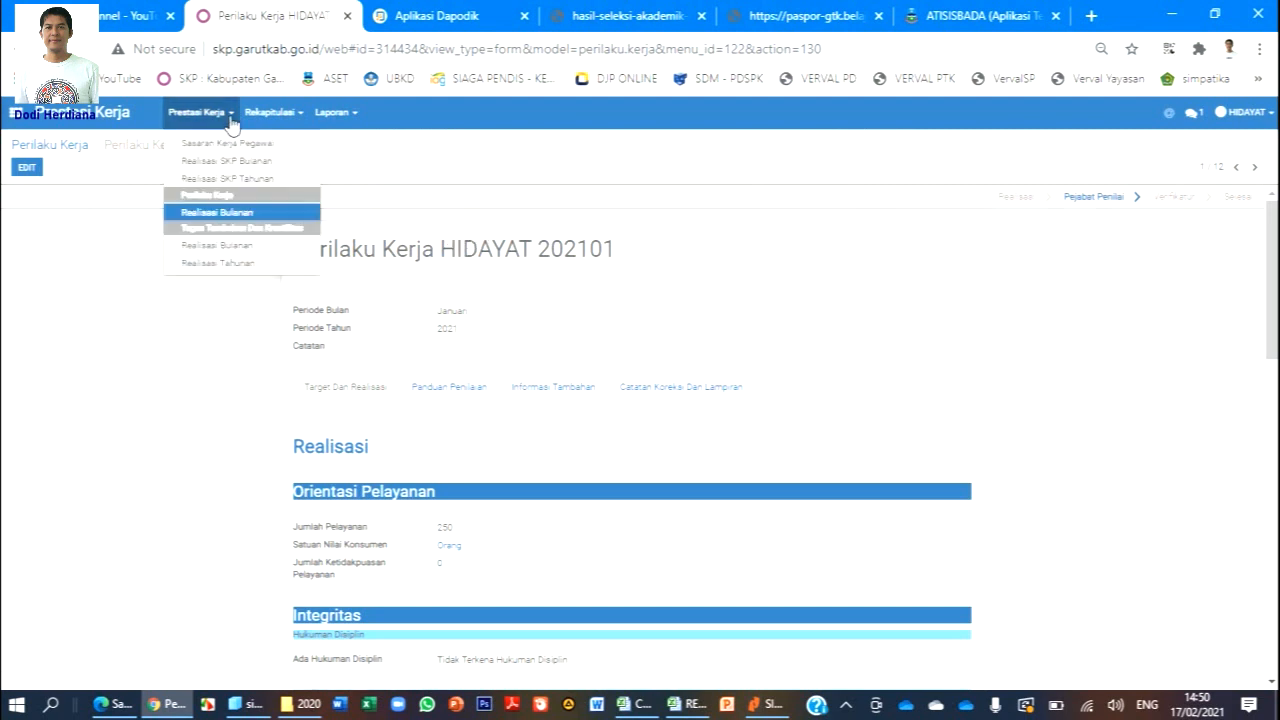
{"action": "left_click", "coordinate": [242, 214]}
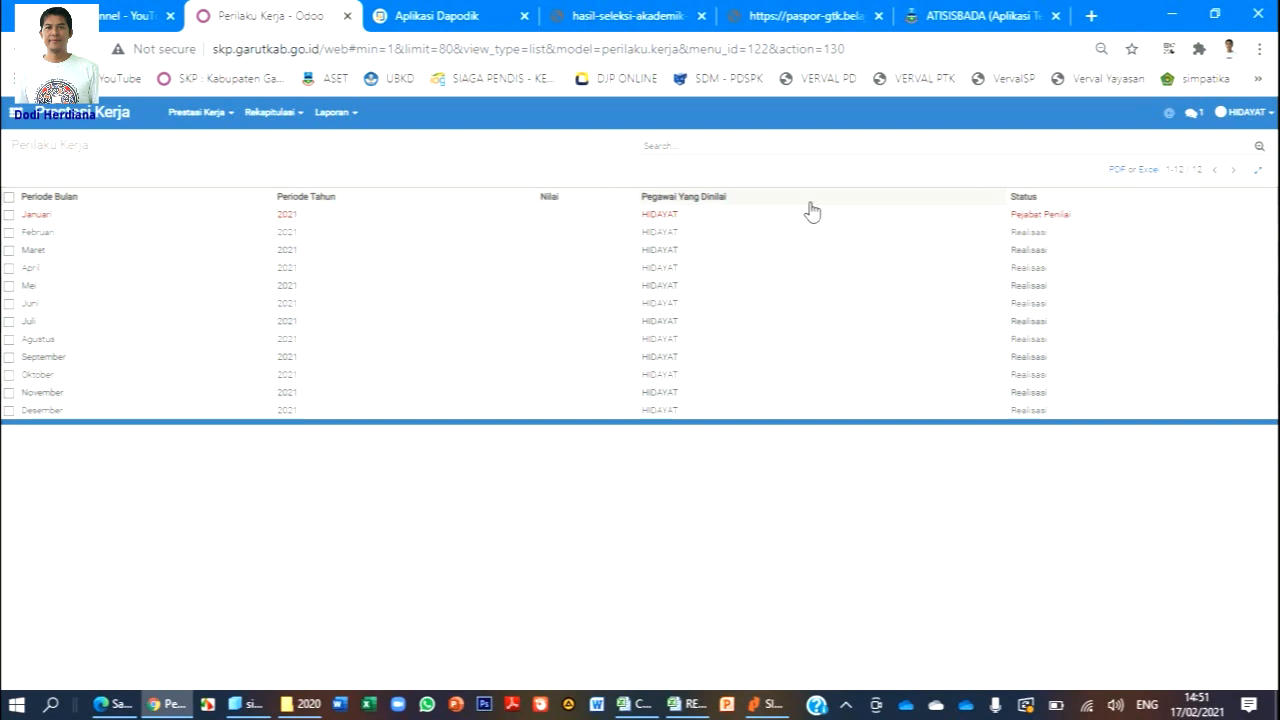
In the assessor's Edge window, refresh and open Penilaian > Sasaran Kerja Pegawai.
{"action": "left_click", "coordinate": [115, 704]}
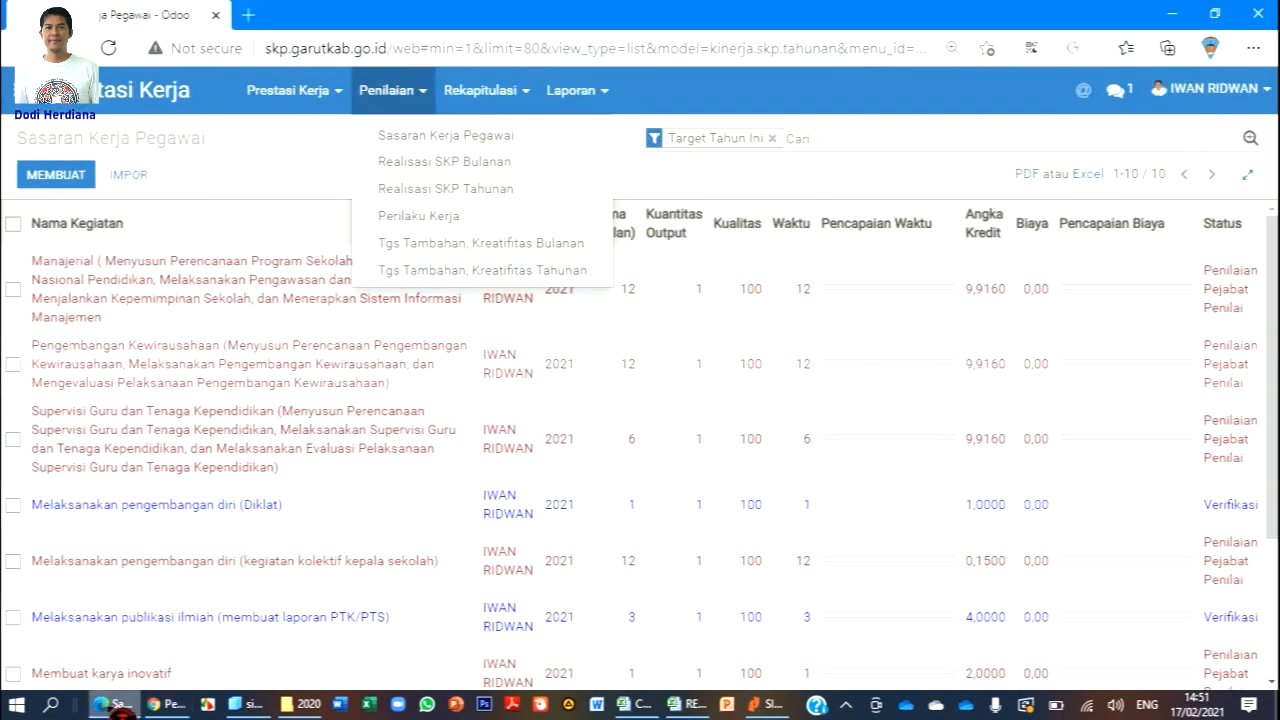
{"action": "left_click", "coordinate": [934, 126]}
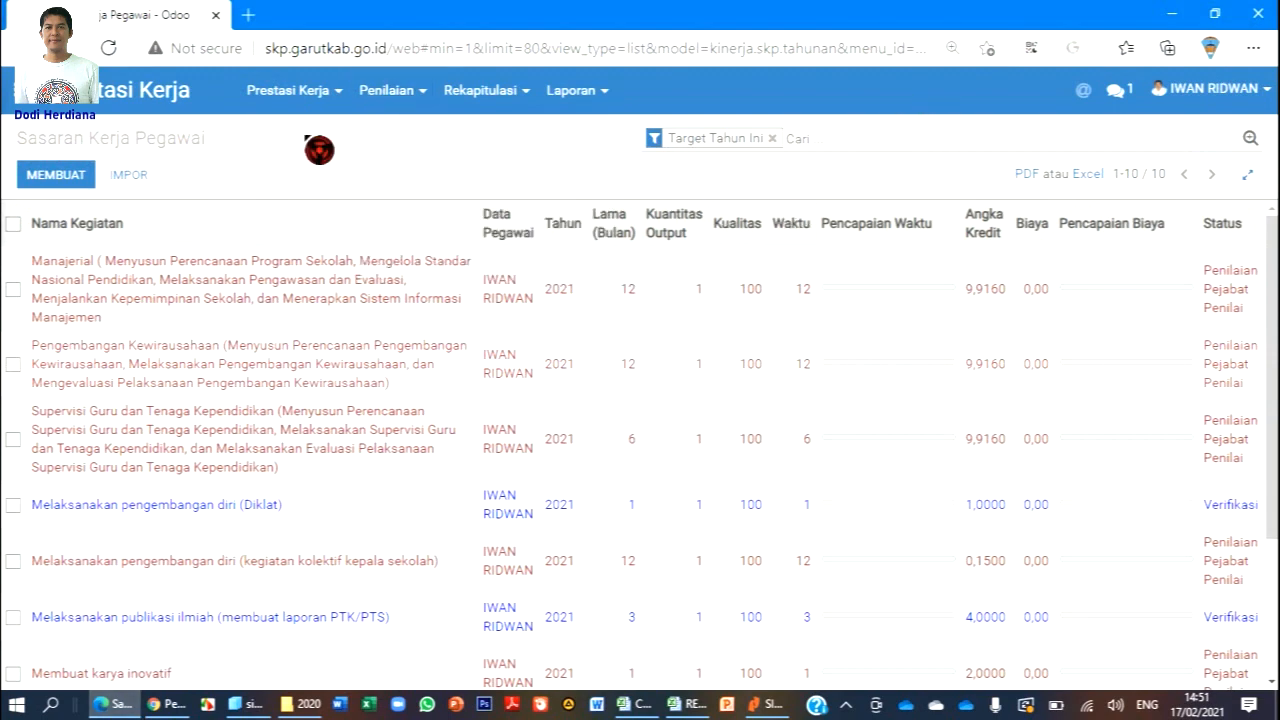
{"action": "left_click", "coordinate": [108, 48]}
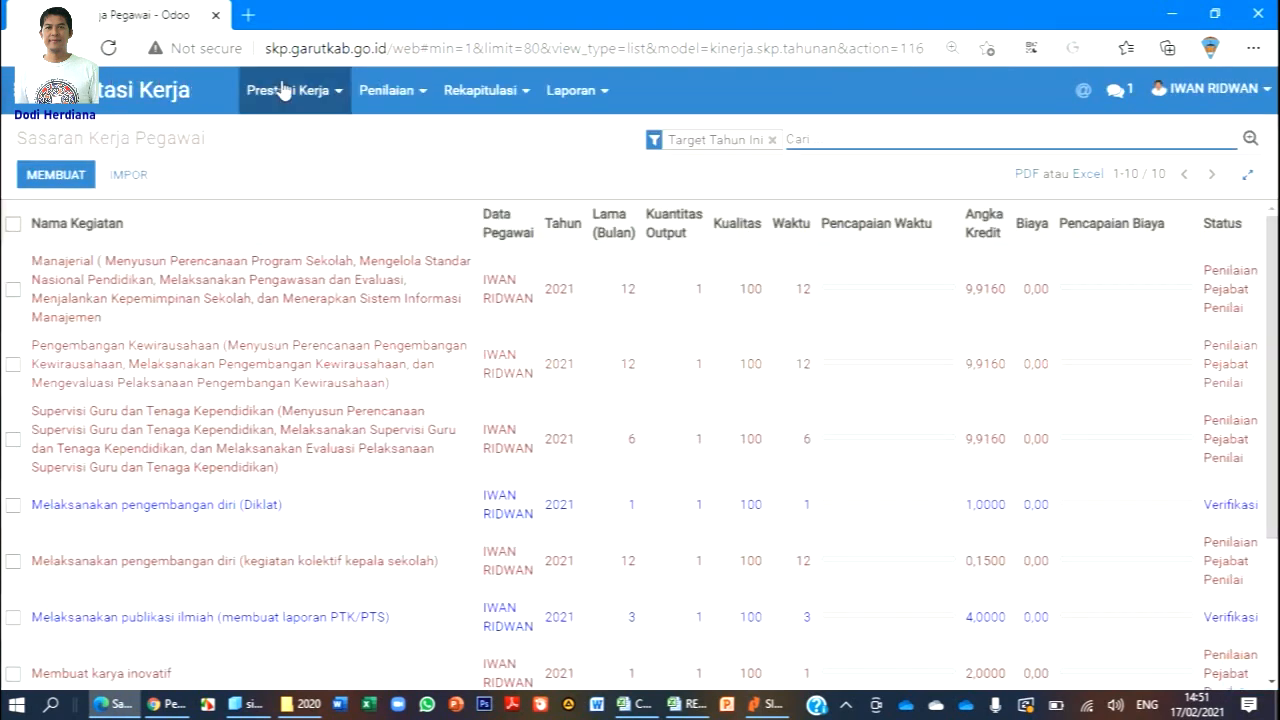
{"action": "left_click", "coordinate": [1252, 144]}
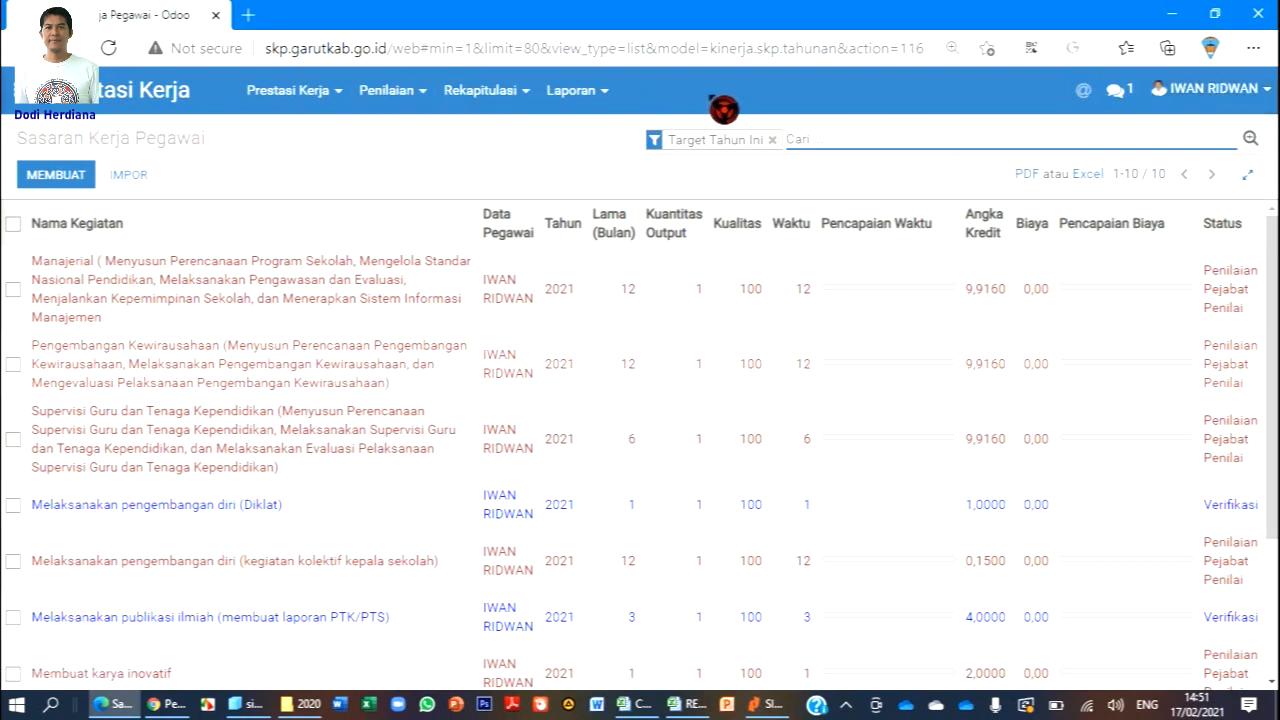
{"action": "left_click", "coordinate": [423, 106]}
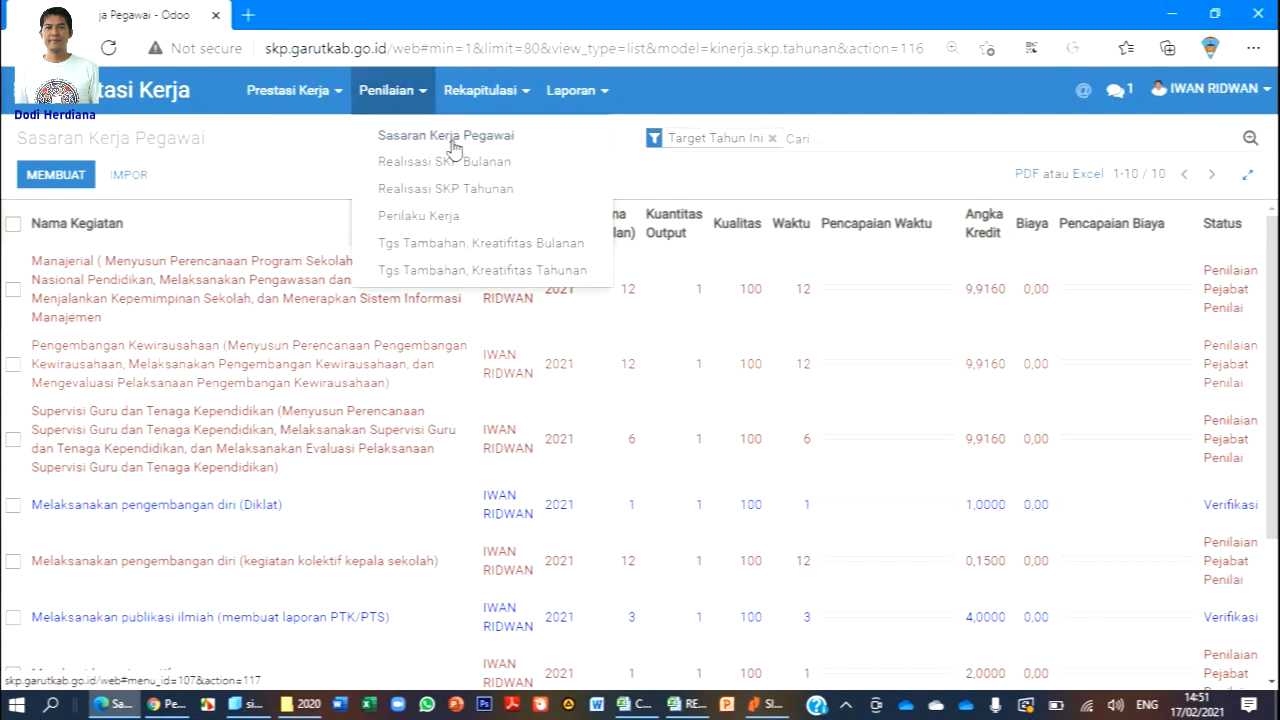
{"action": "left_click", "coordinate": [490, 138]}
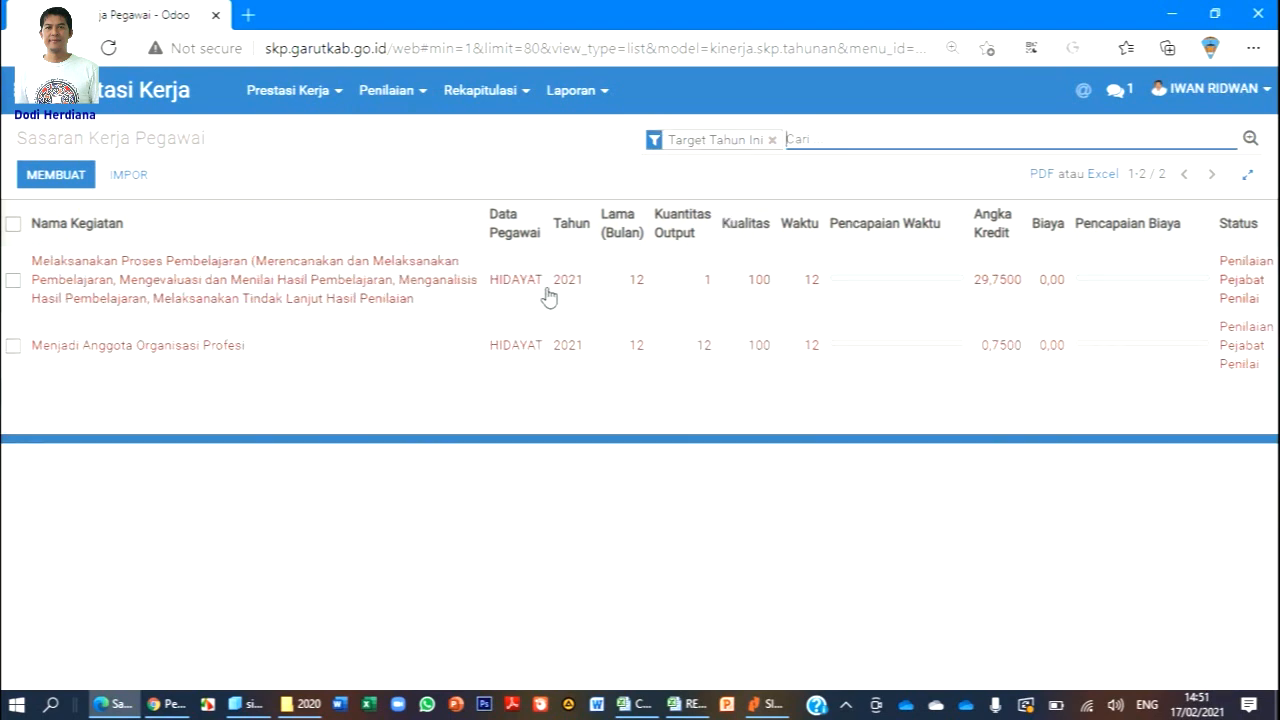
Compare with the employee's own Prestasi Kerja > Sasaran Kerja Pegawai list in Chrome.
{"action": "left_click", "coordinate": [166, 704]}
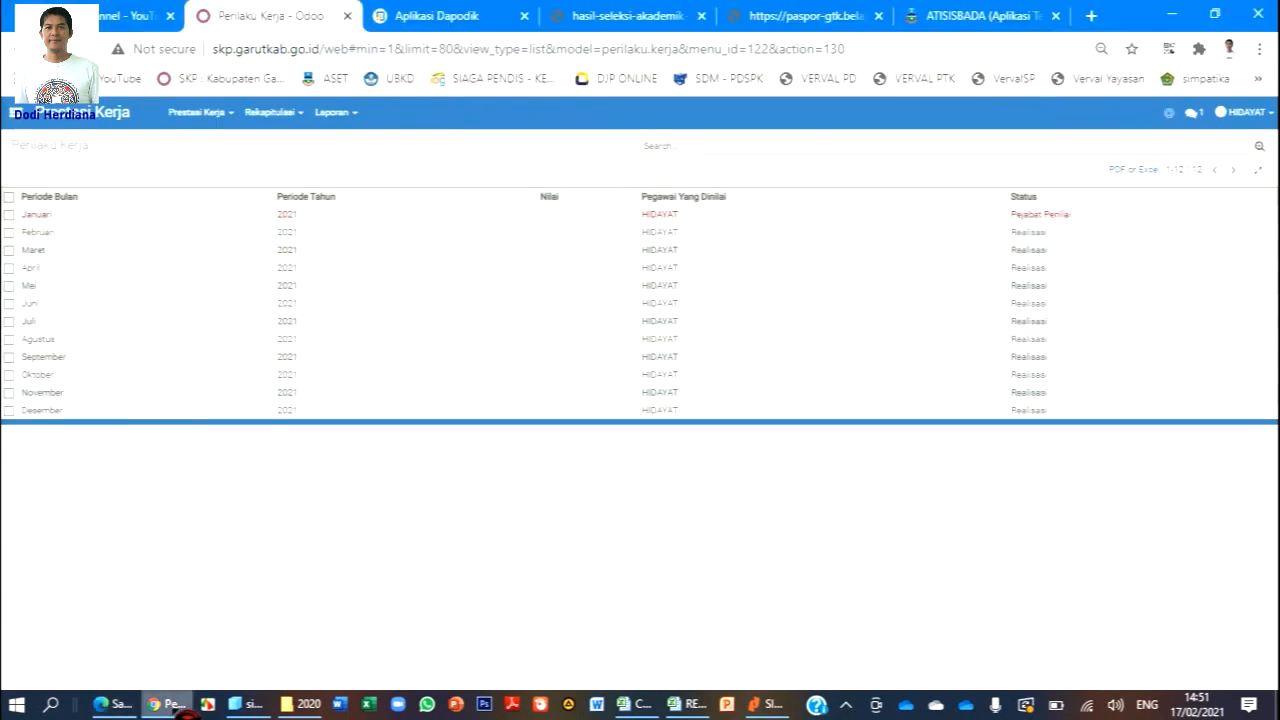
{"action": "left_click", "coordinate": [231, 115]}
{"action": "left_click", "coordinate": [246, 145]}
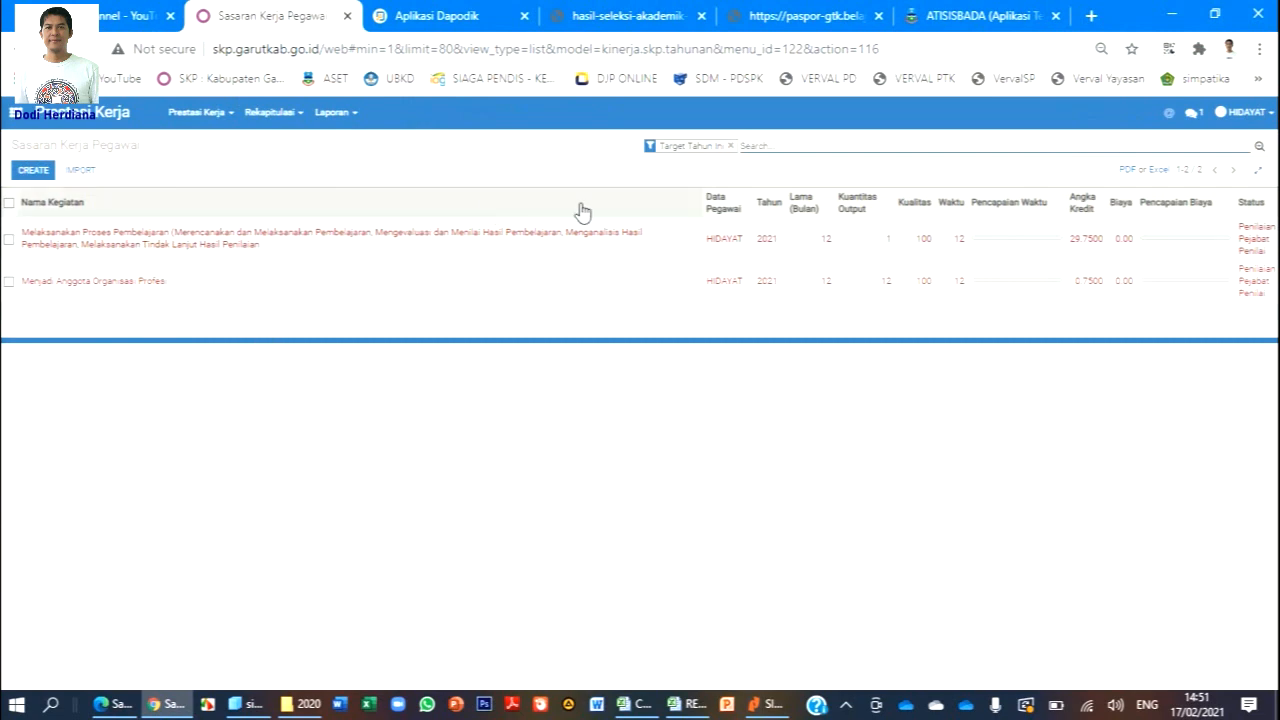
{"action": "left_click", "coordinate": [113, 704]}
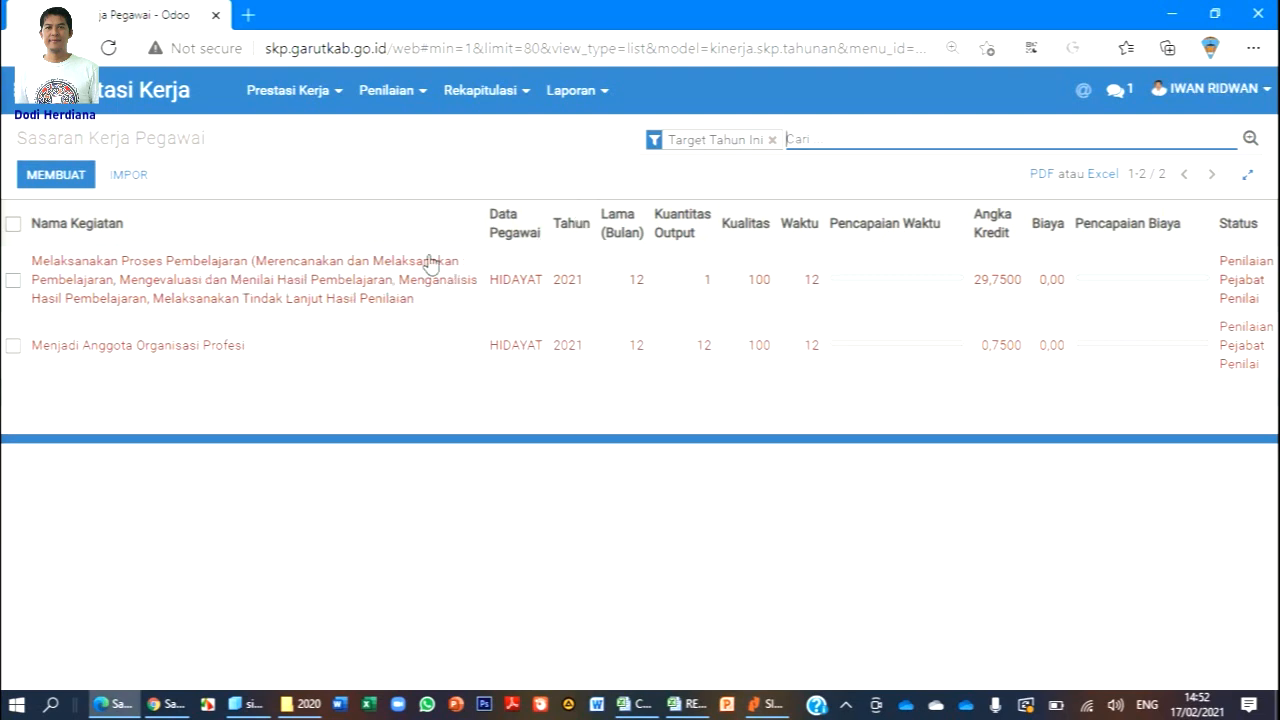
Open the Melaksanakan Proses Pembelajaran target and scroll through its details.
{"action": "left_click", "coordinate": [325, 279]}
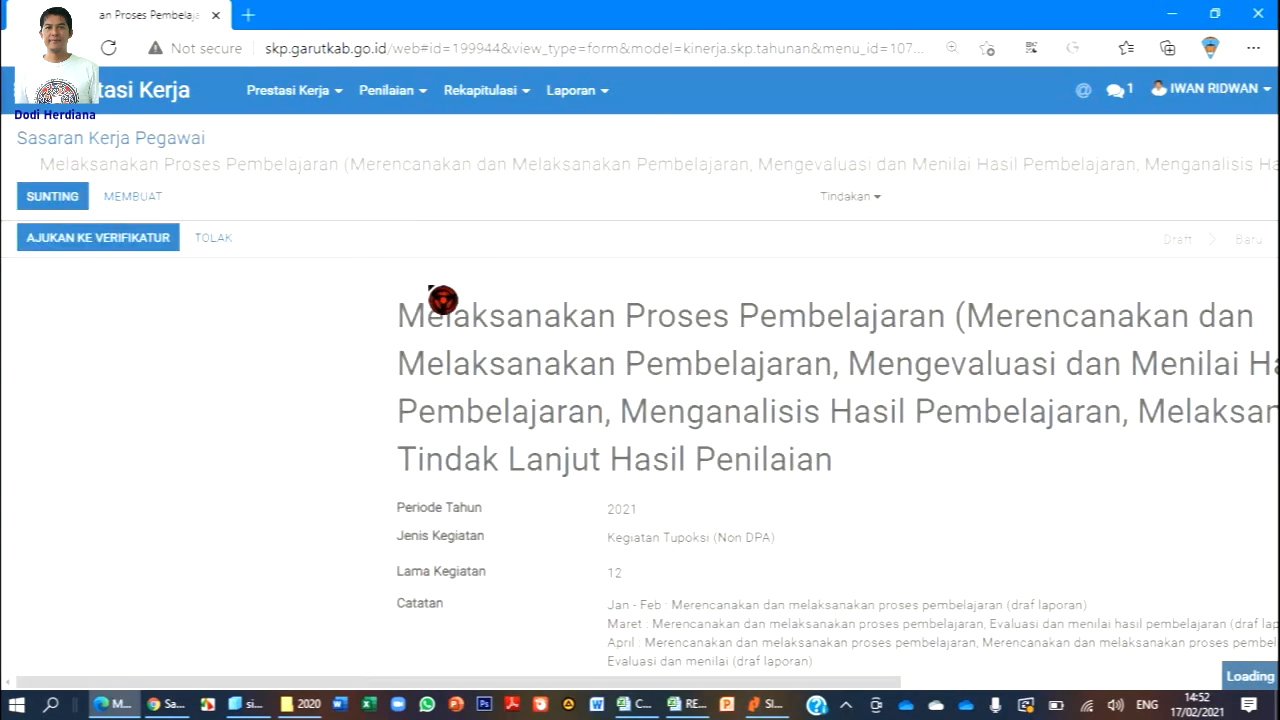
{"action": "scroll", "coordinate": [600, 280], "scroll_direction": "down", "scroll_amount": 3}
{"action": "scroll", "coordinate": [643, 279], "scroll_direction": "down", "scroll_amount": 3}
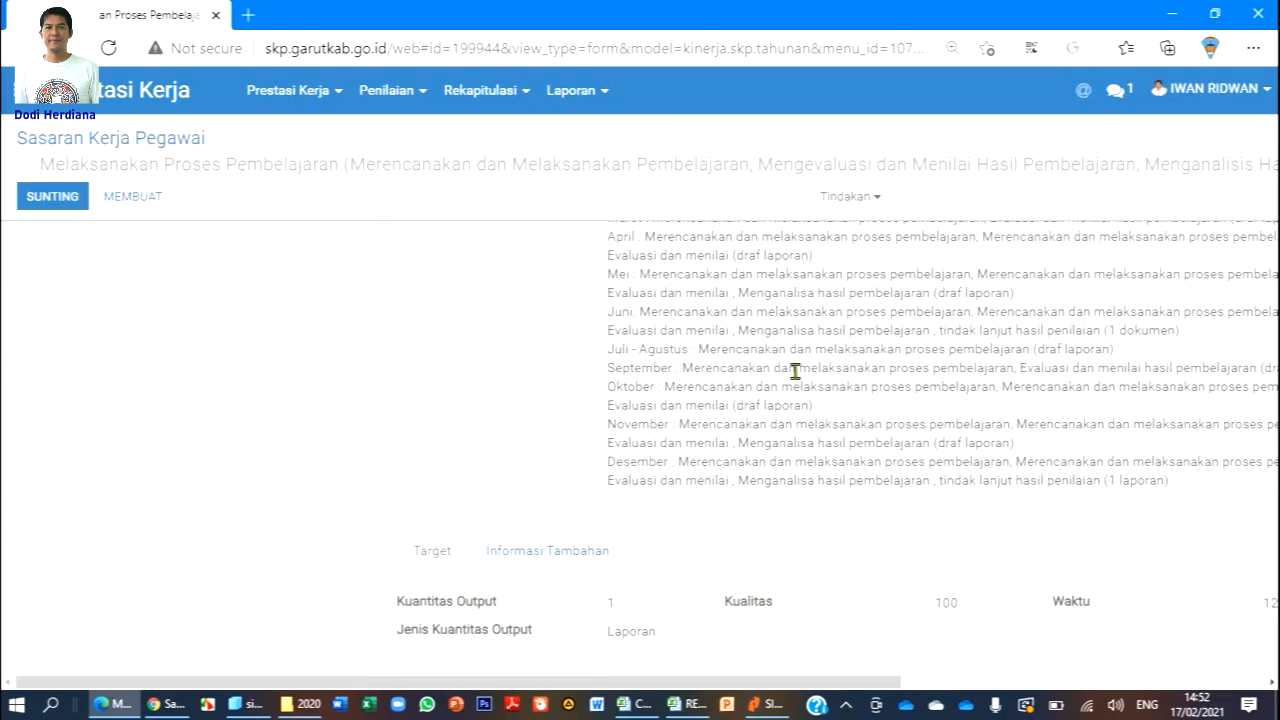
{"action": "scroll", "coordinate": [794, 371], "scroll_direction": "down", "scroll_amount": 3}
Check the Excel SKP target workbook, then bring the employee's Chrome window forward.
{"action": "key", "text": "alt+Tab"}
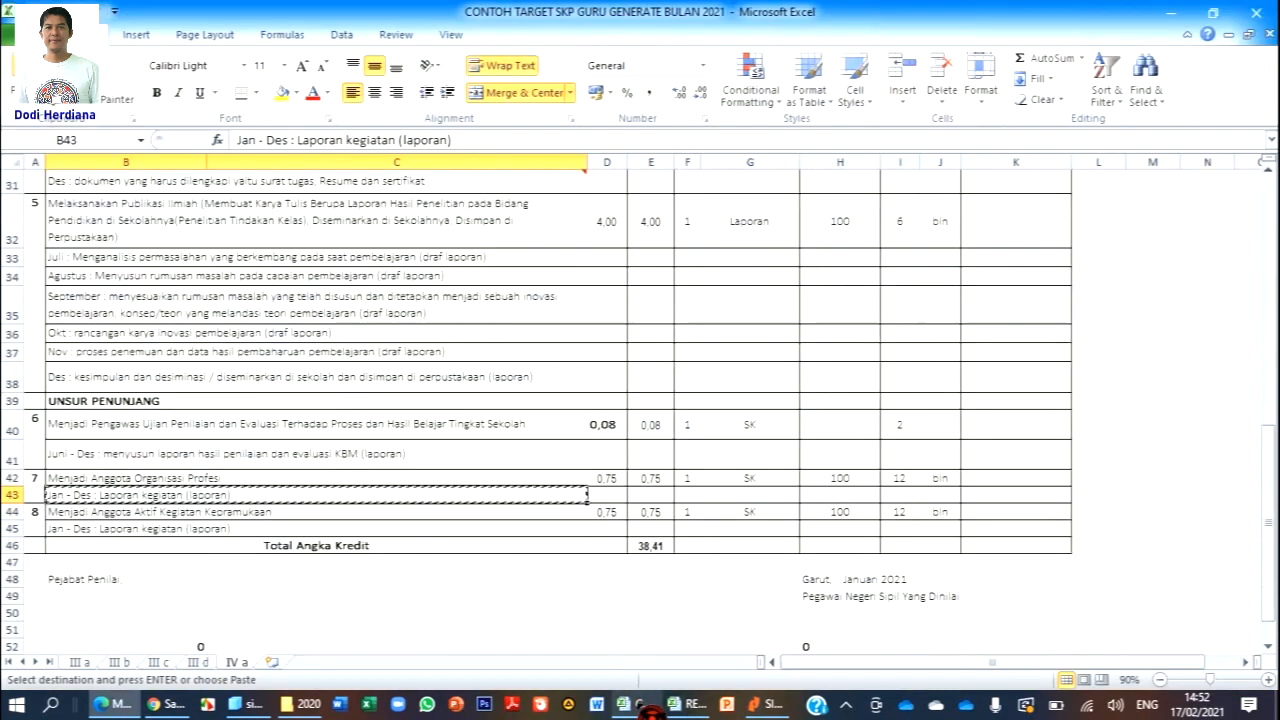
{"action": "scroll", "coordinate": [549, 386], "scroll_direction": "up", "scroll_amount": 5}
{"action": "scroll", "coordinate": [549, 386], "scroll_direction": "up", "scroll_amount": 1}
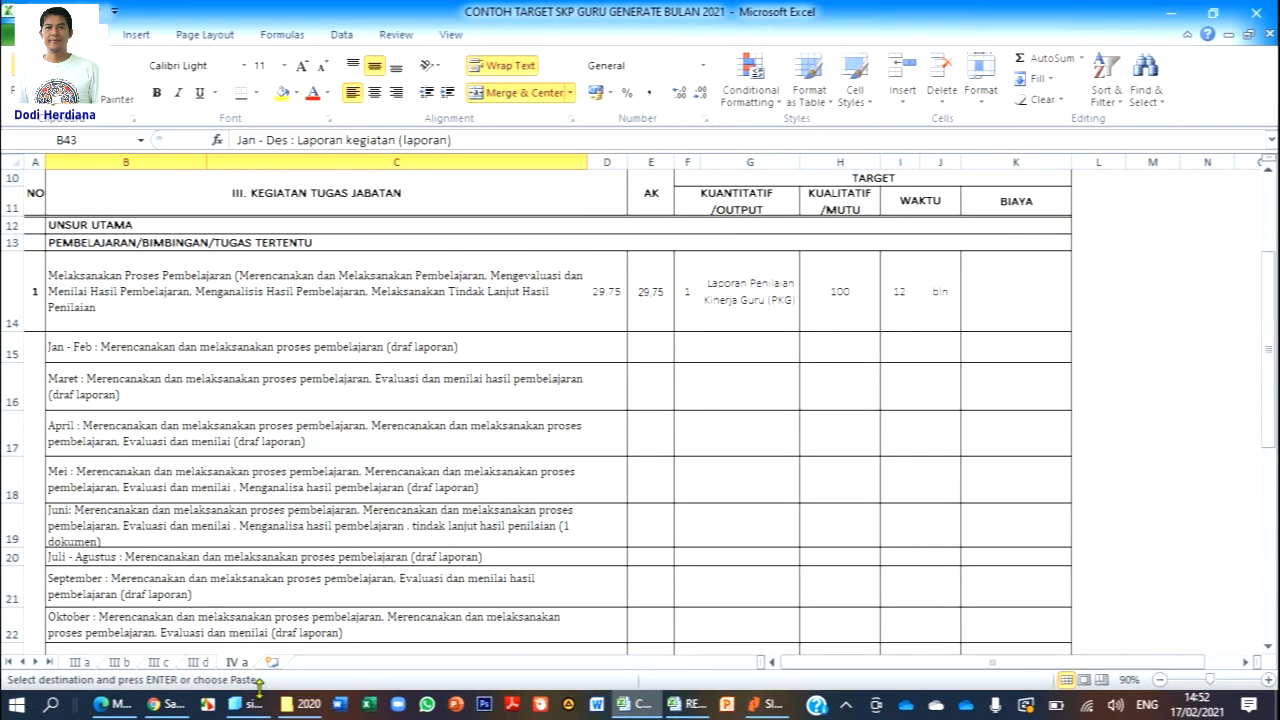
{"action": "left_click", "coordinate": [178, 706]}
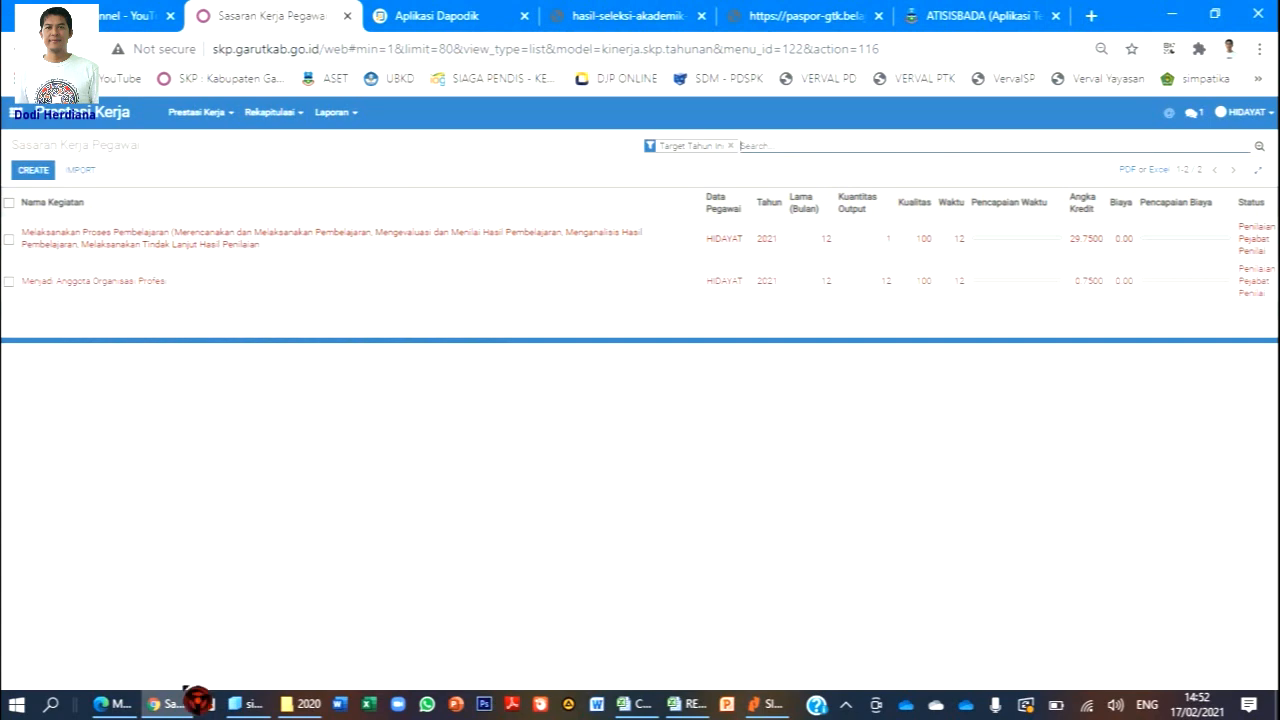
In the appraiser's window, zoom out the teaching-process target form and start rejecting it with TOLAK.
{"action": "left_click", "coordinate": [115, 704]}
{"action": "scroll", "coordinate": [648, 426], "scroll_direction": "down", "scroll_amount": 5}
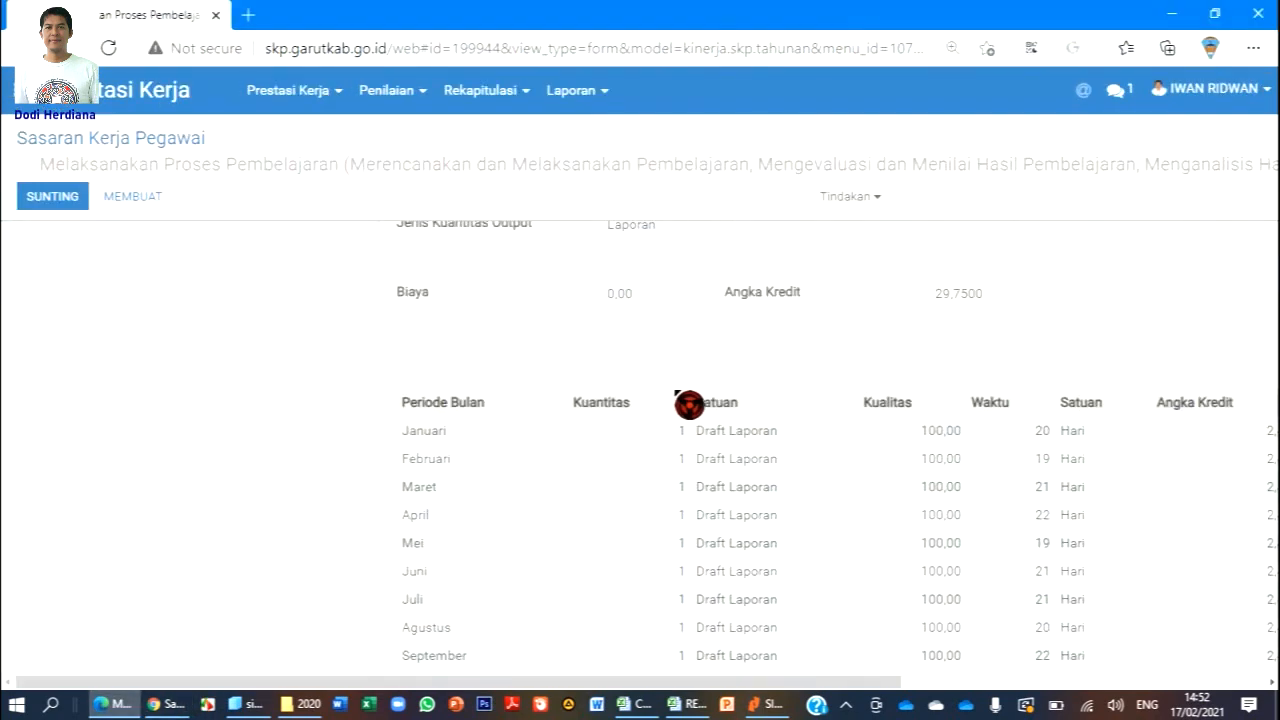
{"action": "scroll", "coordinate": [679, 399], "scroll_direction": "up", "scroll_amount": 10}
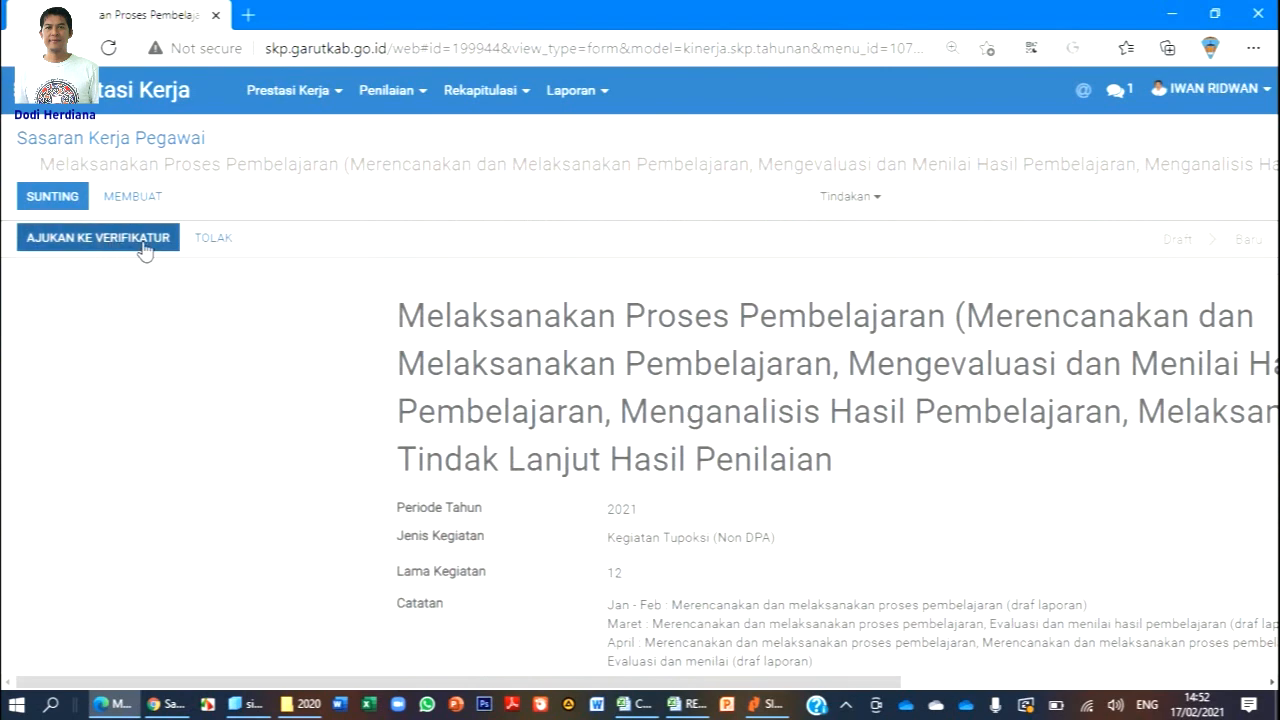
{"action": "key", "text": "ctrl+minus"}
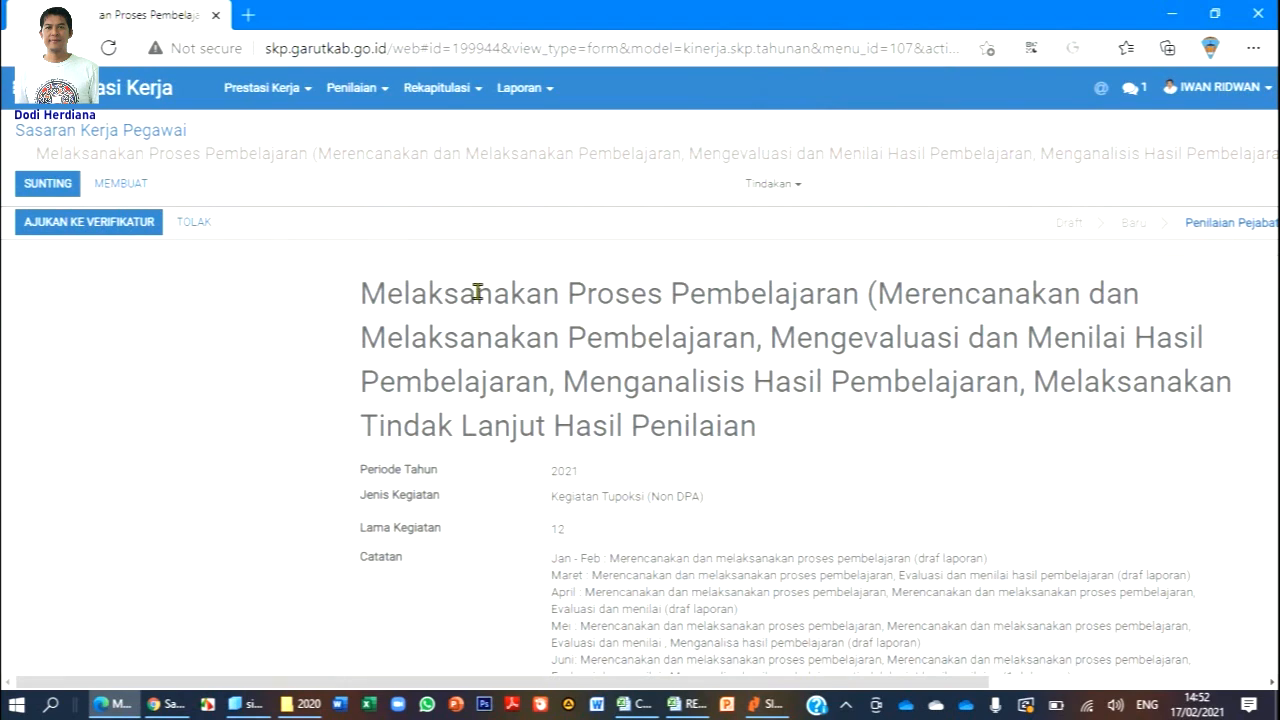
{"action": "scroll", "coordinate": [729, 366], "scroll_direction": "down", "scroll_amount": 5}
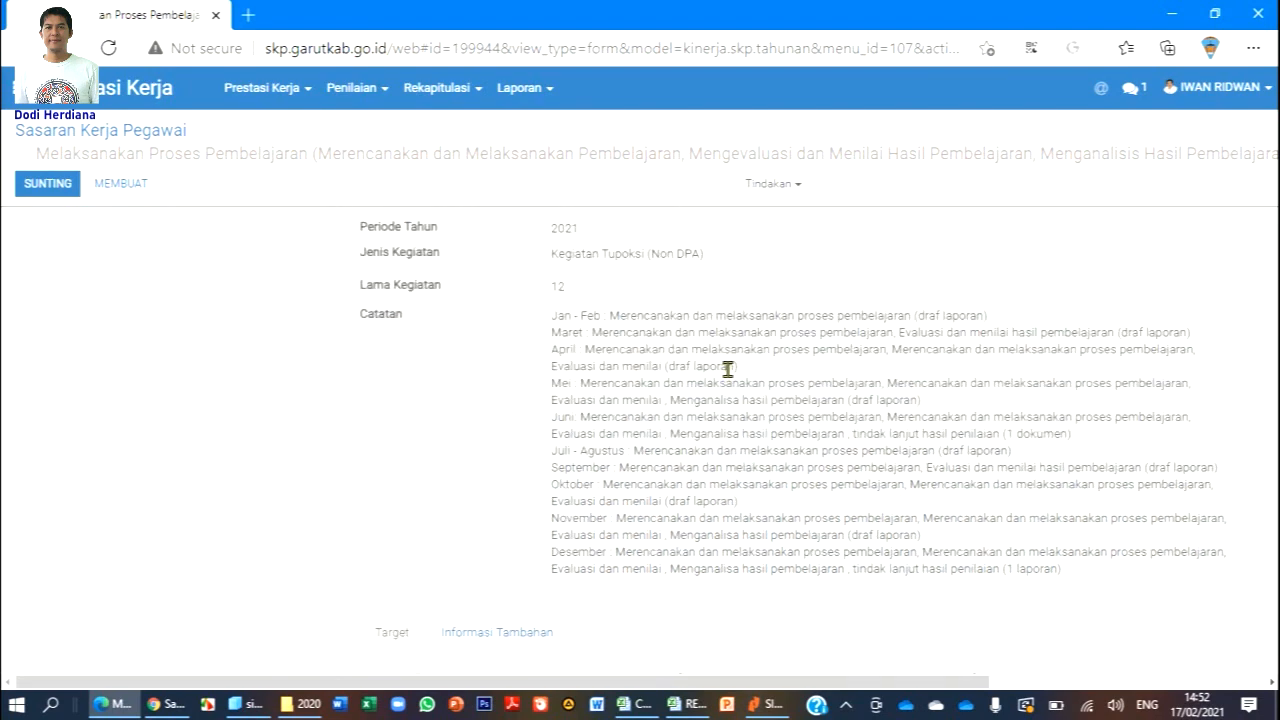
{"action": "scroll", "coordinate": [650, 502], "scroll_direction": "up", "scroll_amount": 5}
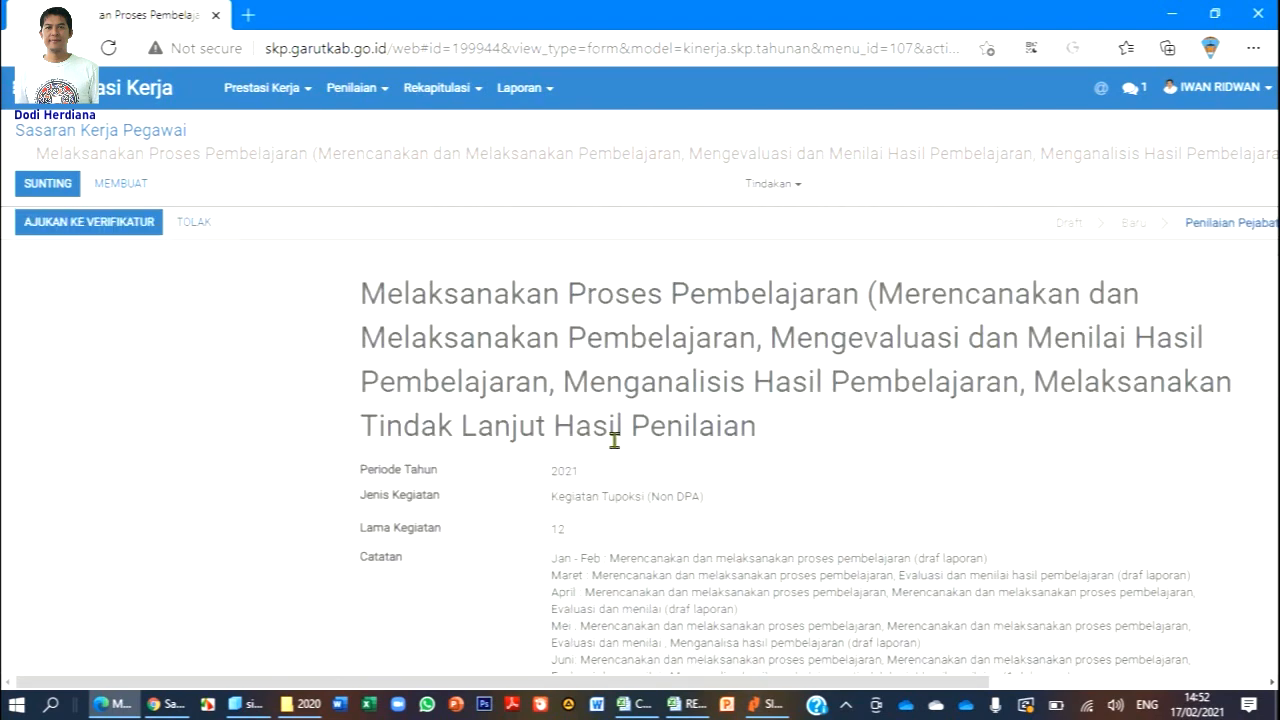
{"action": "left_click", "coordinate": [200, 229]}
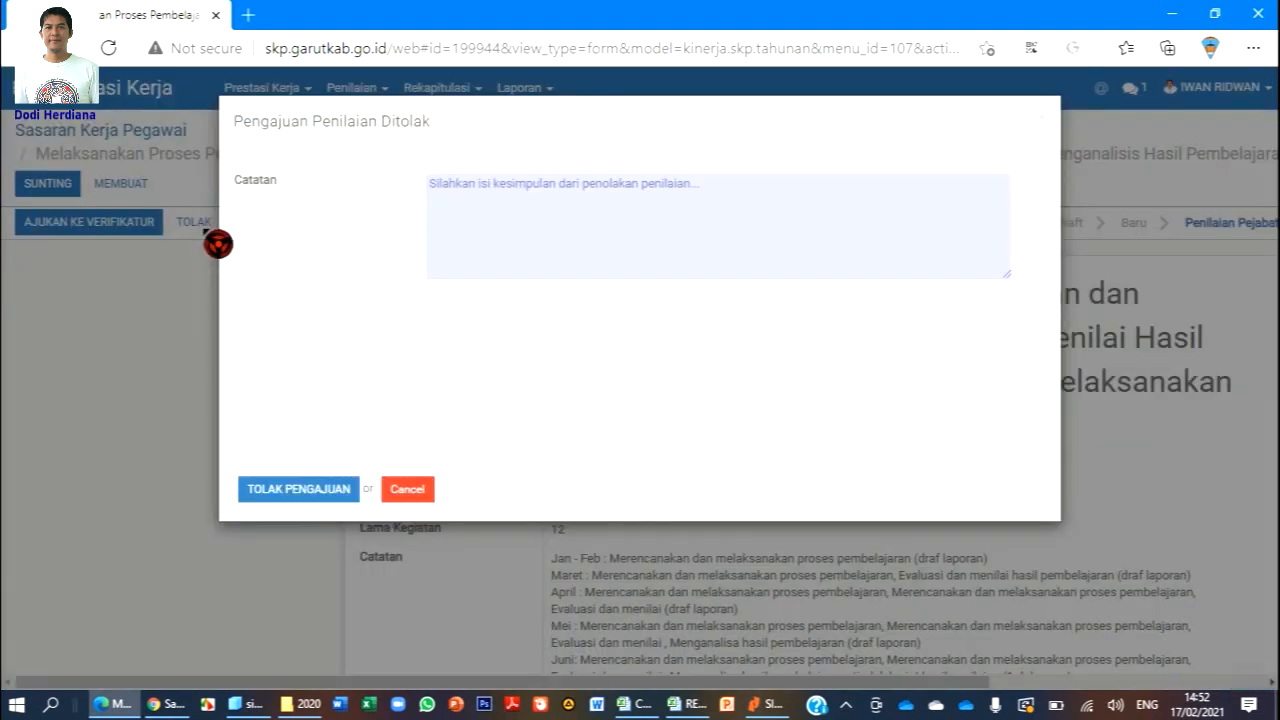
Type the rejection note ASHGDGAGSDGAGSD, then close the rejection dialog.
{"action": "left_click", "coordinate": [655, 189]}
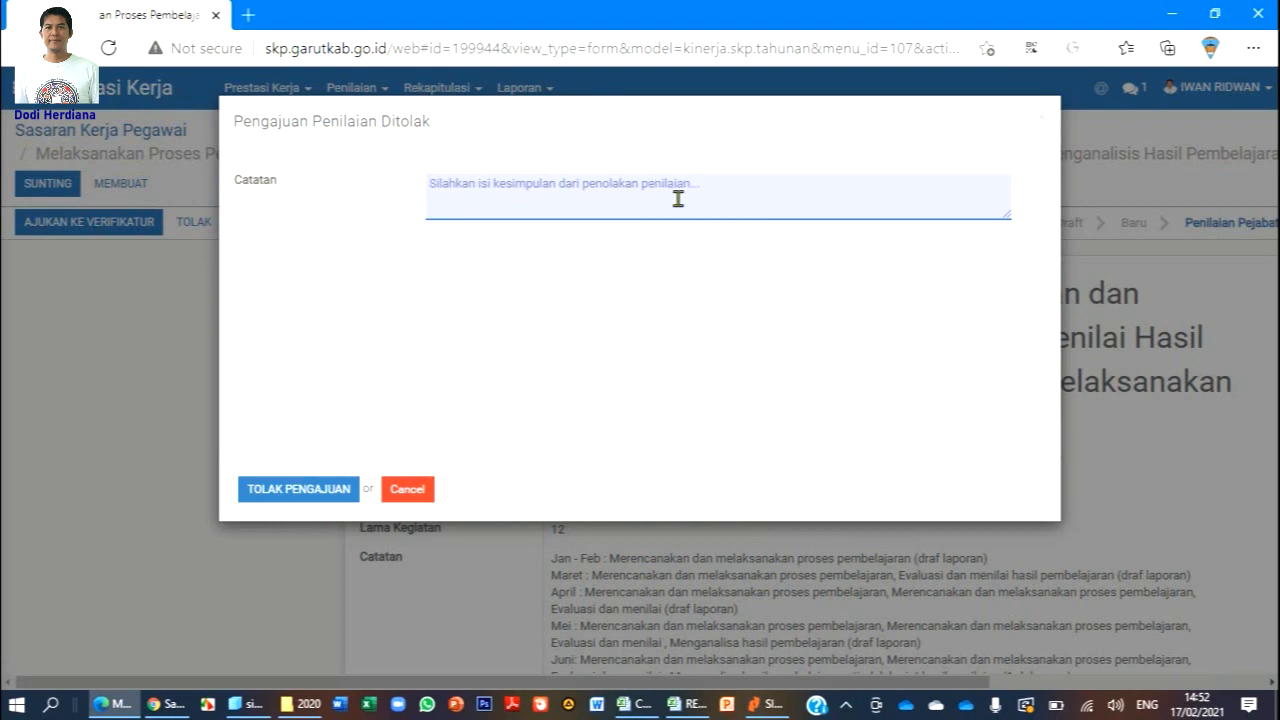
{"action": "type", "text": "ASHGDGAGSDGAGSDHG"}
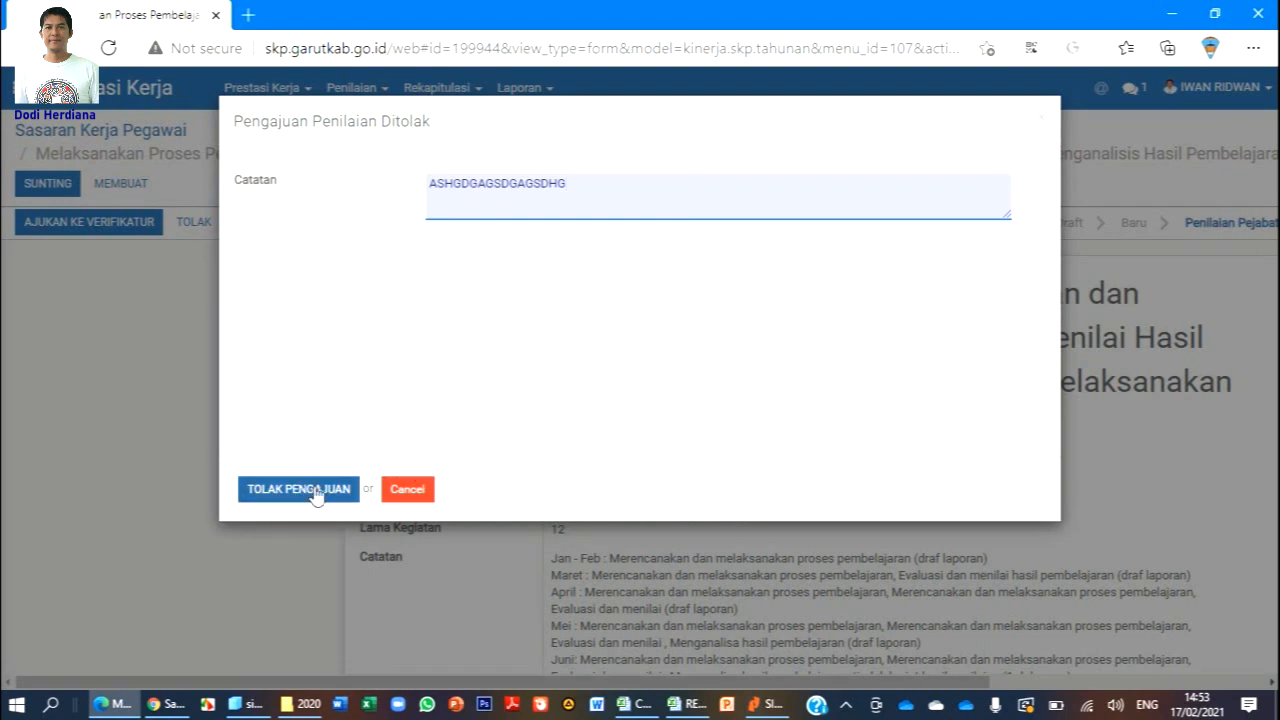
{"action": "left_click", "coordinate": [420, 489]}
Forward the Melaksanakan Proses Pembelajaran target to the verifier with AJUKAN KE VERIFIKATUR.
{"action": "scroll", "coordinate": [768, 325], "scroll_direction": "down", "scroll_amount": 5}
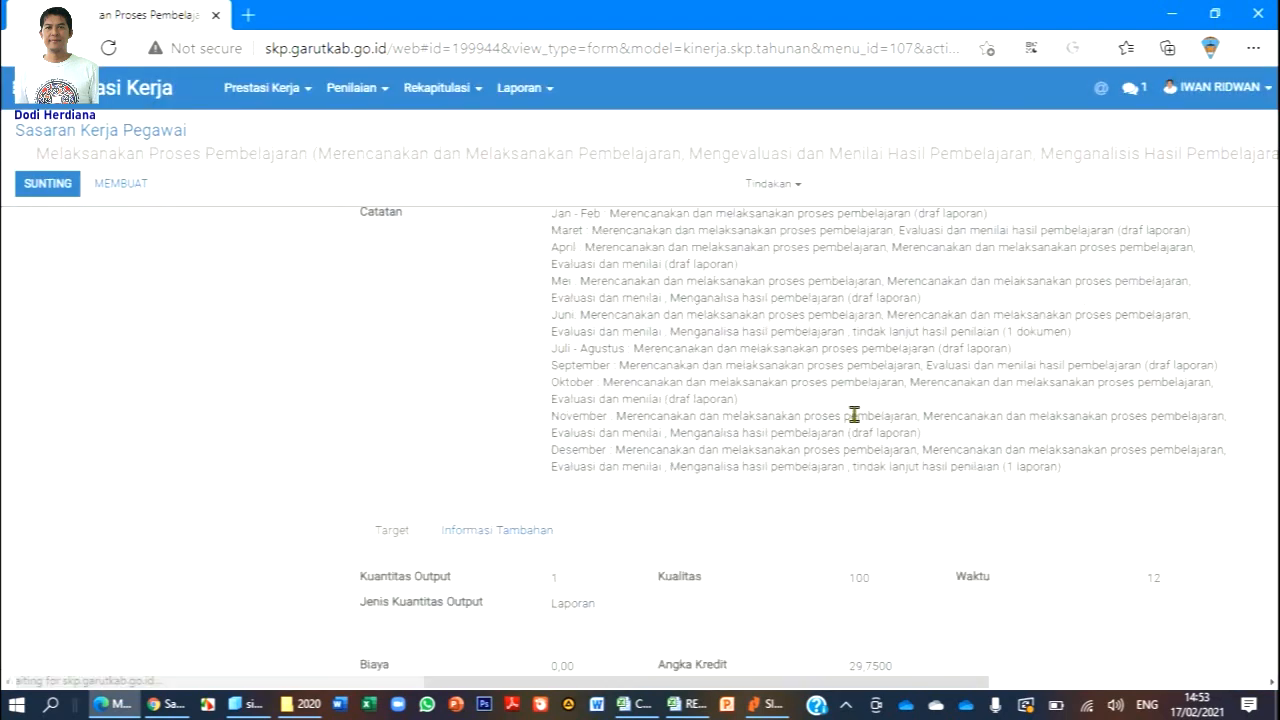
{"action": "scroll", "coordinate": [877, 537], "scroll_direction": "up", "scroll_amount": 1}
{"action": "scroll", "coordinate": [866, 527], "scroll_direction": "up", "scroll_amount": 4}
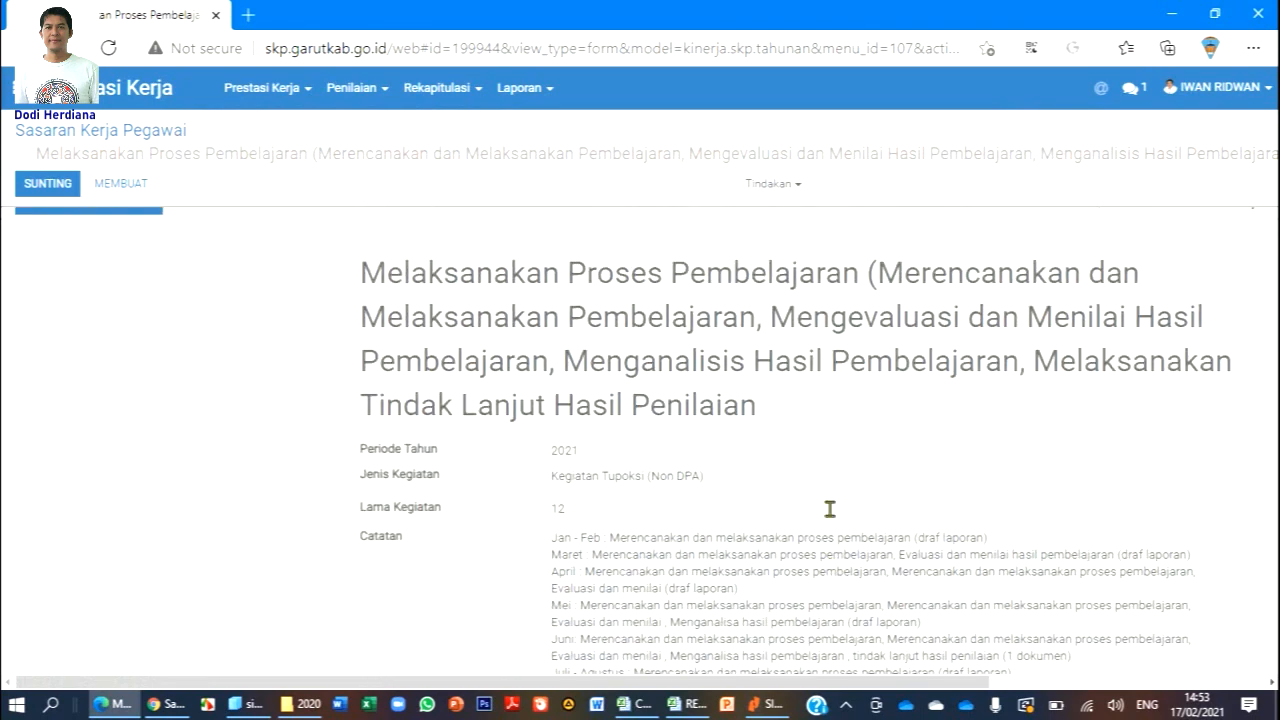
{"action": "left_click", "coordinate": [141, 231]}
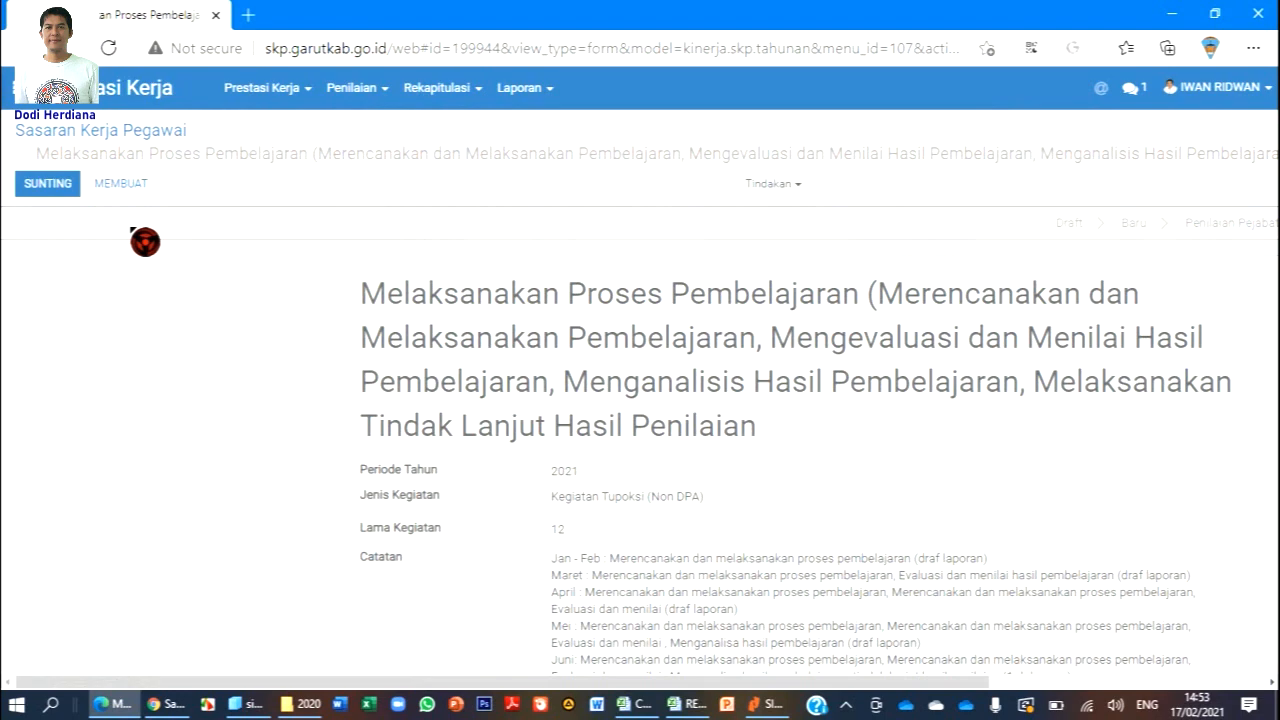
{"action": "left_click", "coordinate": [288, 88]}
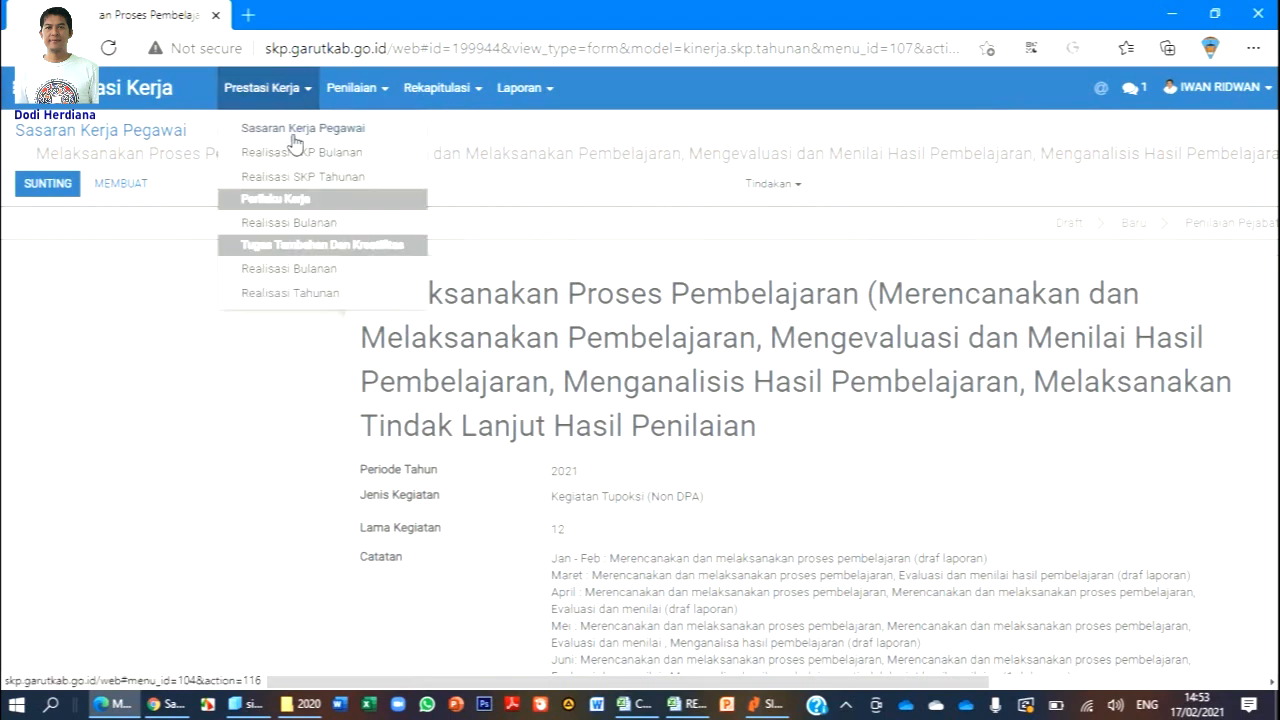
Return to the Penilaian > Sasaran Kerja Pegawai list of targets awaiting assessment.
{"action": "left_click", "coordinate": [295, 152]}
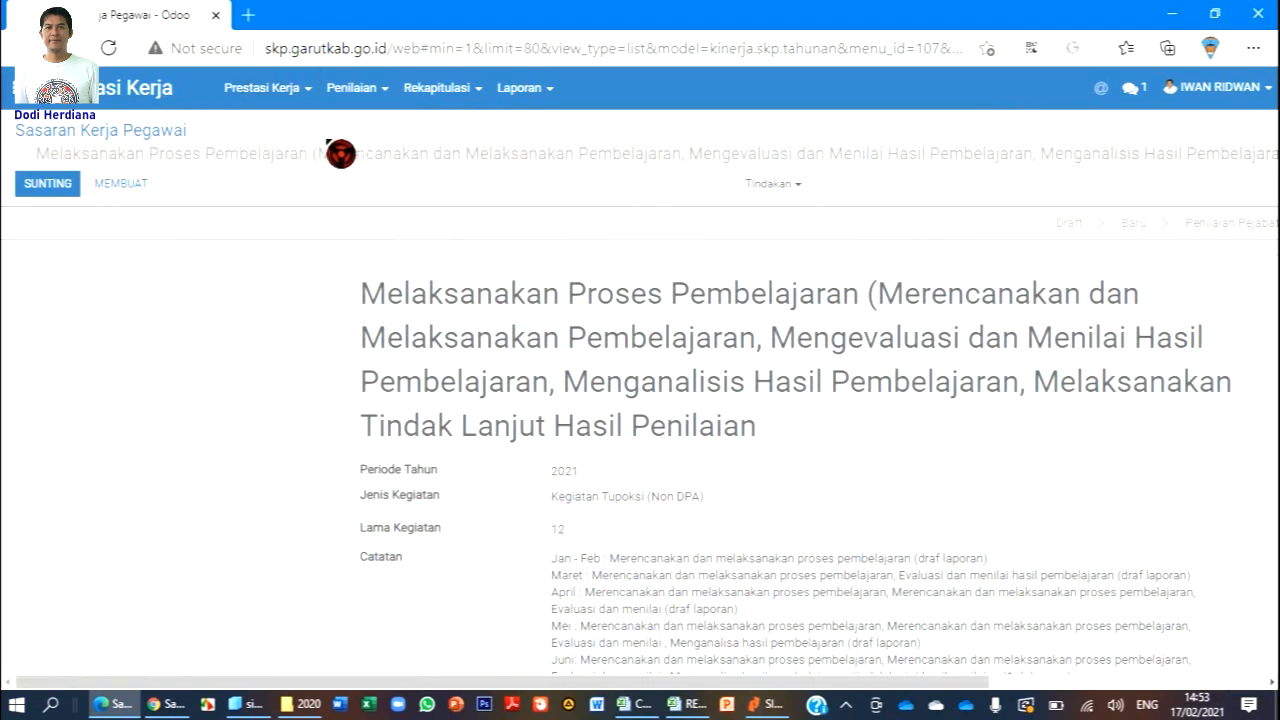
{"action": "left_click", "coordinate": [352, 88]}
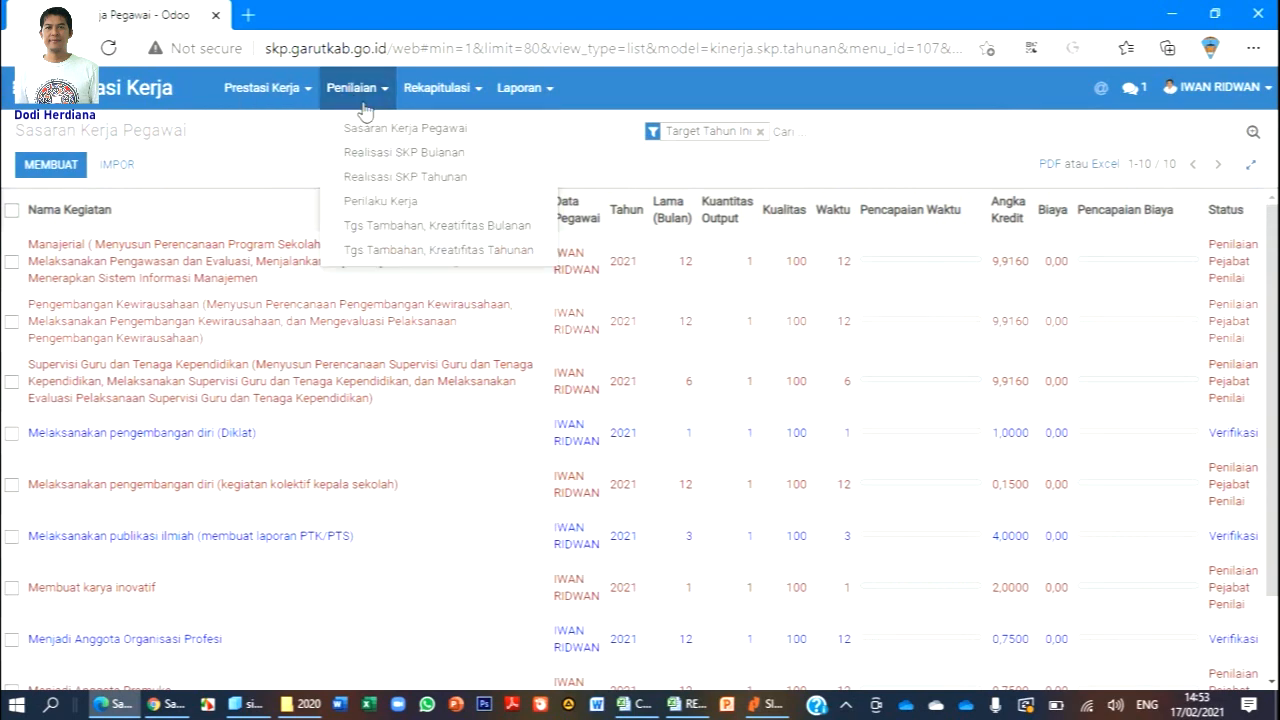
{"action": "left_click", "coordinate": [403, 145]}
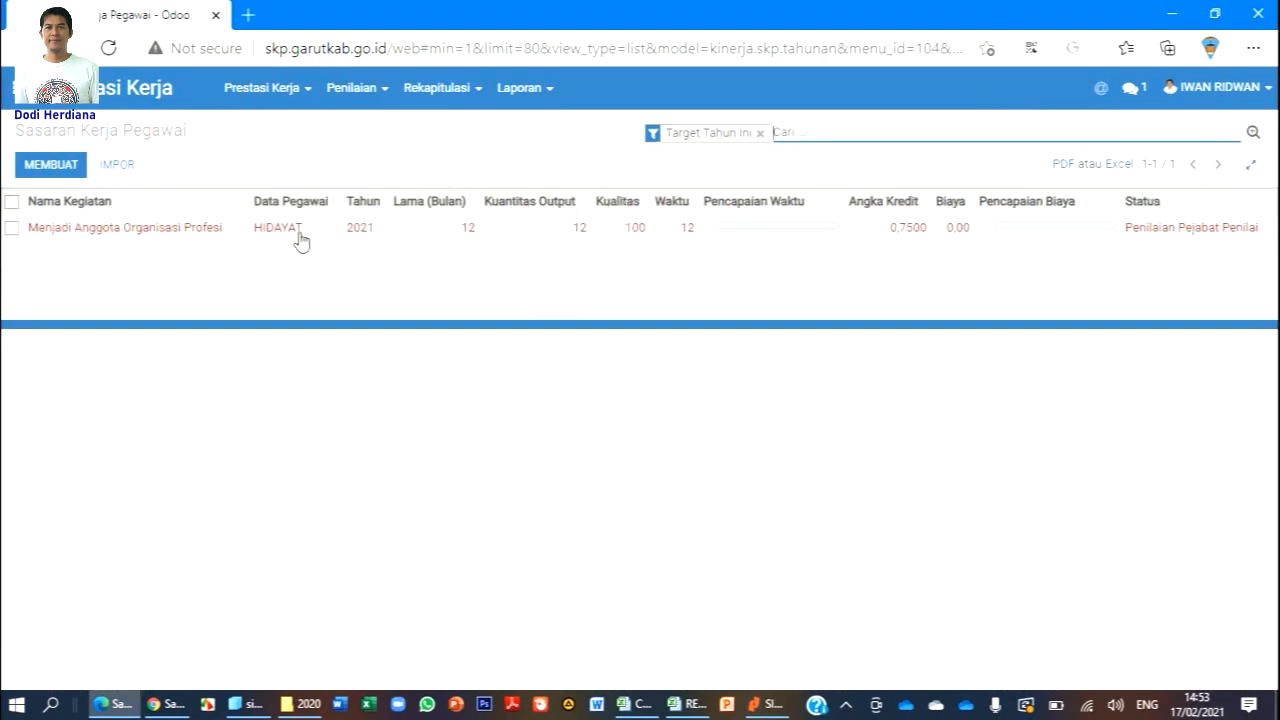
Forward the Menjadi Anggota Organisasi Profesi target to the verifier.
{"action": "left_click", "coordinate": [168, 232]}
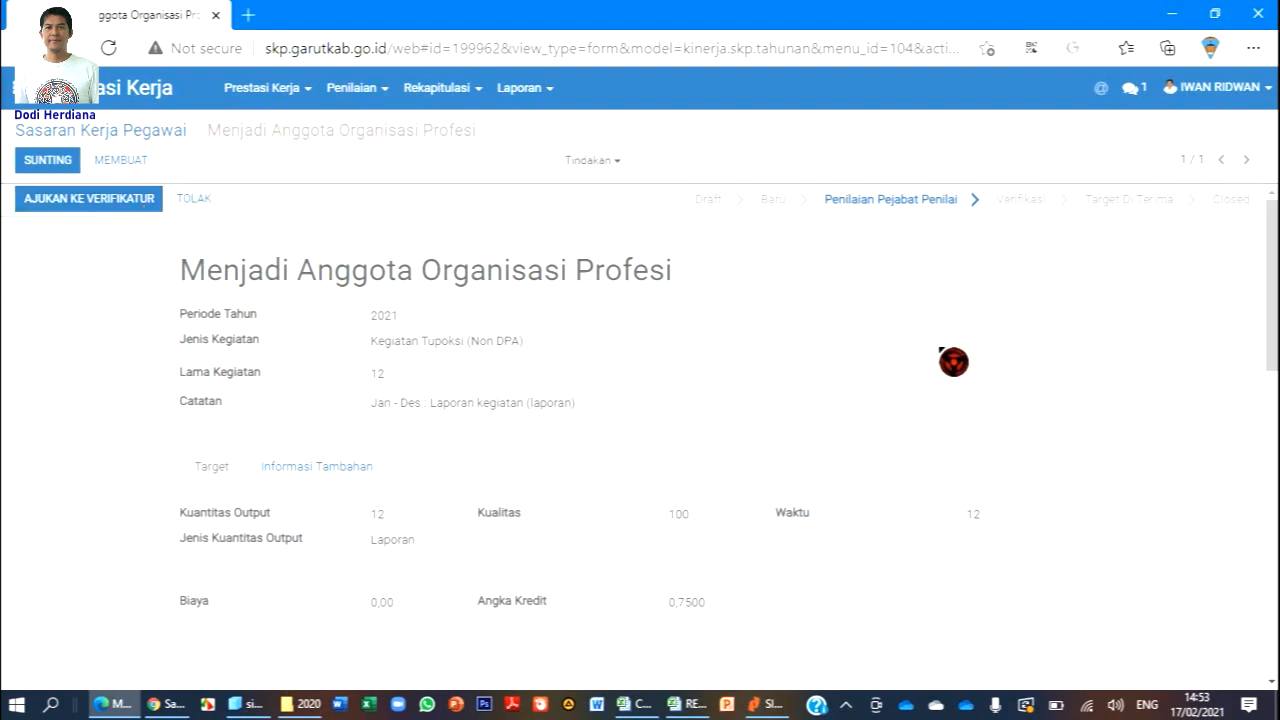
{"action": "scroll", "coordinate": [954, 362], "scroll_direction": "down", "scroll_amount": 5}
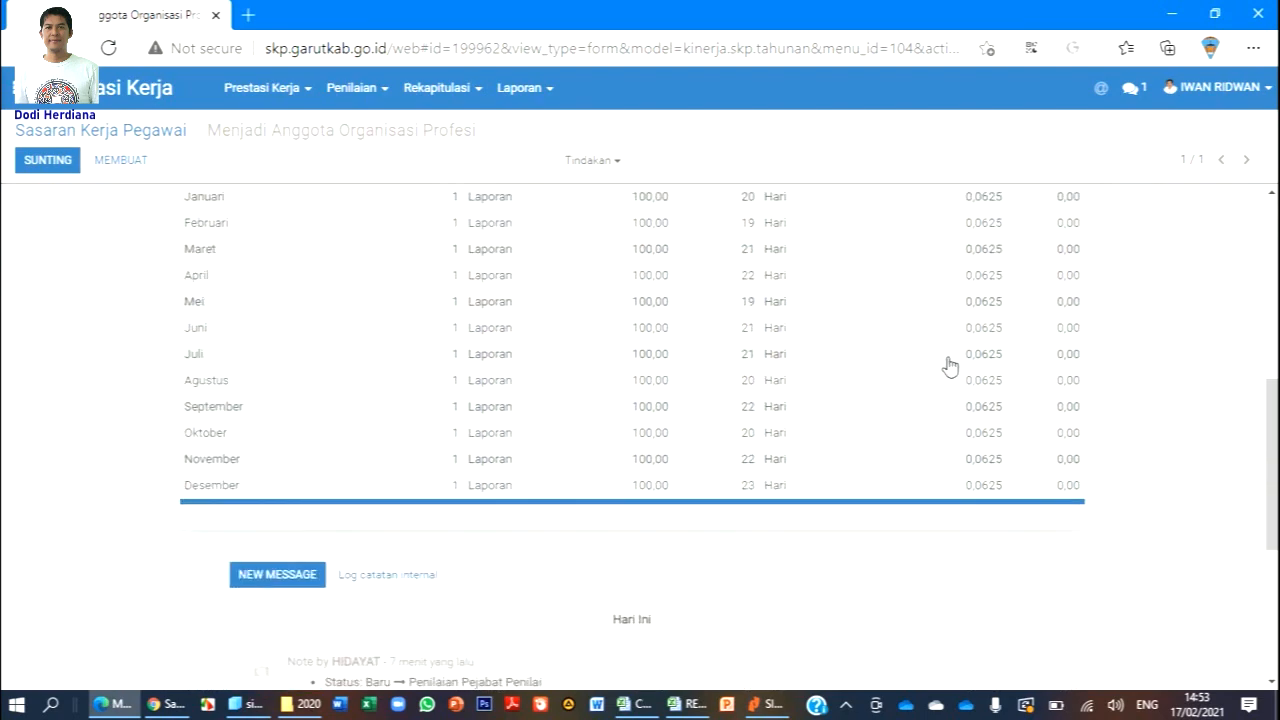
{"action": "scroll", "coordinate": [949, 366], "scroll_direction": "up", "scroll_amount": 6}
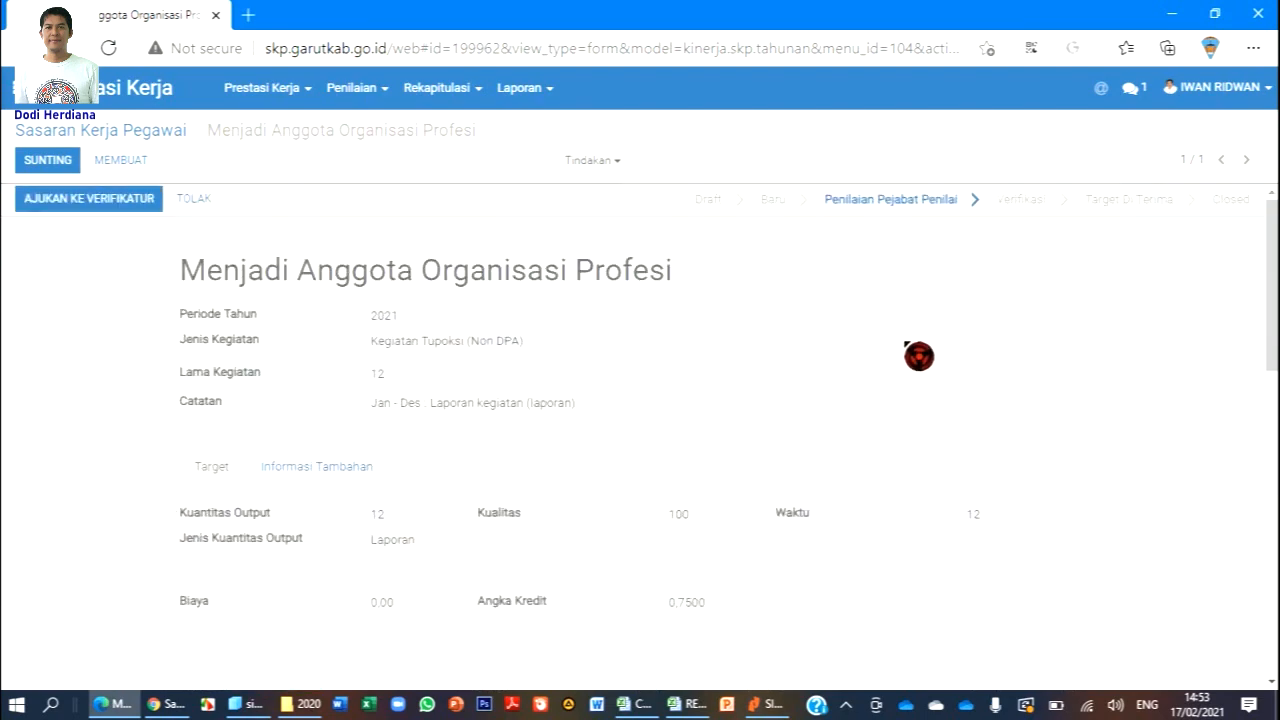
{"action": "left_click", "coordinate": [116, 206]}
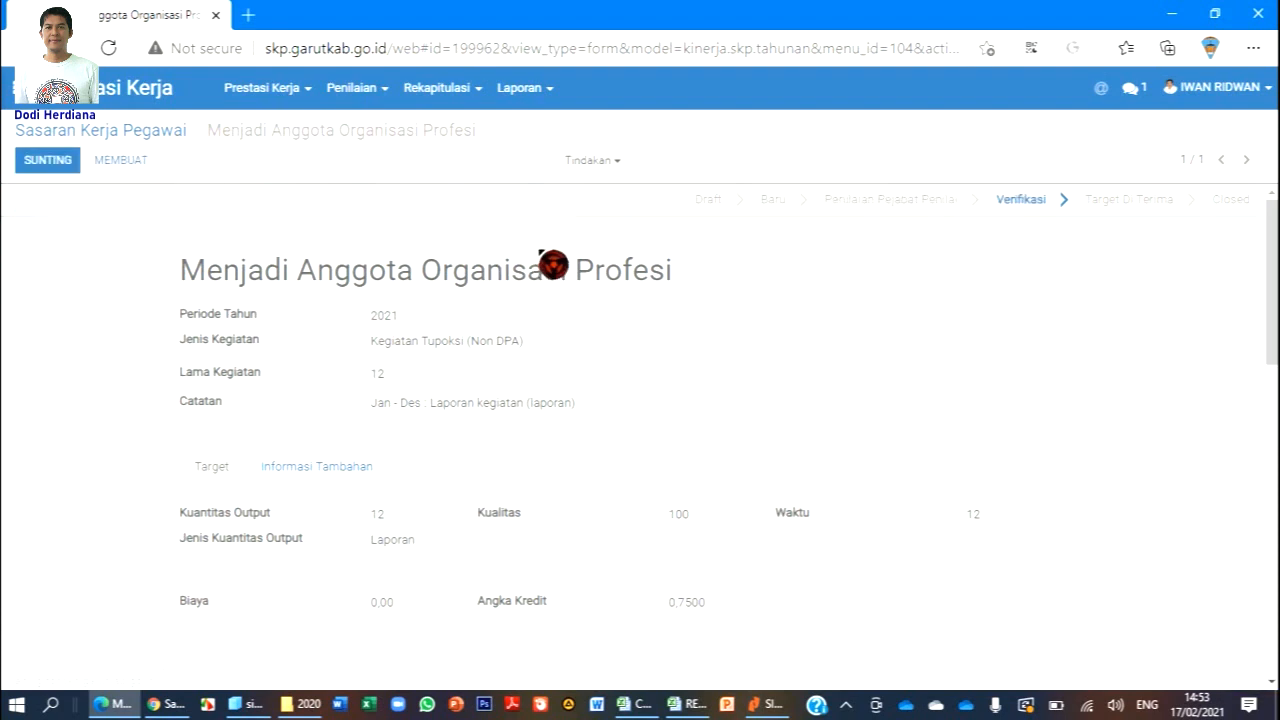
{"action": "left_click", "coordinate": [355, 89]}
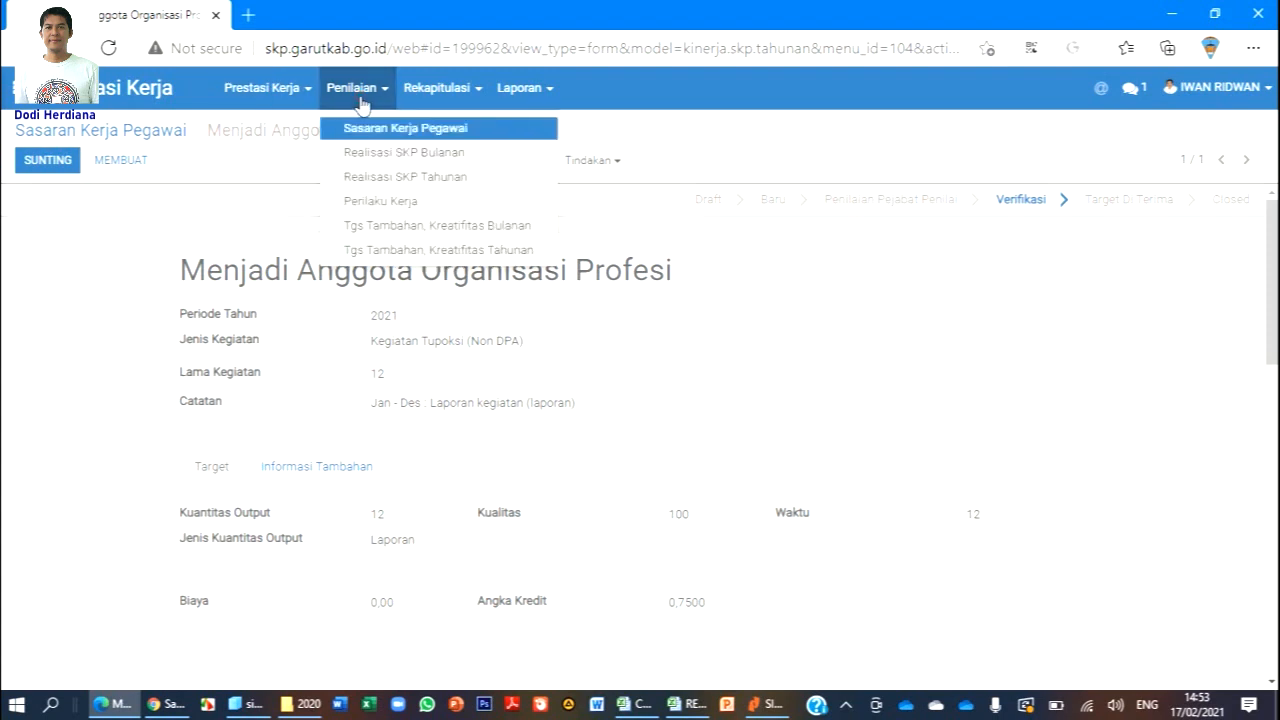
Reload Penilaian > Sasaran Kerja Pegawai twice to confirm it is empty, then switch to Chrome.
{"action": "left_click", "coordinate": [392, 128]}
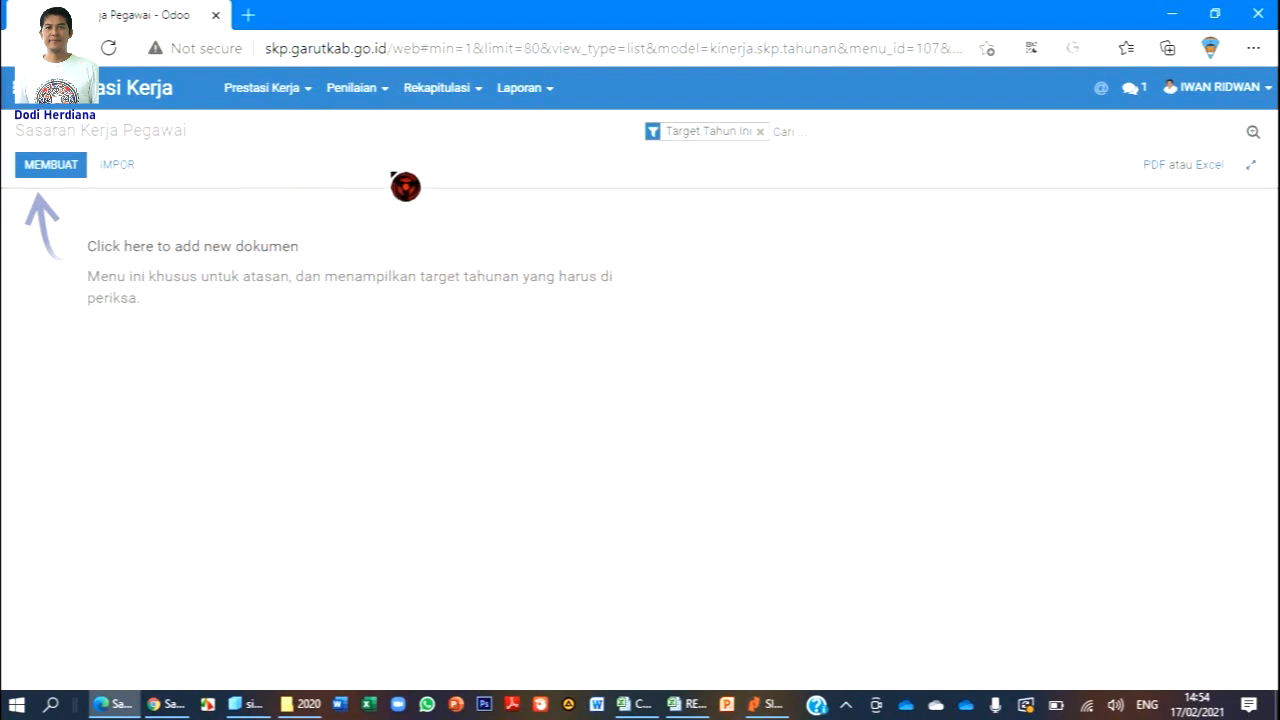
{"action": "left_click", "coordinate": [372, 102]}
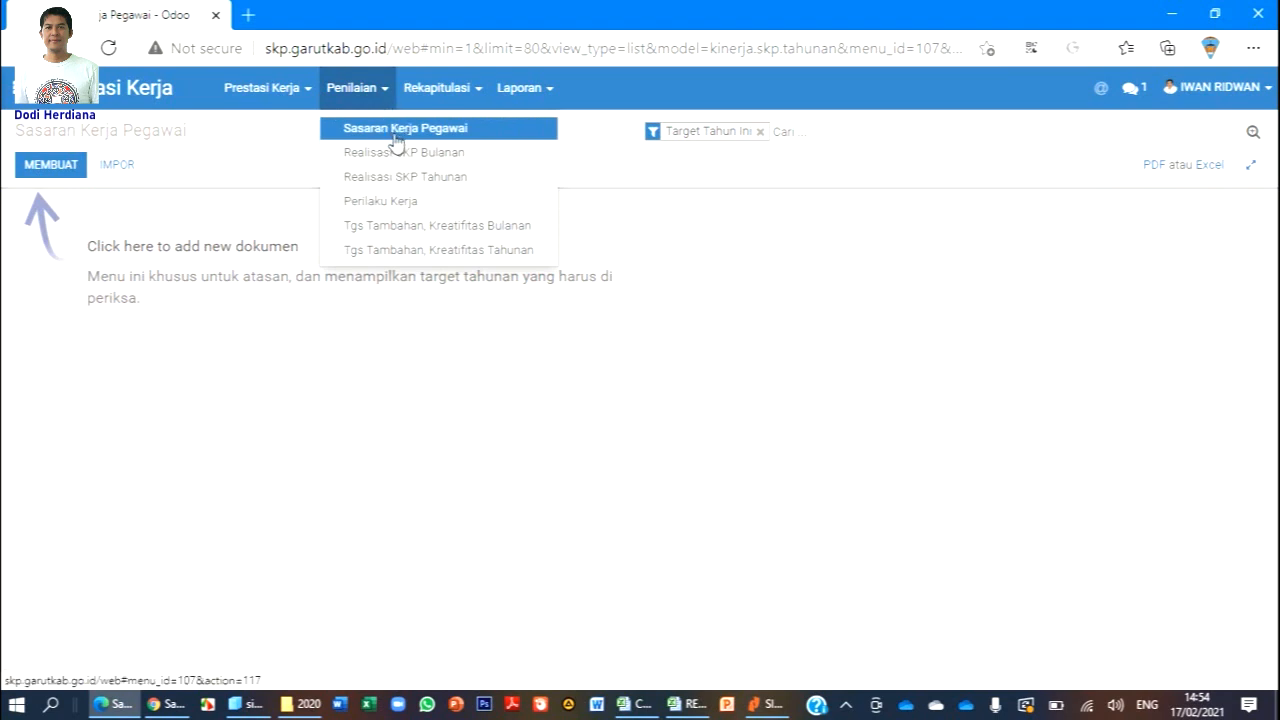
{"action": "left_click", "coordinate": [416, 132]}
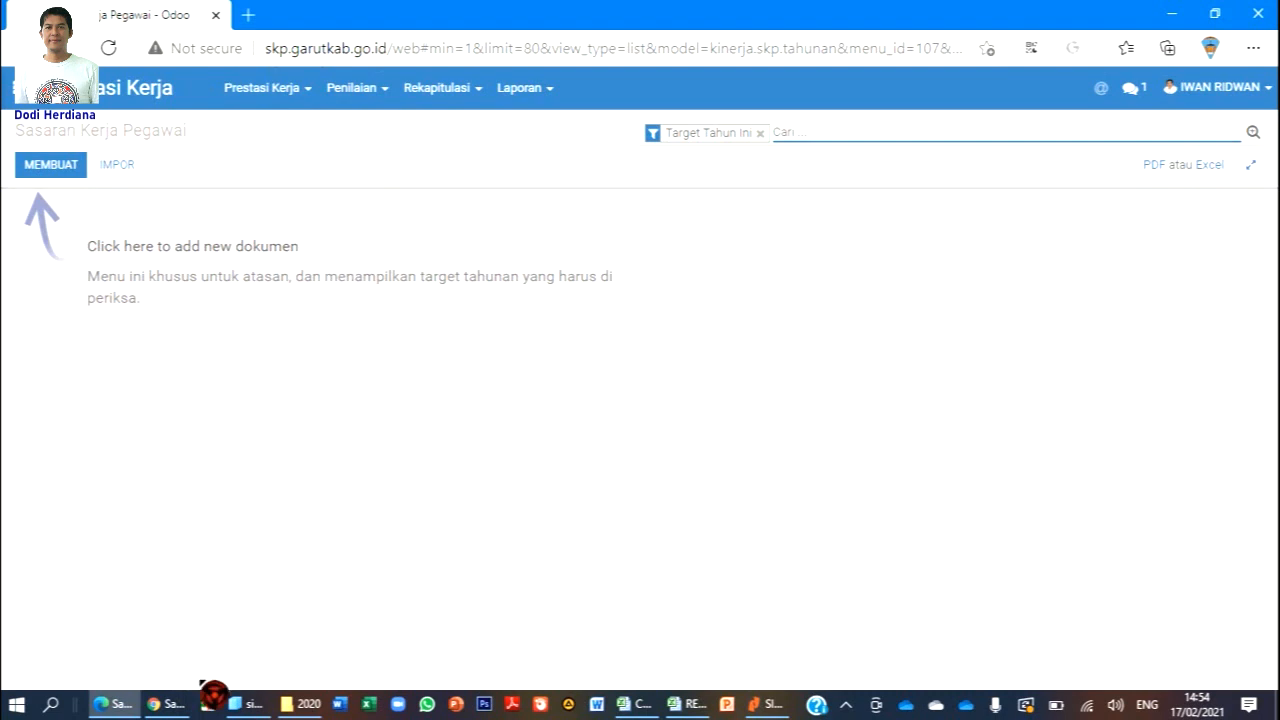
{"action": "left_click", "coordinate": [181, 712]}
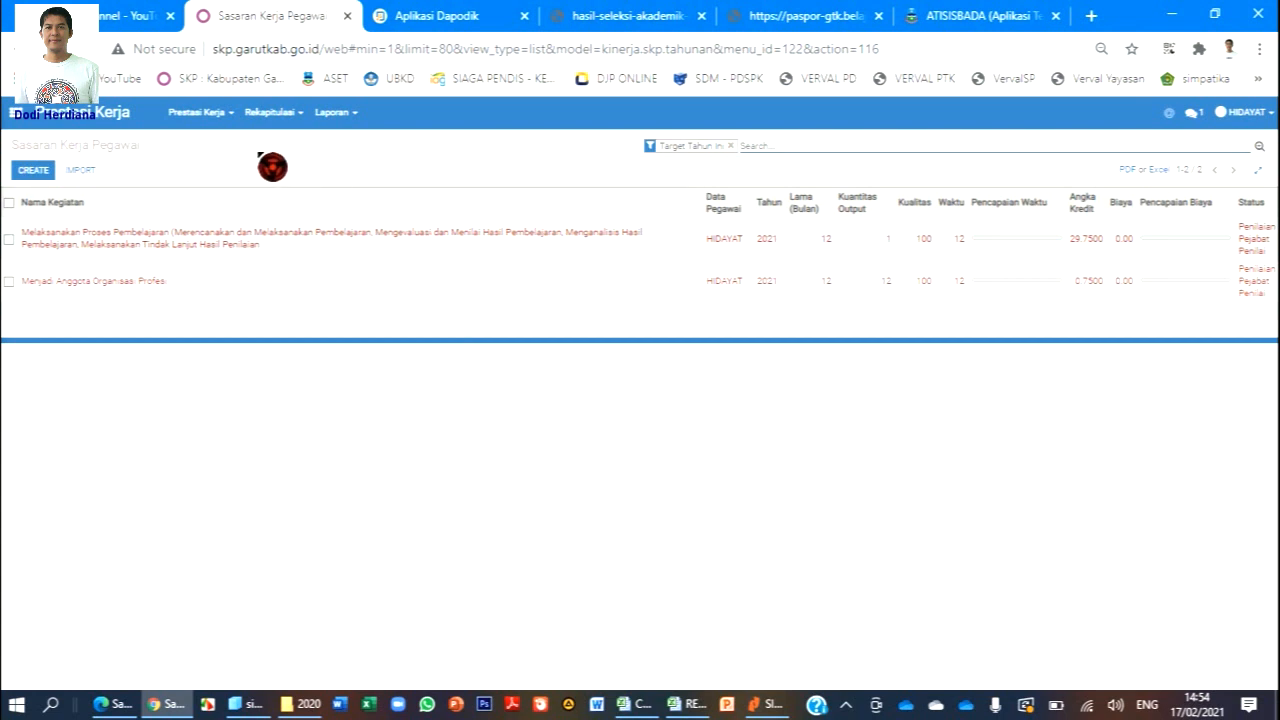
Refresh the employee's Sasaran Kerja Pegawai list to see both targets at Verifikasi, then return to Edge.
{"action": "left_click", "coordinate": [222, 117]}
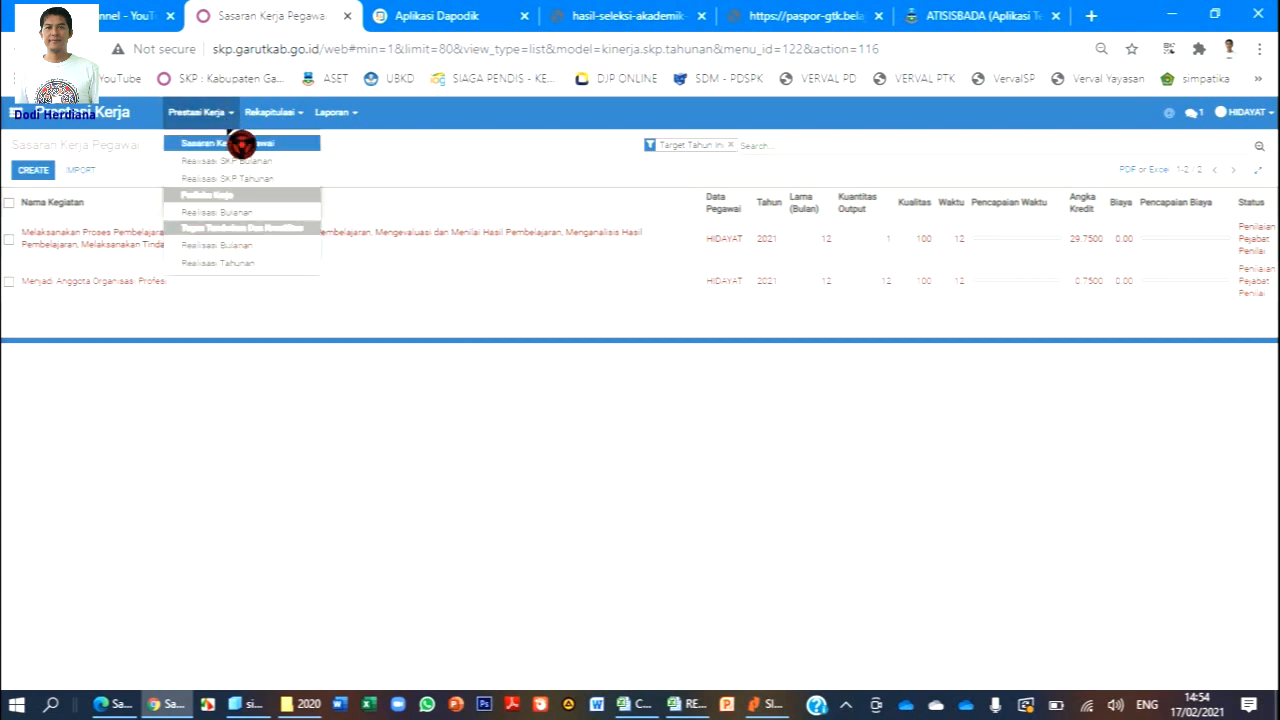
{"action": "left_click", "coordinate": [241, 146]}
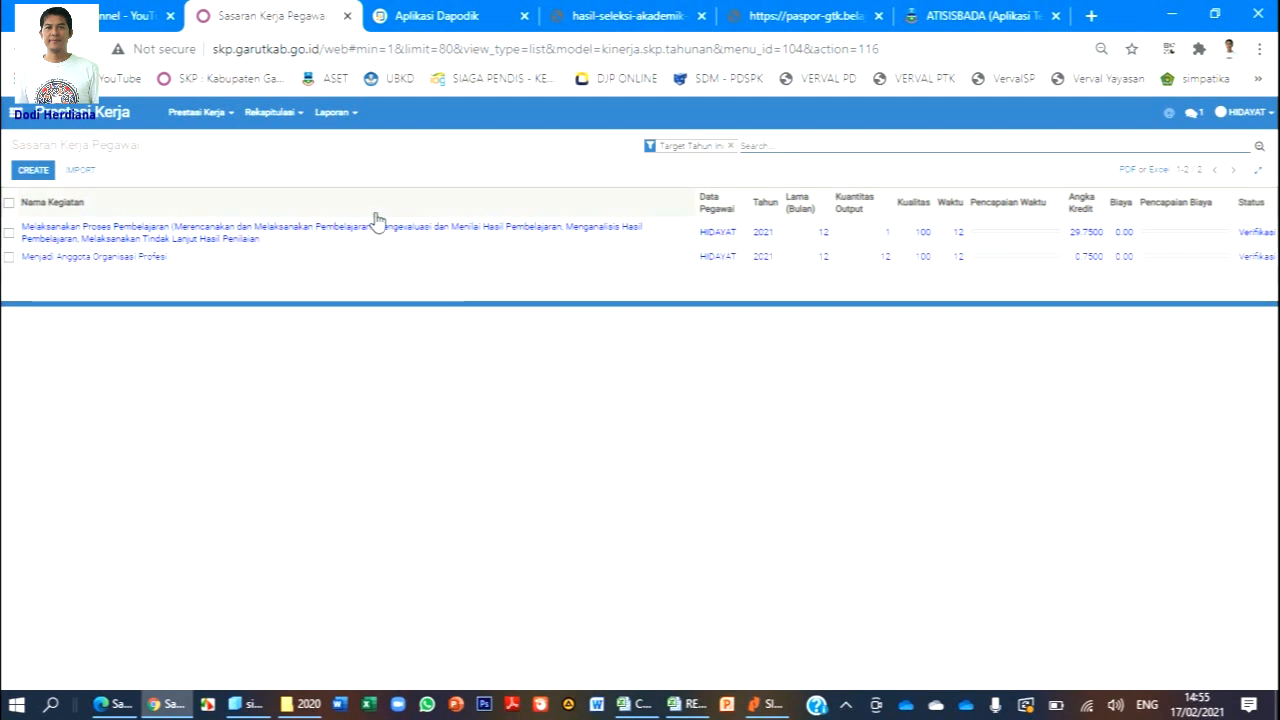
{"action": "left_click", "coordinate": [113, 704]}
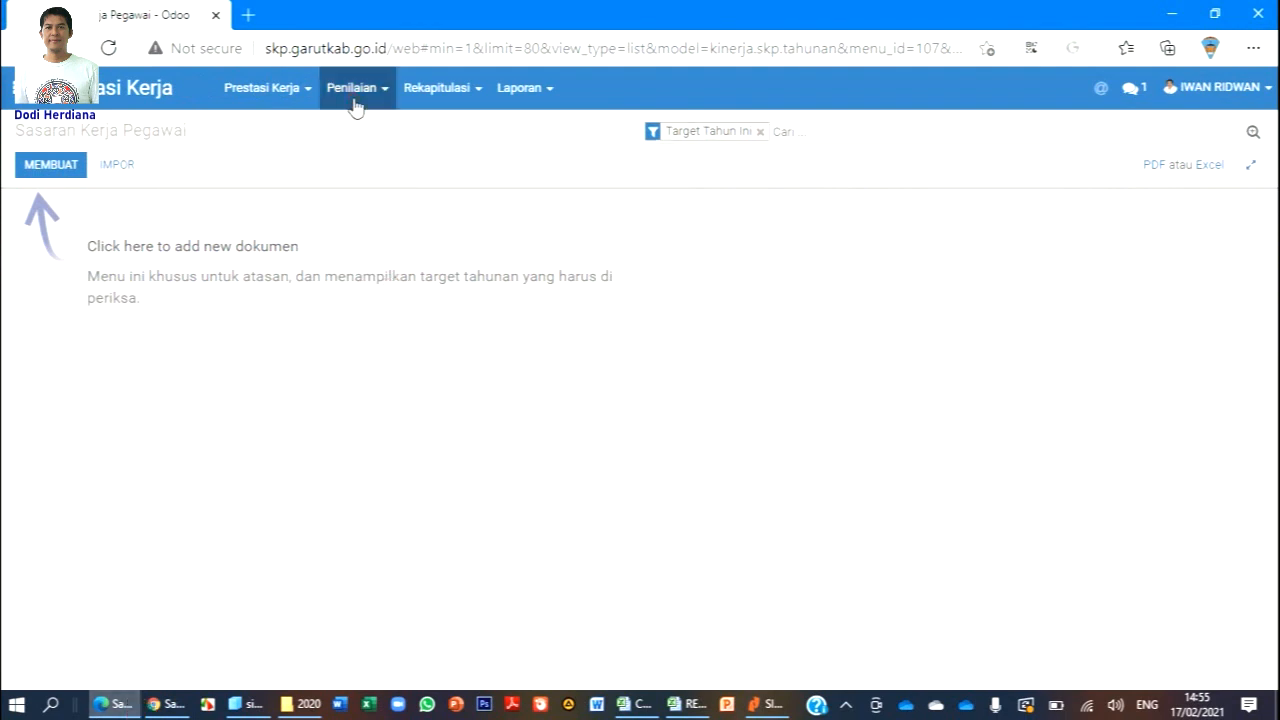
{"action": "left_click", "coordinate": [356, 98]}
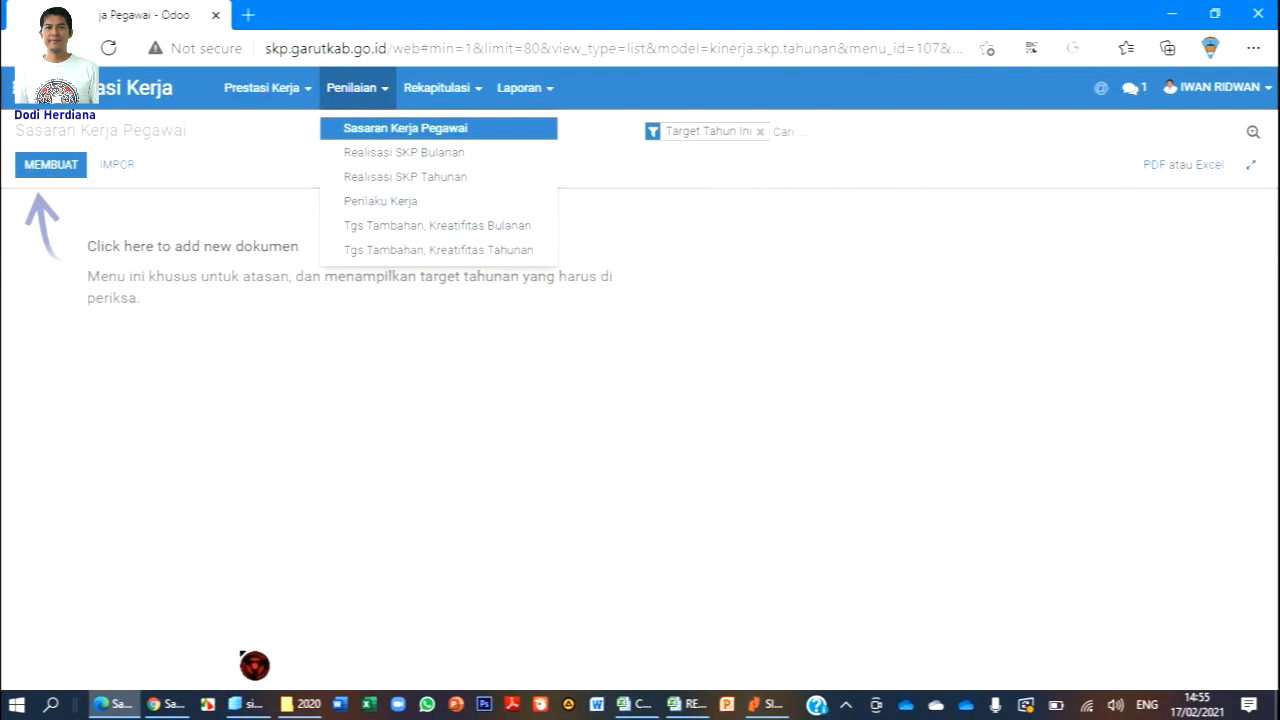
{"action": "left_click", "coordinate": [441, 206]}
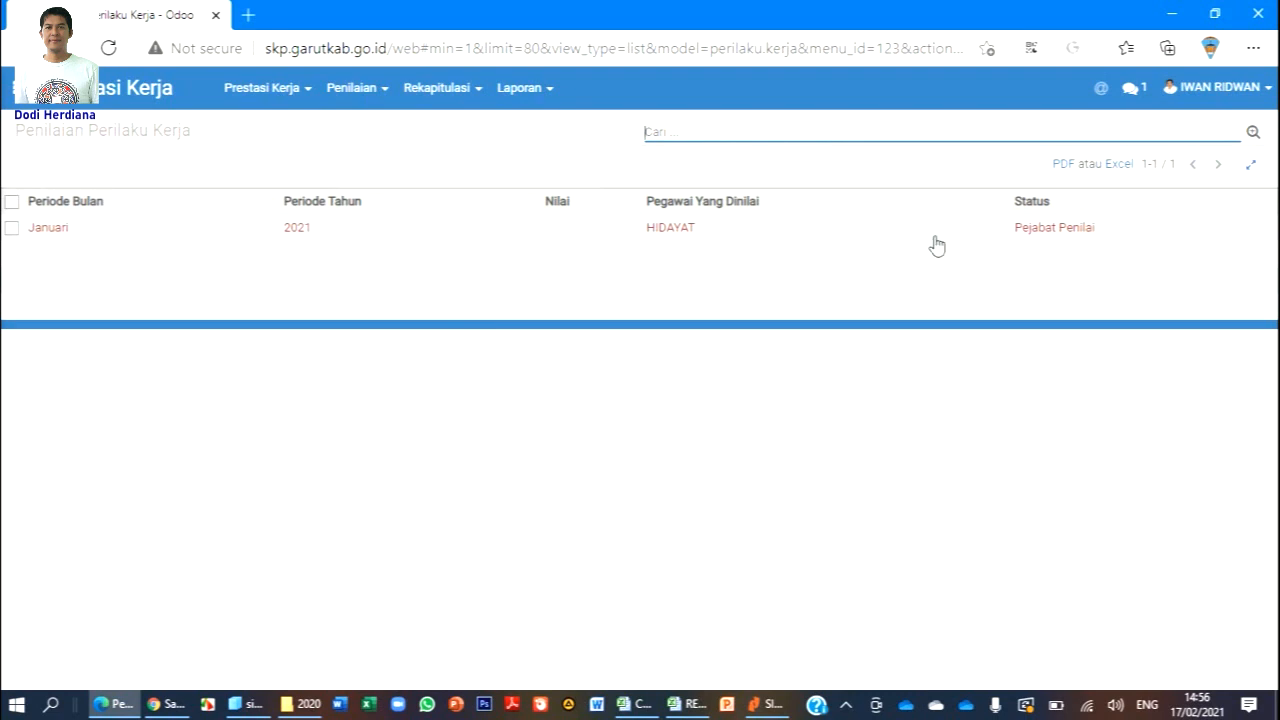
{"action": "left_click", "coordinate": [133, 229]}
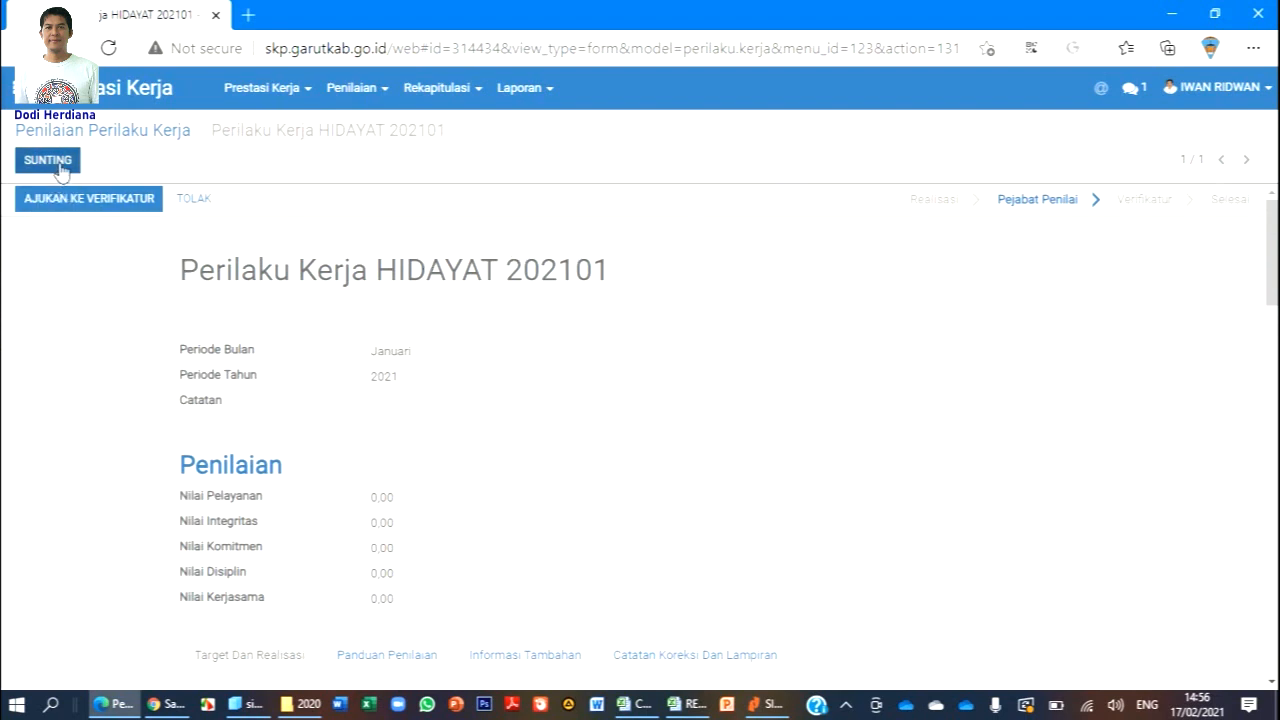
Put the Perilaku Kerja HIDAYAT 202101 form into SUNTING edit mode after reloading the page once.
{"action": "left_click", "coordinate": [62, 172]}
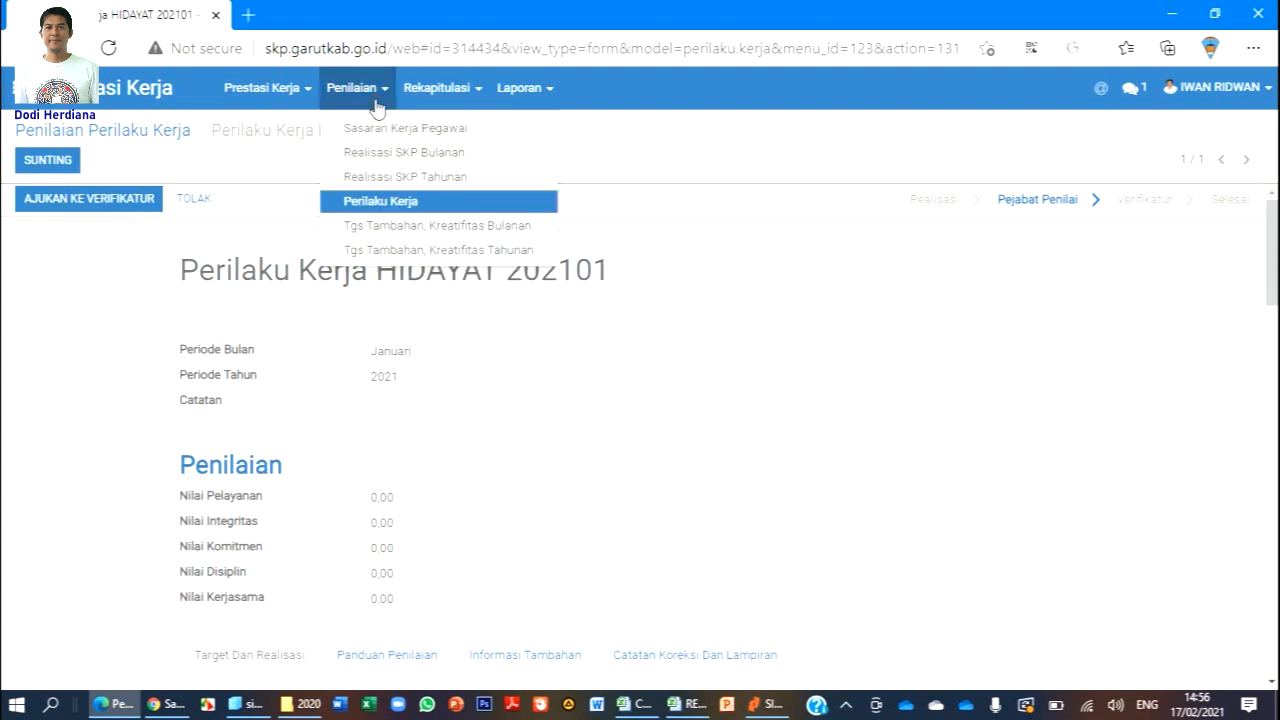
{"action": "left_click", "coordinate": [391, 200]}
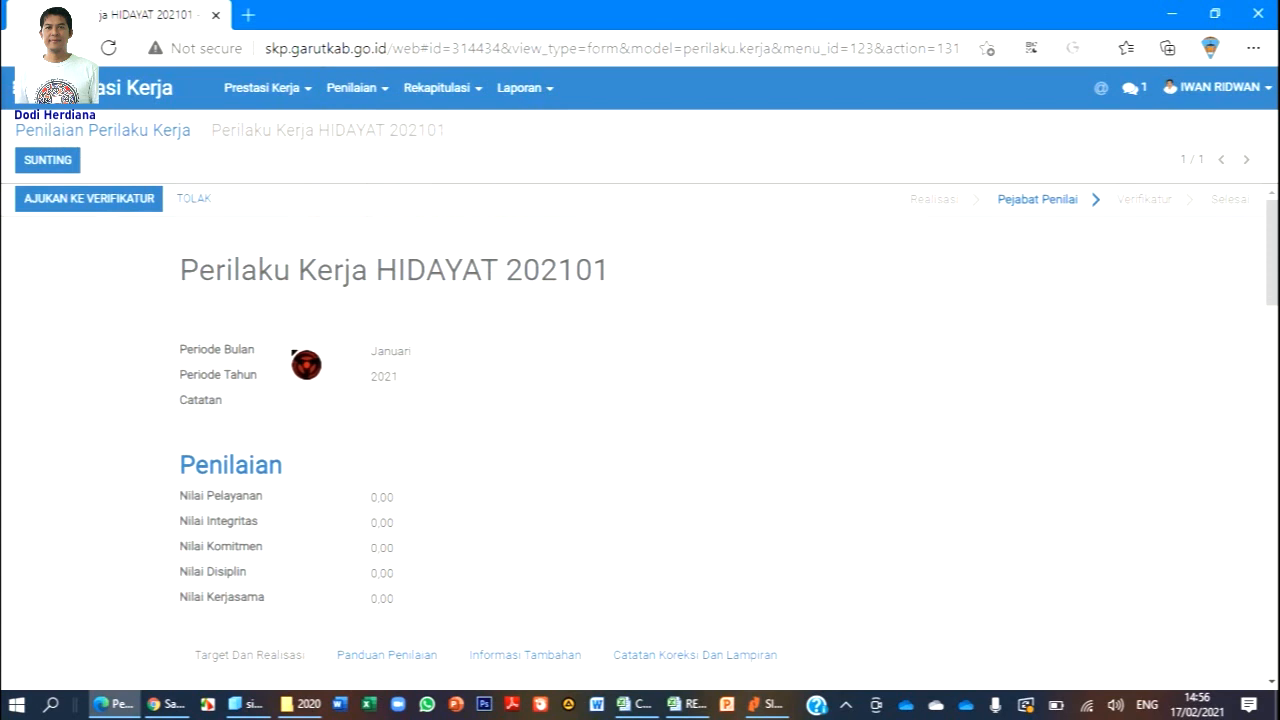
{"action": "left_click", "coordinate": [50, 162]}
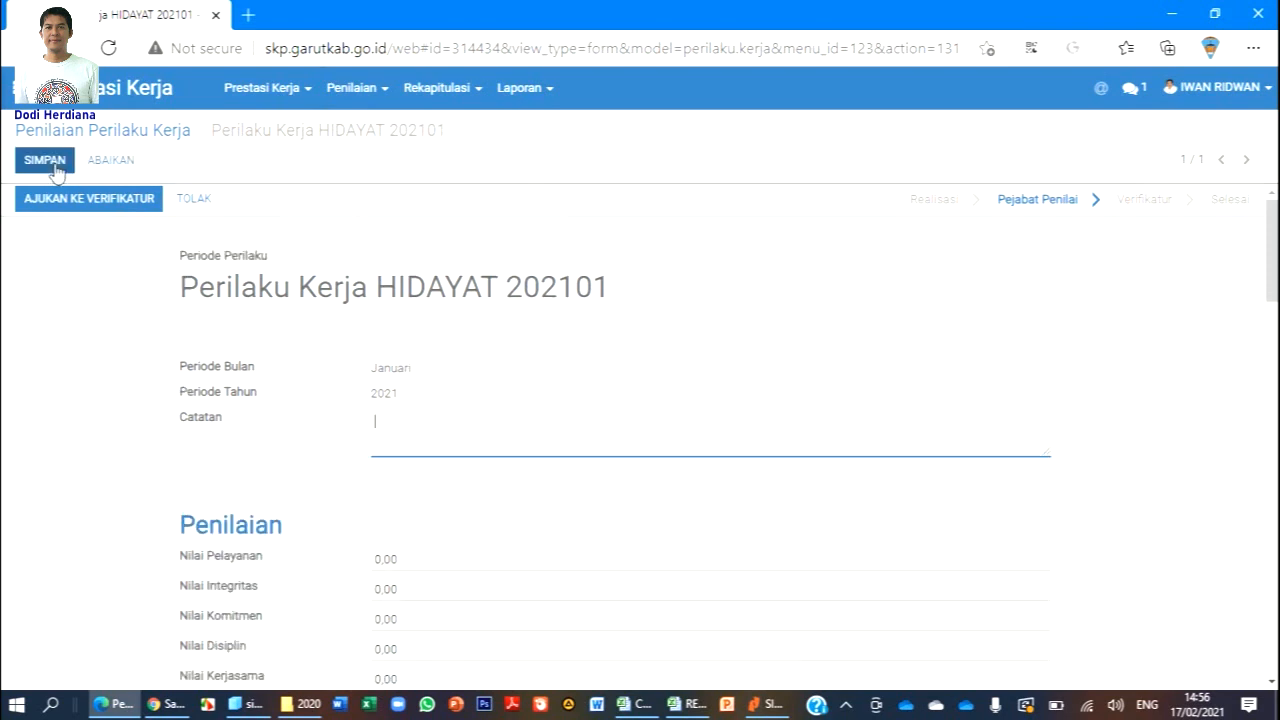
{"action": "scroll", "coordinate": [571, 346], "scroll_direction": "down", "scroll_amount": 3}
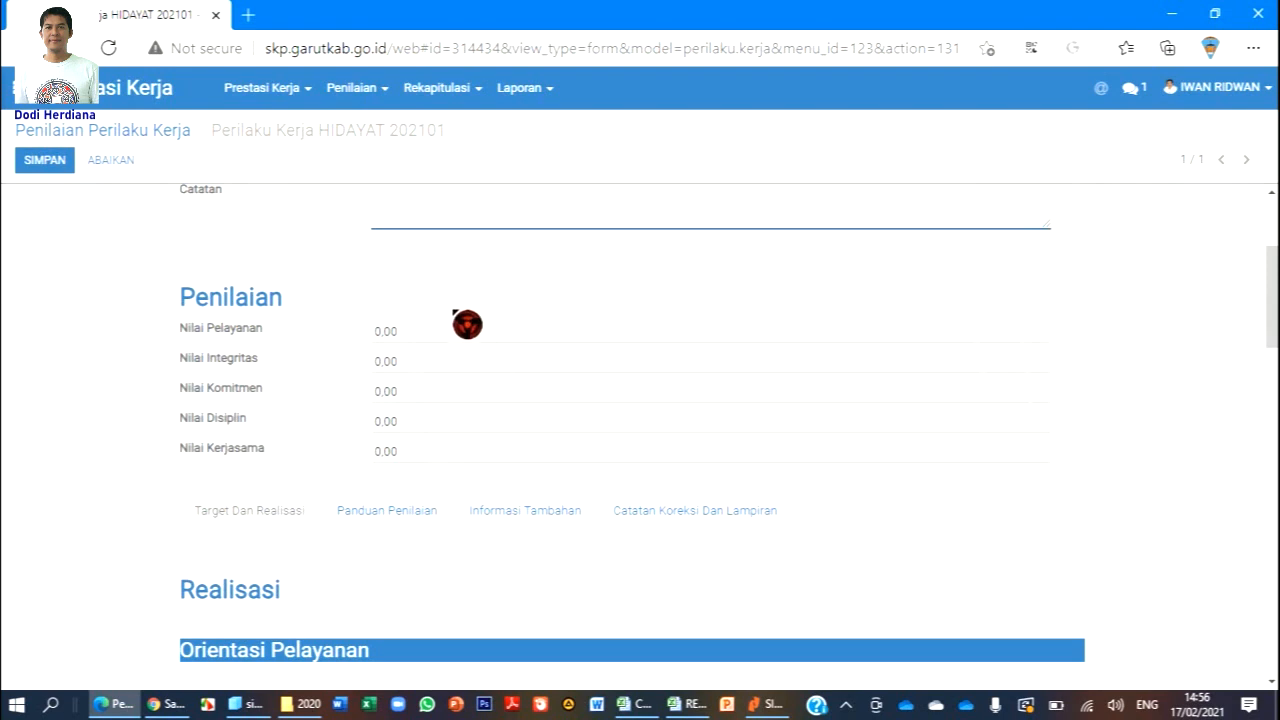
{"action": "scroll", "coordinate": [1081, 385], "scroll_direction": "up", "scroll_amount": 1}
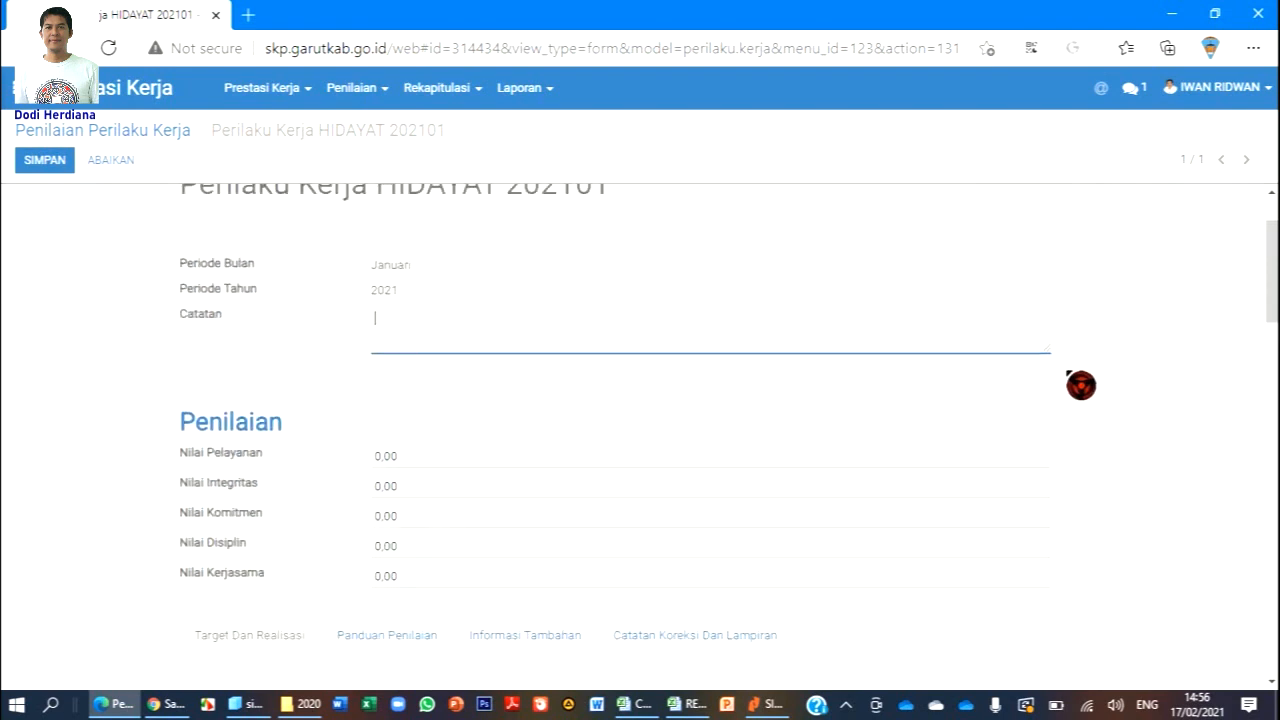
{"action": "scroll", "coordinate": [1114, 338], "scroll_direction": "down", "scroll_amount": 1}
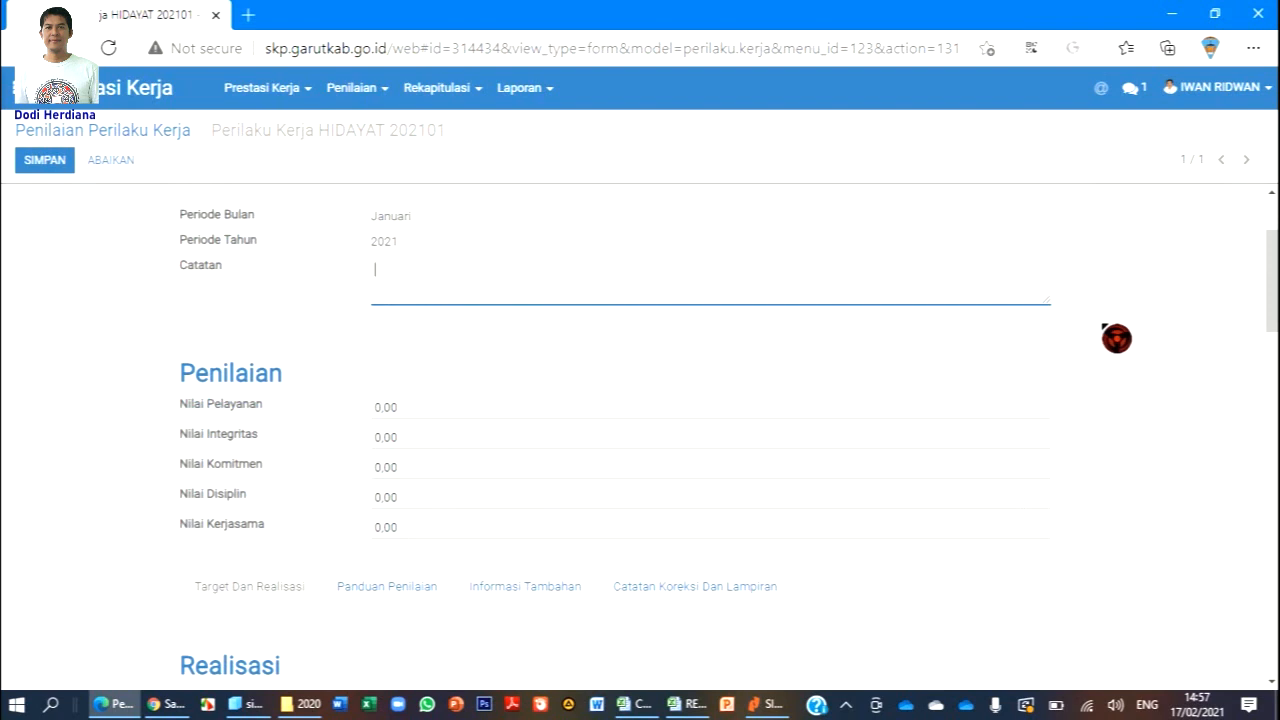
{"action": "scroll", "coordinate": [1116, 338], "scroll_direction": "down", "scroll_amount": 1}
{"action": "scroll", "coordinate": [1117, 338], "scroll_direction": "down", "scroll_amount": 5}
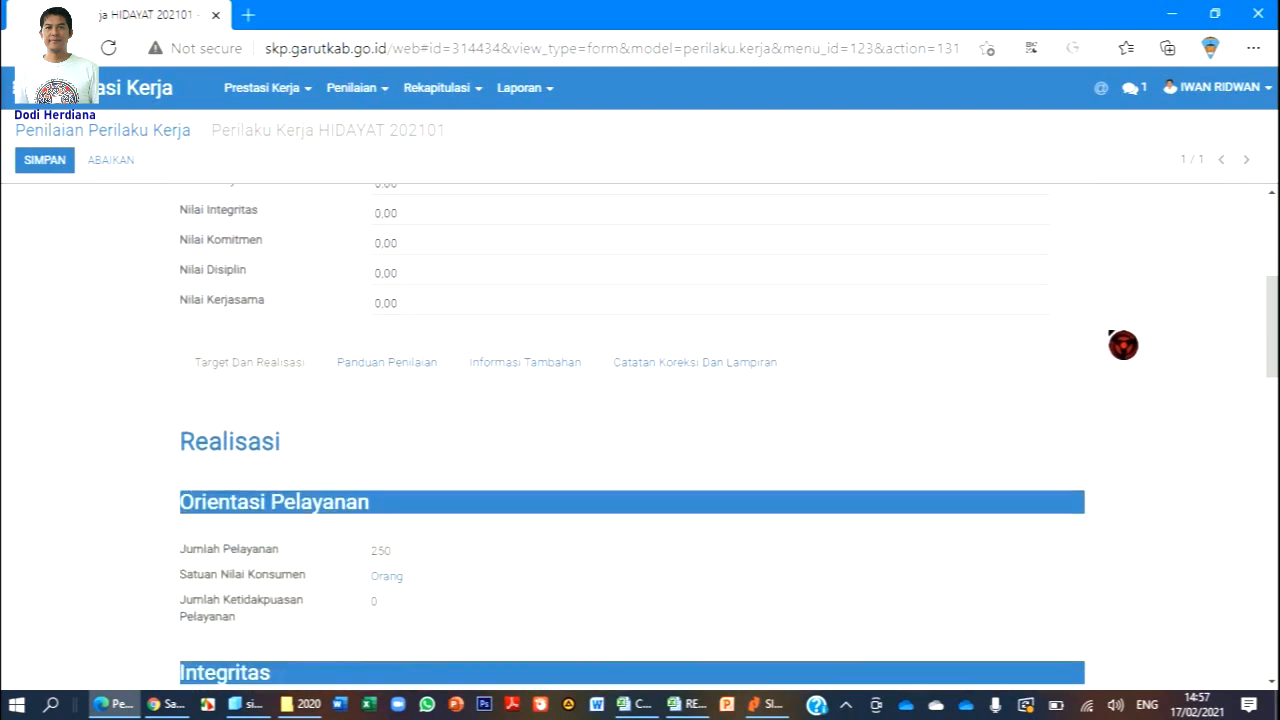
{"action": "scroll", "coordinate": [1123, 345], "scroll_direction": "up", "scroll_amount": 7}
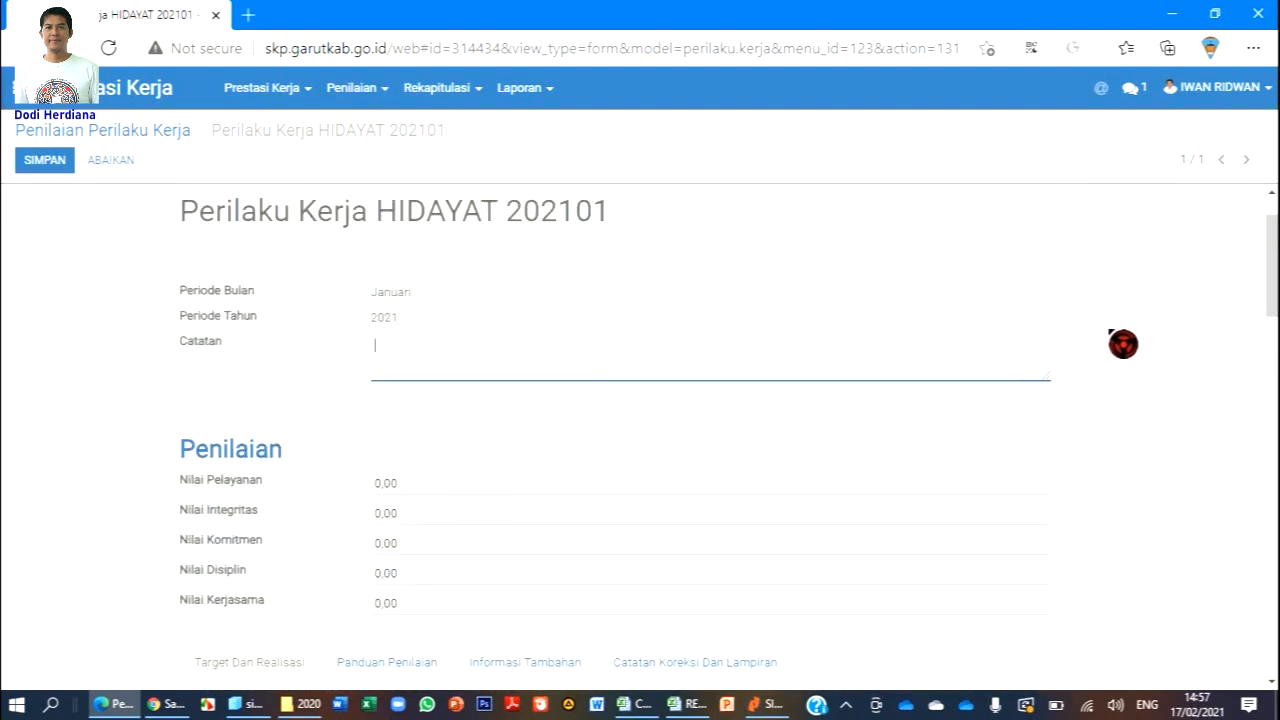
{"action": "scroll", "coordinate": [620, 487], "scroll_direction": "down", "scroll_amount": 2}
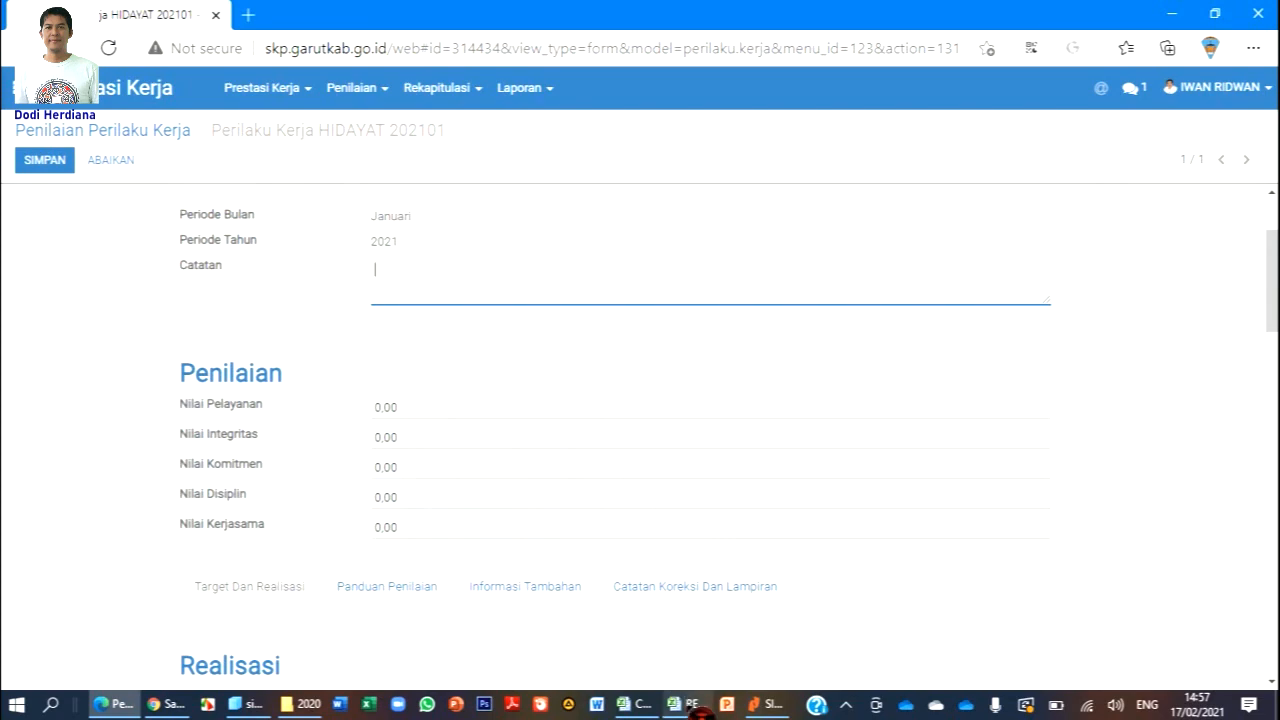
Read Hidayat's behaviour scores (82, 83, 82, 83, 83) in the REVISI ELAPKIN 2020 workbook, then go back to the browser.
{"action": "mouse_move", "coordinate": [690, 705]}
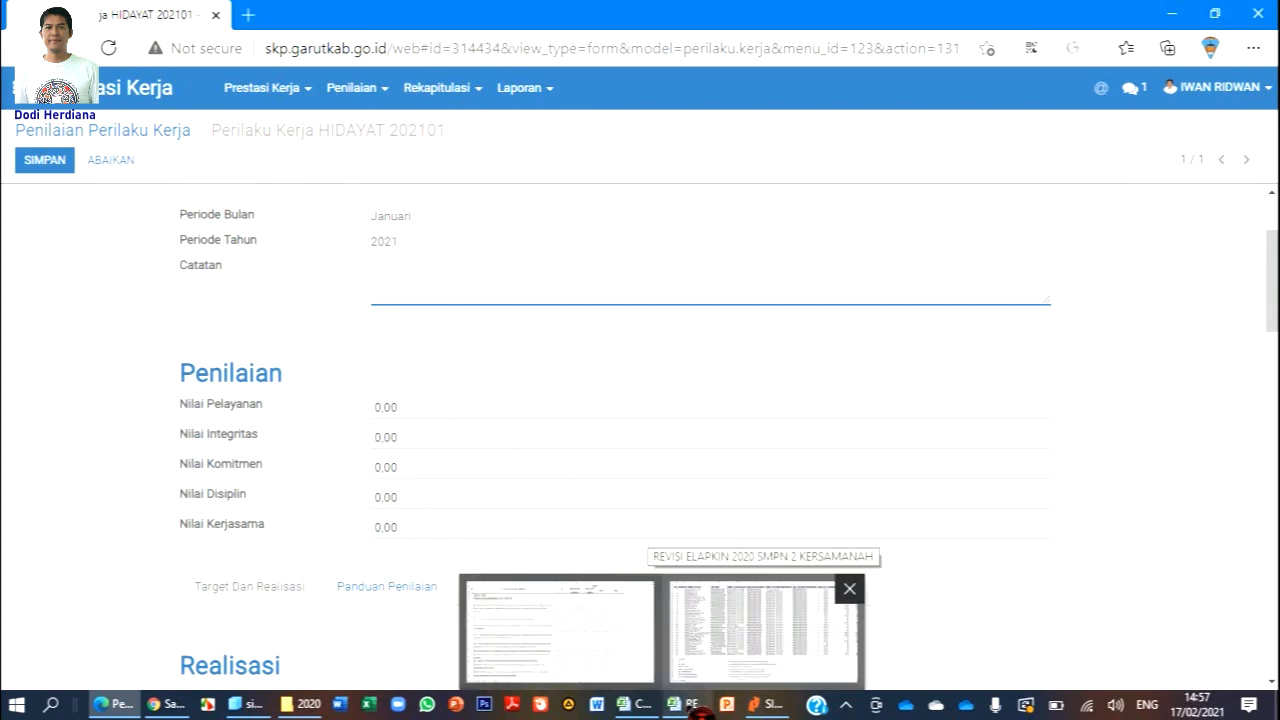
{"action": "left_click", "coordinate": [763, 650]}
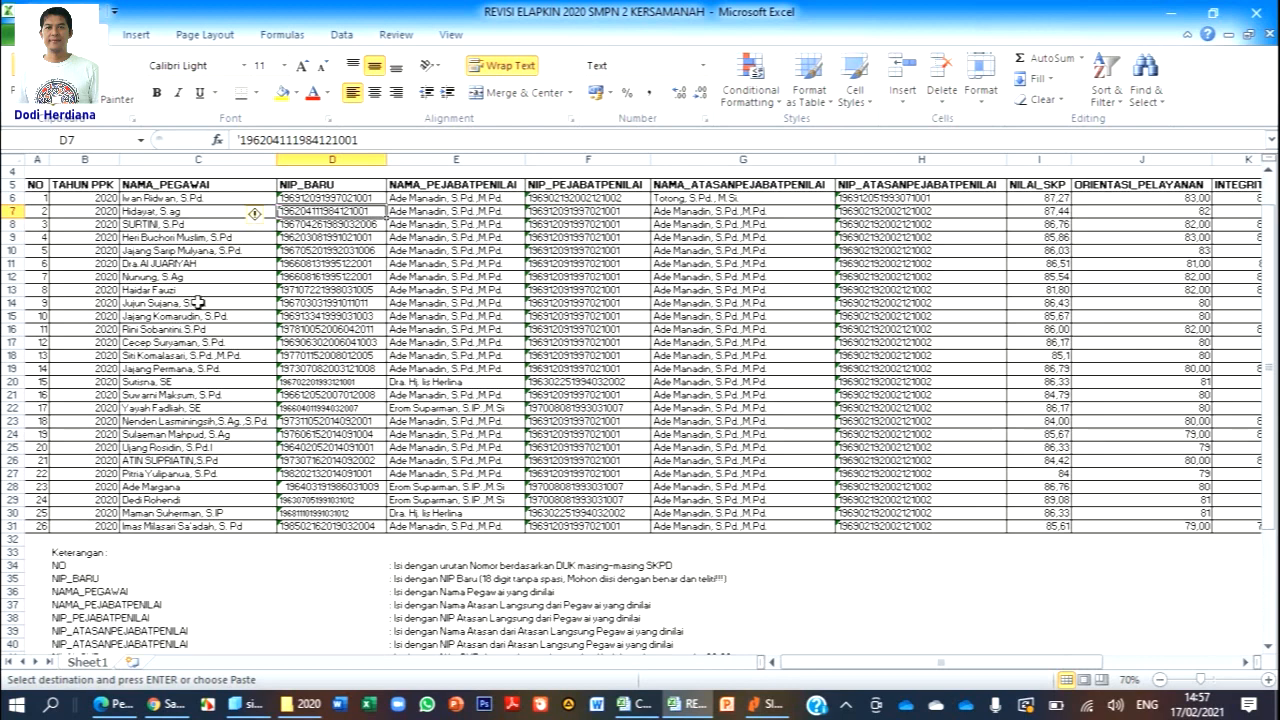
{"action": "left_click", "coordinate": [165, 213]}
{"action": "key", "text": "Right"}
{"action": "key", "text": "Right"}
{"action": "key", "text": "Right"}
{"action": "key", "text": "Right"}
{"action": "key", "text": "Right"}
{"action": "key", "text": "Right"}
{"action": "key", "text": "Right"}
{"action": "key", "text": "Right"}
{"action": "key", "text": "Right"}
{"action": "key", "text": "Right"}
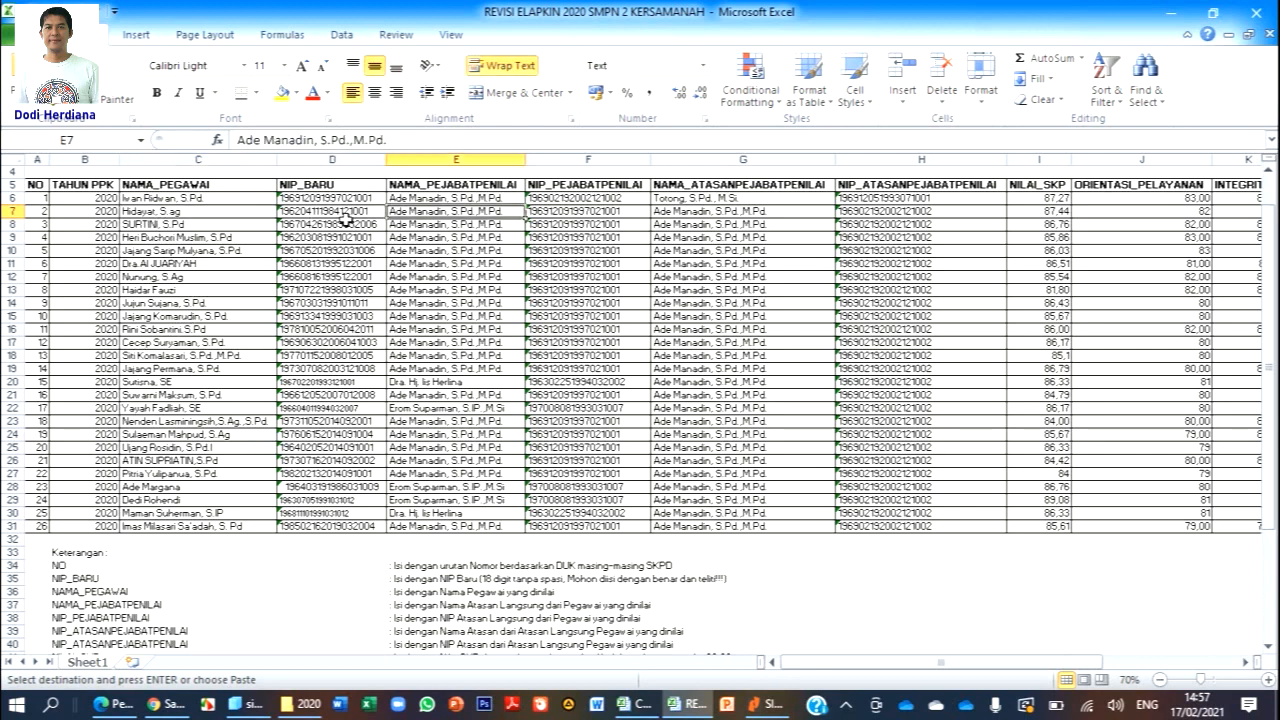
{"action": "key", "text": "Right"}
{"action": "key", "text": "Right"}
{"action": "key", "text": "Right"}
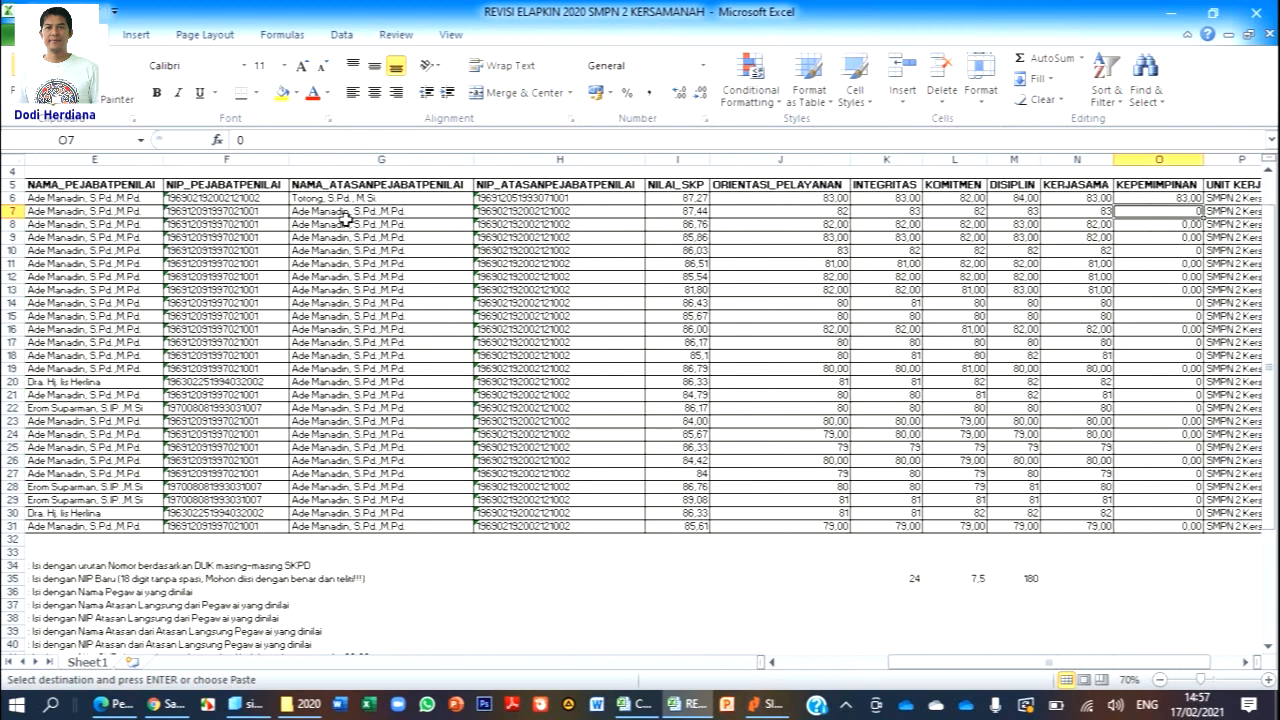
{"action": "key", "text": "Left"}
{"action": "key", "text": "Left"}
{"action": "key", "text": "Left"}
{"action": "key", "text": "Left"}
{"action": "key", "text": "Left"}
{"action": "key", "text": "Left"}
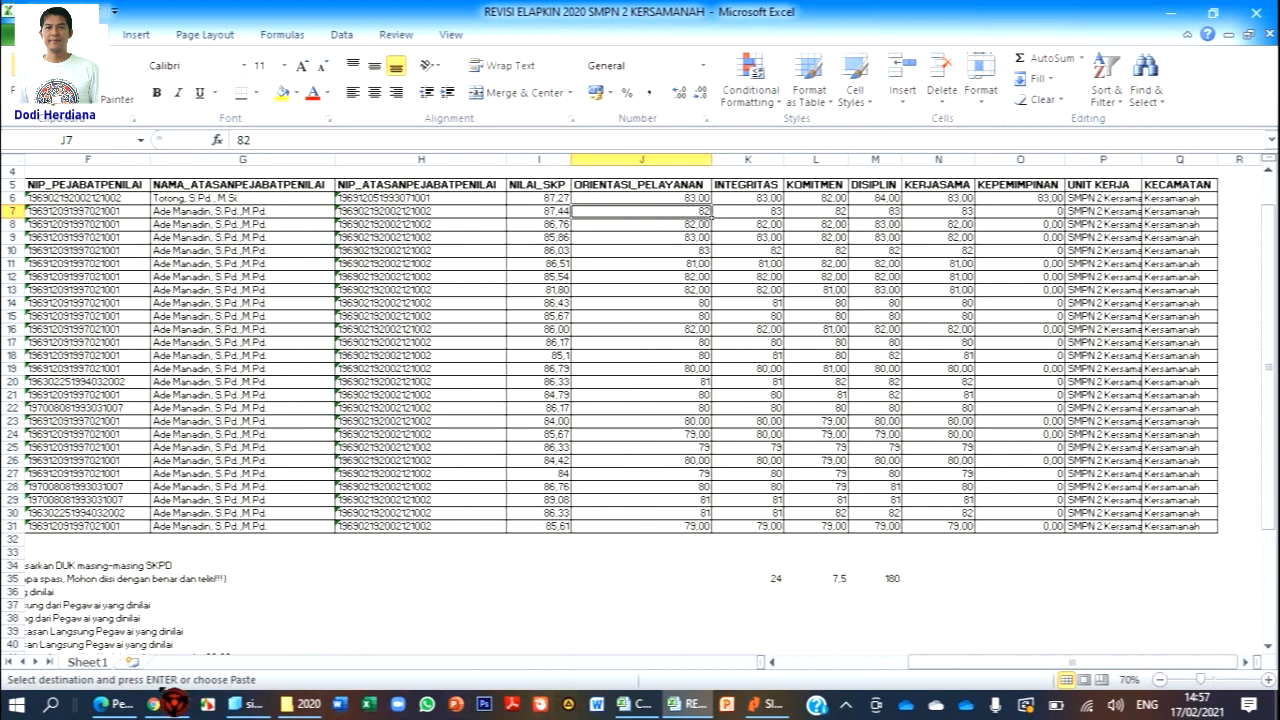
{"action": "left_click", "coordinate": [168, 704]}
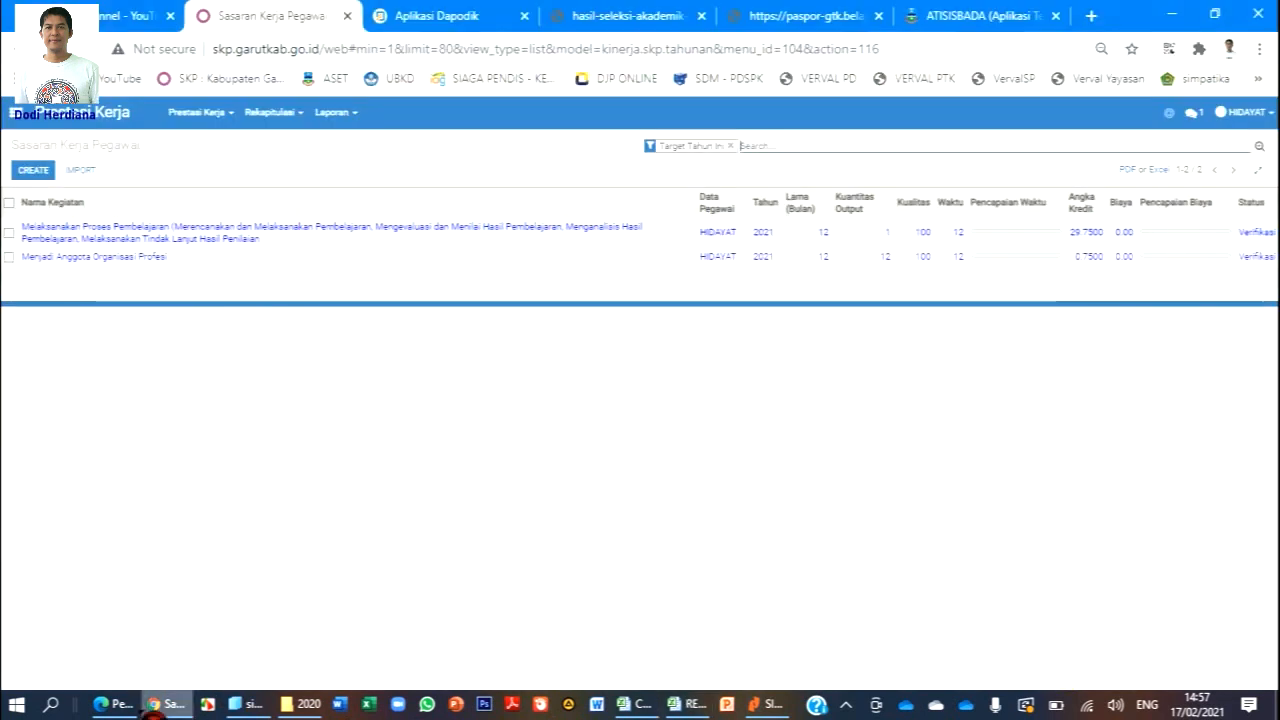
Enter Nilai Komitmen 82, Nilai Pelayanan 83 and Nilai Integritas 83 on HIDAYAT's form.
{"action": "left_click", "coordinate": [113, 704]}
{"action": "left_click", "coordinate": [417, 467]}
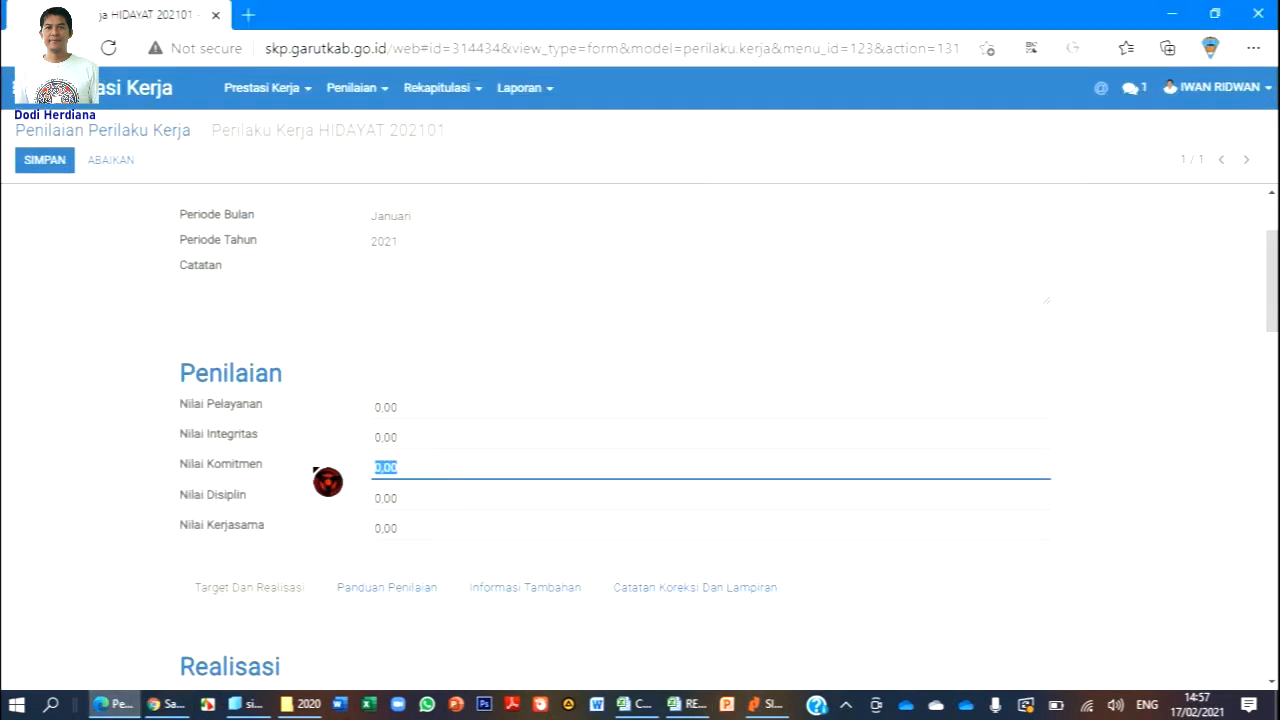
{"action": "type", "text": "82"}
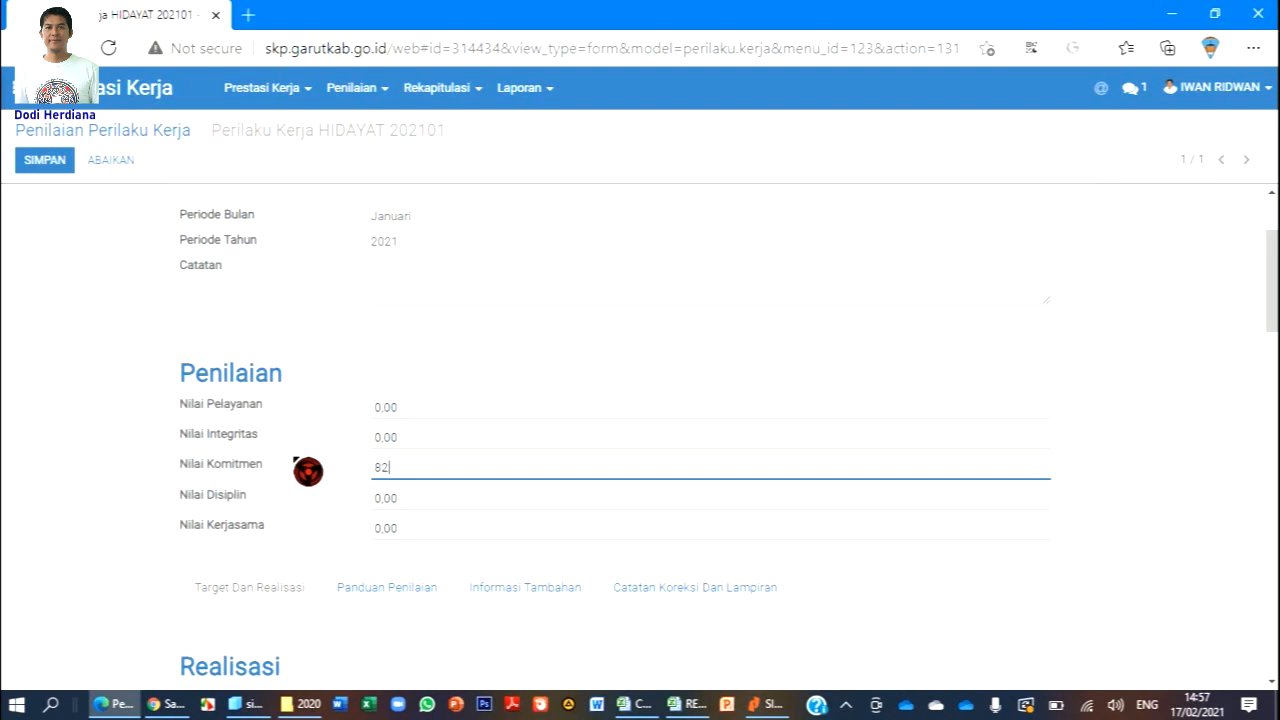
{"action": "left_click", "coordinate": [422, 406]}
{"action": "type", "text": "83"}
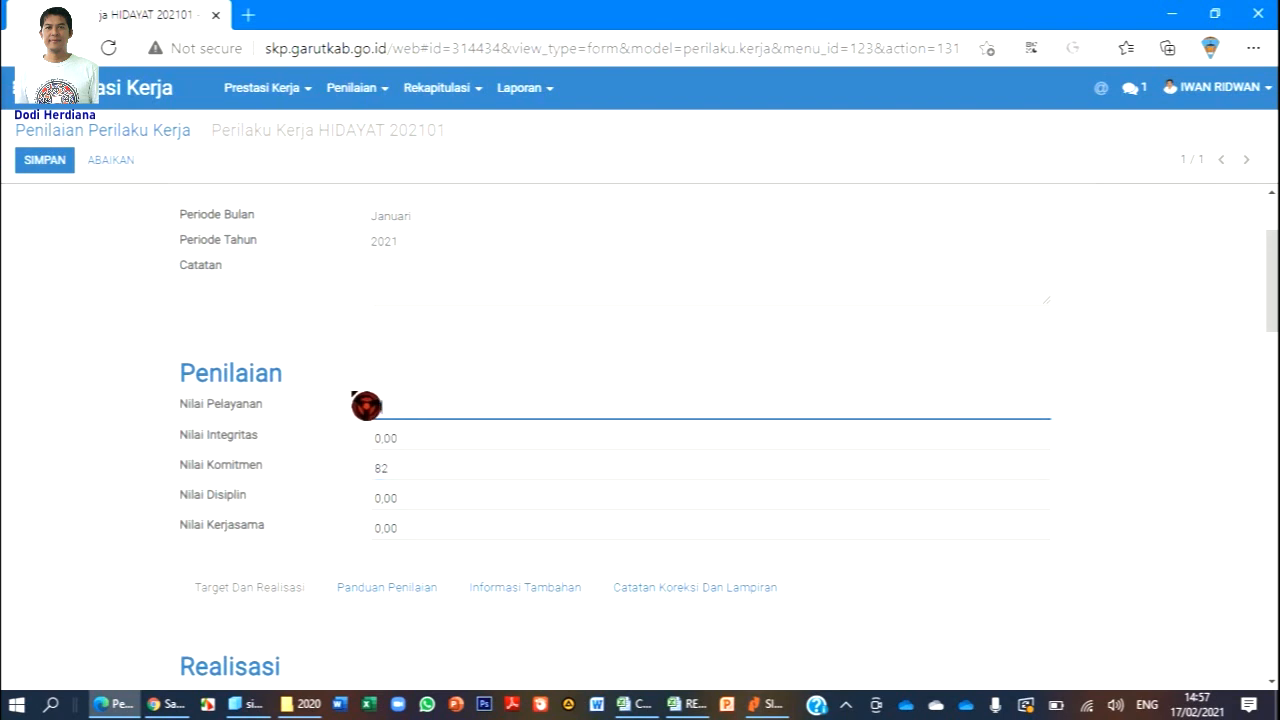
{"action": "left_click", "coordinate": [422, 434]}
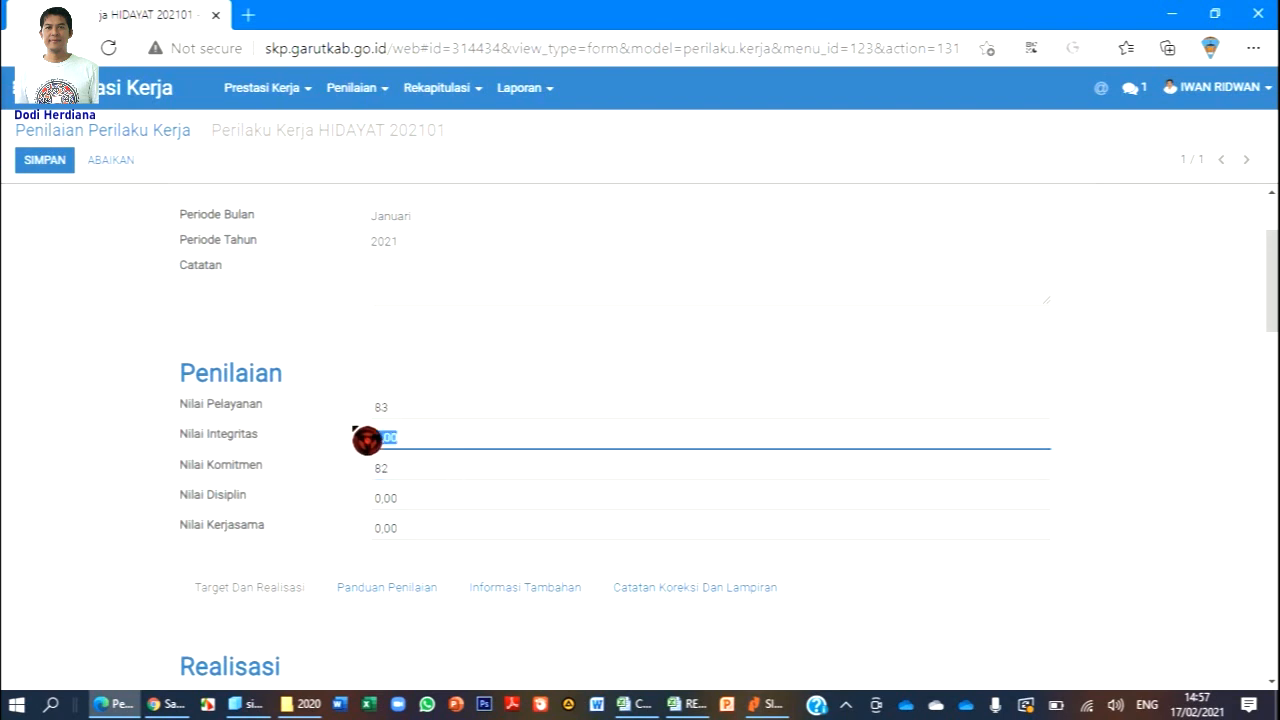
{"action": "type", "text": "83"}
Enter Nilai Disiplin 83 and Nilai Kerjasama 83, then scroll back to the top of the form.
{"action": "left_click", "coordinate": [362, 498]}
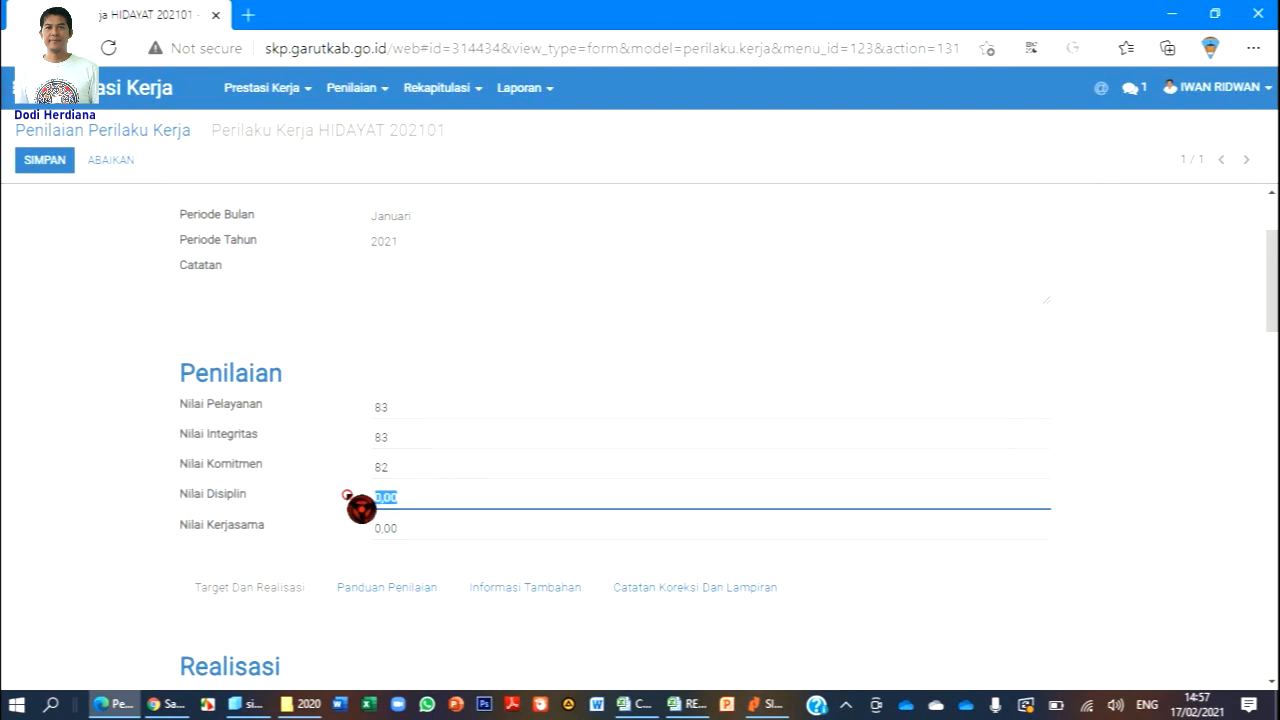
{"action": "type", "text": "83"}
{"action": "left_click", "coordinate": [380, 527]}
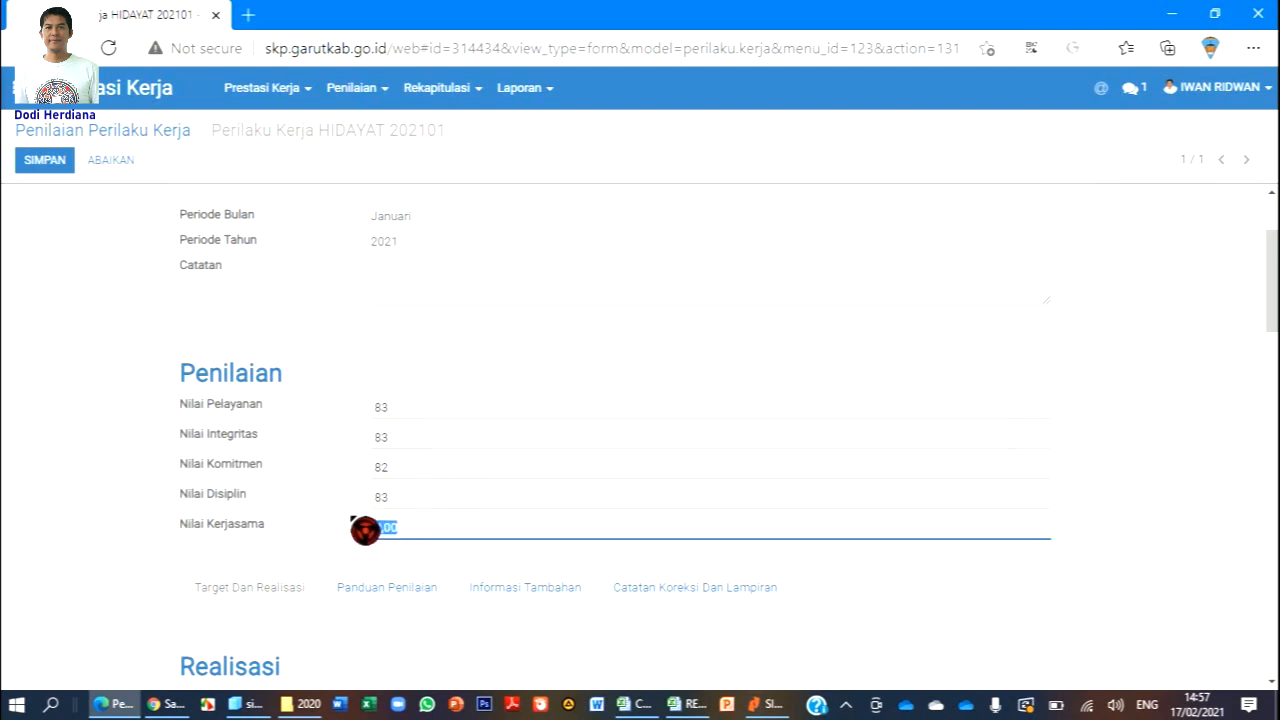
{"action": "type", "text": "83"}
{"action": "scroll", "coordinate": [508, 458], "scroll_direction": "down", "scroll_amount": 2}
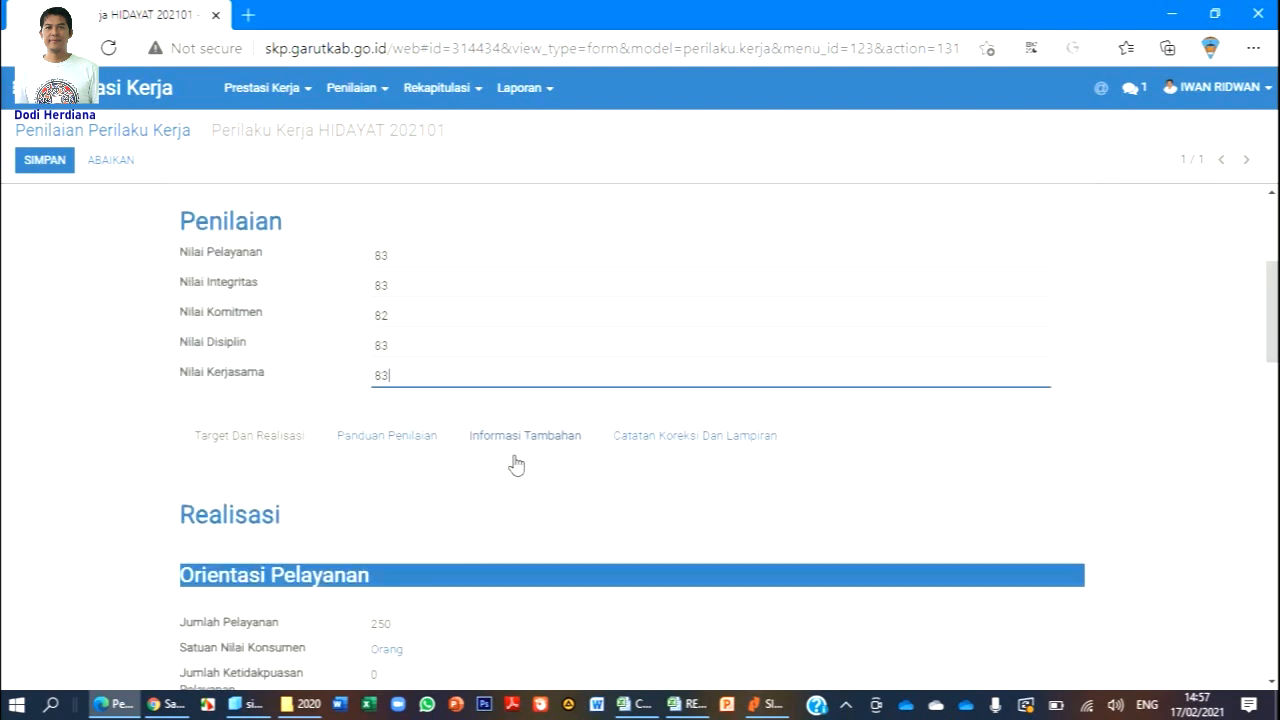
{"action": "scroll", "coordinate": [500, 440], "scroll_direction": "down", "scroll_amount": 1}
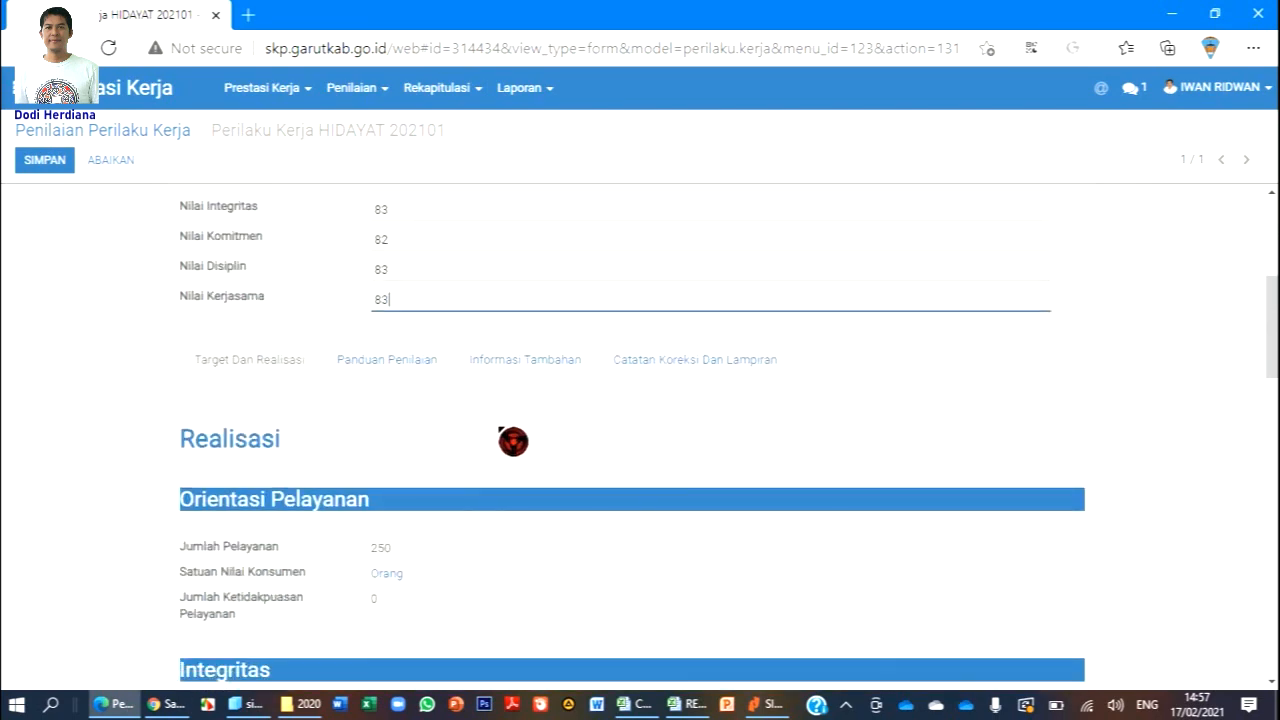
{"action": "scroll", "coordinate": [513, 441], "scroll_direction": "down", "scroll_amount": 5}
{"action": "scroll", "coordinate": [513, 441], "scroll_direction": "down", "scroll_amount": 3}
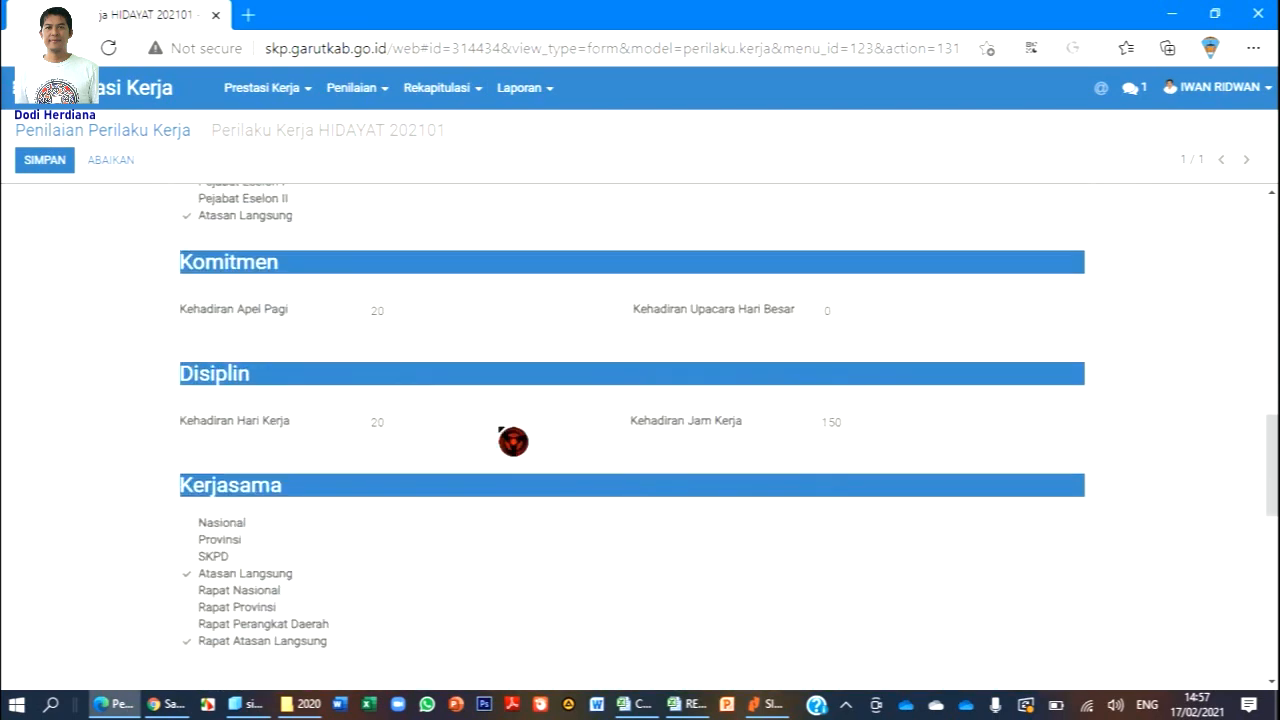
{"action": "scroll", "coordinate": [512, 441], "scroll_direction": "down", "scroll_amount": 5}
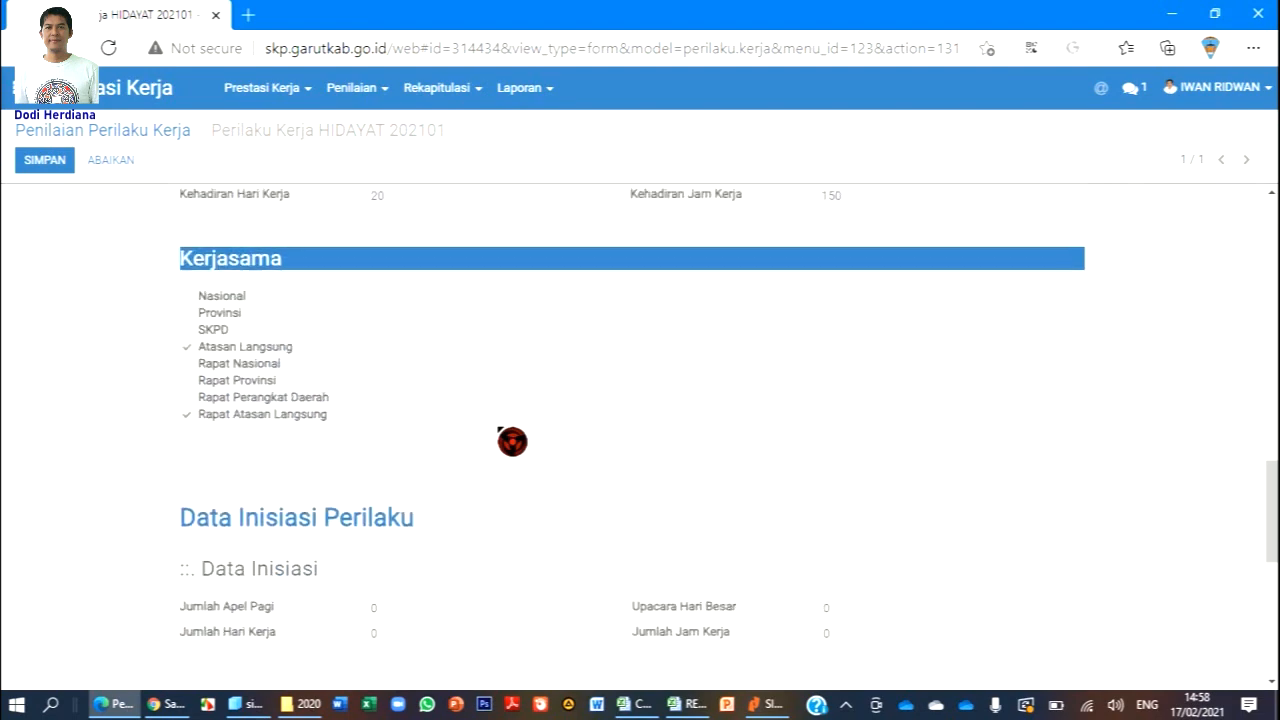
{"action": "scroll", "coordinate": [517, 446], "scroll_direction": "up", "scroll_amount": 12}
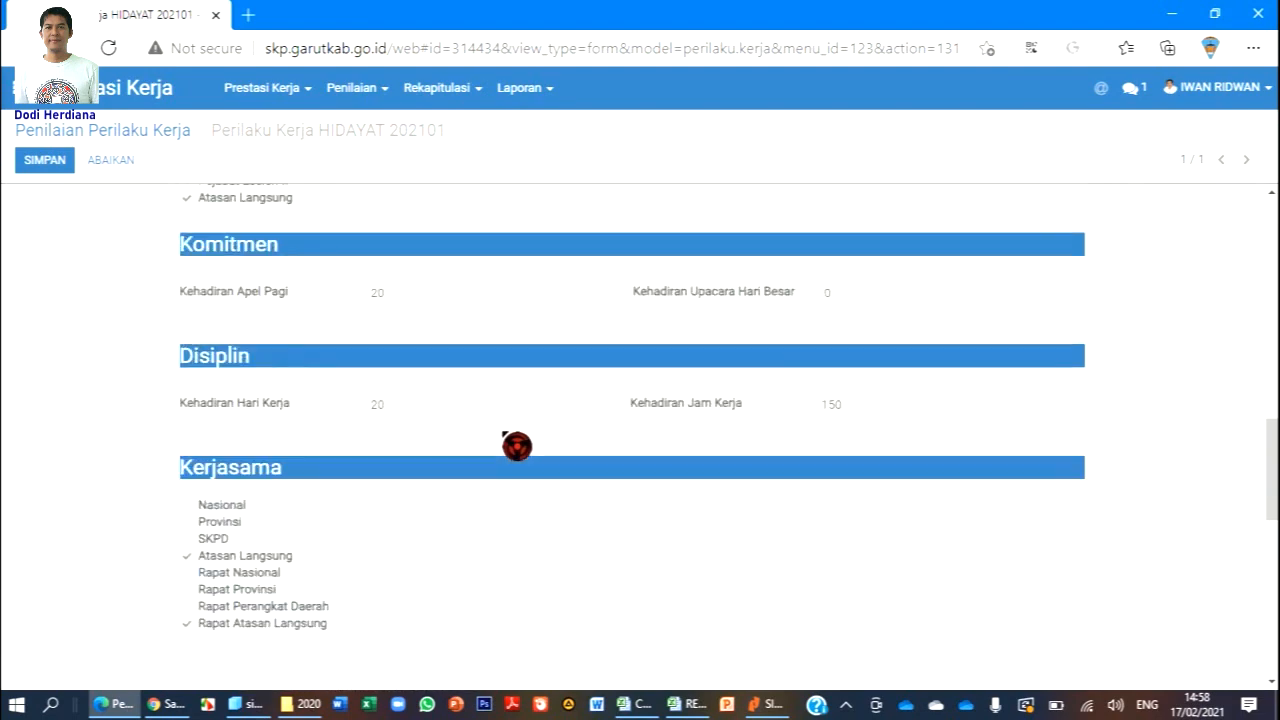
{"action": "scroll", "coordinate": [520, 430], "scroll_direction": "up", "scroll_amount": 3}
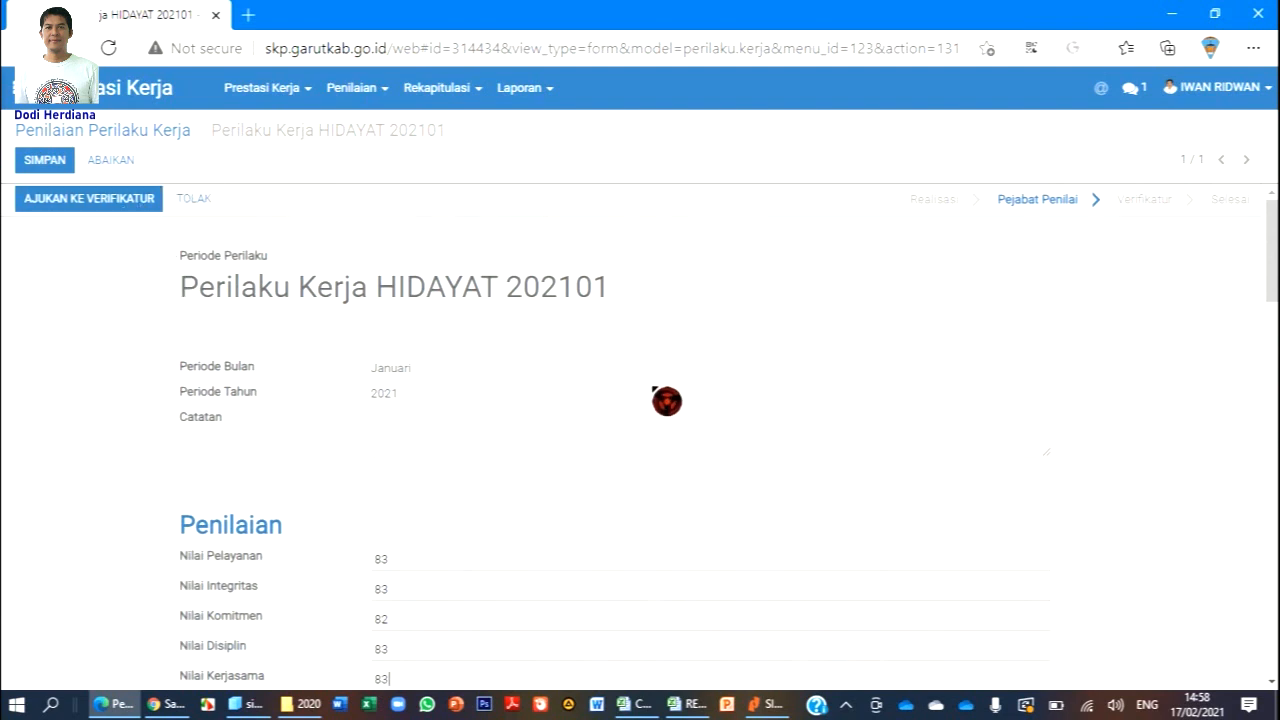
Forward the scored record with AJUKAN KE VERIFIKATUR and save it with SIMPAN.
{"action": "scroll", "coordinate": [666, 400], "scroll_direction": "down", "scroll_amount": 2}
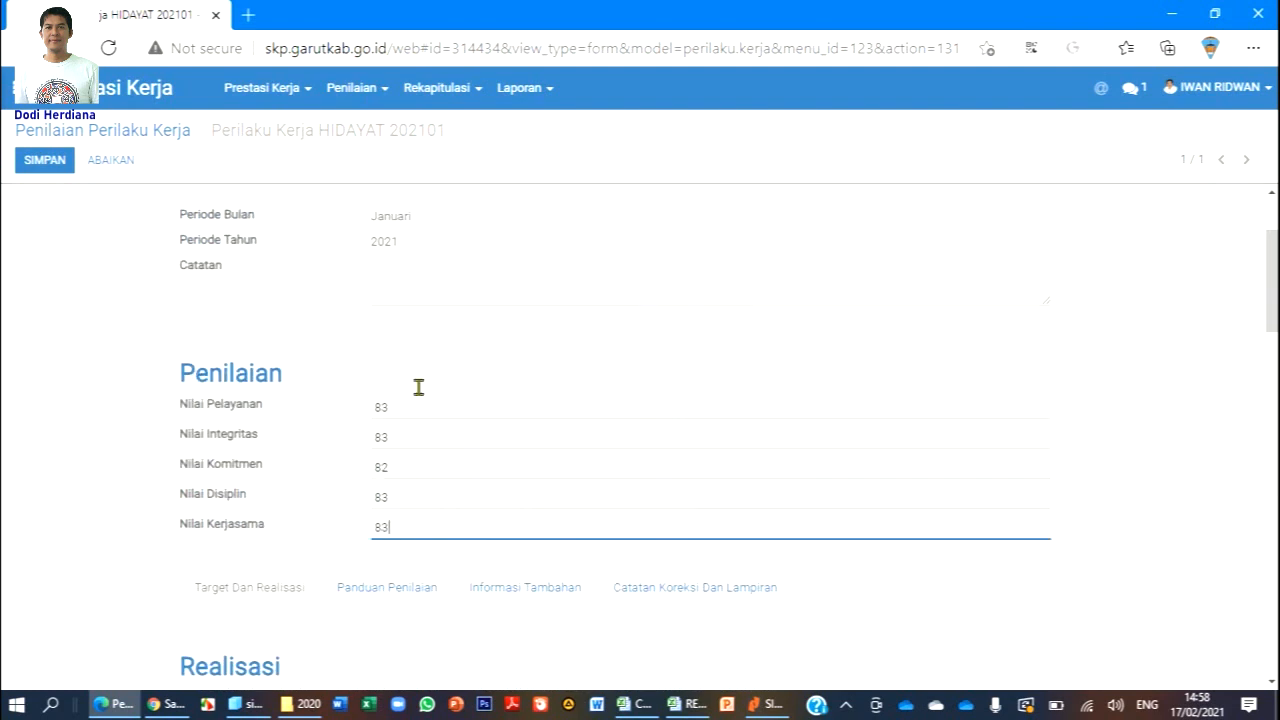
{"action": "scroll", "coordinate": [385, 415], "scroll_direction": "down", "scroll_amount": 2}
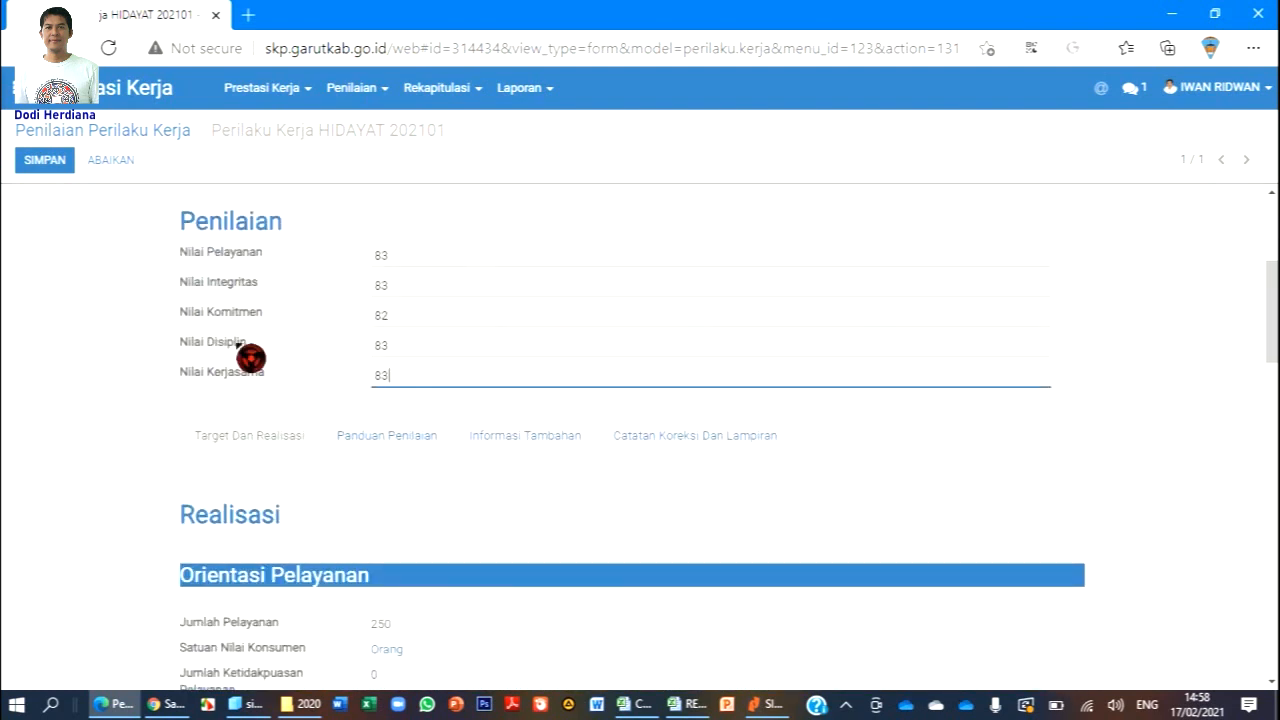
{"action": "scroll", "coordinate": [385, 335], "scroll_direction": "up", "scroll_amount": 4}
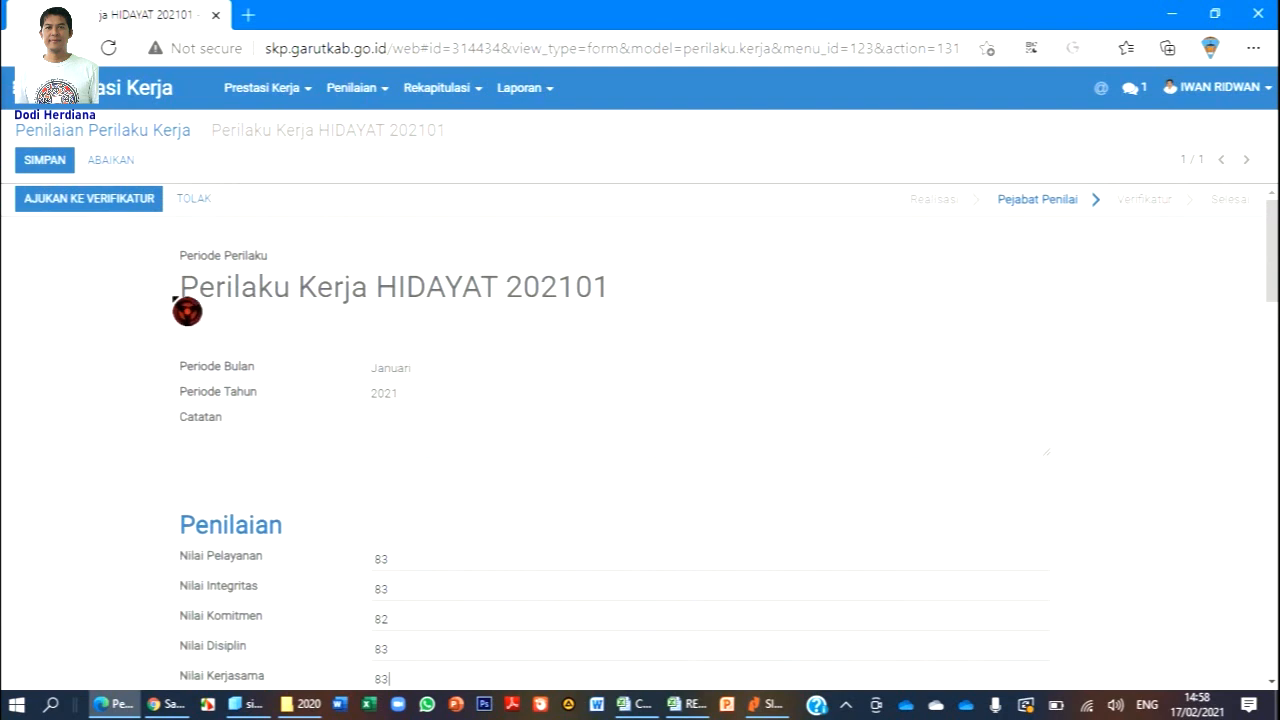
{"action": "left_click", "coordinate": [118, 205]}
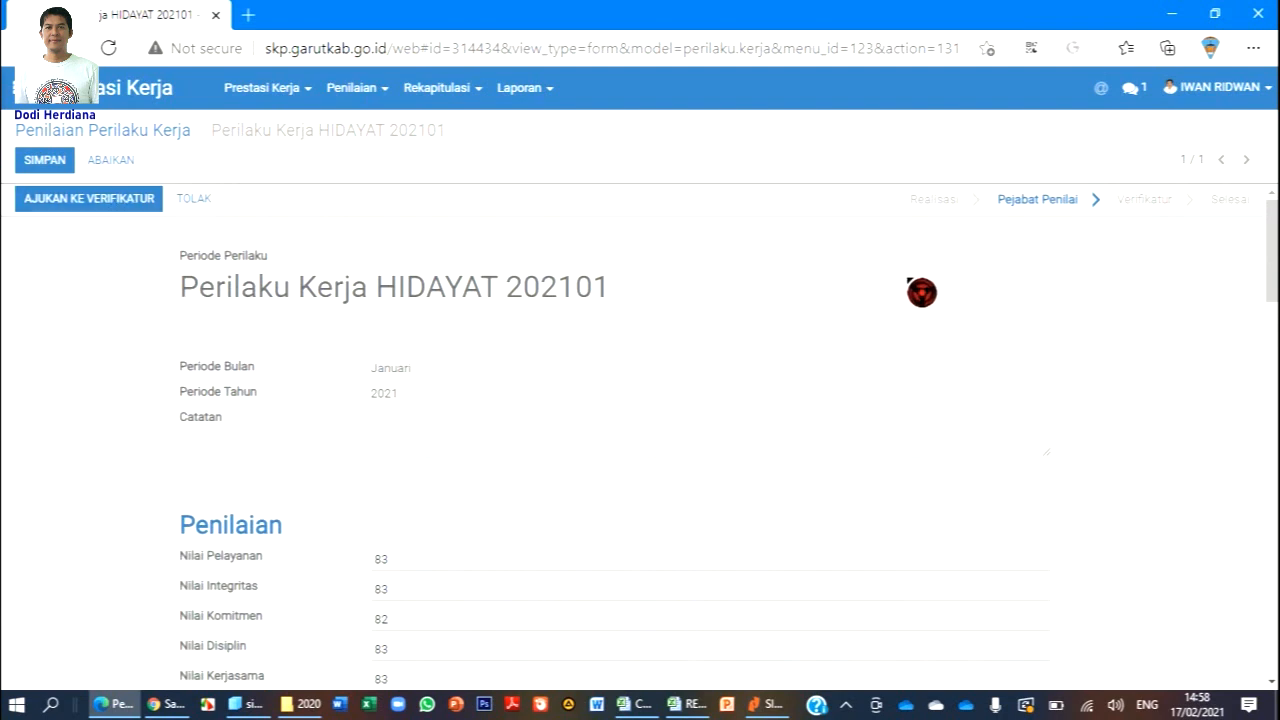
{"action": "scroll", "coordinate": [533, 467], "scroll_direction": "down", "scroll_amount": 1}
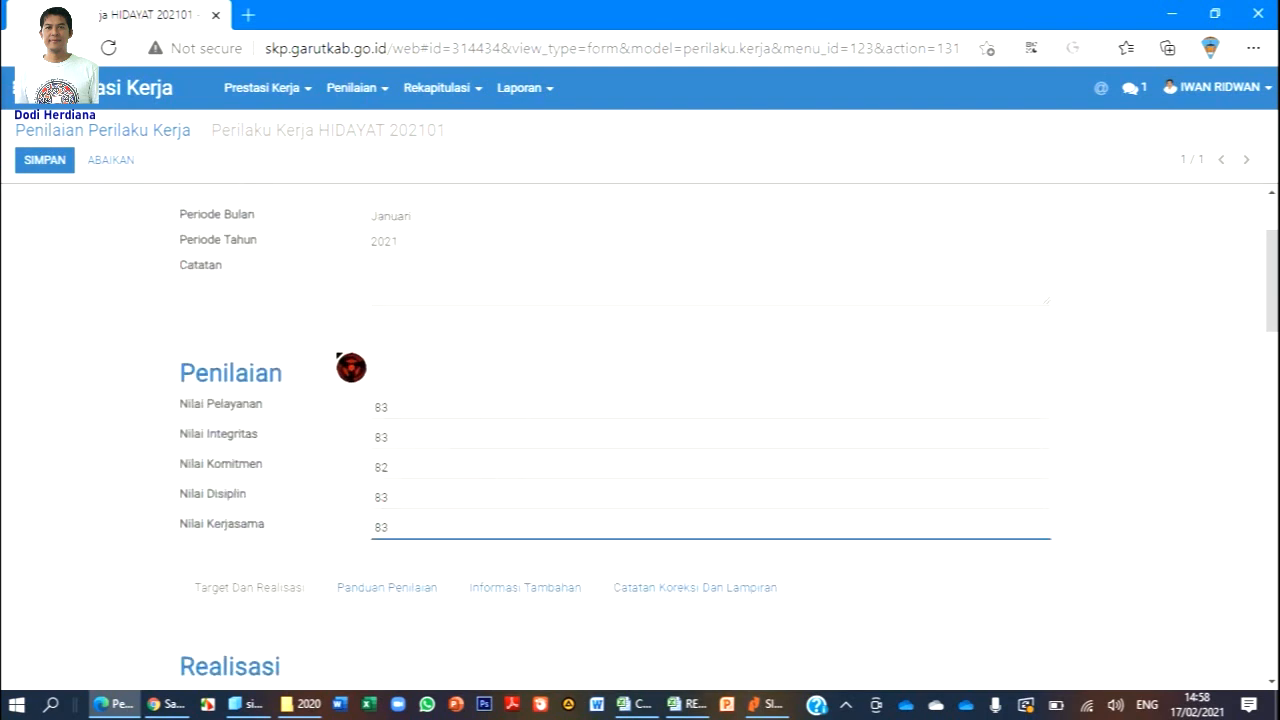
{"action": "scroll", "coordinate": [349, 366], "scroll_direction": "up", "scroll_amount": 2}
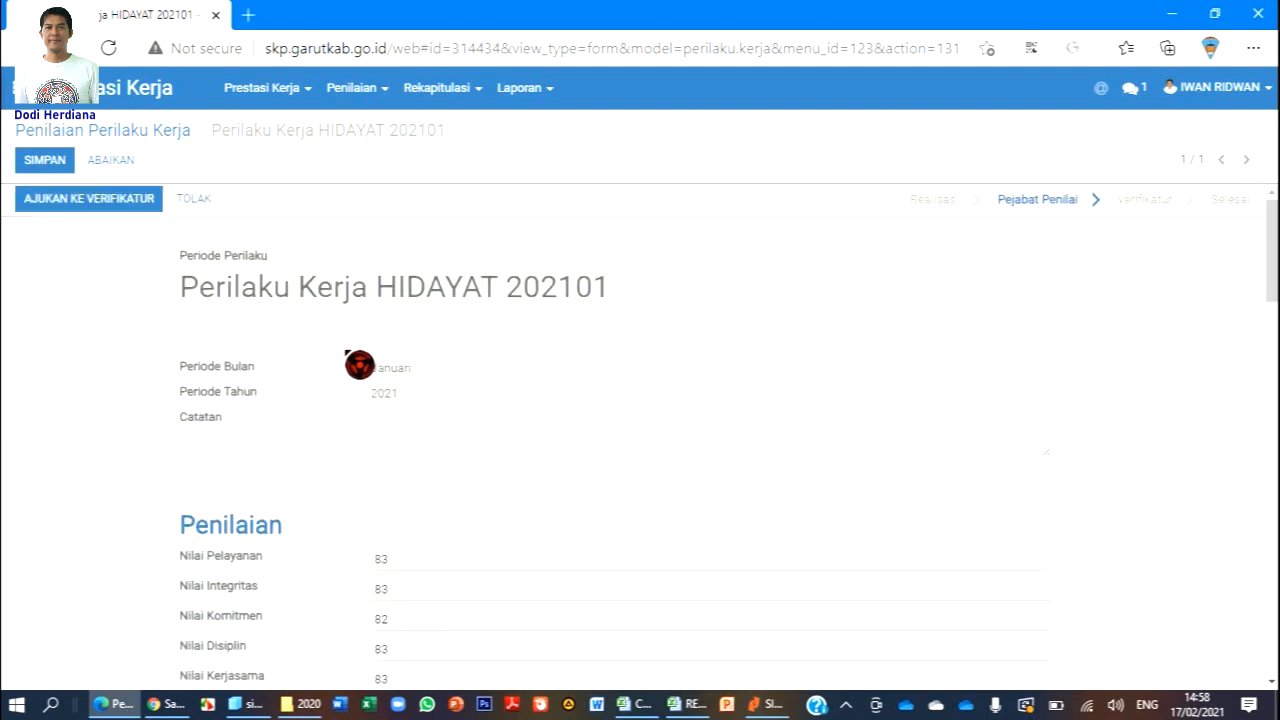
{"action": "left_click", "coordinate": [118, 201]}
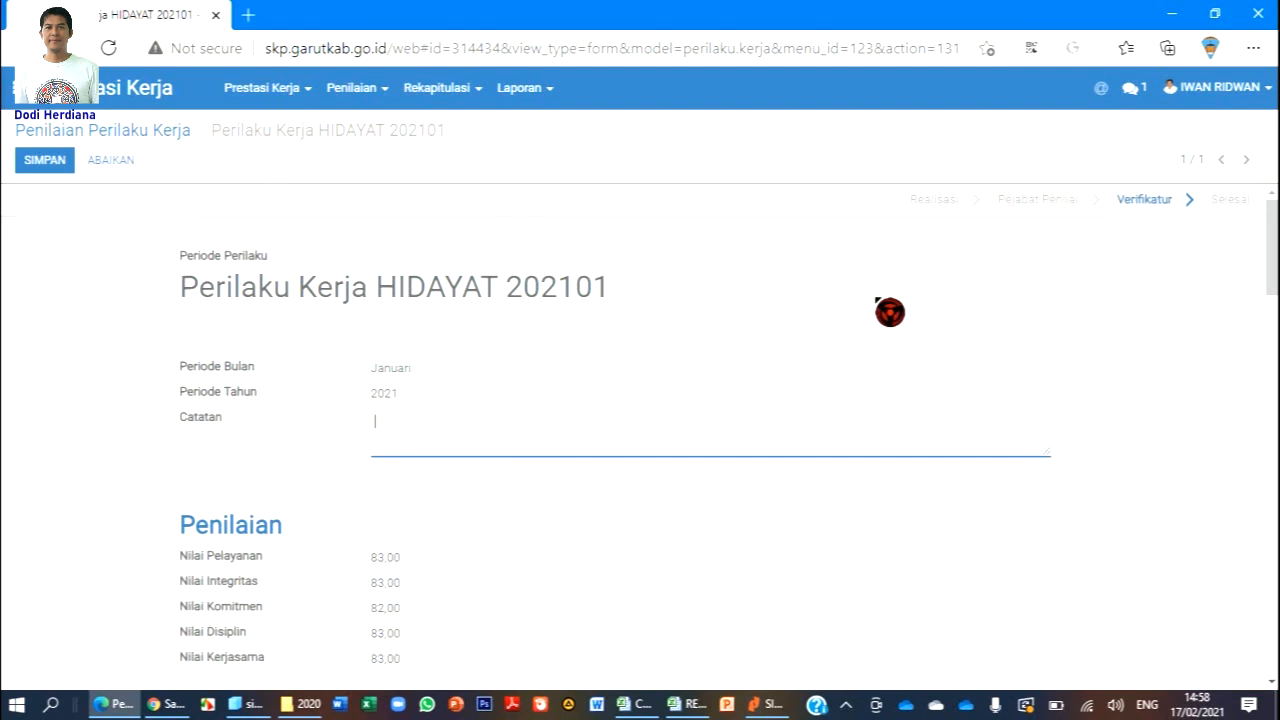
{"action": "left_click", "coordinate": [45, 162]}
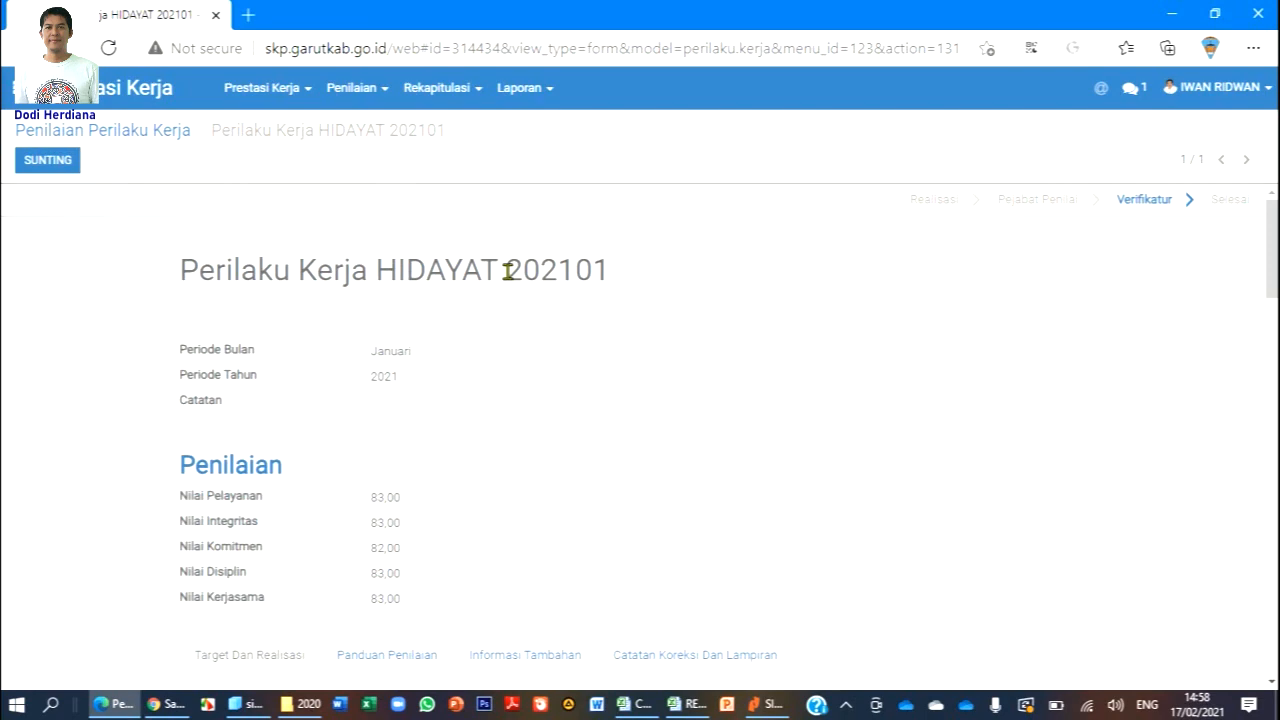
{"action": "scroll", "coordinate": [507, 275], "scroll_direction": "down", "scroll_amount": 4}
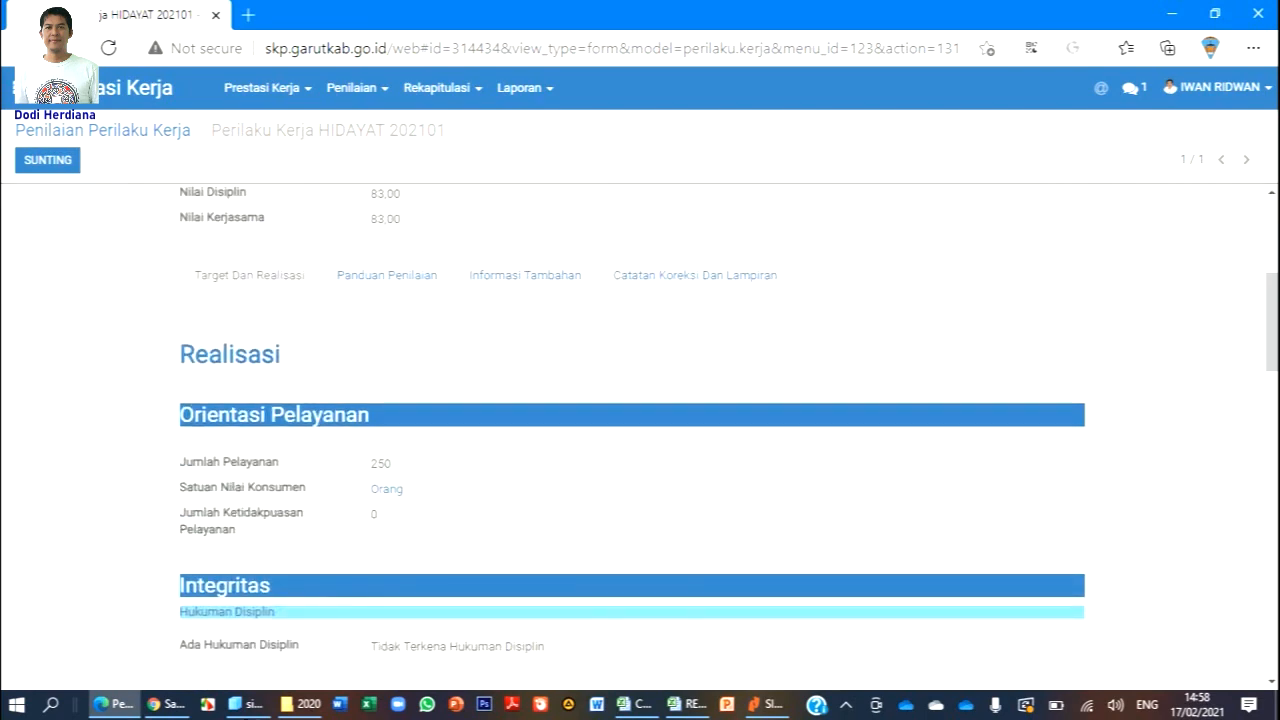
In HIDAYAT's browser window, open Prestasi Kerja > Perilaku Kerja to see January 2021 at Verifikatur.
{"action": "left_click", "coordinate": [160, 704]}
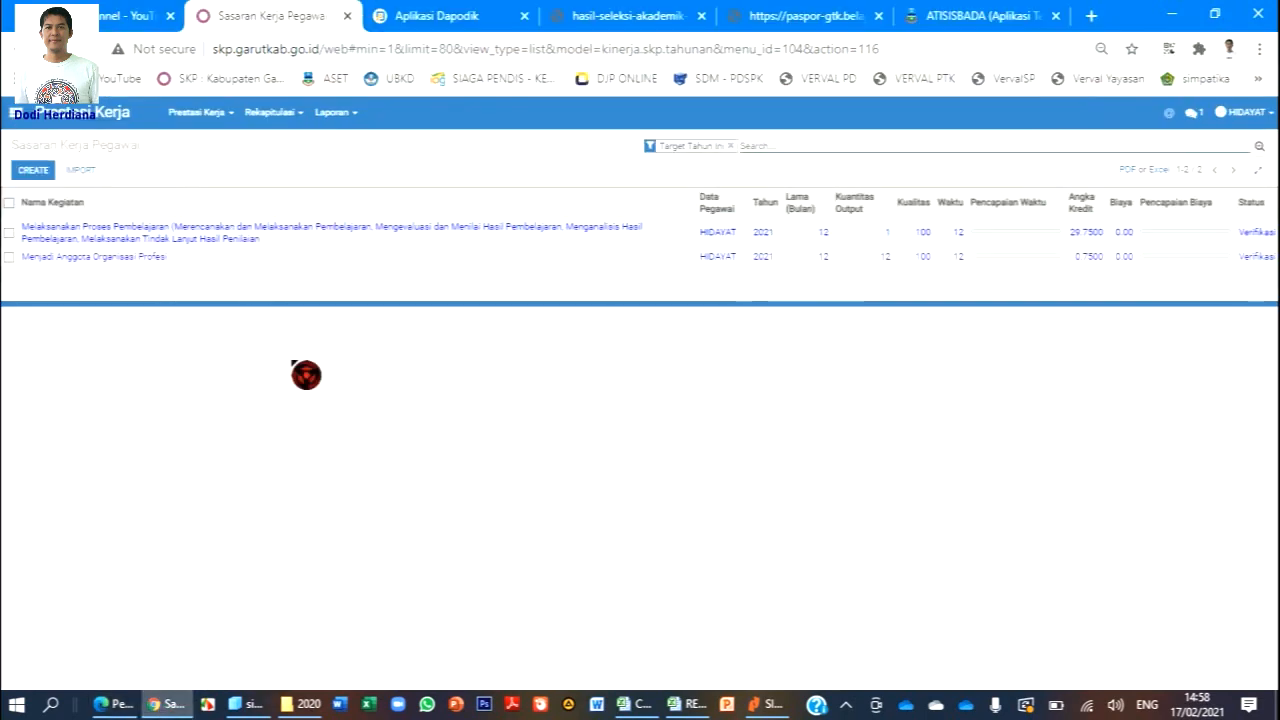
{"action": "left_click", "coordinate": [224, 124]}
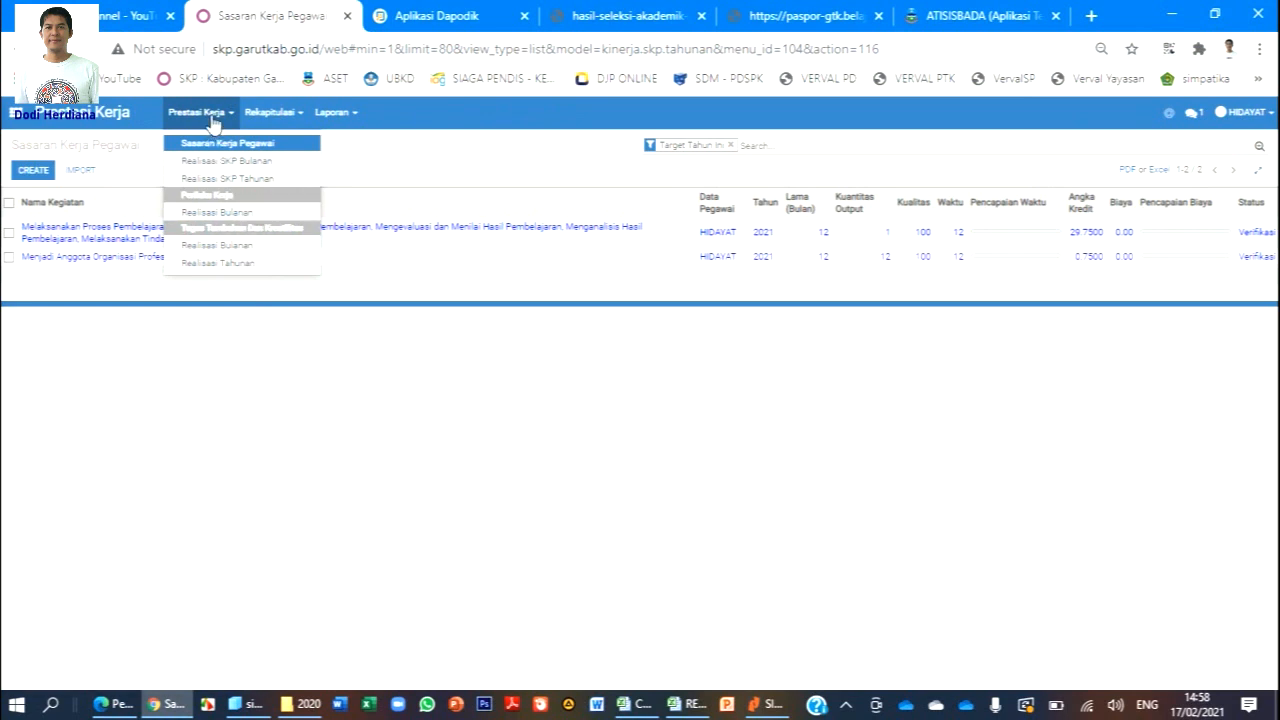
{"action": "left_click", "coordinate": [252, 218]}
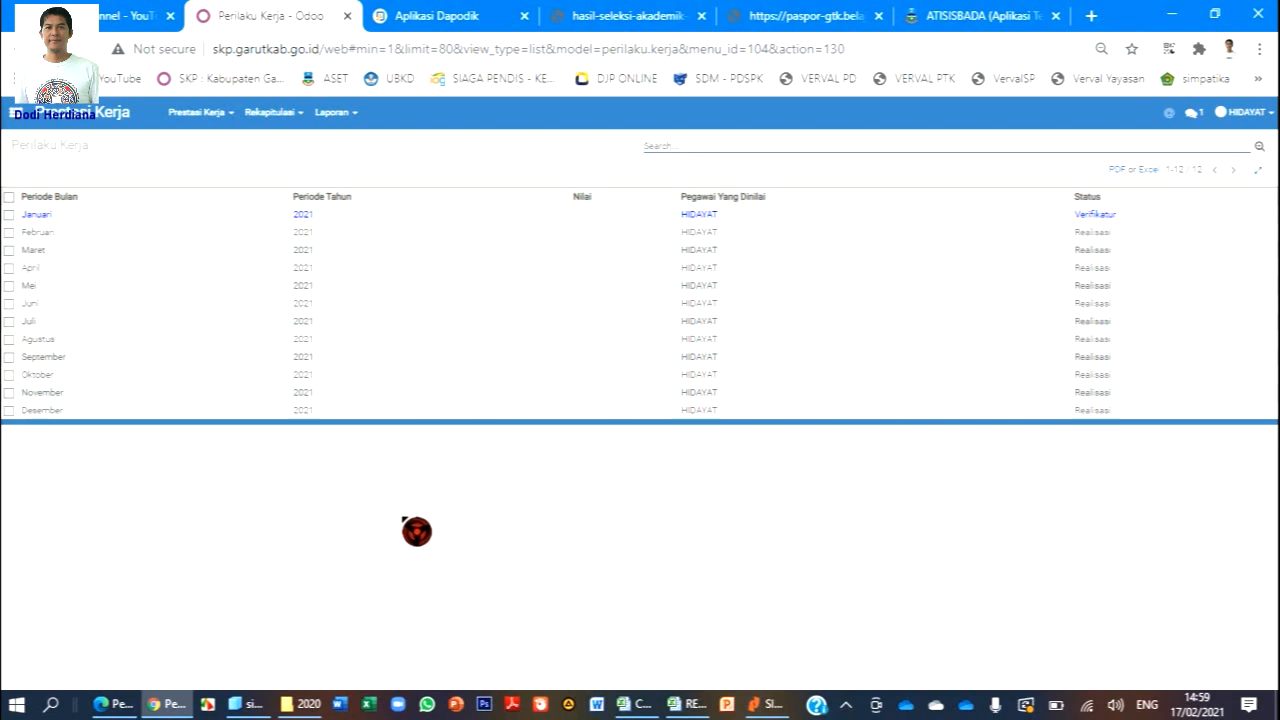
Choose Prestasi Kerja > Sasaran Kerja Pegawai to list HIDAYAT's two 2021 targets at Verifikasi.
{"action": "left_click", "coordinate": [227, 115]}
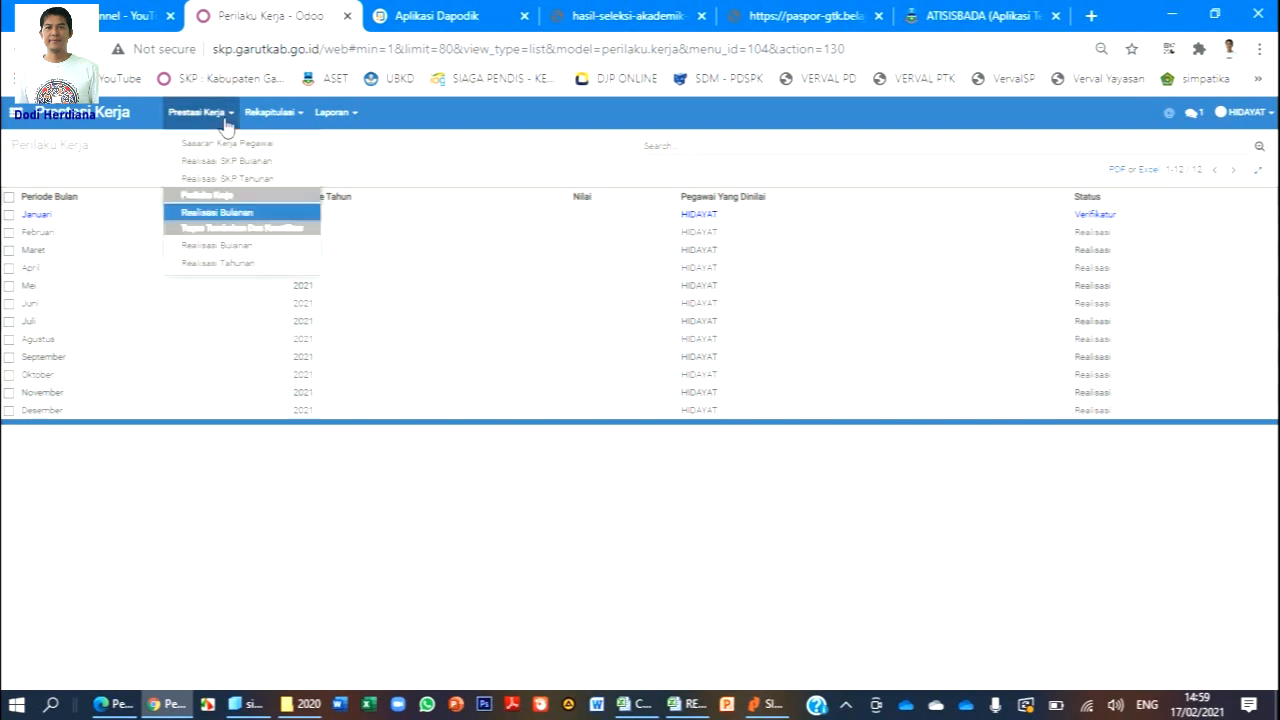
{"action": "left_click", "coordinate": [272, 172]}
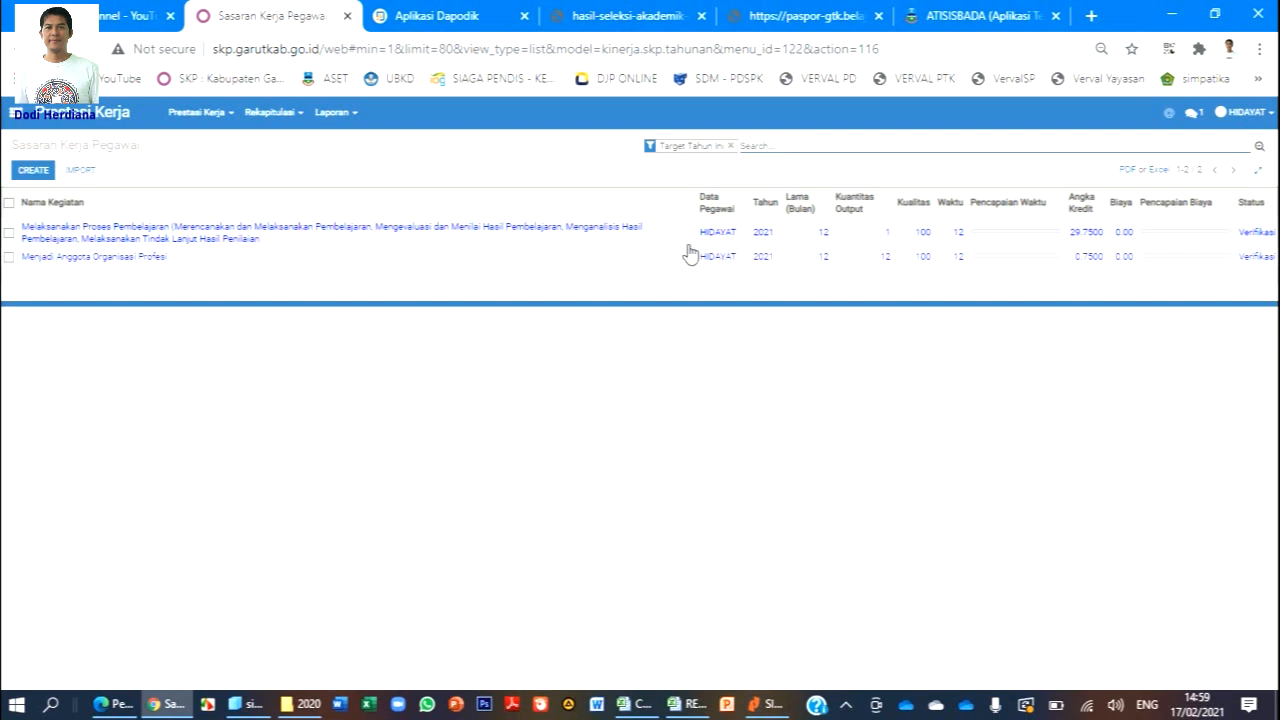
Reload Sasaran Kerja Pegawai, scroll through the first activity's targets, then go to Realisasi SKP Bulanan.
{"action": "left_click", "coordinate": [760, 318]}
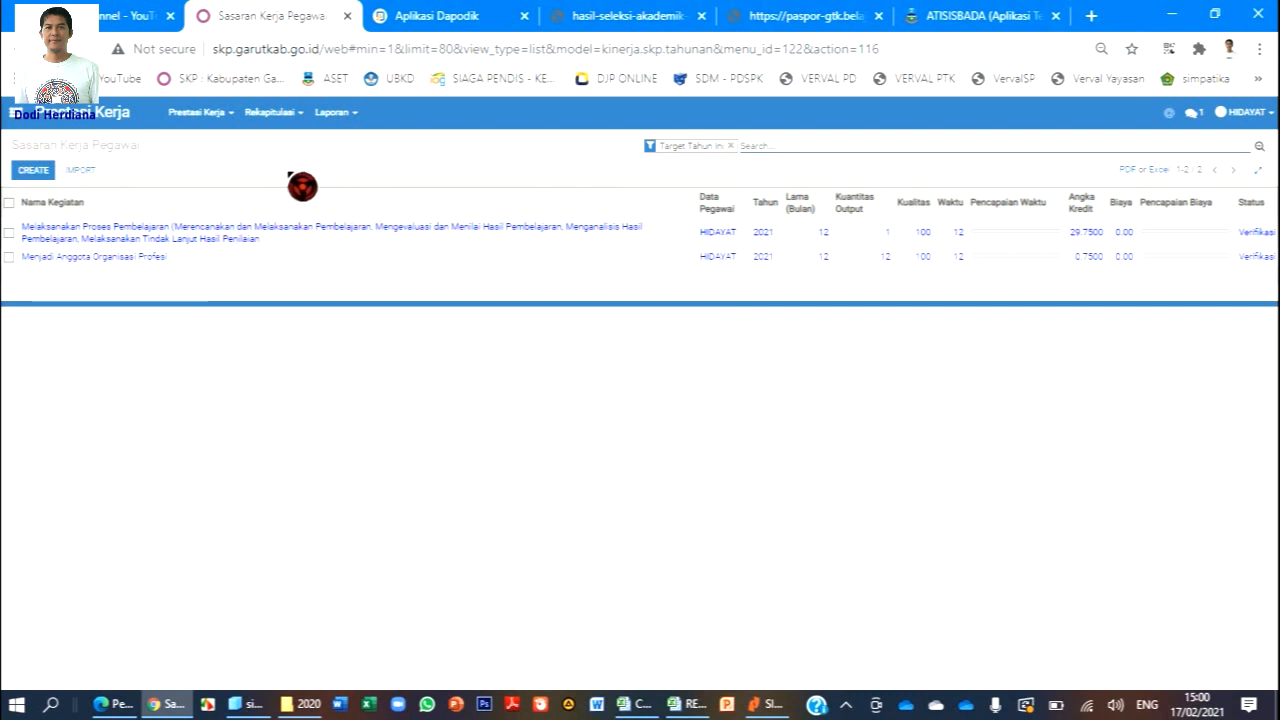
{"action": "left_click", "coordinate": [229, 129]}
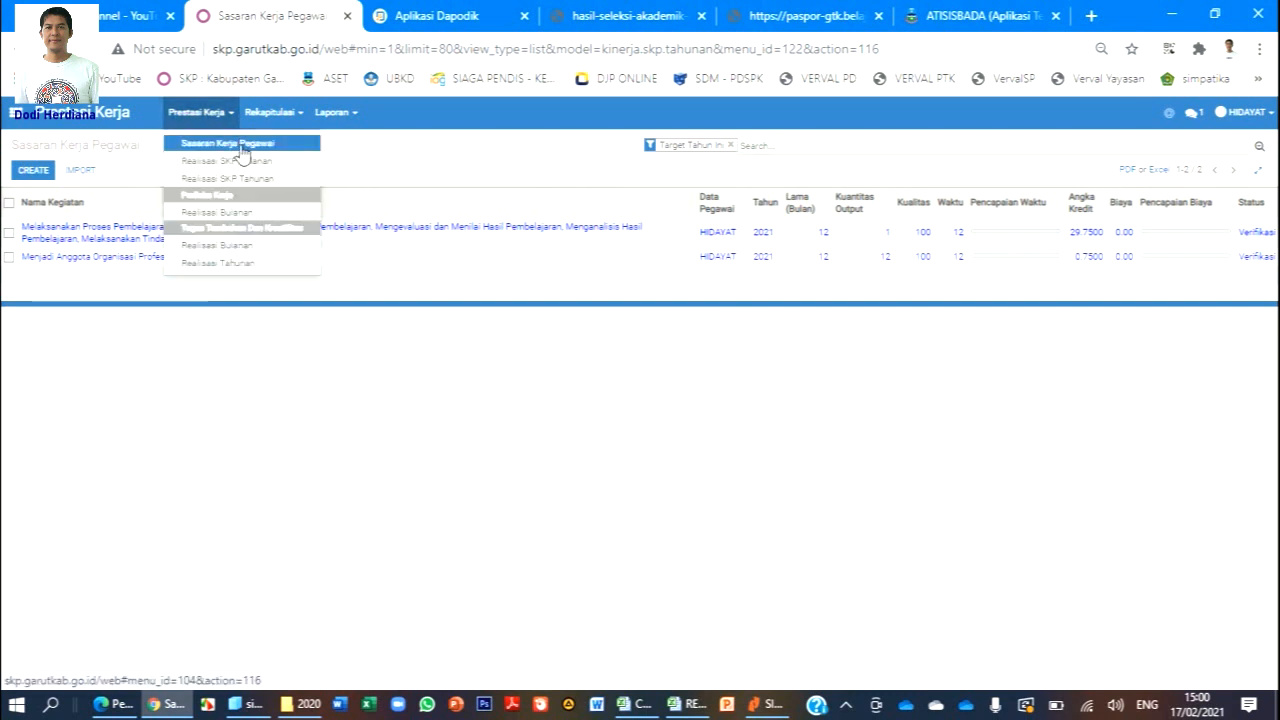
{"action": "left_click", "coordinate": [240, 145]}
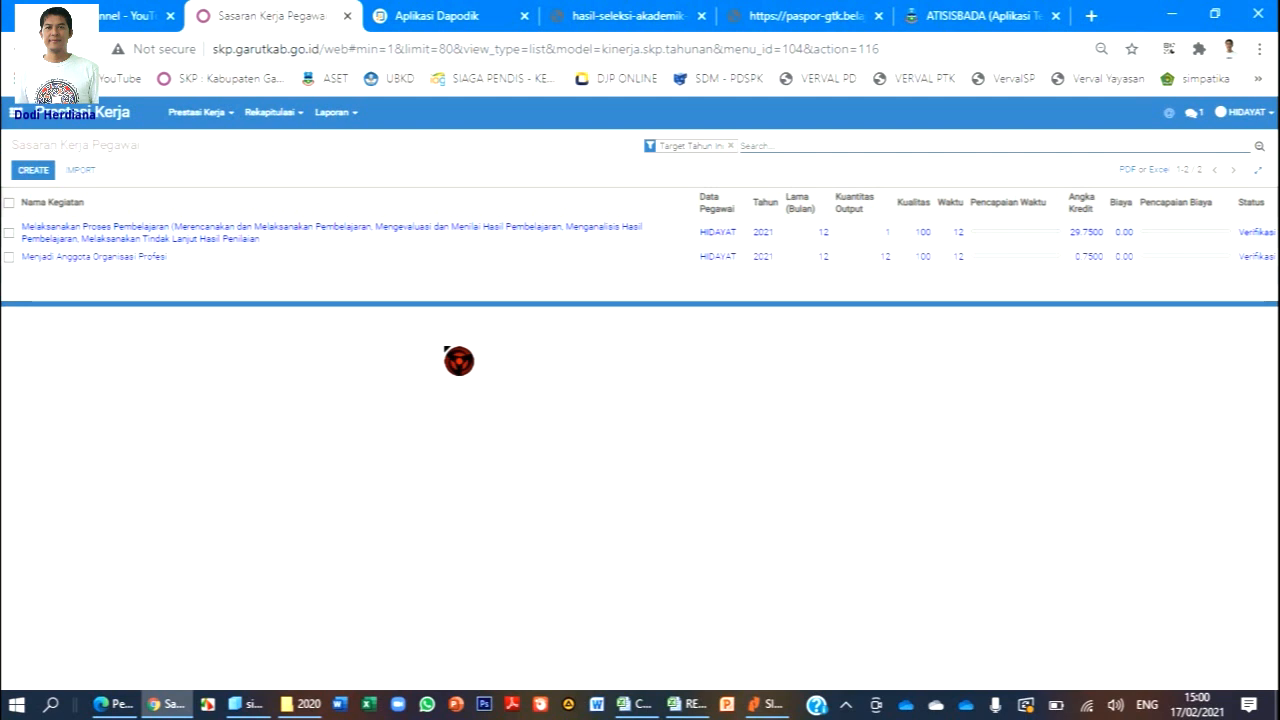
{"action": "left_click", "coordinate": [263, 244]}
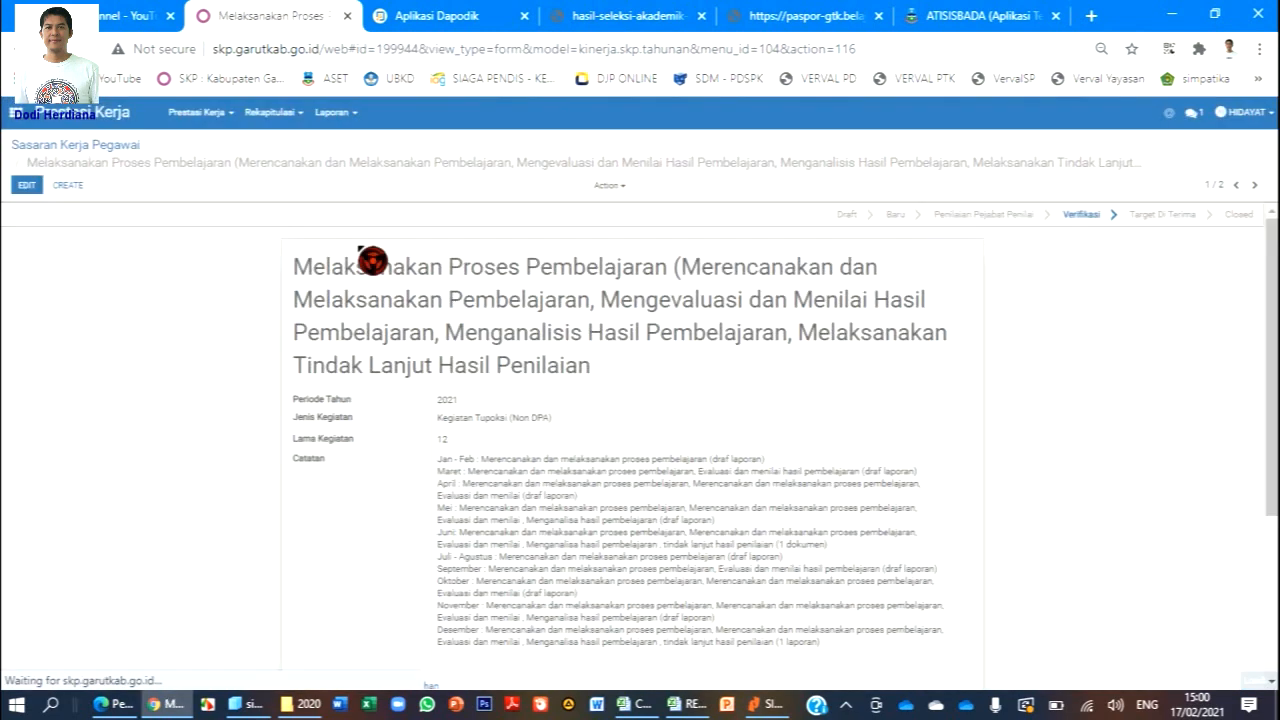
{"action": "scroll", "coordinate": [515, 330], "scroll_direction": "down", "scroll_amount": 5}
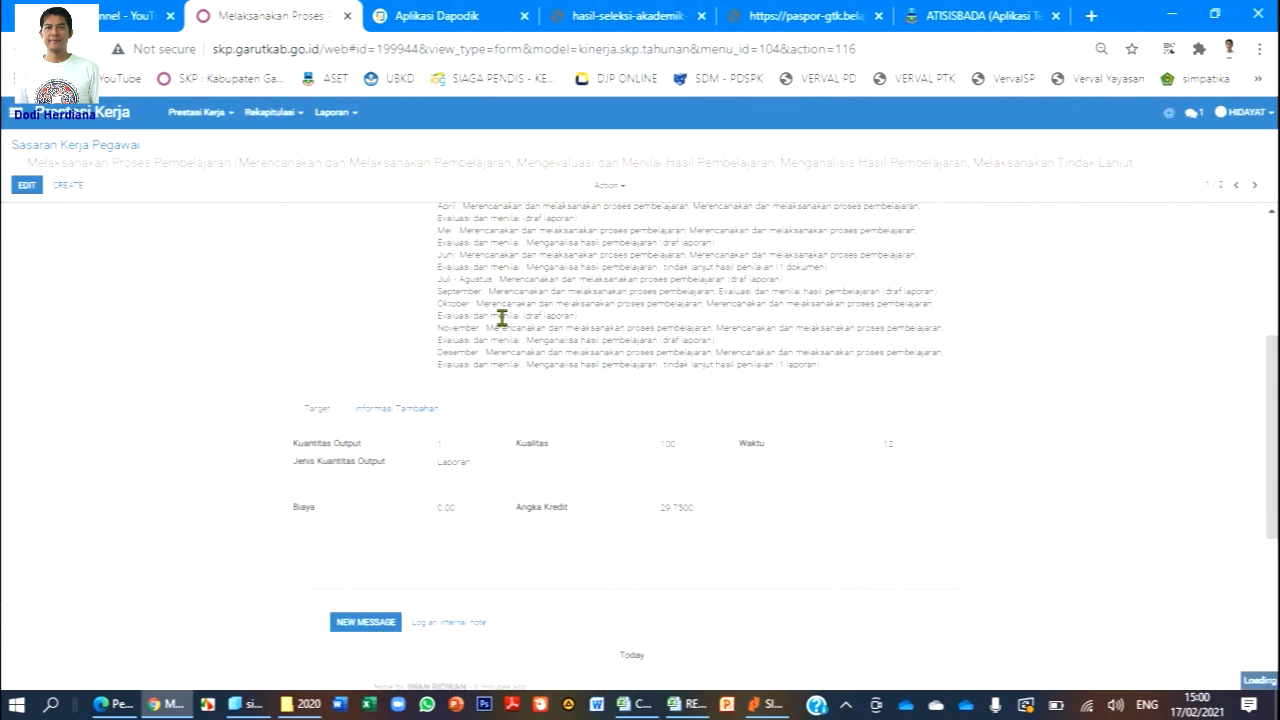
{"action": "scroll", "coordinate": [502, 320], "scroll_direction": "down", "scroll_amount": 10}
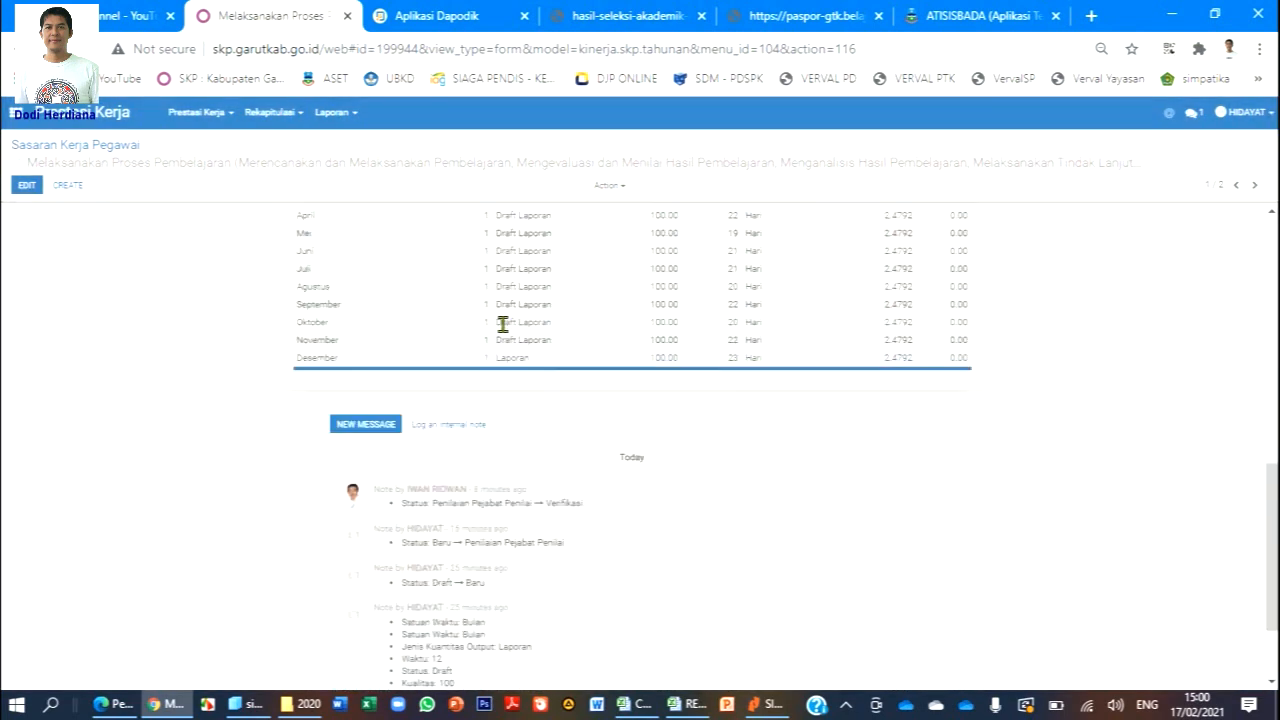
{"action": "scroll", "coordinate": [503, 324], "scroll_direction": "up", "scroll_amount": 15}
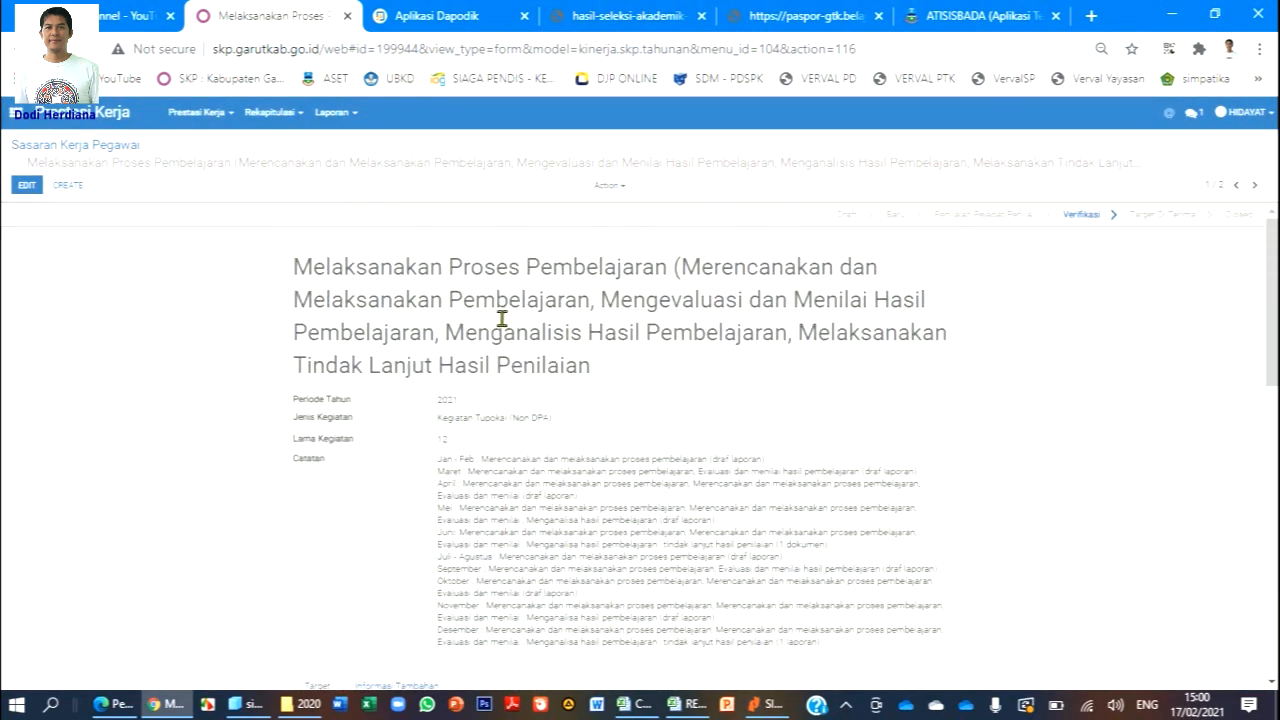
{"action": "left_click", "coordinate": [221, 116]}
{"action": "left_click", "coordinate": [266, 164]}
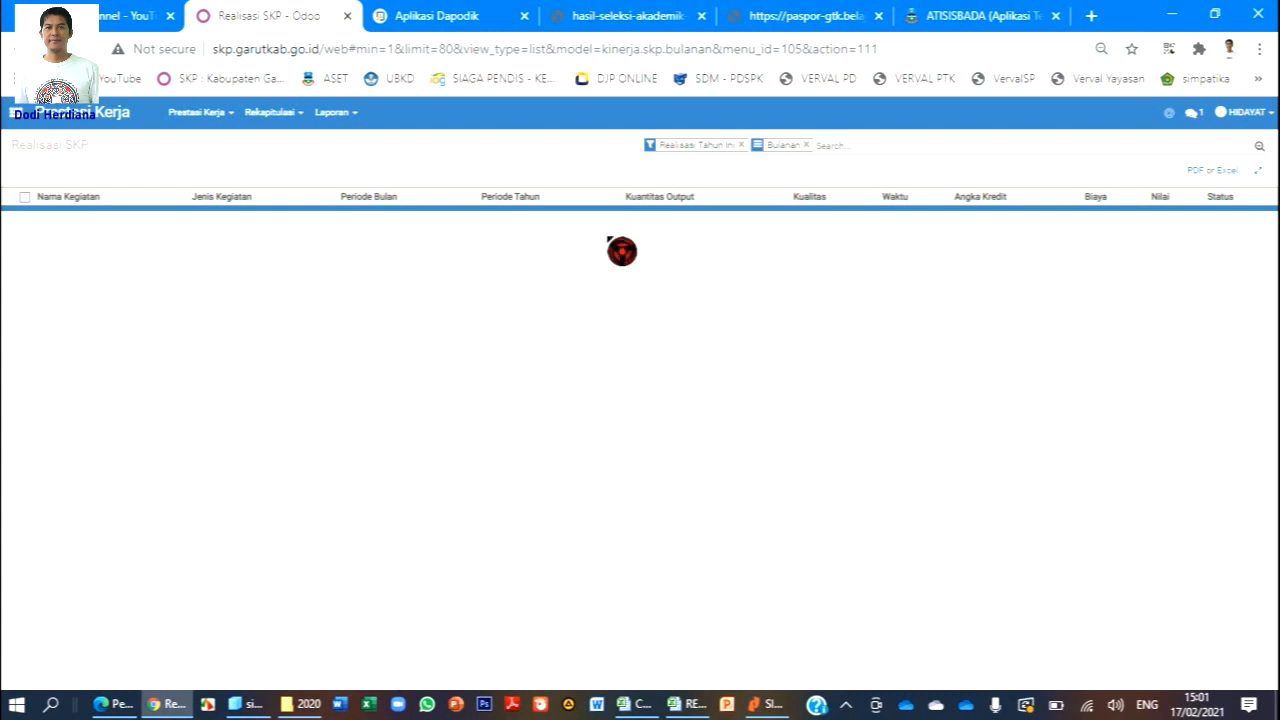
Switch between Sasaran Kerja Pegawai and Realisasi SKP Bulanan, ending on Sasaran Kerja Pegawai.
{"action": "left_click", "coordinate": [231, 119]}
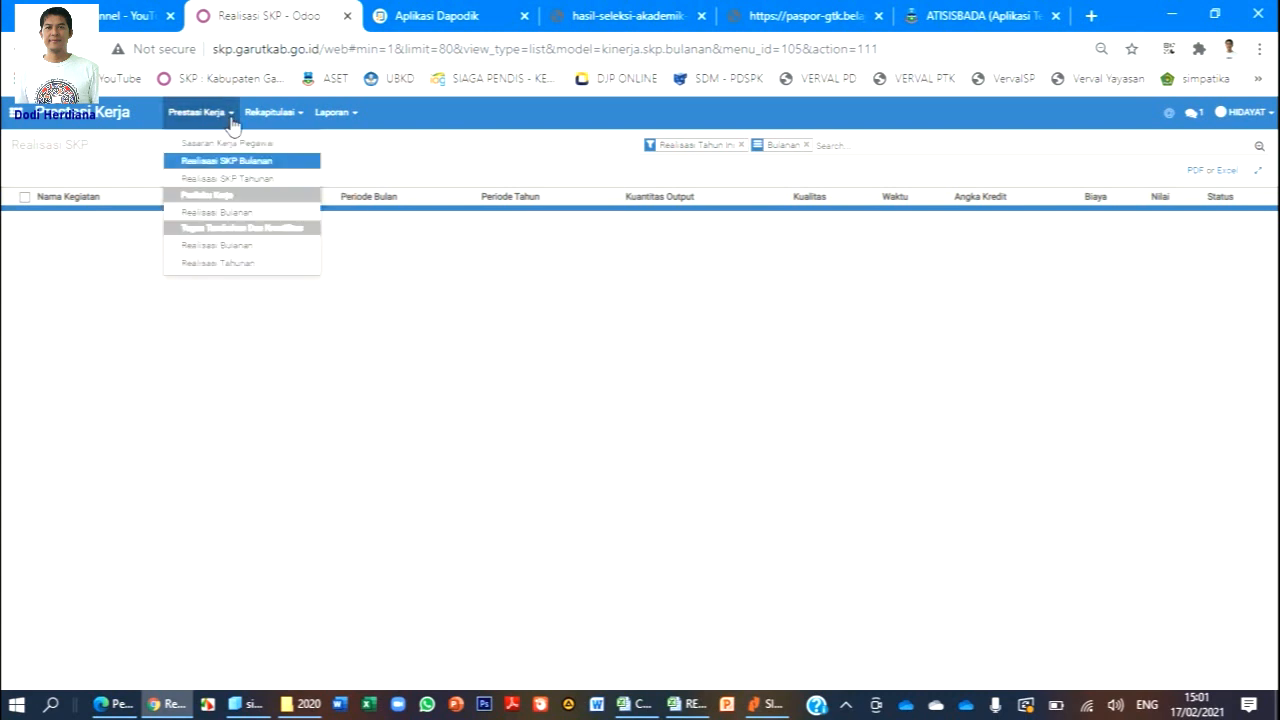
{"action": "left_click", "coordinate": [242, 143]}
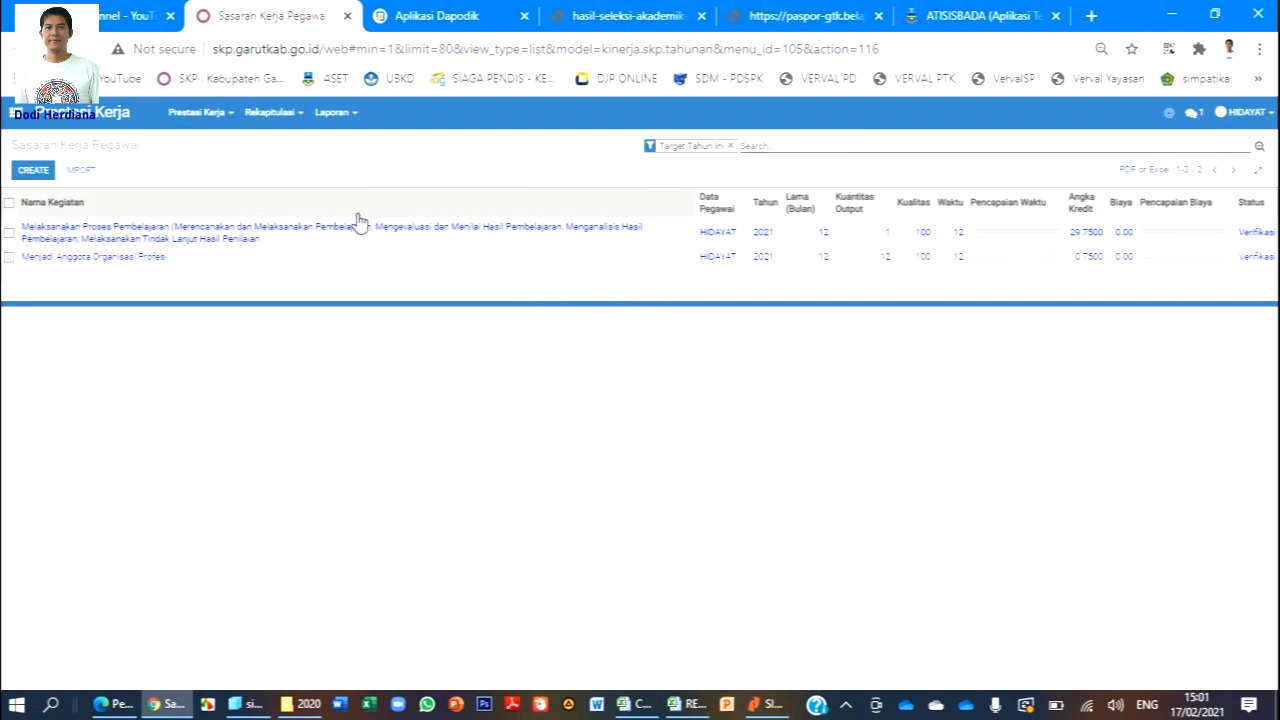
{"action": "left_click", "coordinate": [219, 115]}
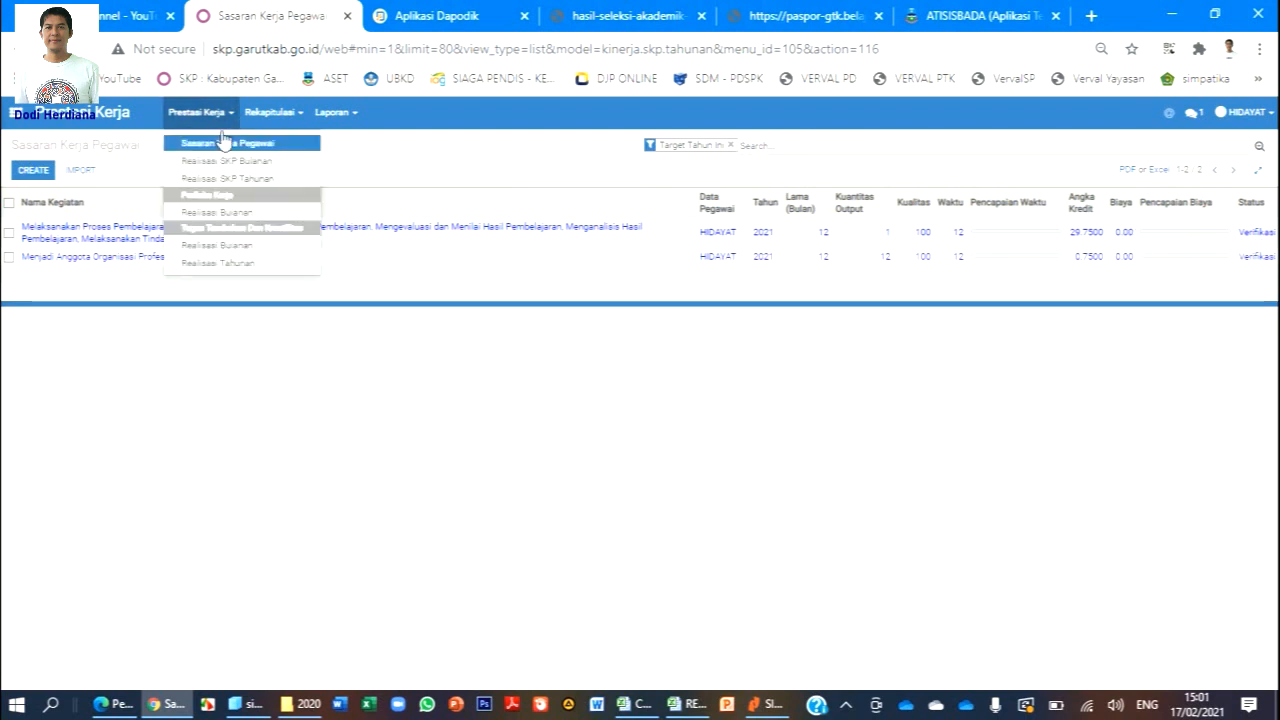
{"action": "left_click", "coordinate": [241, 162]}
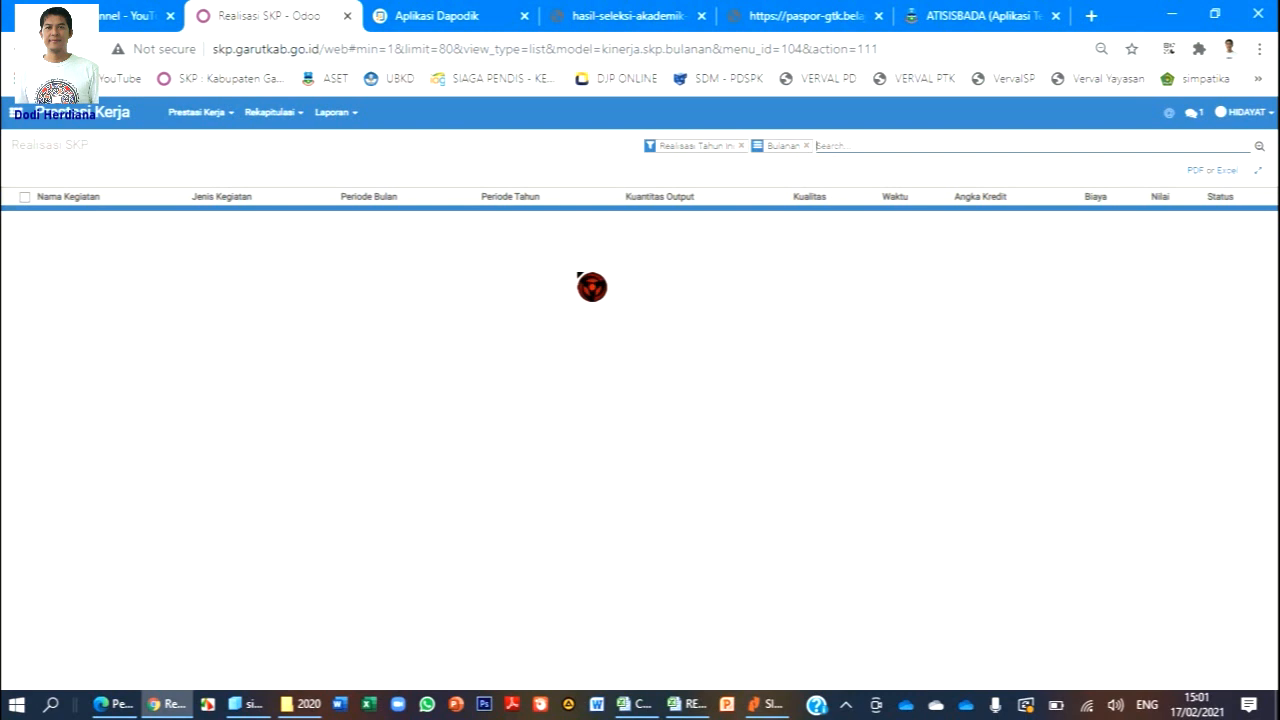
{"action": "left_click", "coordinate": [222, 118]}
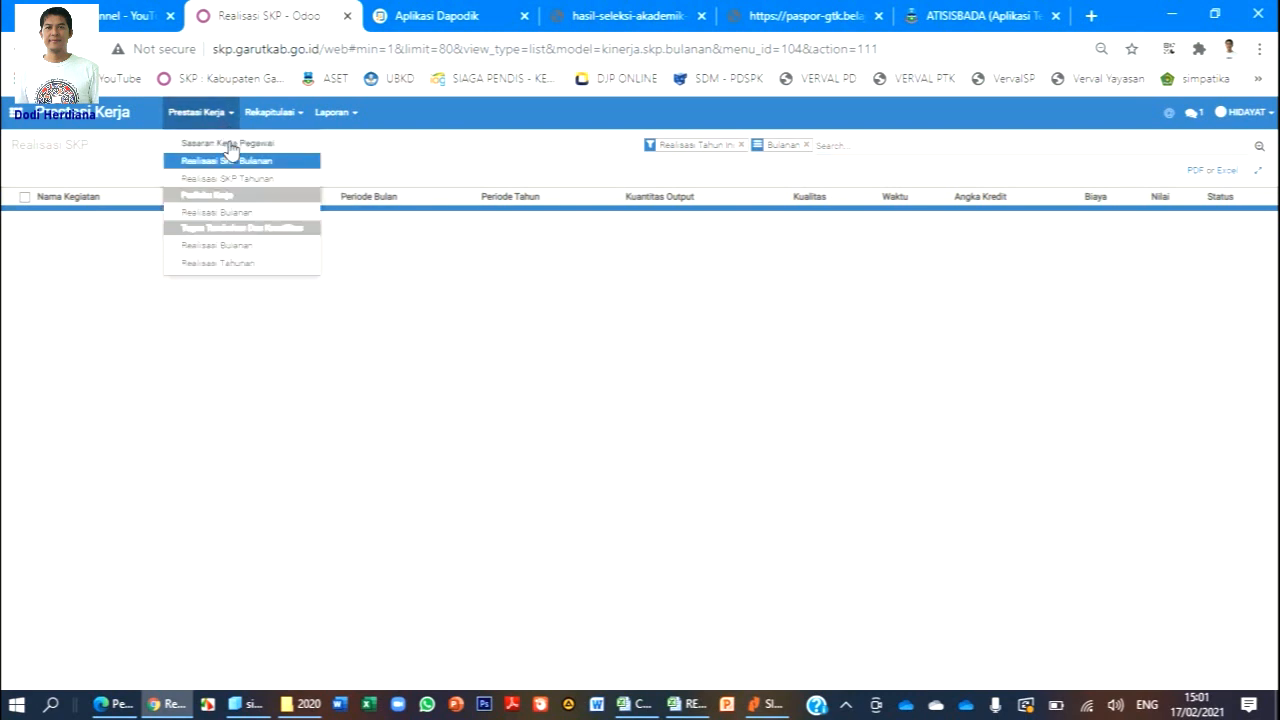
{"action": "left_click", "coordinate": [228, 144]}
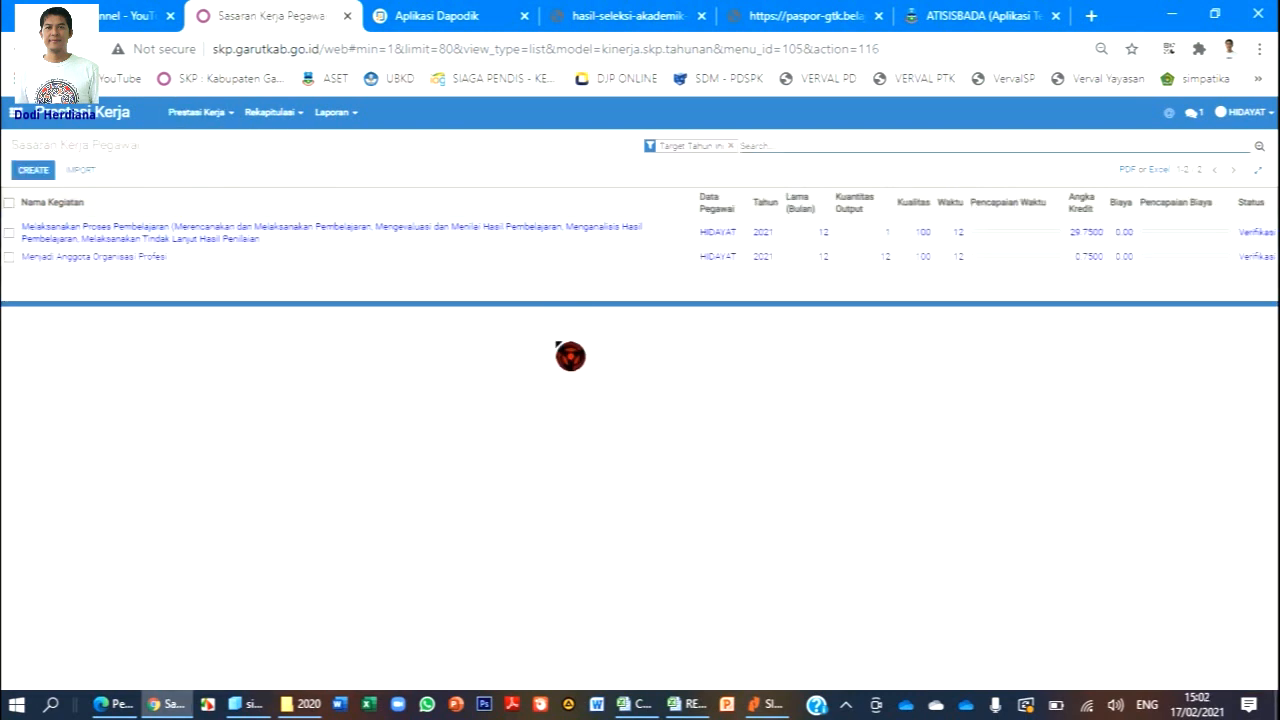